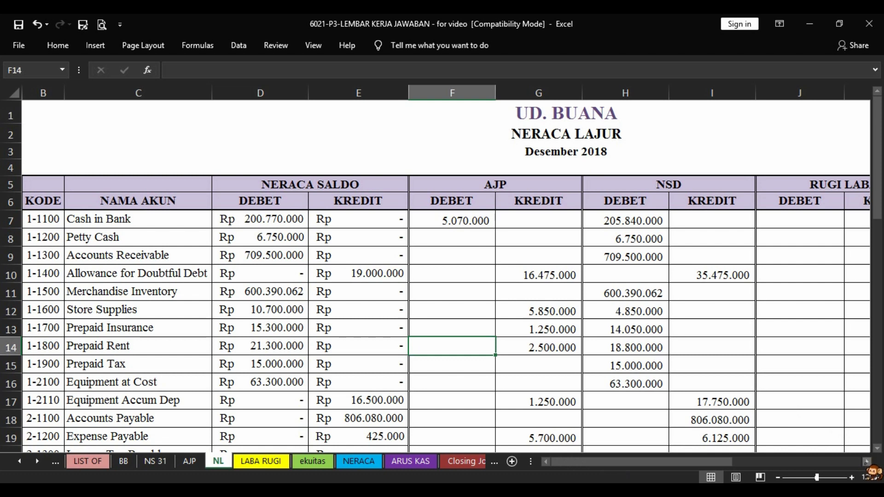
Examine the RUGI LABA columns and closing totals in the NL worksheet alongside the blank LABA RUGI income statement
scroll(451, 276, right, 1)
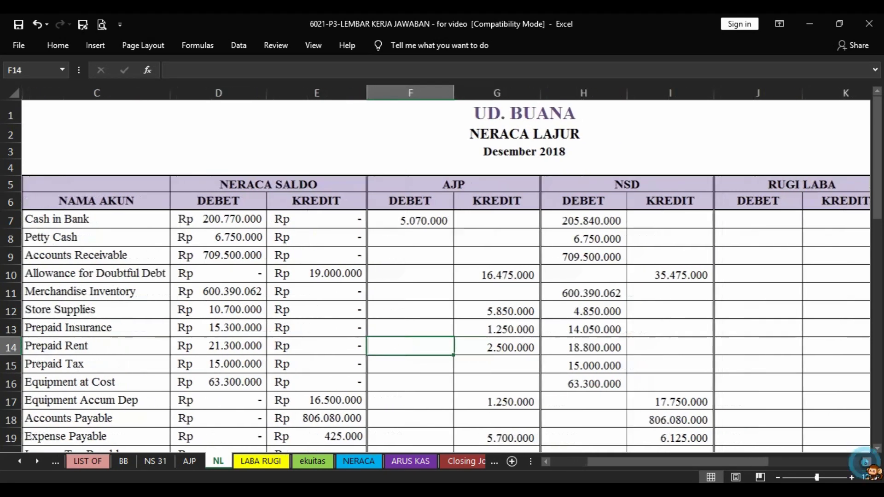
scroll(451, 276, right, 1)
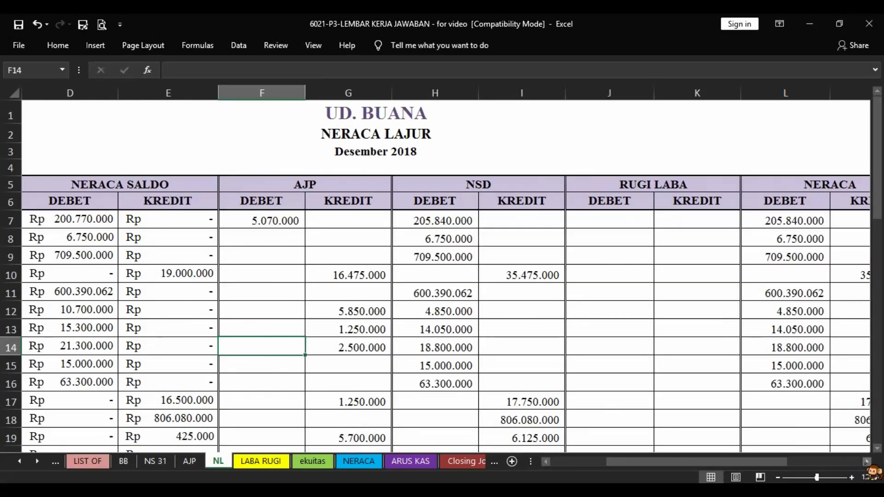
scroll(452, 276, right, 1)
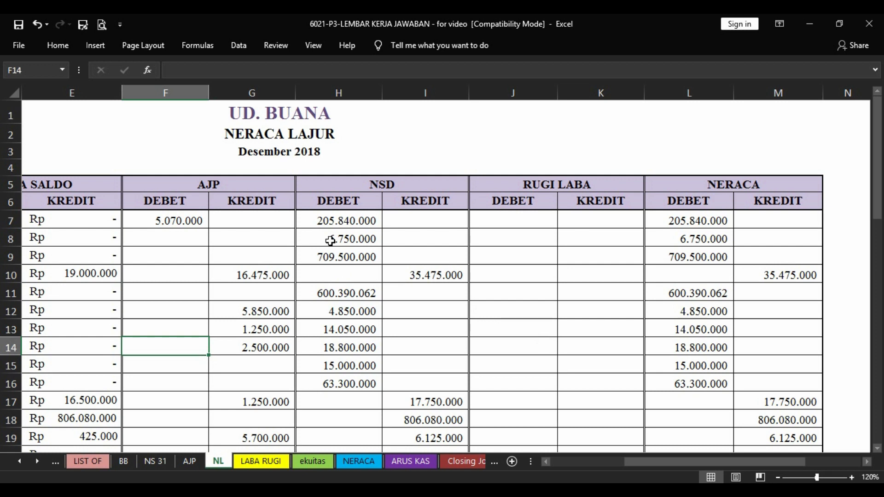
drag(878, 205, 879, 401)
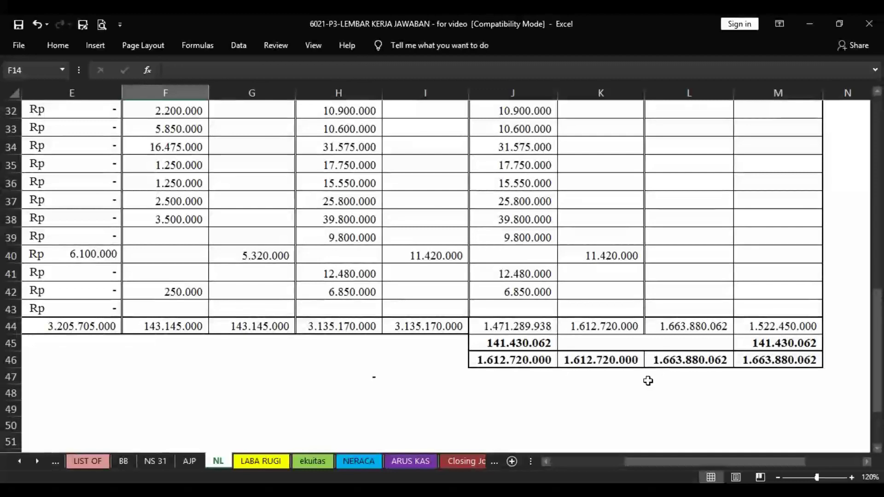
click(543, 344)
click(536, 389)
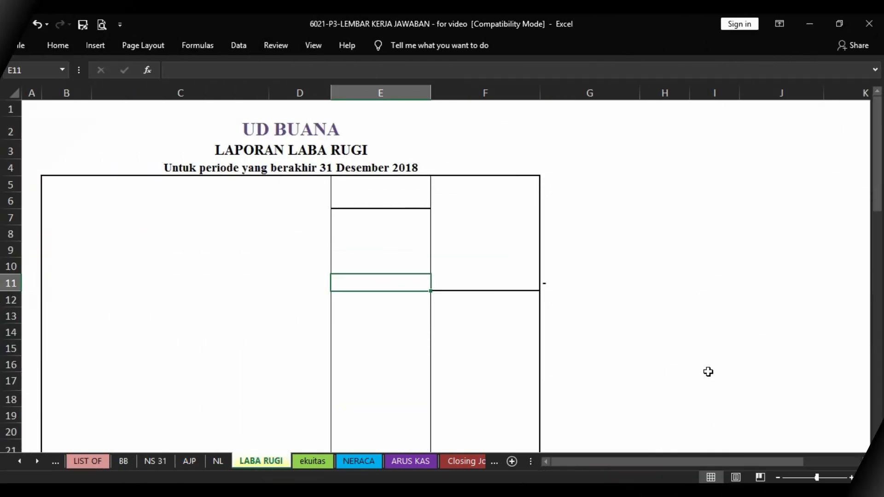
click(657, 352)
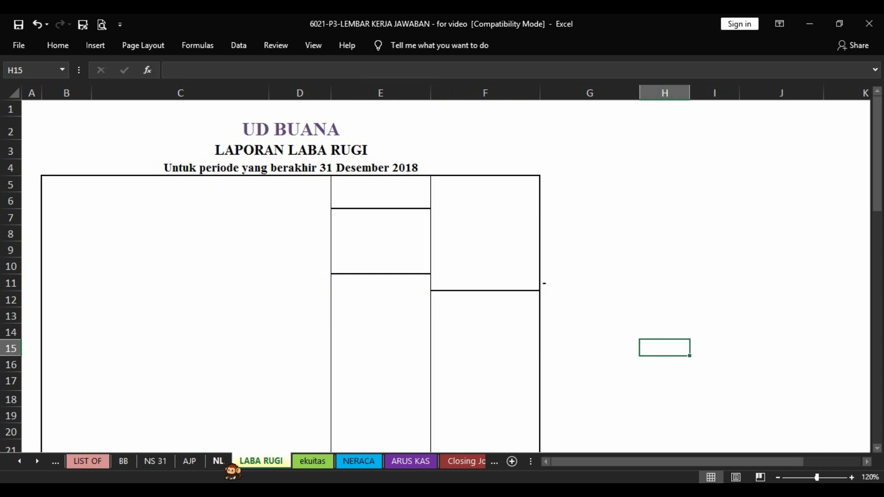
click(218, 461)
click(599, 275)
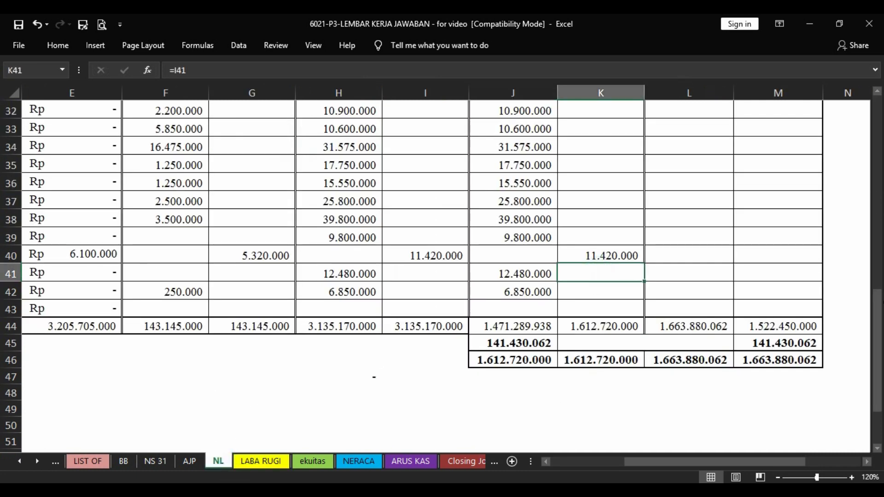
drag(877, 350, 877, 295)
click(600, 130)
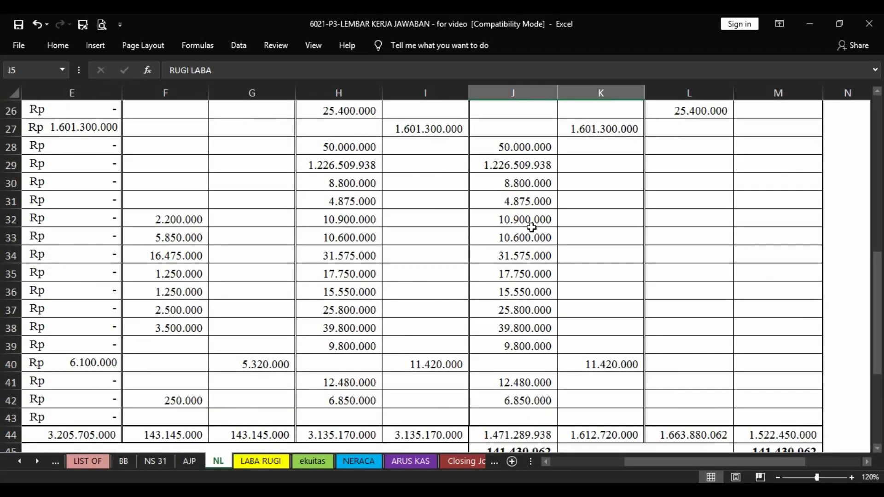
On the LABA RUGI sheet, enter account code 4-1100 in B5 and the account name Sales in C5
click(276, 462)
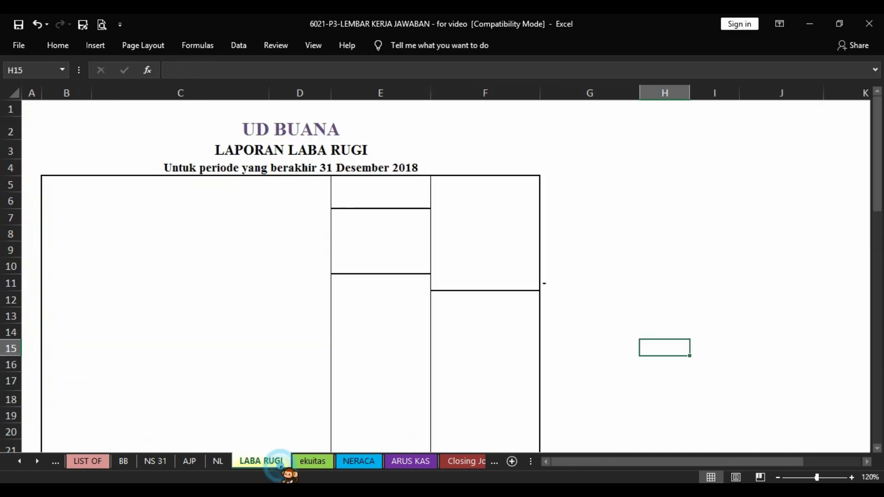
click(265, 318)
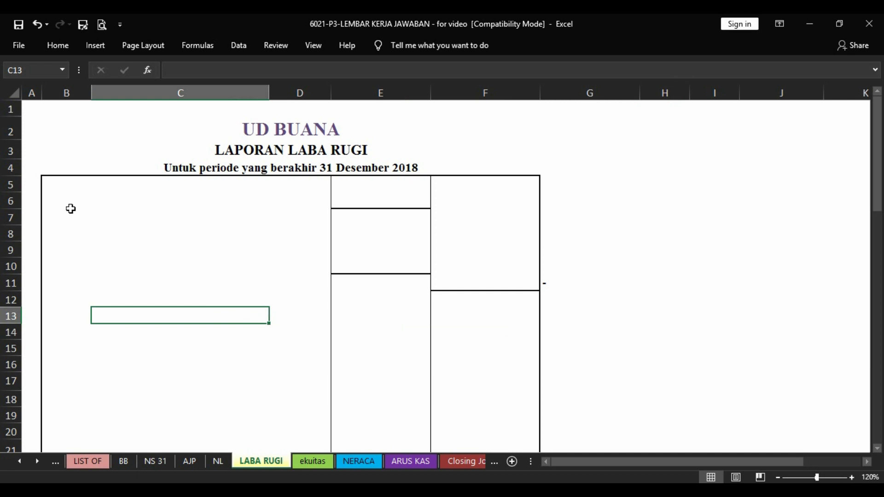
click(60, 195)
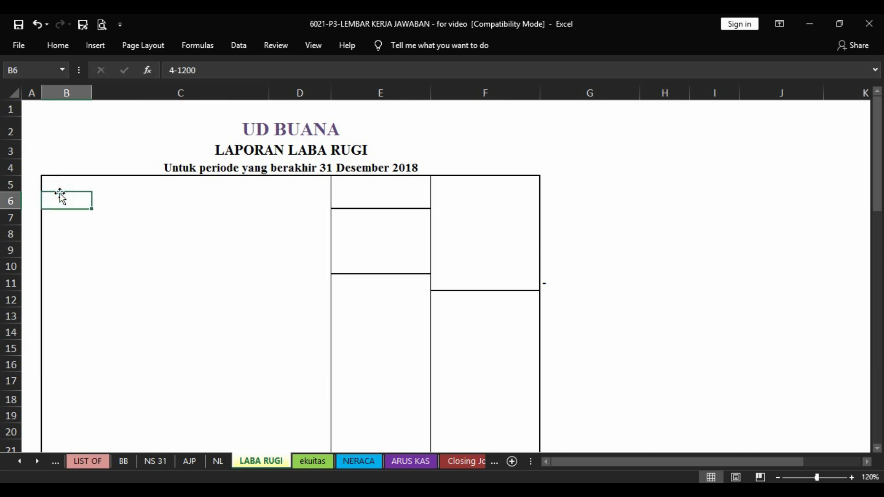
key(Up)
key(Right)
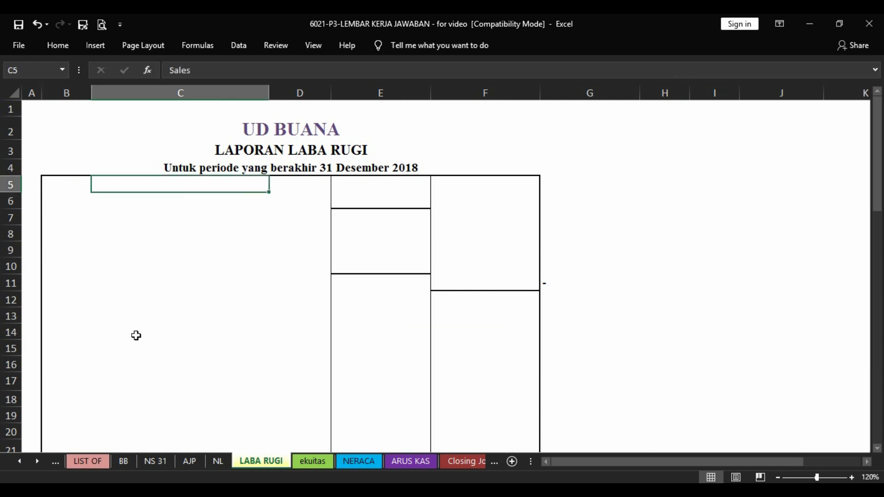
key(Left)
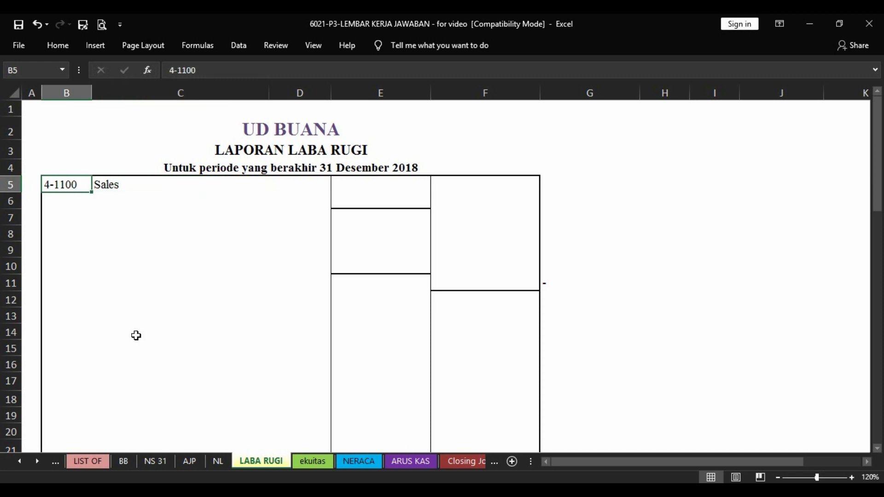
Look up the Sales balance in the NL worksheet and enter 1.601.300.000 in E5 of the LABA RUGI sheet
click(223, 463)
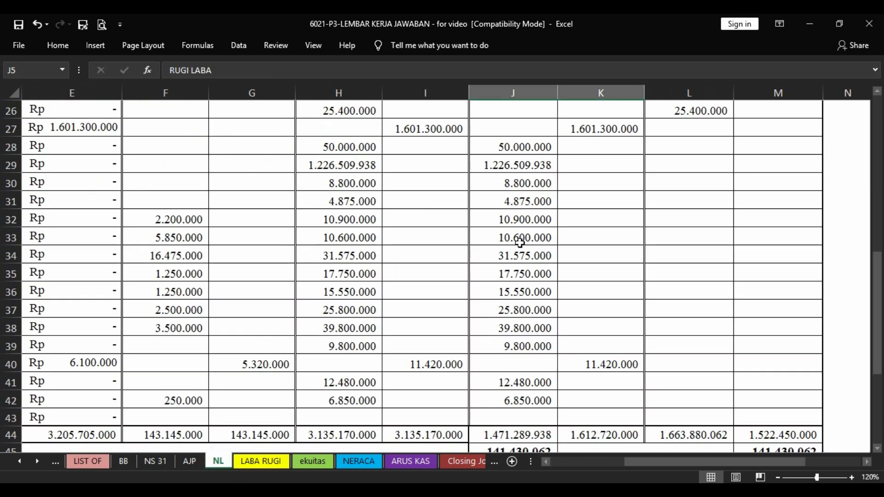
click(603, 130)
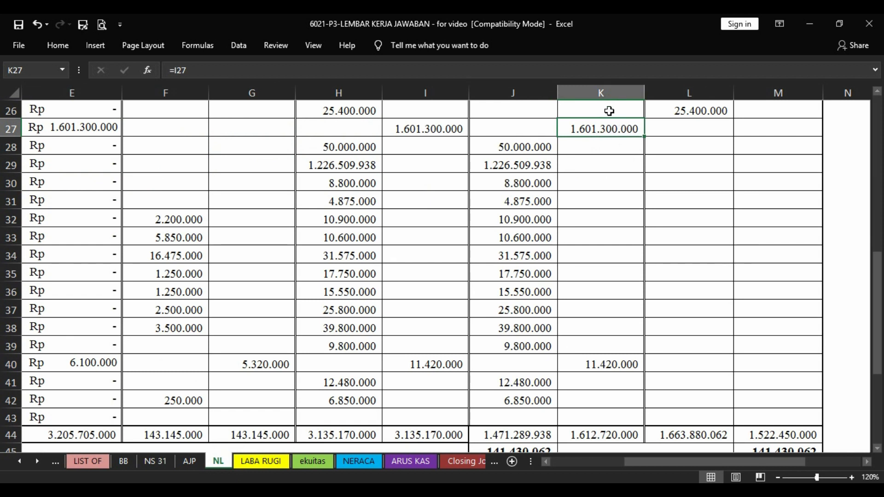
click(248, 462)
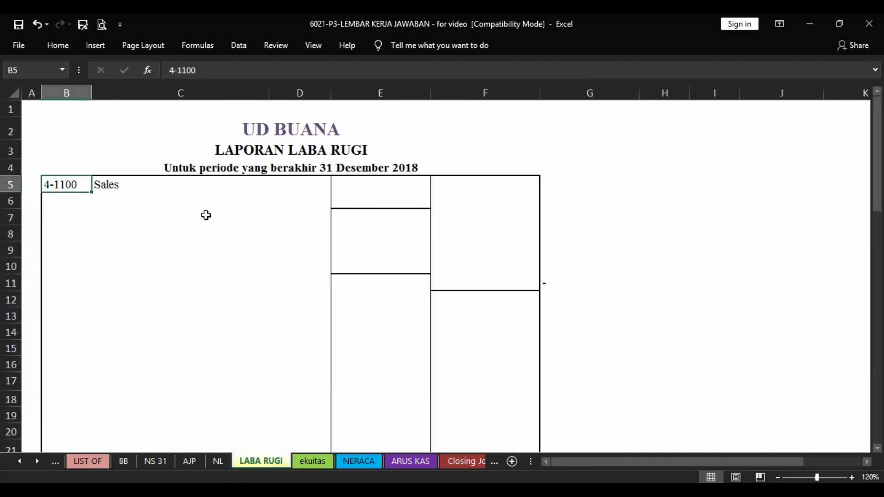
click(411, 183)
key(Down)
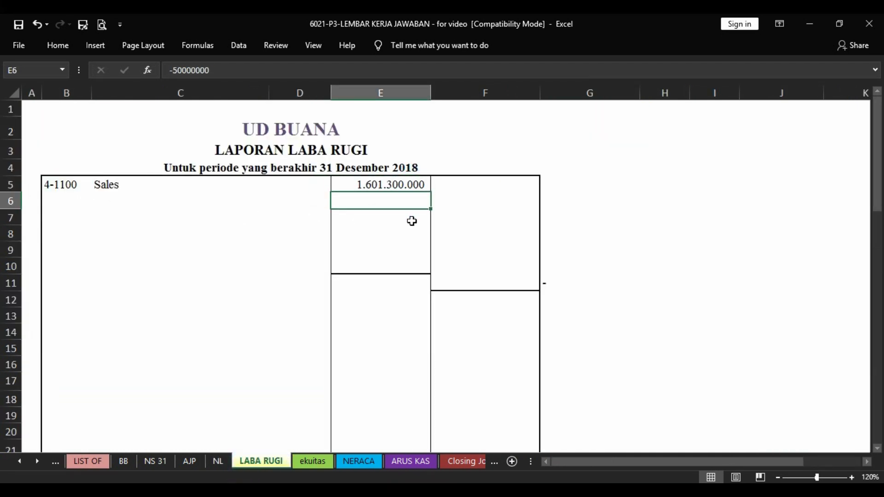
Check the Sales Return account in the NL worksheet, and enter 4-1200 in B6 and Sales Return in C6 of LABA RUGI
key(Left)
key(Left)
key(Left)
key(Right)
key(Left)
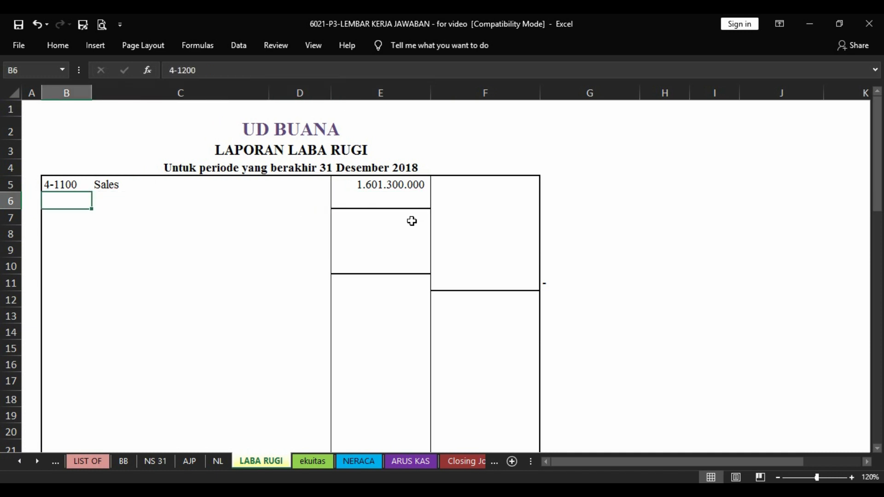
click(218, 461)
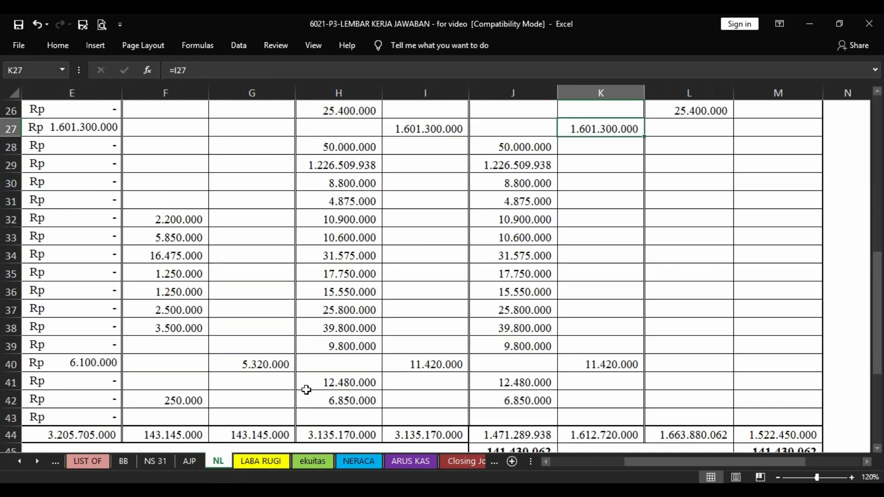
click(256, 164)
click(174, 169)
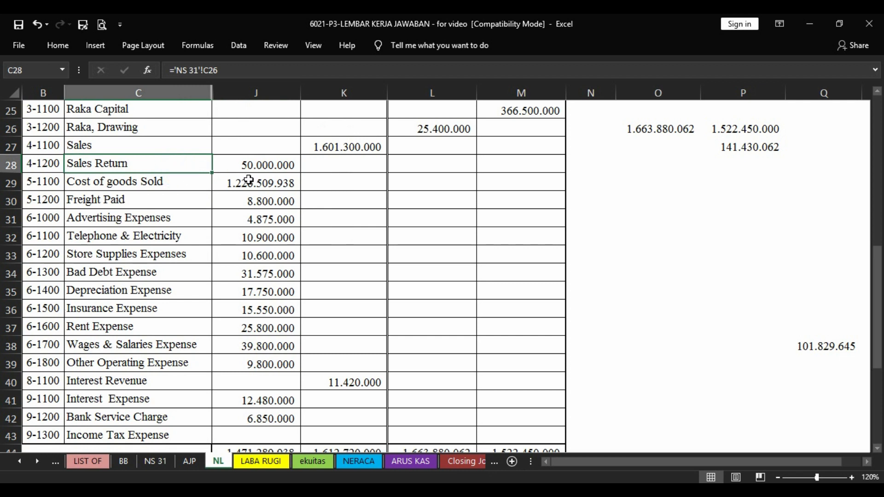
click(289, 165)
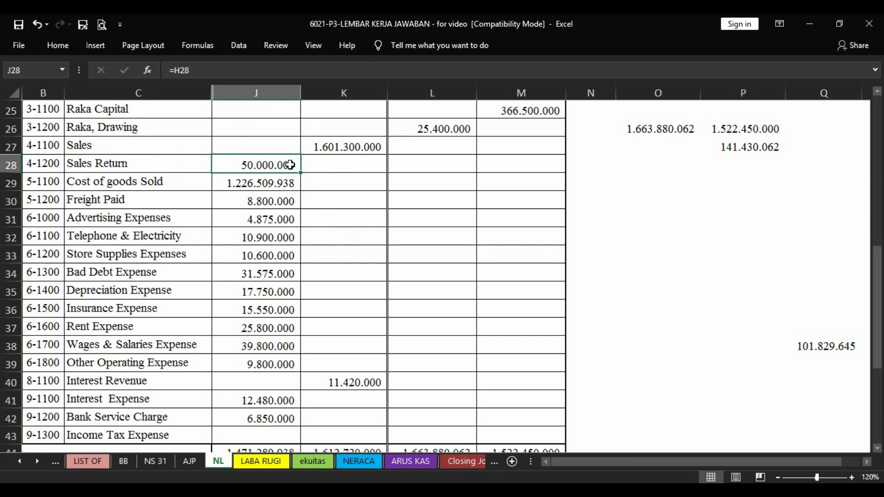
click(275, 463)
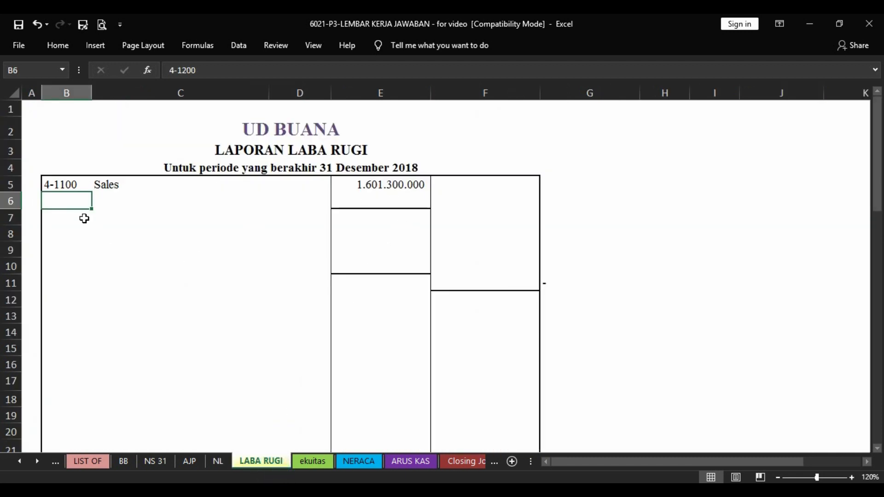
key(Tab)
text(Sales Return)
key(shift+Tab)
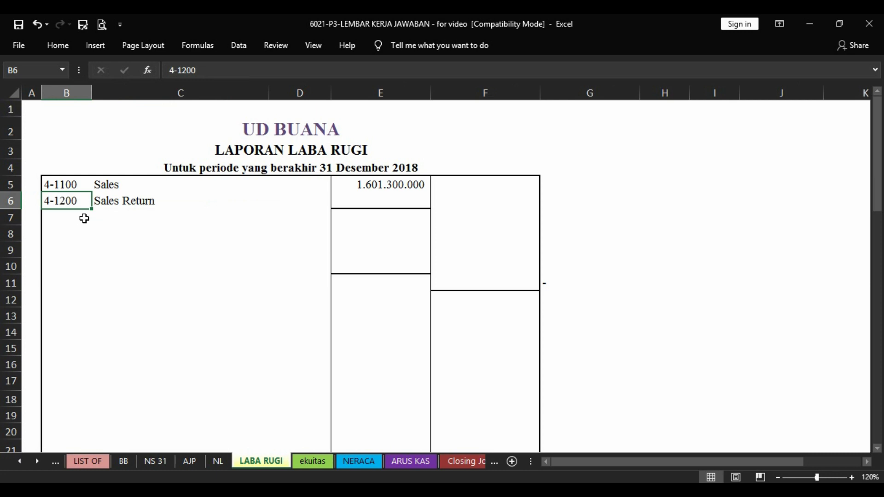
Enter the Sales Return amount in E6 as the negative value -50000000
key(Tab)
key(Tab)
key(Tab)
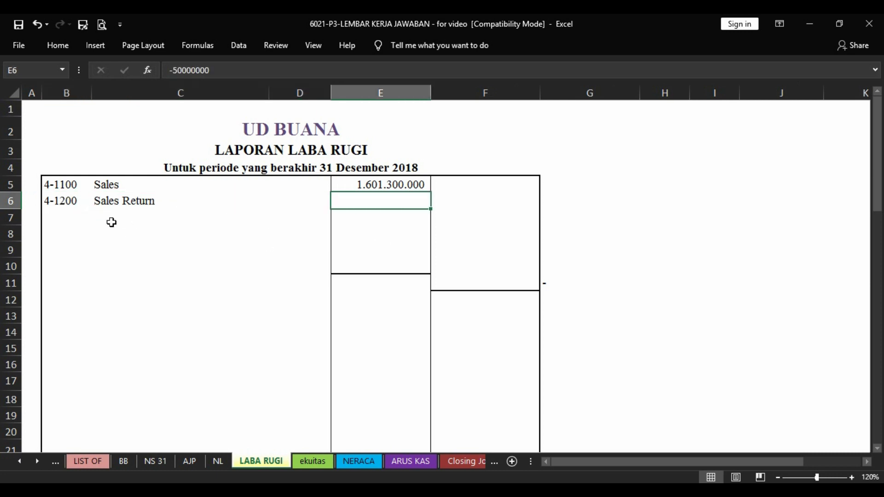
click(414, 184)
click(416, 199)
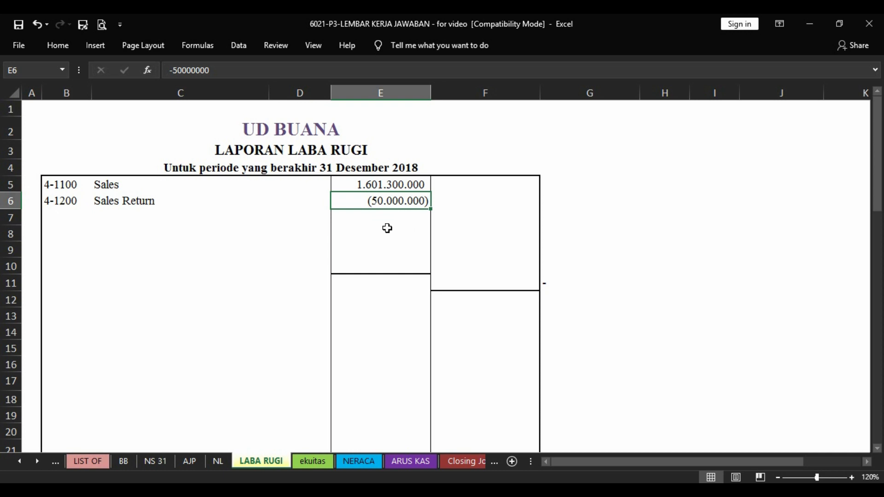
Calculate net sales in F7 with =SUM(E5:E6) and label the row Net Sales in C7
key(Down)
key(Right)
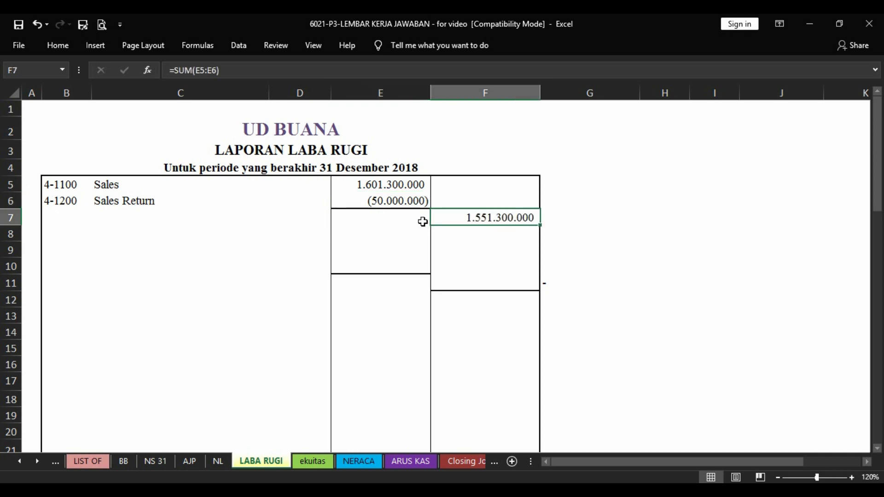
key(Left)
key(Left)
key(Left)
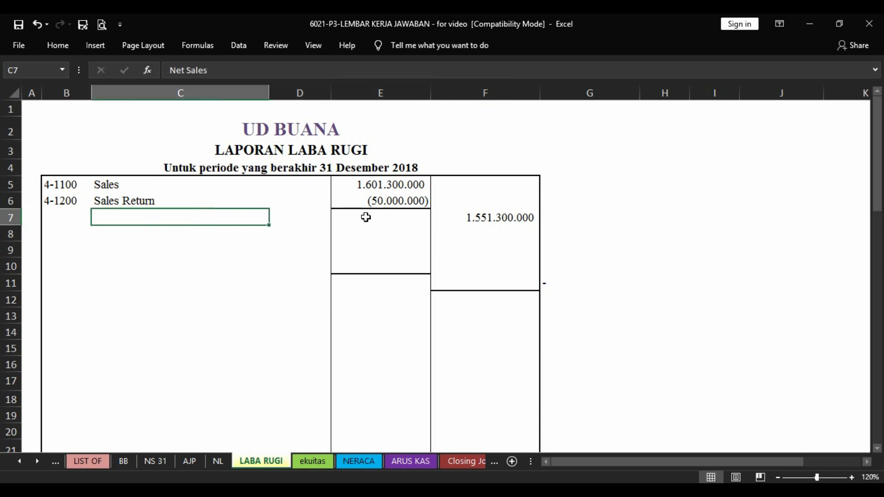
key(Left)
key(Down)
key(Down)
key(ctrl+Page_Up)
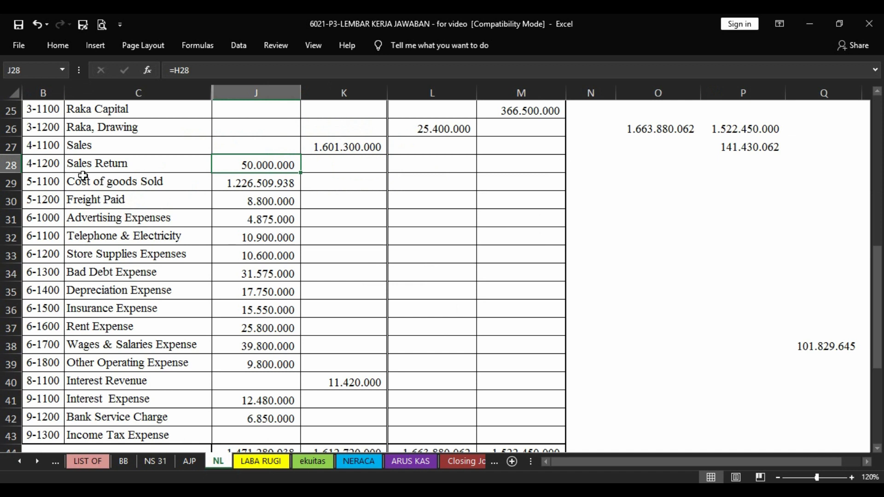
click(131, 182)
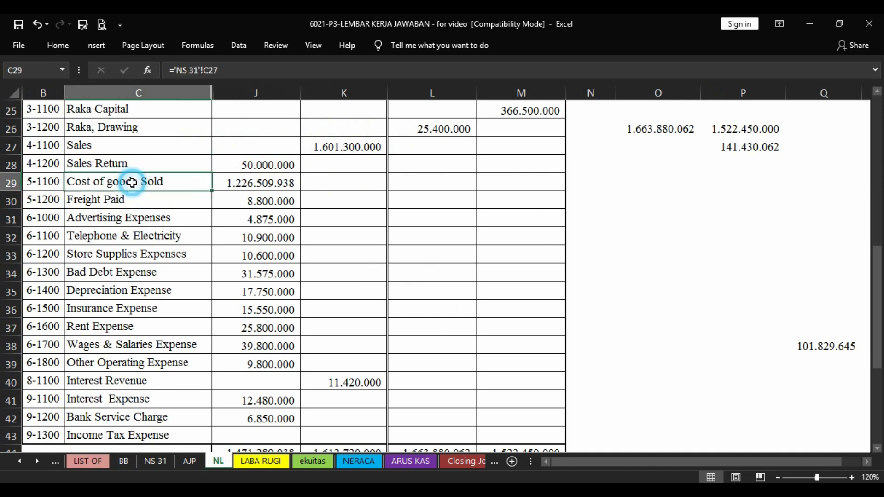
click(162, 204)
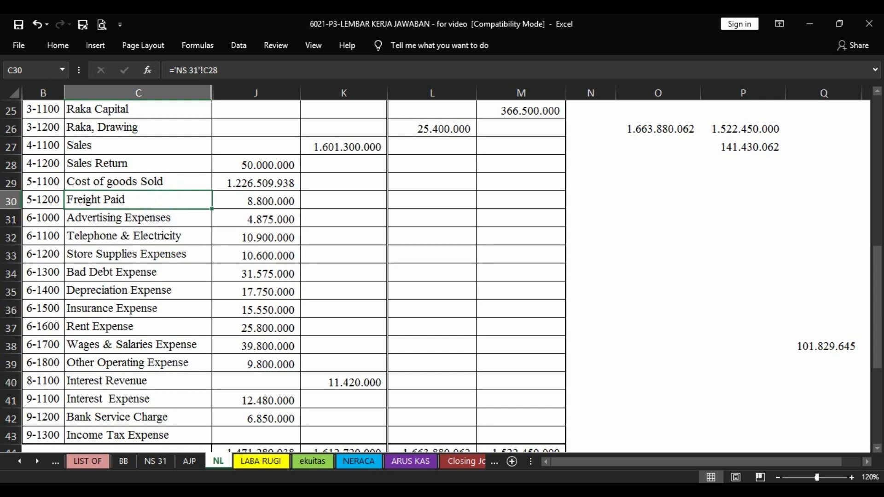
click(261, 460)
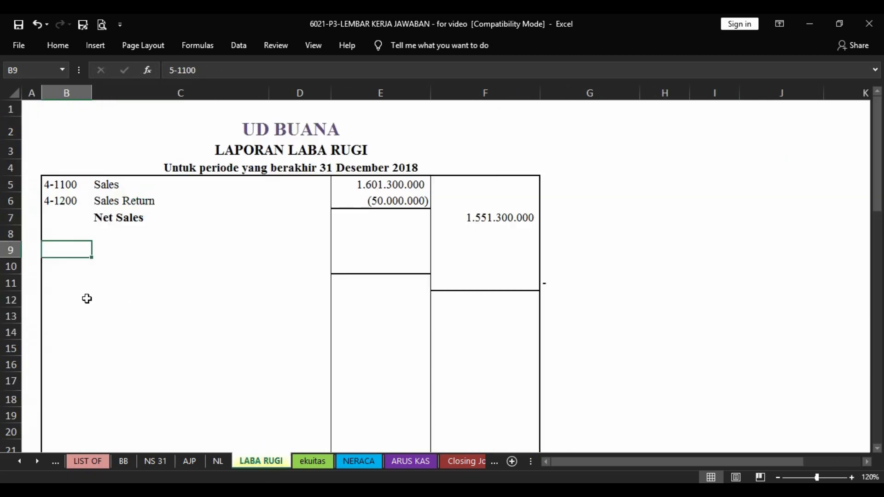
key(Right)
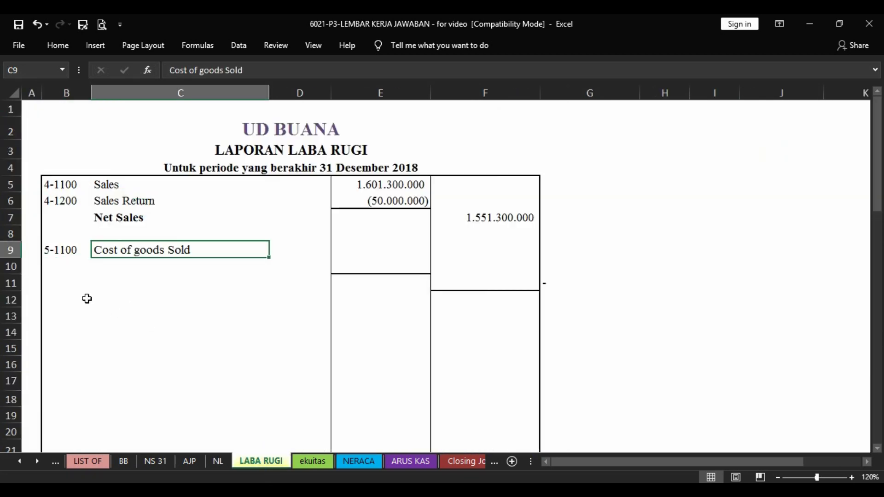
key(Right)
key(Right)
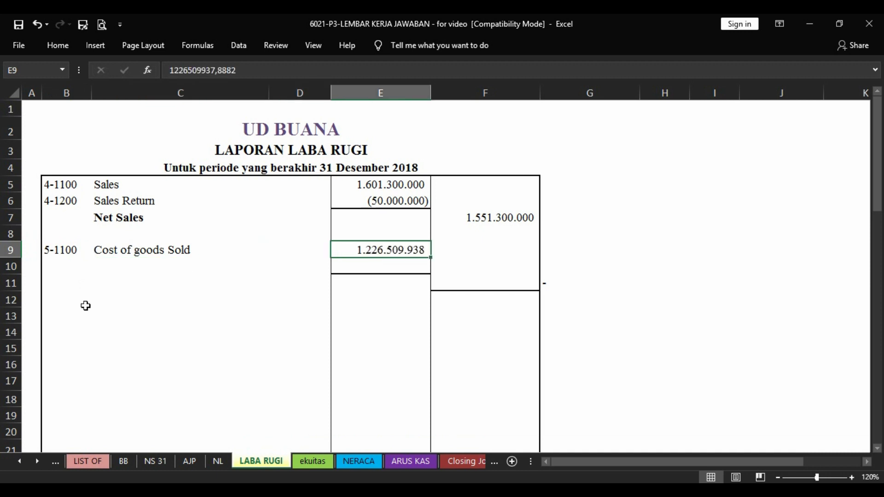
Fill row 10 with account 5-1200, Freight Paid and the amount 8800000
click(69, 265)
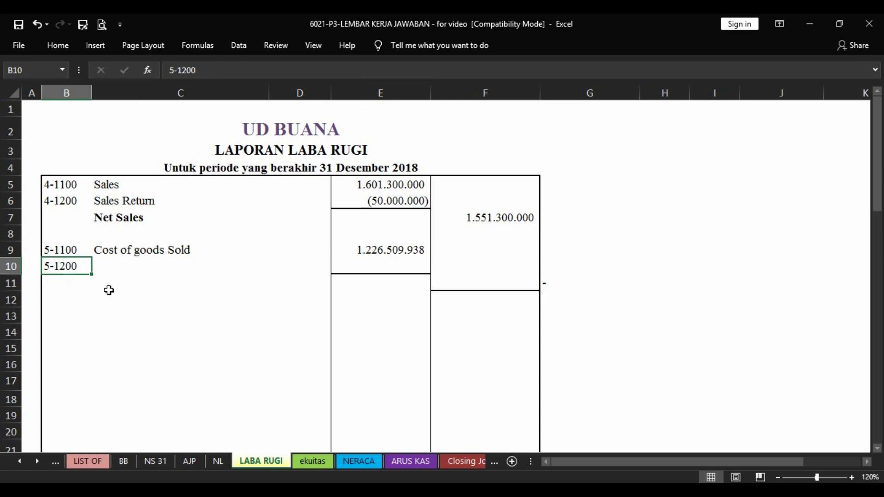
key(Right)
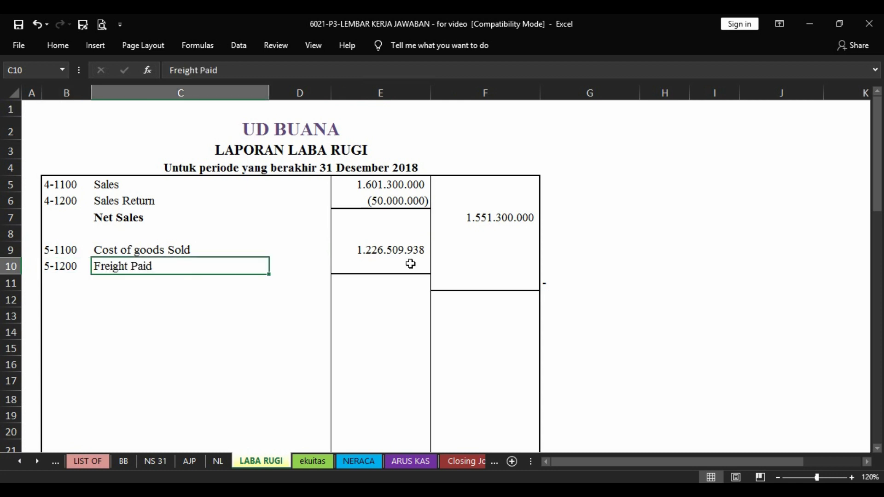
click(410, 264)
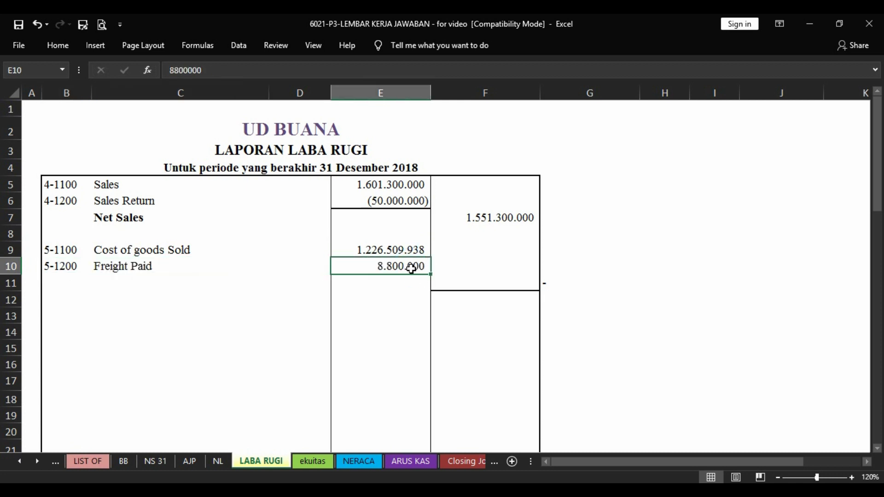
Total the cost of goods sold and freight paid amounts in F11 with =SUM(E9:E10)
click(411, 251)
key(Down)
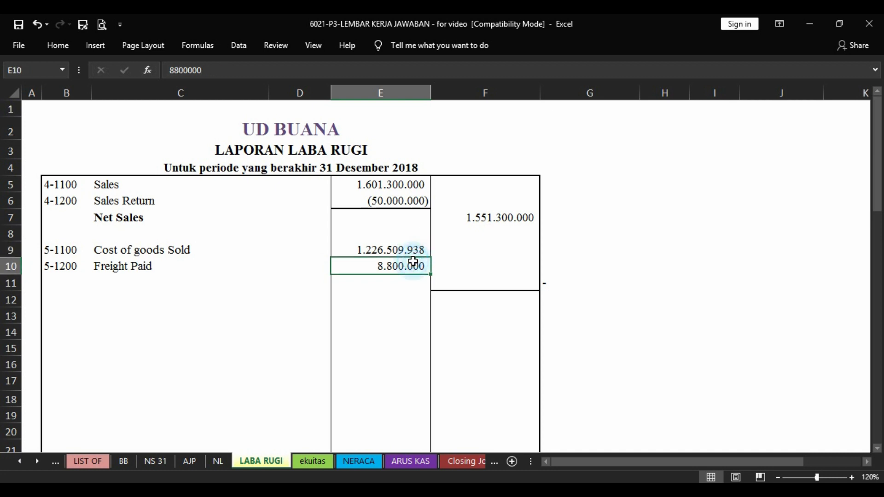
key(Down)
key(Right)
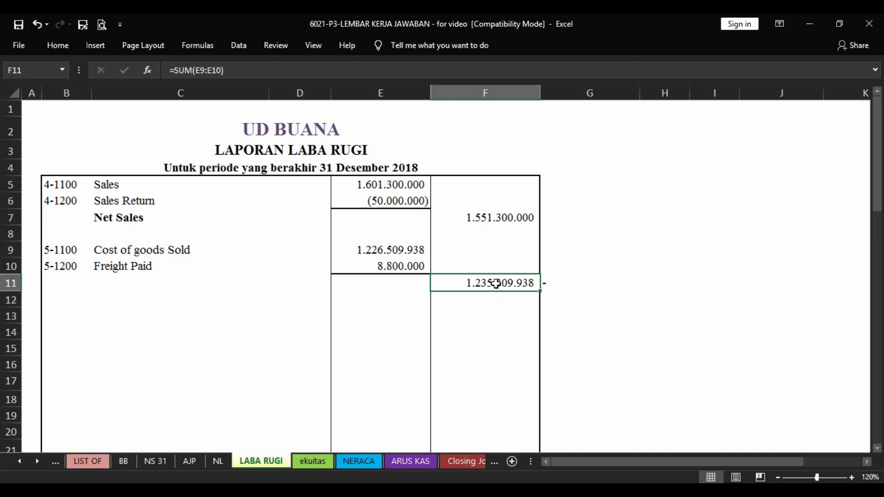
Calculate gross income in F12 by subtracting total costs from net sales with =F7-F11
click(518, 217)
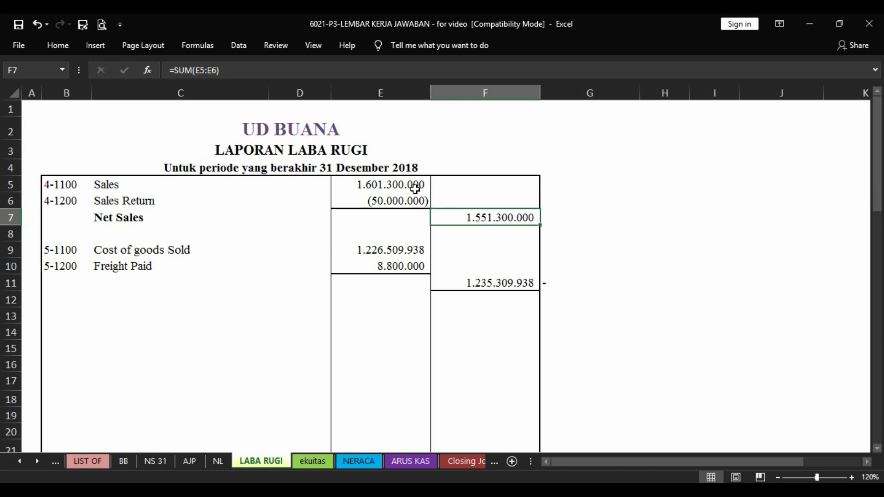
click(509, 287)
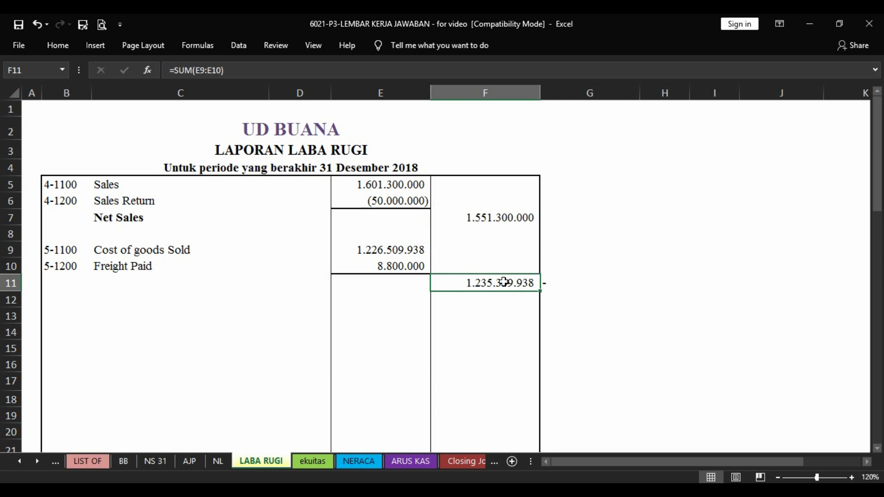
key(Left)
key(Left)
key(Left)
key(Left)
key(Right)
key(Right)
key(Right)
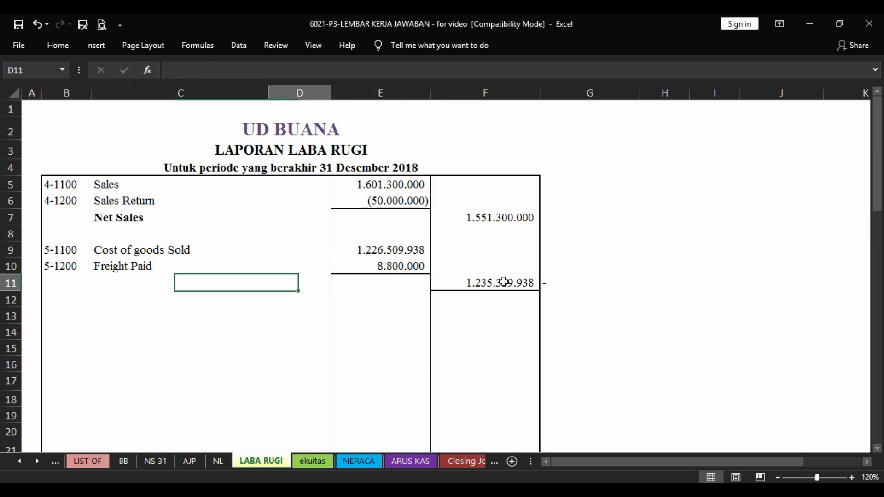
key(Right)
key(Down)
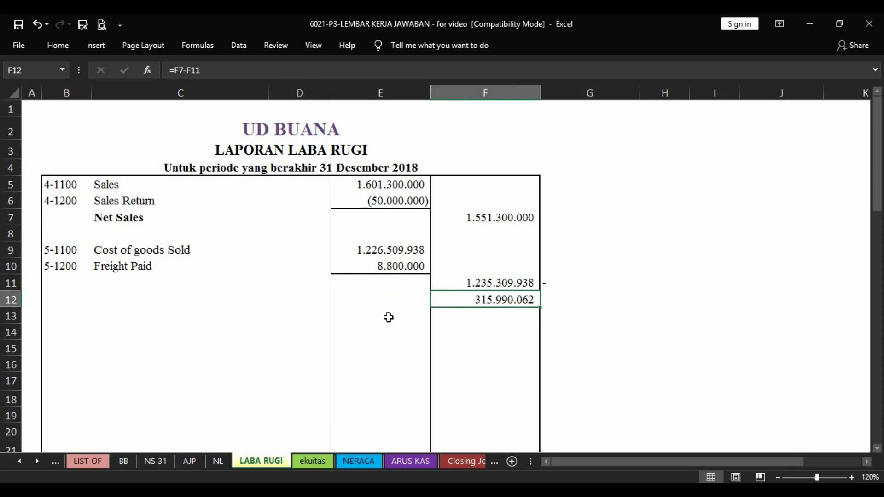
Label row 12 Gross Income in C12
key(Left)
key(Right)
key(Left)
key(Left)
key(Left)
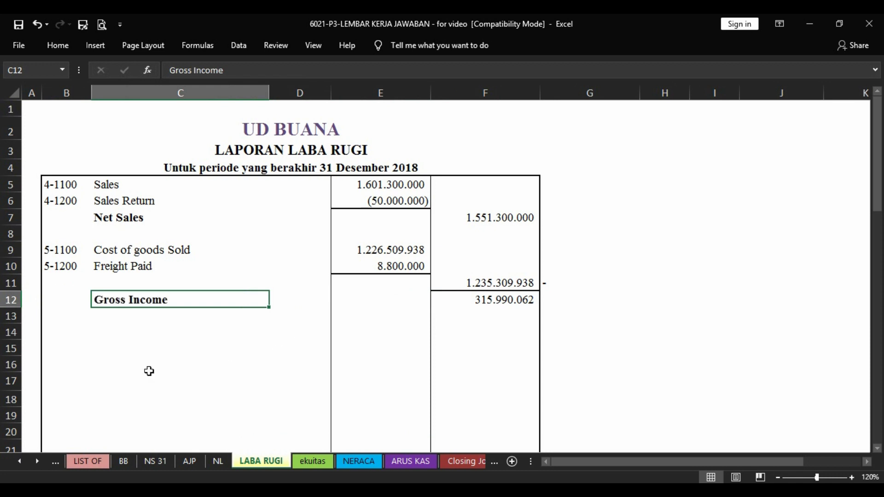
key(Left)
key(Right)
key(Right)
key(Right)
key(Right)
key(Left)
key(Left)
key(Left)
key(Left)
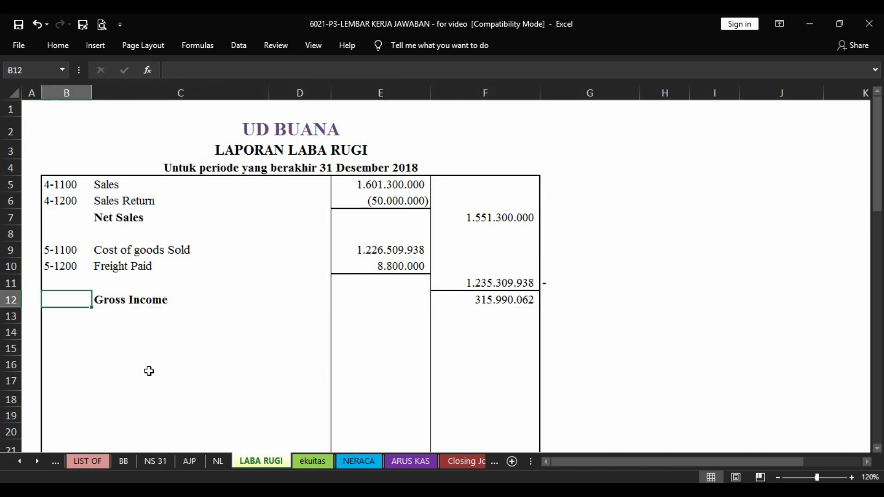
Review the operating expense accounts, codes 6-1000 to 6-1800, in the NL worksheet
key(Down)
key(Right)
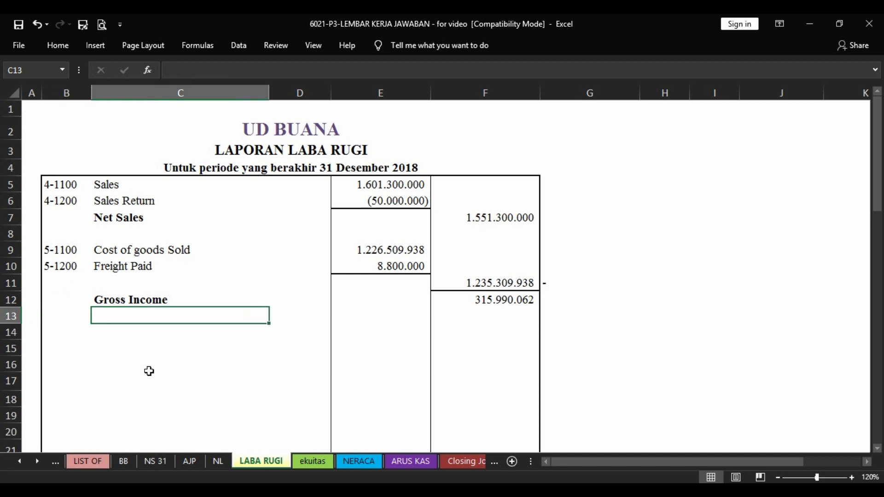
key(Down)
key(Left)
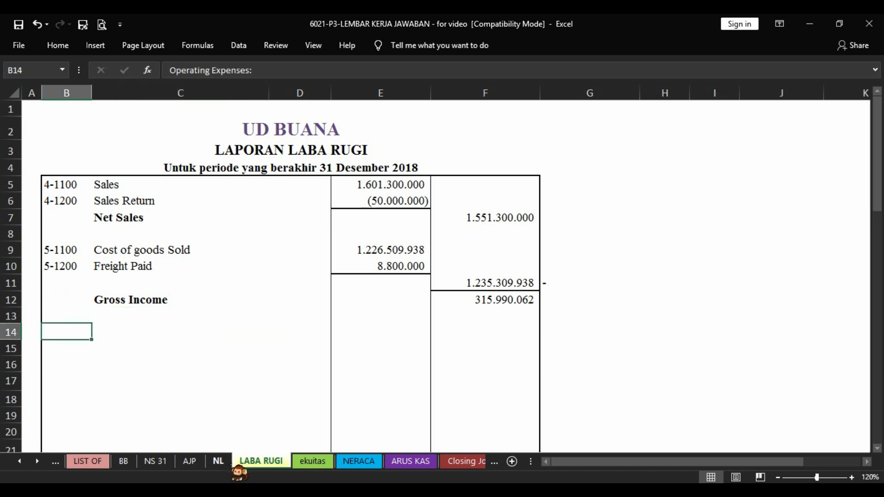
click(218, 461)
click(51, 215)
key(Down)
key(Down)
key(Down)
key(Down)
key(Down)
key(Down)
key(Down)
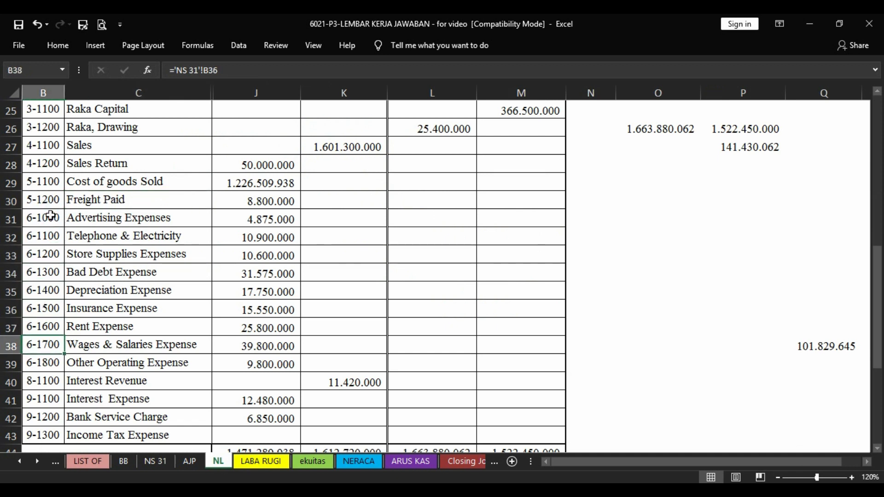
key(Right)
key(Down)
key(Up)
key(Up)
key(Up)
key(Up)
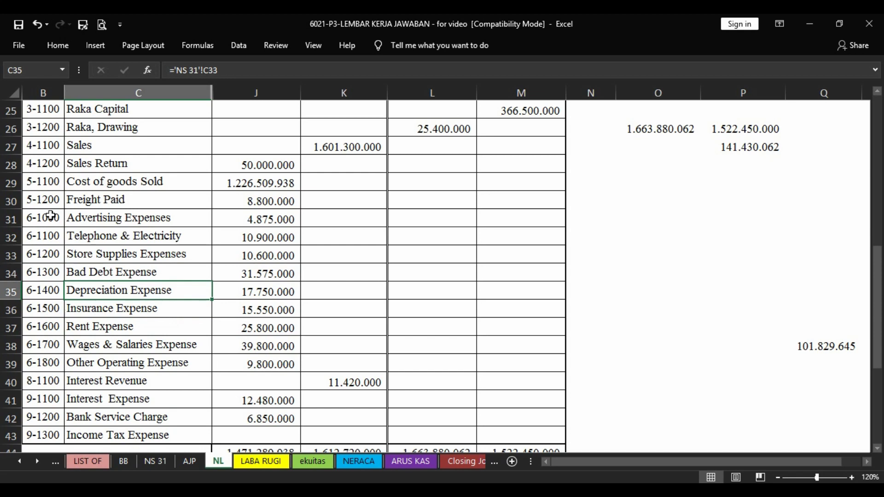
Enter the section heading Operating Expenses: in B14 of LABA RUGI
click(261, 461)
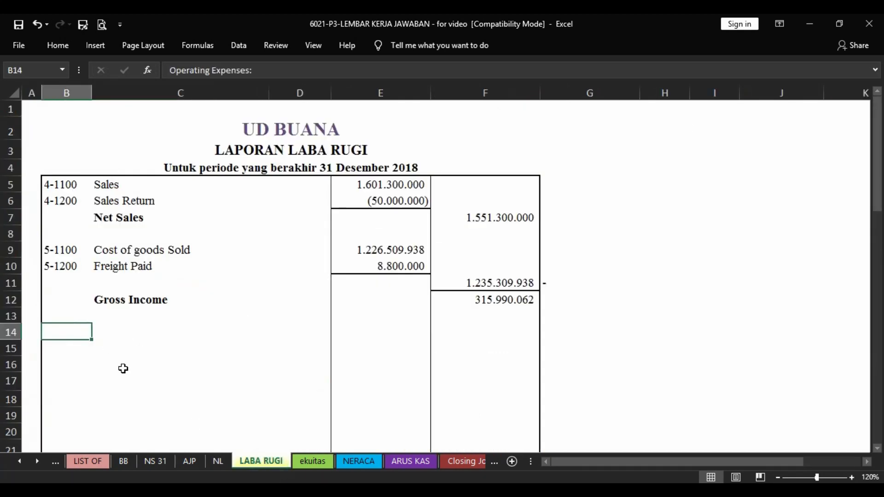
key(Down)
key(Down)
key(Down)
key(Down)
key(Down)
key(Down)
key(Down)
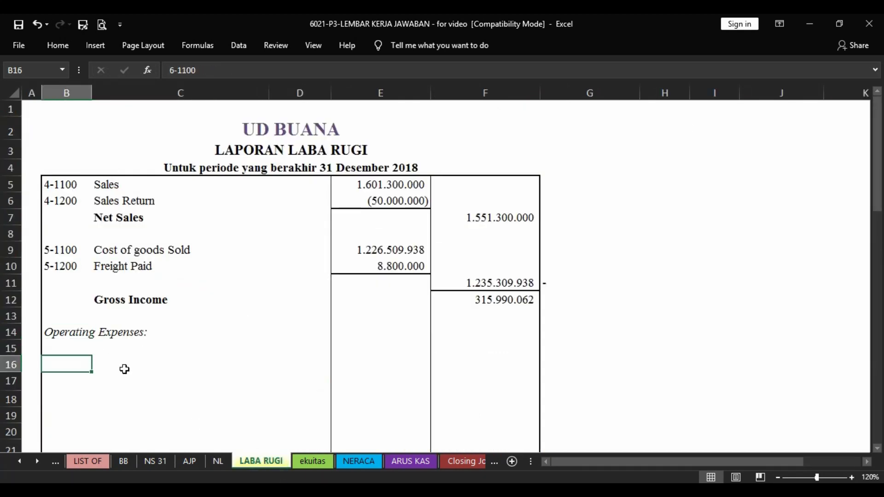
key(Up)
key(Up)
key(Up)
key(Up)
key(Up)
key(Up)
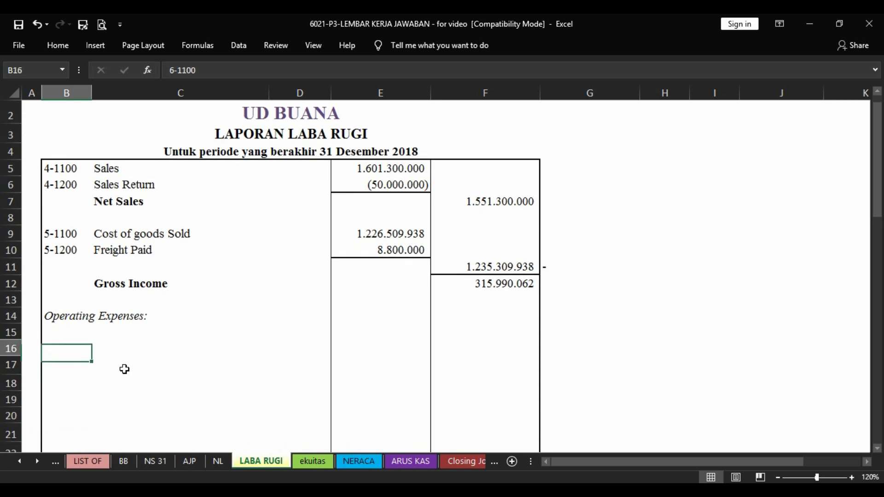
Check the range of expense accounts in NL and fill LABA RUGI row 15 with 6-1000, Advertising Expenses and 4875000
click(219, 461)
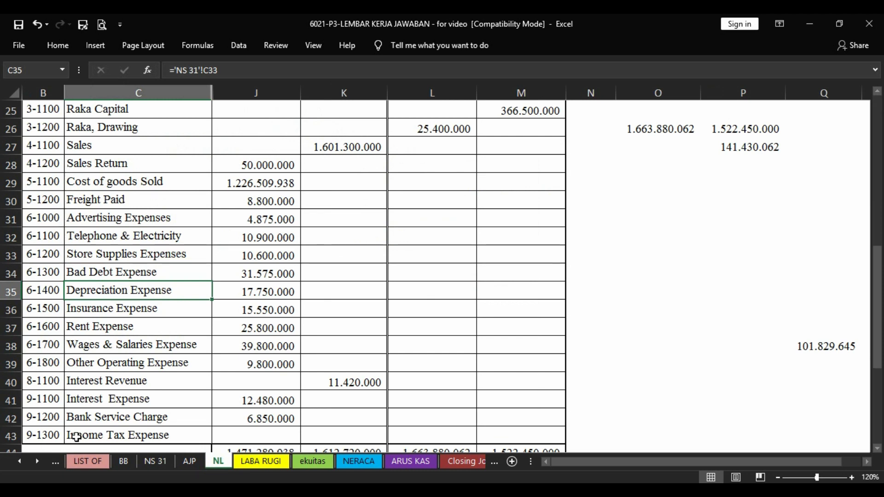
click(56, 369)
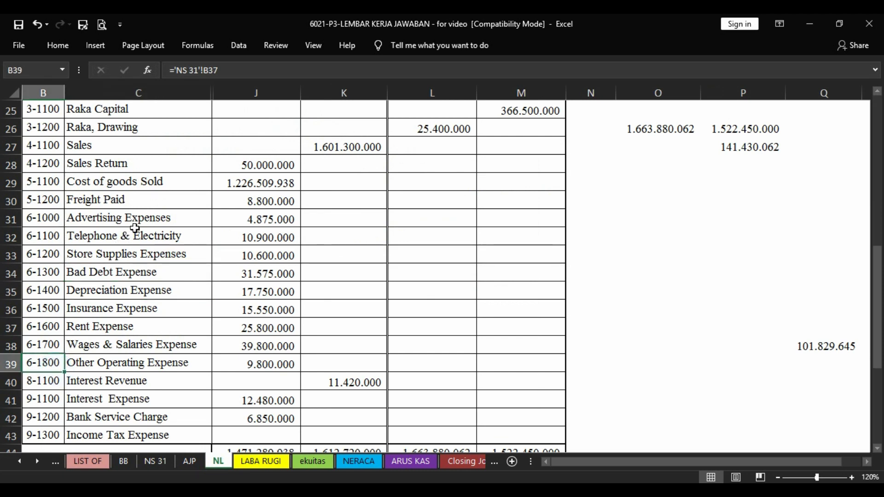
click(135, 367)
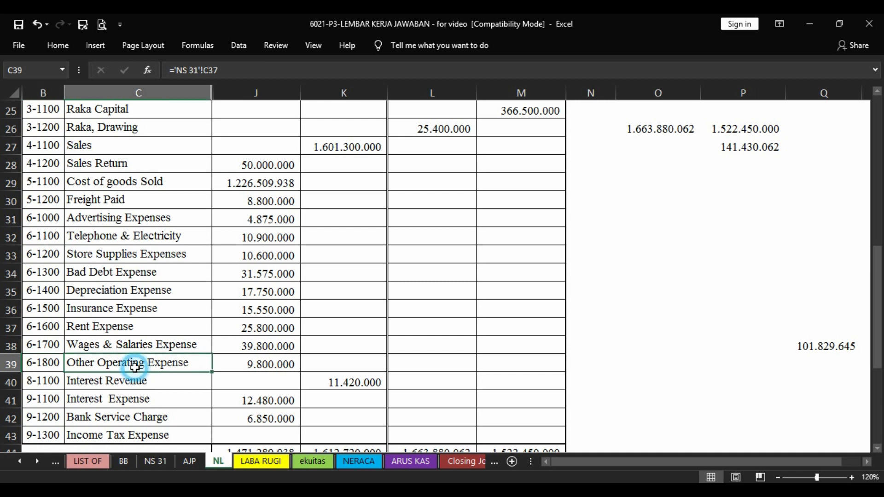
click(260, 461)
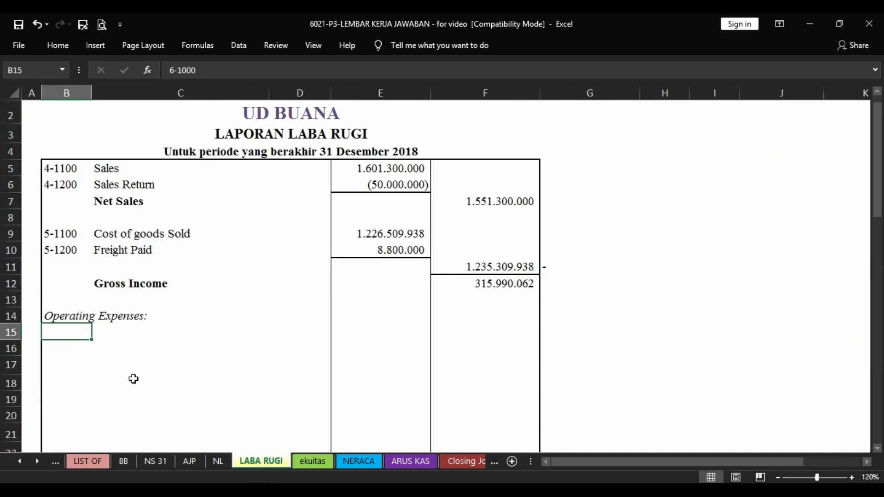
key(Right)
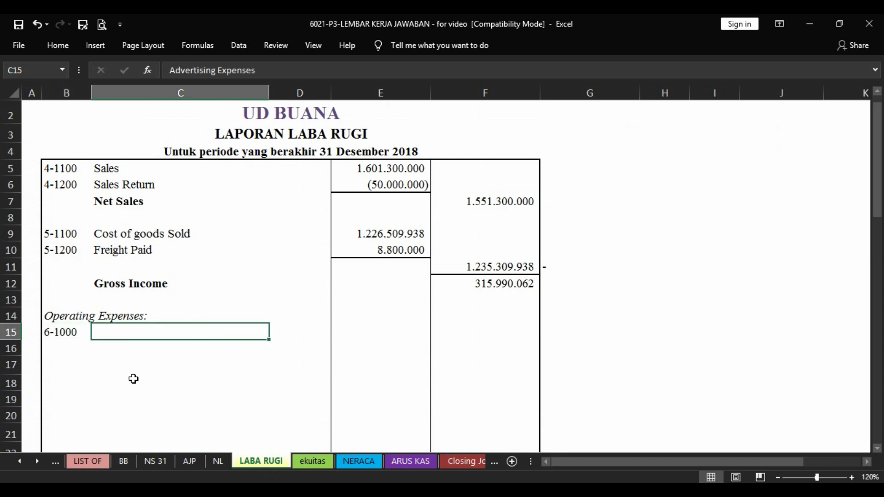
key(Right)
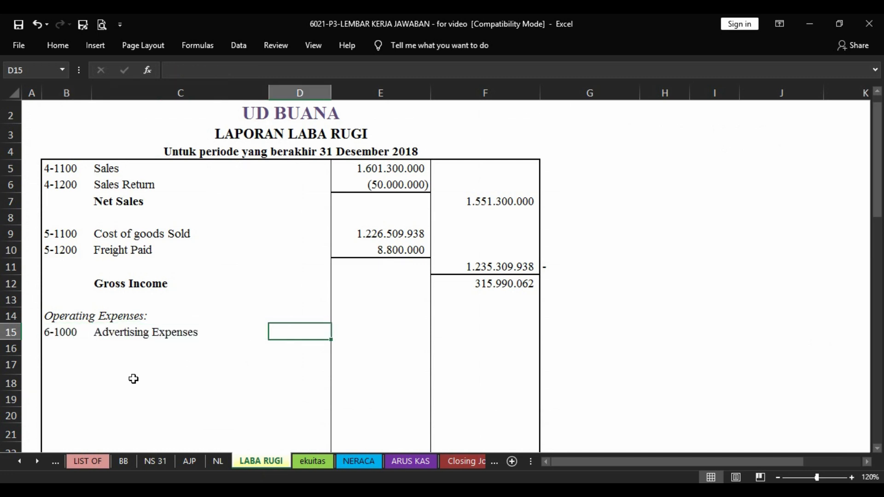
key(Right)
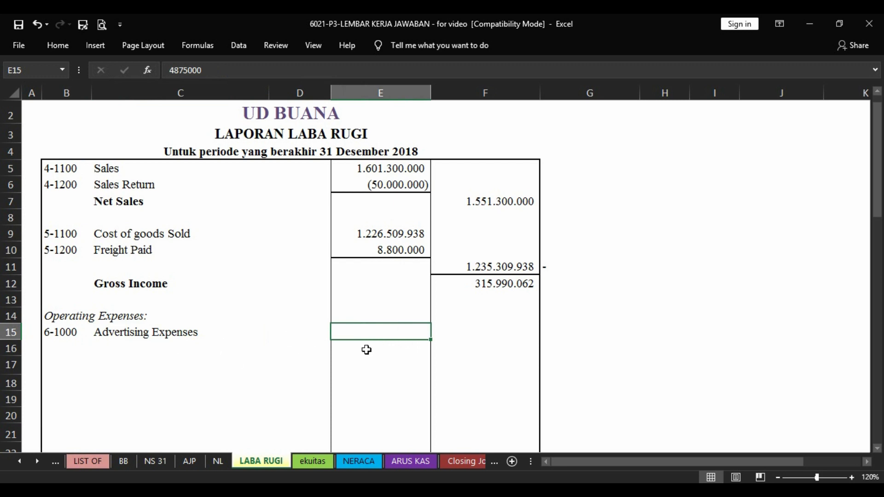
Fill row 16 with 6-1100, Telephone & Electricity expenses and 10900000
key(Left)
key(Left)
key(Left)
key(Down)
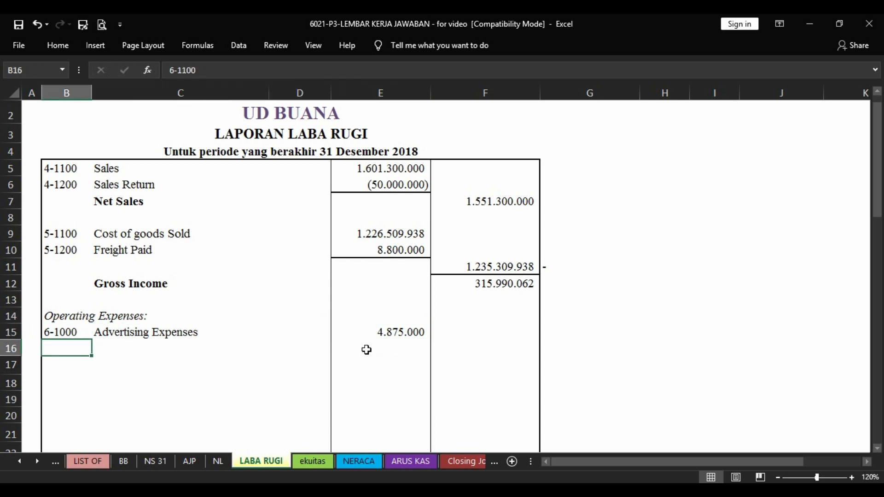
key(ctrl+y)
key(ctrl+y)
key(ctrl+y)
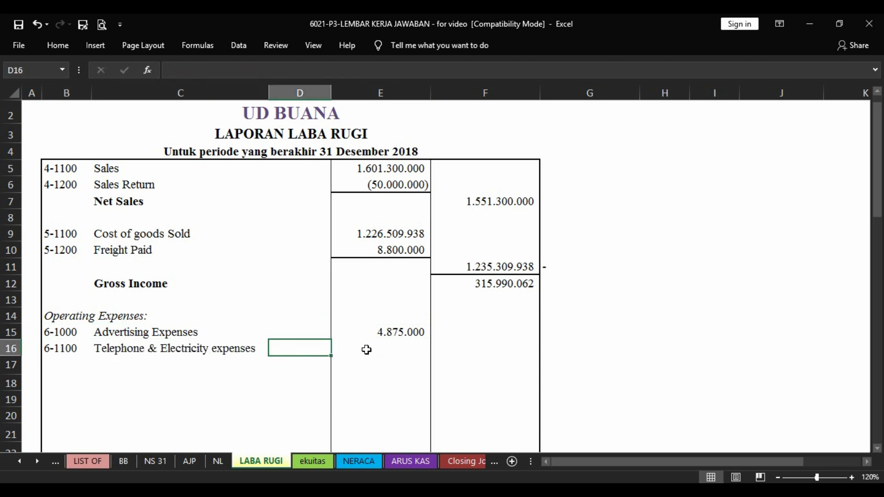
key(Left)
key(Left)
key(Left)
Fill row 17 with 6-1200, Store Supplies Expenses and 10600000, and enter account 6-1300 in B18
key(ctrl+y)
key(ctrl+y)
key(ctrl+y)
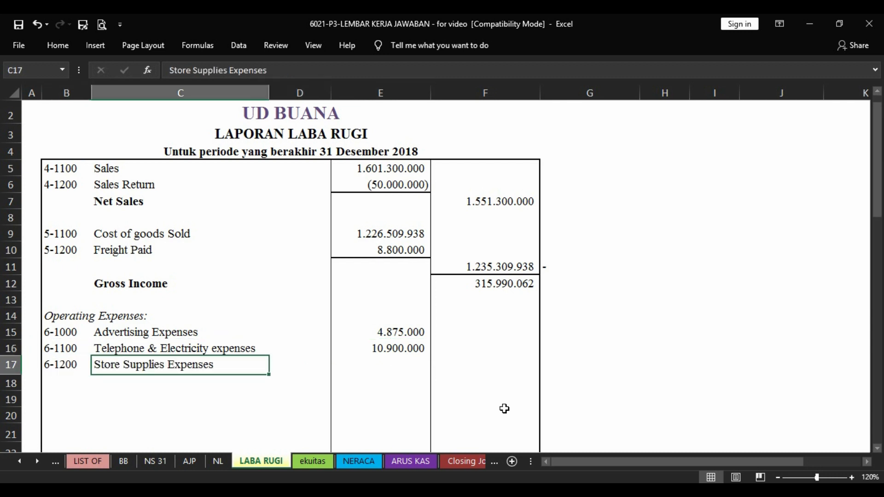
key(ctrl+y)
key(ctrl+y)
key(ctrl+y)
key(ctrl+y)
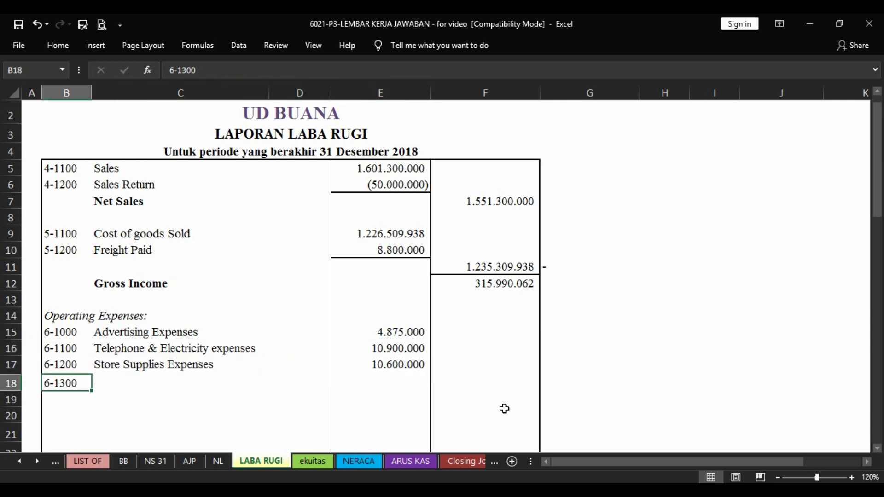
Complete row 18 with Bad Debt Expense and 31575000, and fill row 19 with 6-1400, Depreciation Expense and 17750000
key(ctrl+y)
key(ctrl+y)
key(ctrl+y)
key(ctrl+y)
key(ctrl+y)
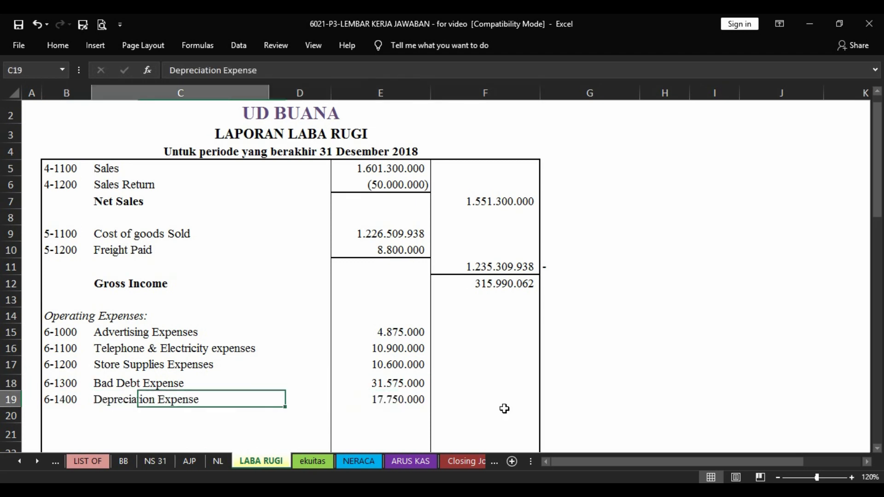
Fill row 20 with 6-1500, Insurance Expense and 15550000, and enter 6-1600 and Rent Expense in row 21
key(ctrl+y)
key(ctrl+y)
key(ctrl+y)
key(ctrl+y)
key(ctrl+y)
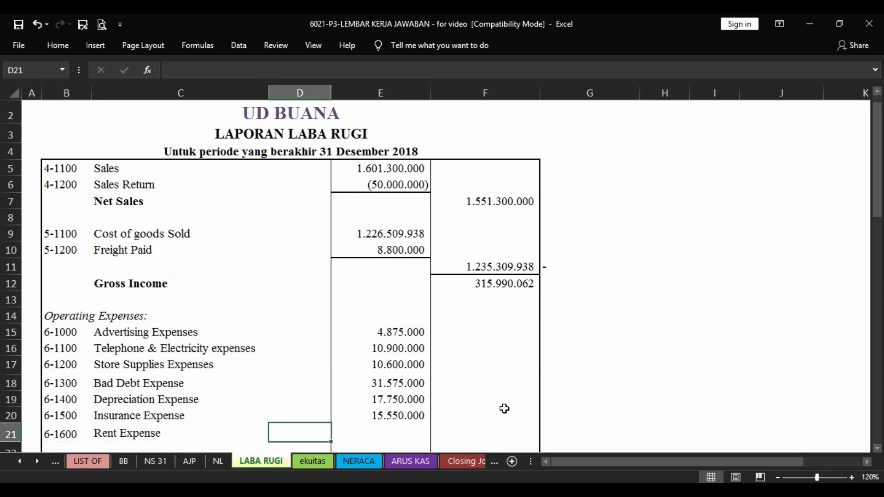
Enter 25800000 for Rent Expense, and add 6-1700 Wages & Salaries Expense, 39800000, and 6-1800 Other Operating Expense, 9800000, in rows 22 and 23
key(ctrl+y)
key(ctrl+y)
key(ctrl+y)
key(ctrl+y)
key(ctrl+y)
key(ctrl+y)
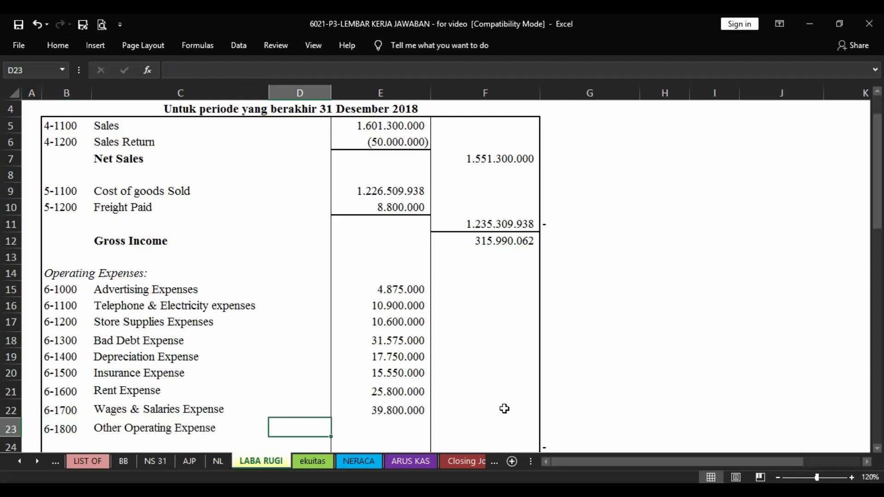
key(Left)
key(Left)
key(Up)
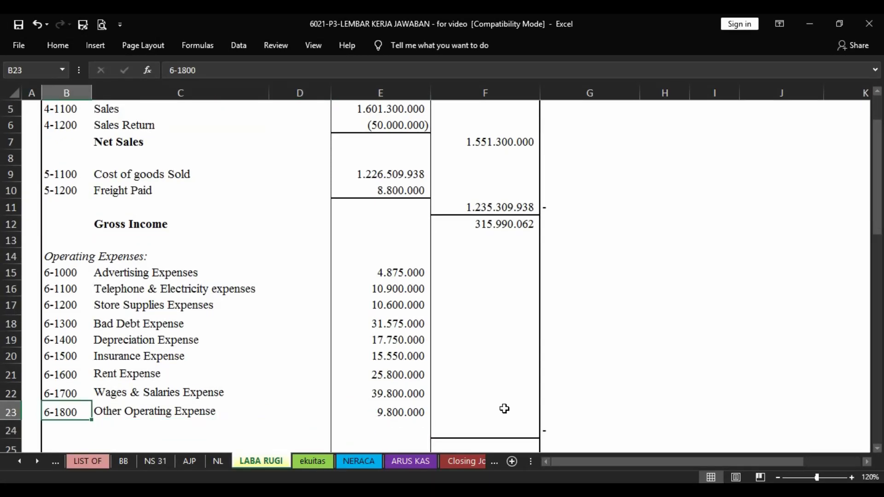
key(Down)
key(Right)
key(Right)
key(Left)
key(Left)
key(Right)
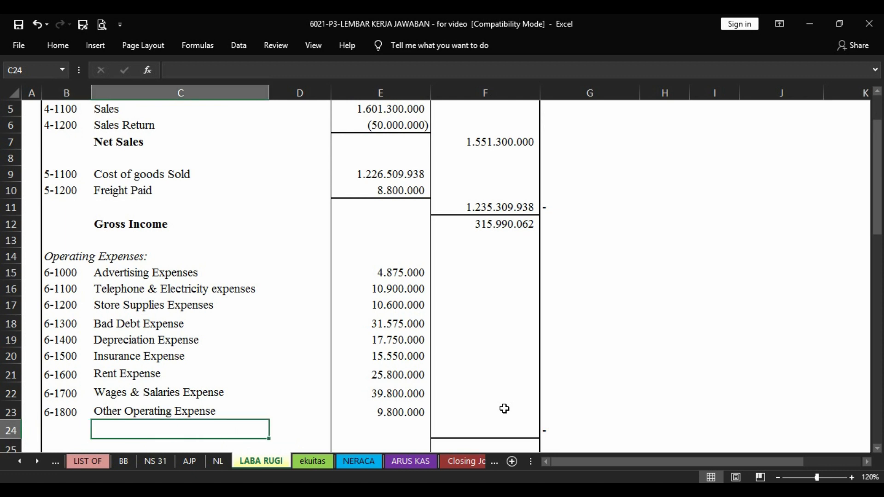
key(Right)
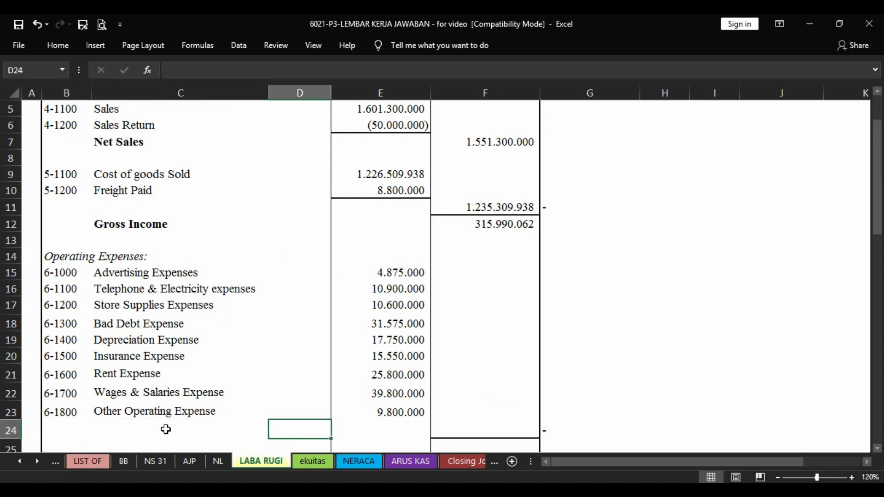
Total the operating expenses in F24 with =SUM(E15:E23)
key(Left)
key(Left)
key(Right)
key(Right)
key(Right)
key(Right)
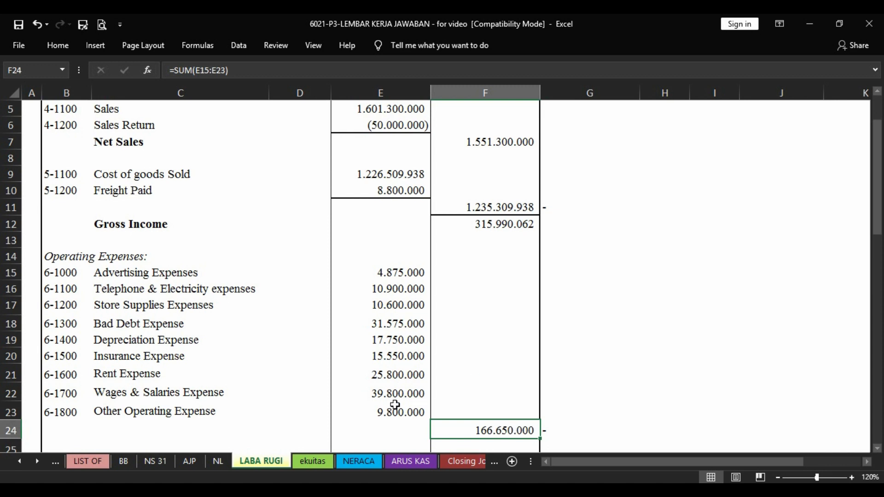
Calculate row 25 as gross income minus total operating expenses with =F12-F24 in F25, and label it Operational Income in C25
scroll(395, 405, down, 1)
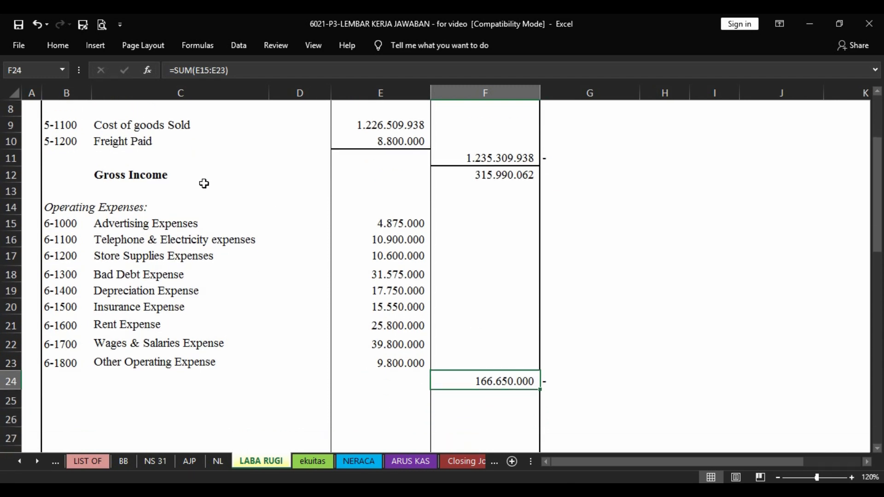
click(523, 177)
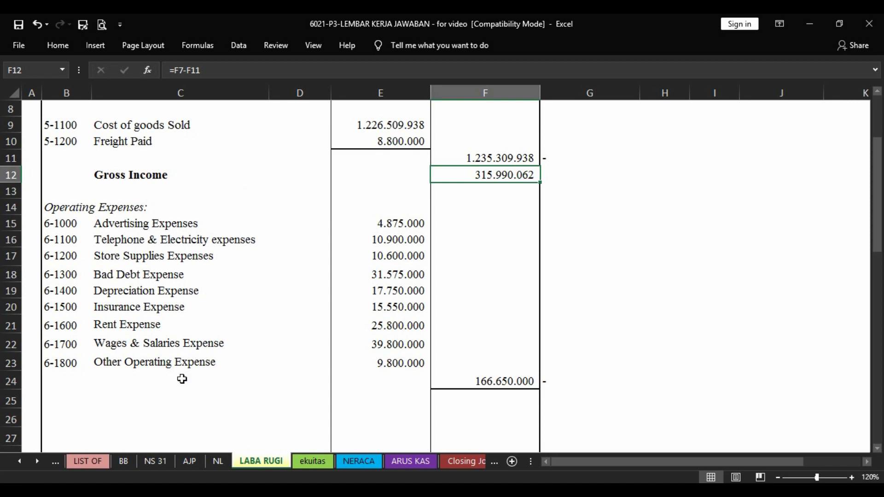
click(508, 386)
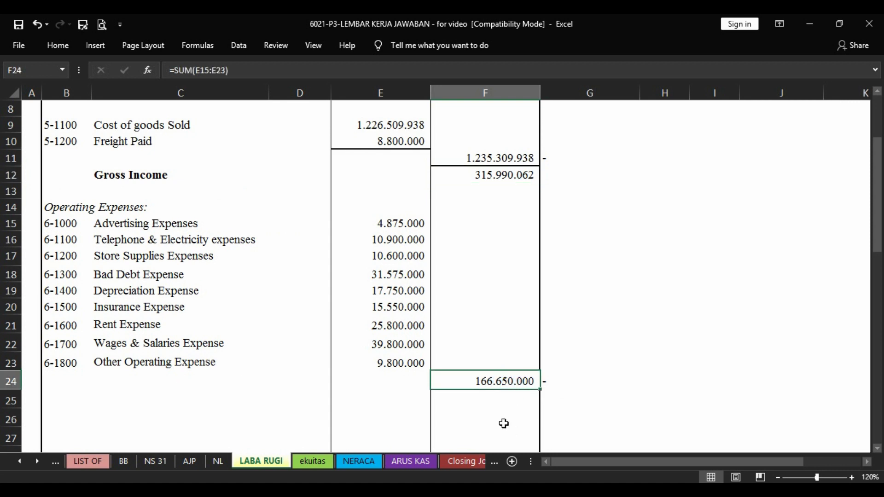
key(Down)
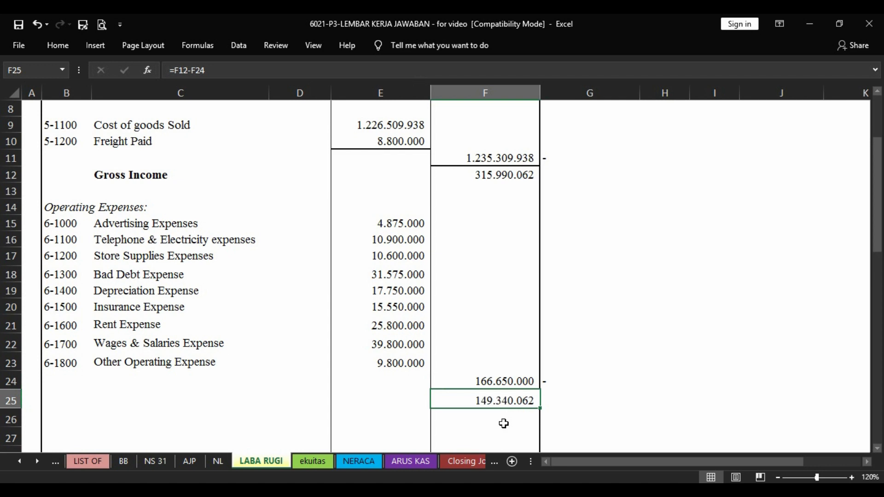
key(Left)
key(Left)
key(Right)
key(Left)
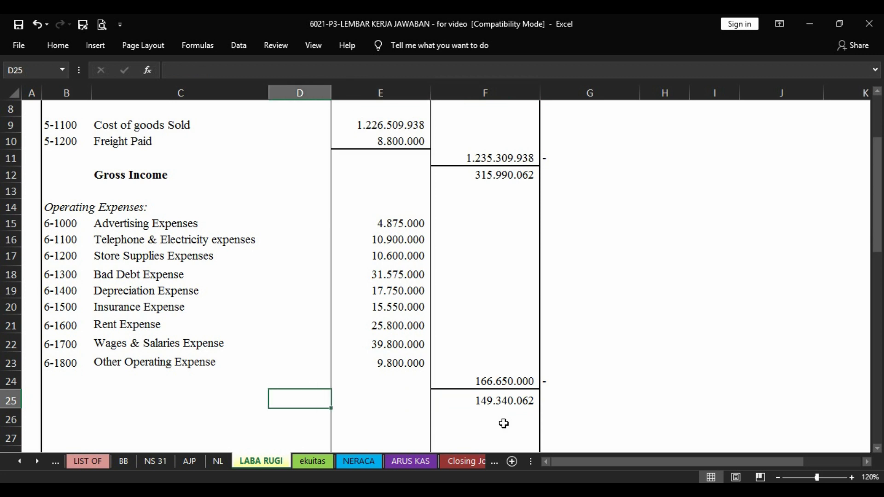
key(Left)
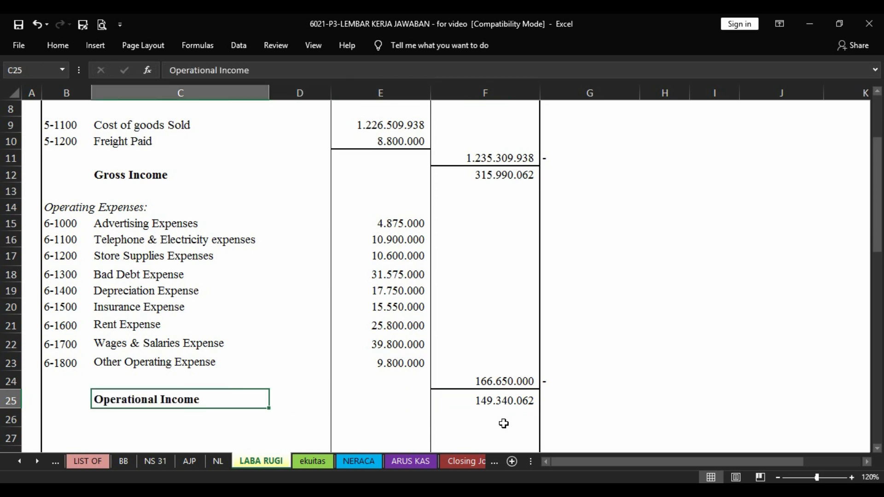
Check the NL sheet for the account following 6-1800, and enter the heading Other Revenues & Expenses: in B27 of LABA RUGI
key(Down)
key(Down)
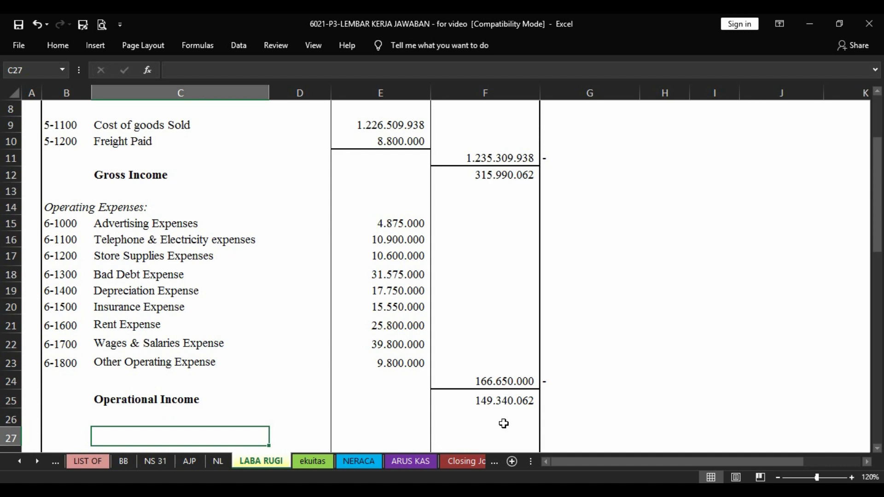
key(Down)
key(Up)
key(Up)
key(Up)
key(Down)
key(Down)
key(Down)
key(Up)
key(Left)
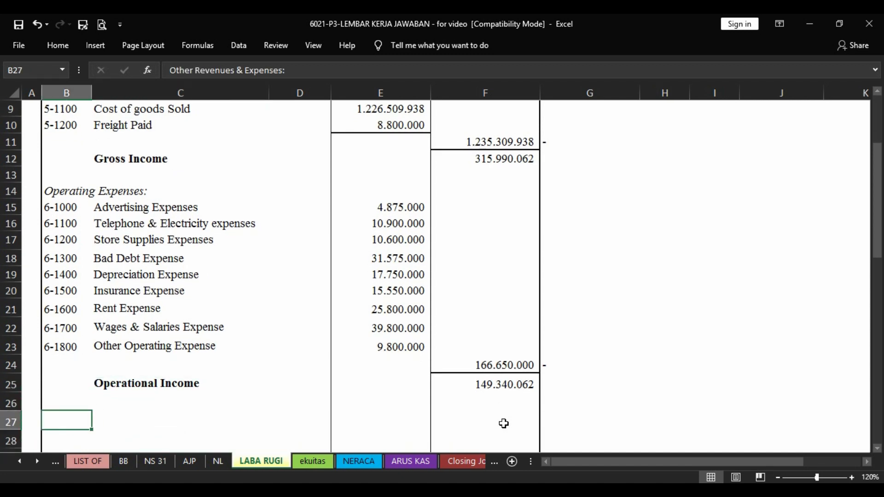
key(Down)
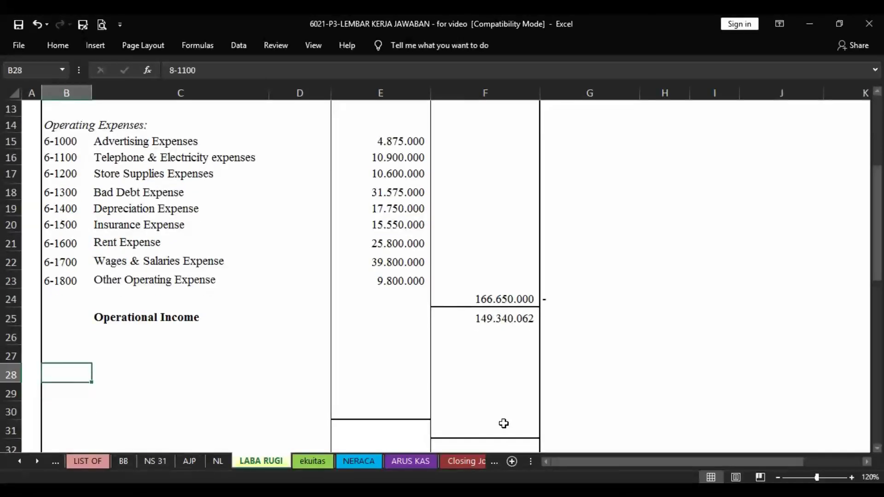
key(Up)
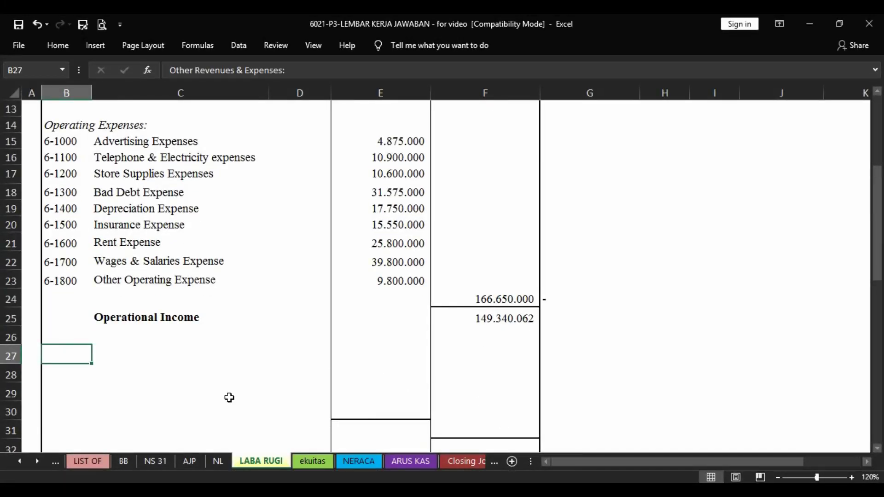
click(226, 461)
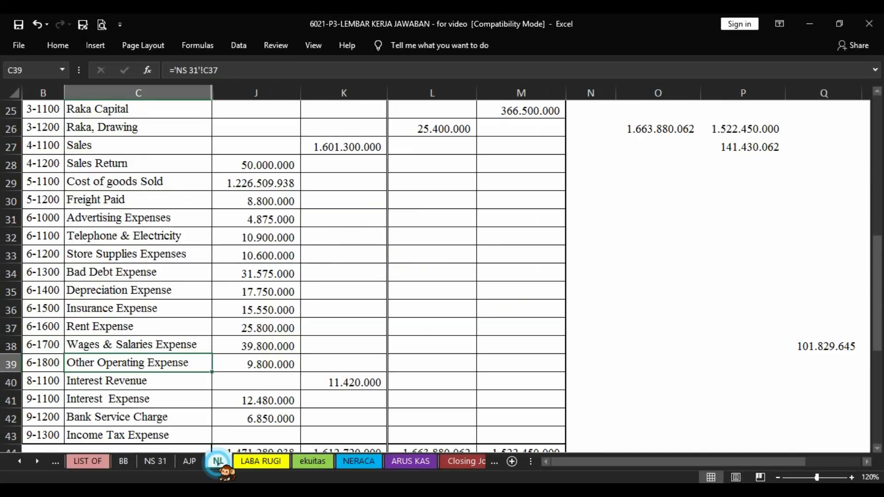
click(55, 380)
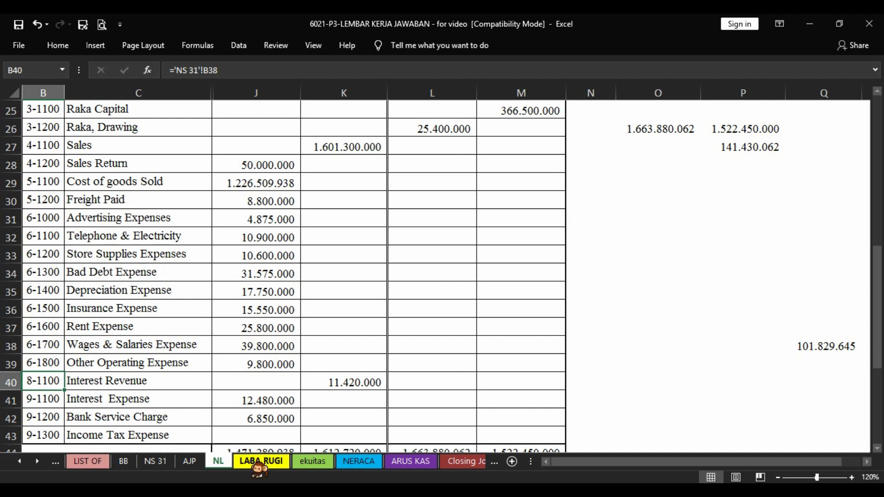
click(256, 461)
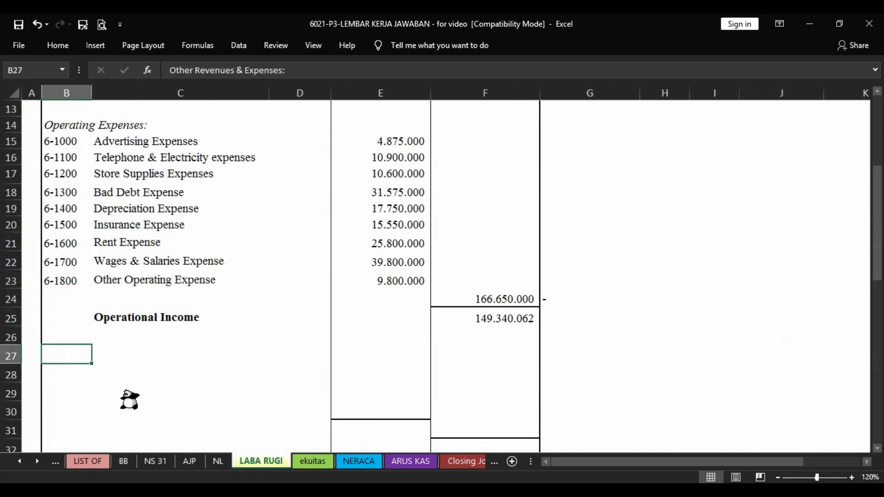
Enter account 8-1100 and Interest Revenue in row 28
key(Down)
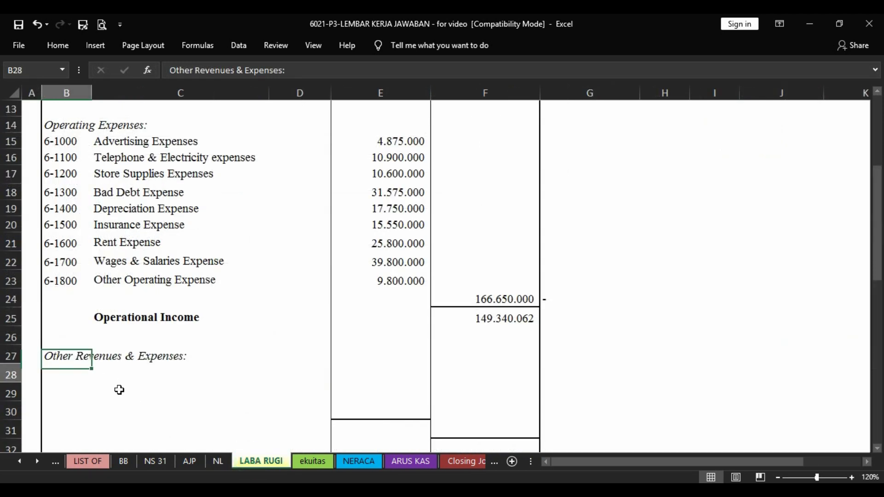
key(Right)
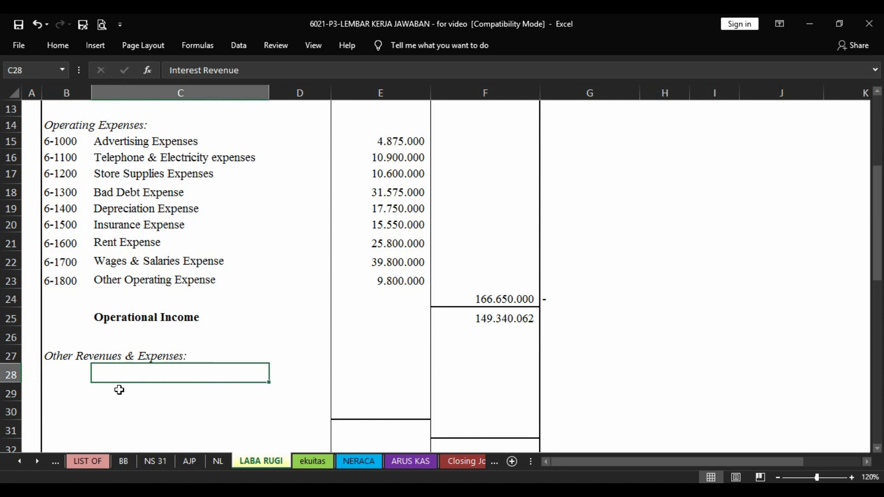
key(Left)
key(Down)
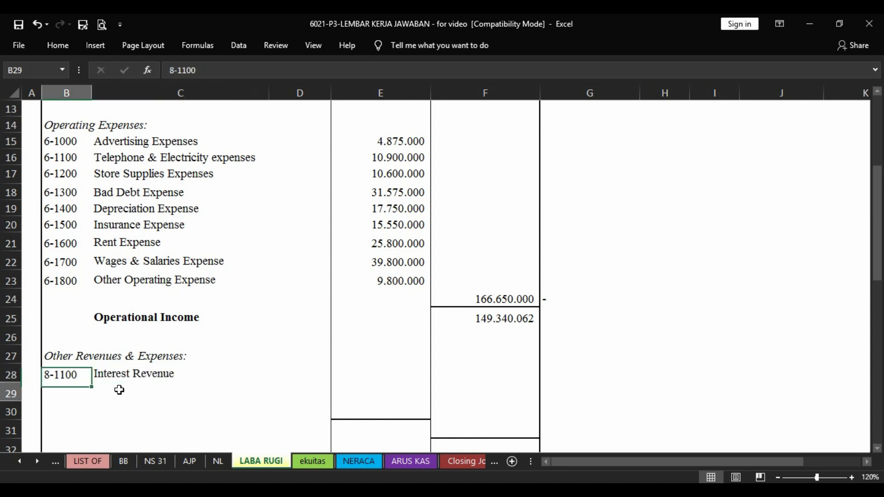
Add 9-1100 Interest Expense and 9-1200 Bank Service Charge from the NL sheet in rows 29 and 30
click(218, 460)
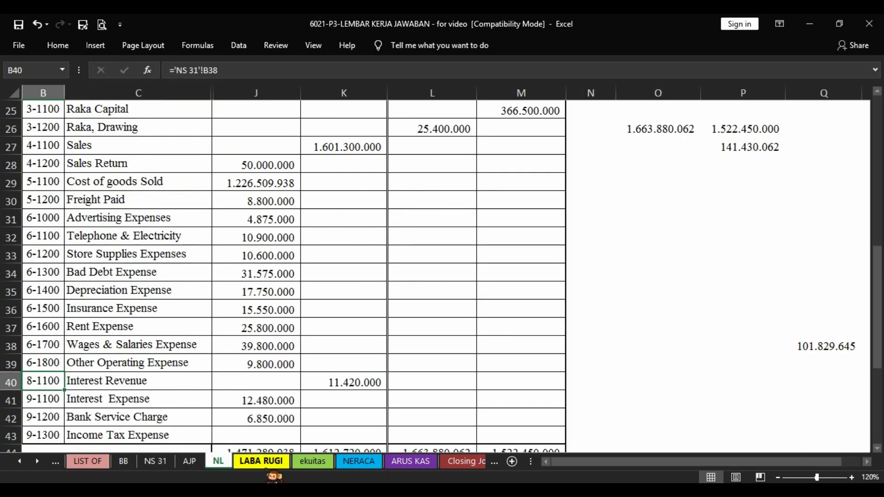
click(261, 462)
key(Right)
key(Left)
key(Down)
key(Right)
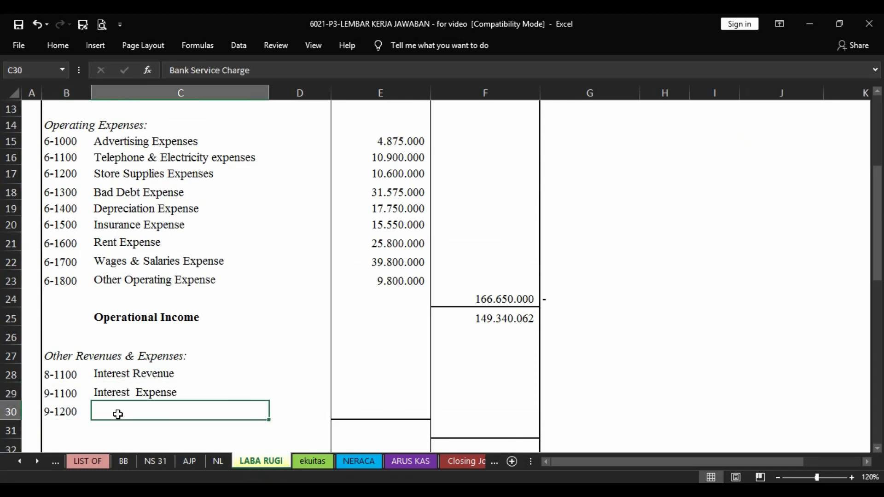
key(Left)
key(Down)
key(Right)
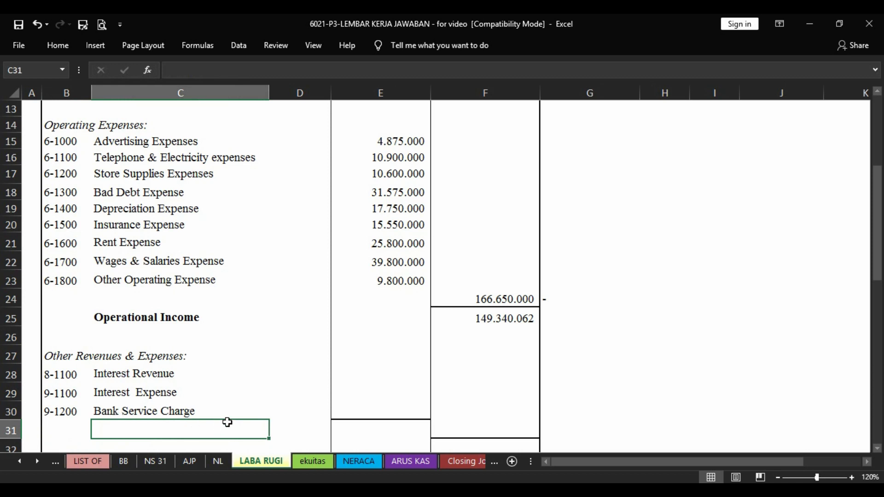
Look up the Interest Revenue amount on the NL sheet and enter 11420000 in E28 of LABA RUGI
click(218, 461)
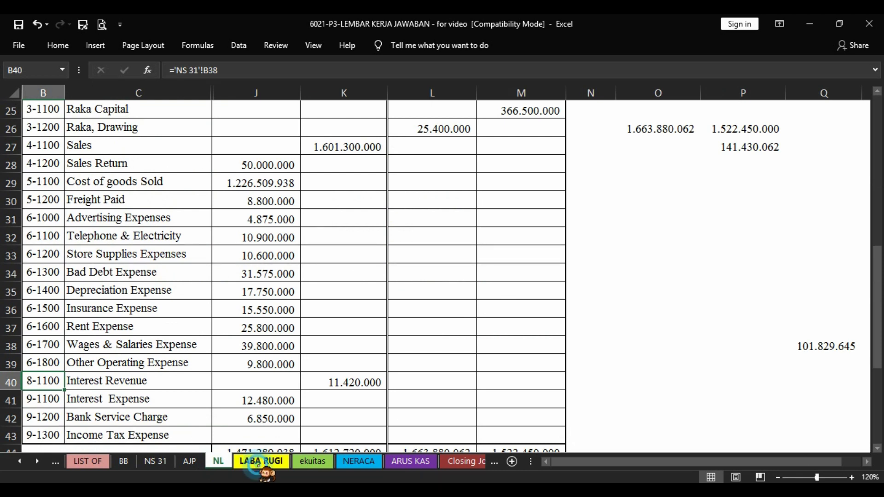
click(260, 460)
click(356, 369)
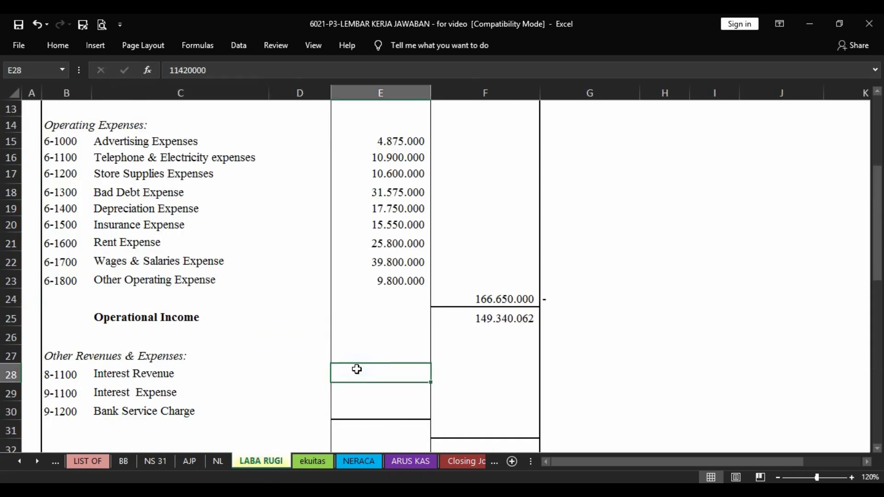
key(Down)
key(Down)
key(Down)
key(Up)
key(Up)
key(Up)
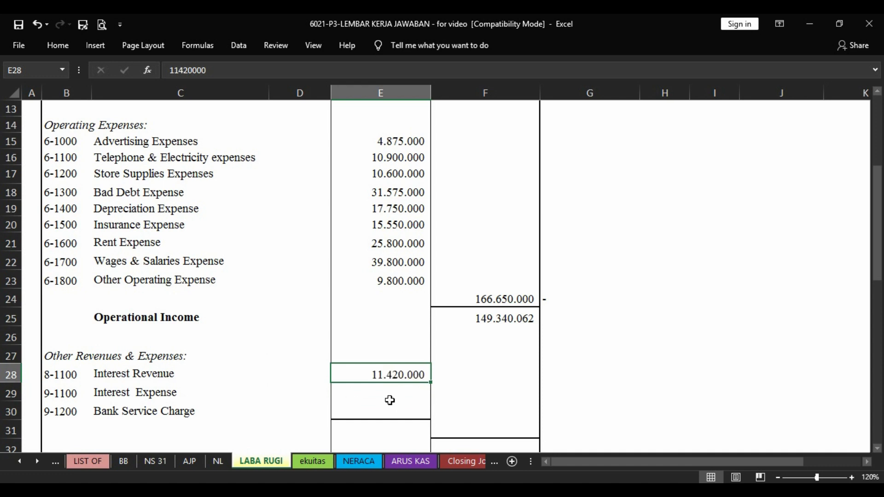
Enter the negative amounts -12480000 for Interest Expense in E29 and -6850000 for Bank Service Charge in E30
key(Down)
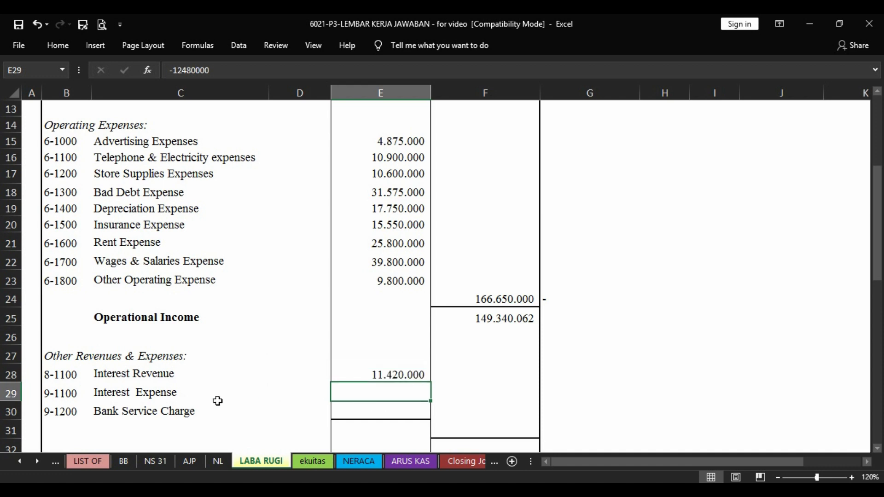
click(428, 371)
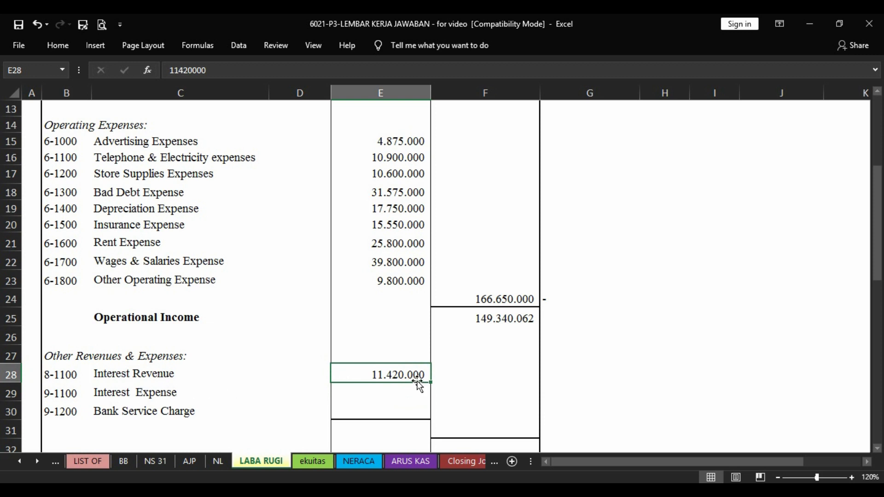
click(166, 394)
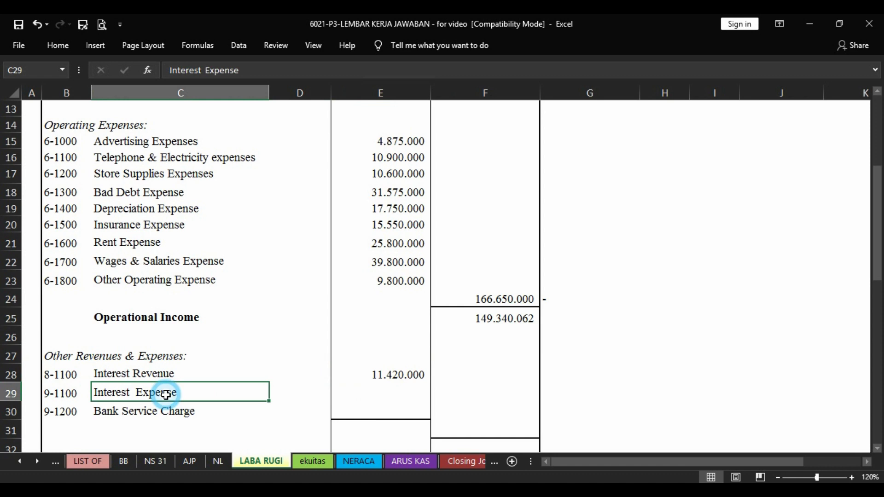
click(394, 393)
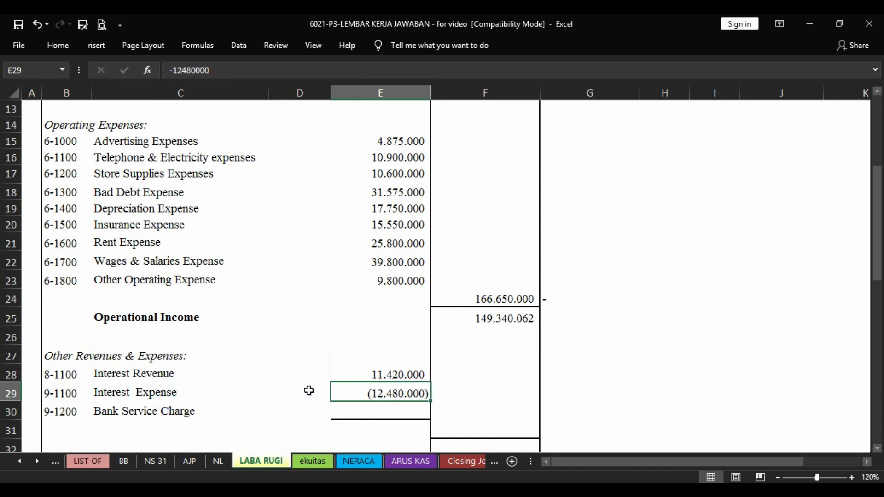
key(Down)
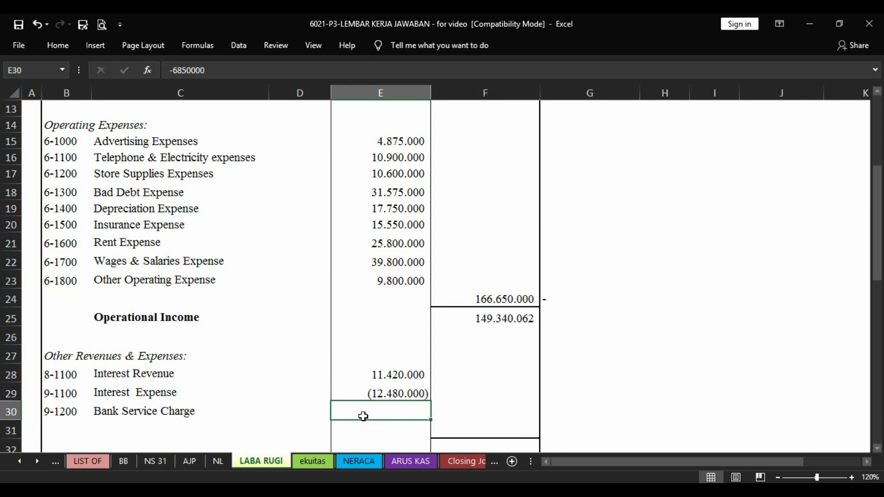
scroll(363, 416, down, 1)
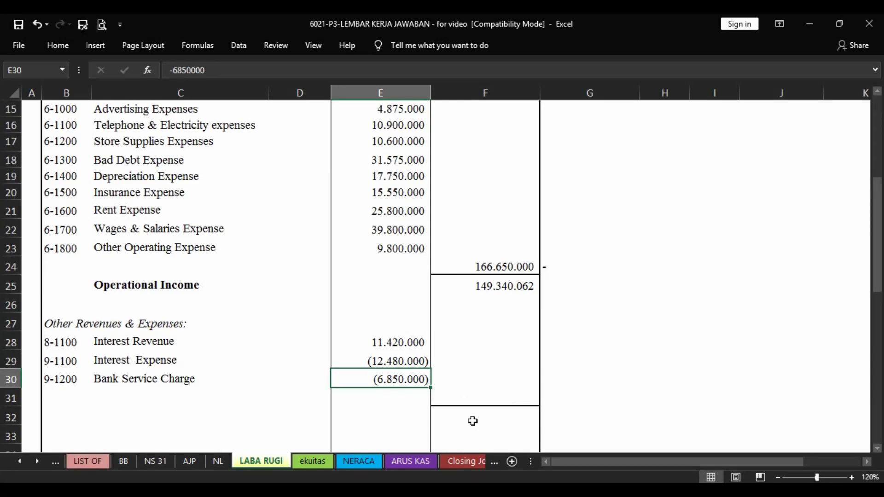
Total the other revenues and expenses in F31 with =SUM(E28:E30)
key(Up)
key(Up)
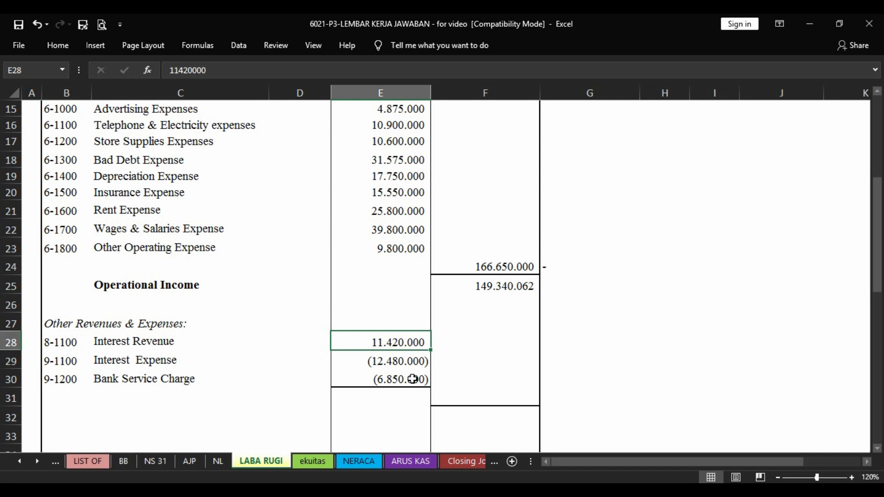
click(476, 393)
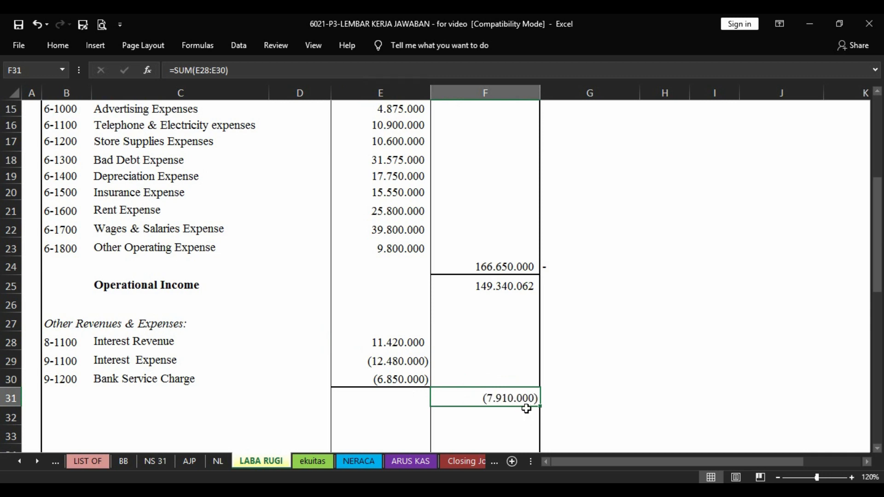
Add operational income and the other revenues and expenses total in F32 with =F25+F31
scroll(526, 409, down, 1)
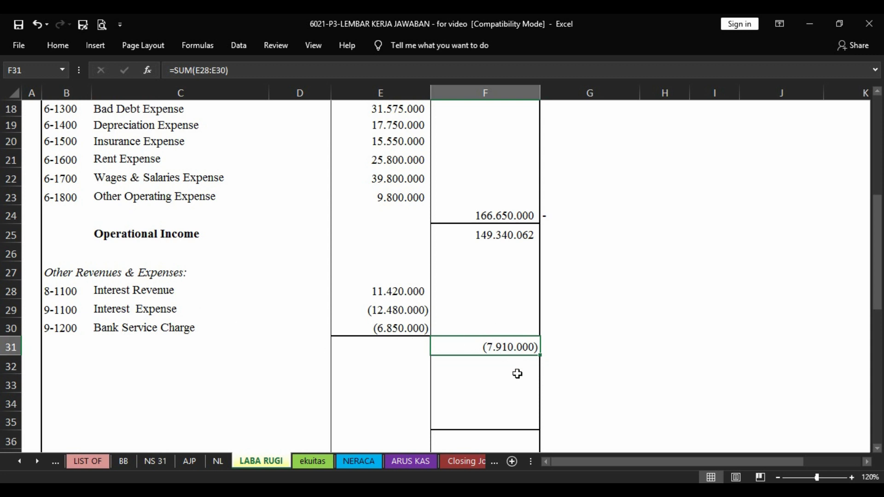
key(Left)
key(Left)
key(Left)
key(Left)
key(Right)
key(Right)
key(Right)
click(484, 373)
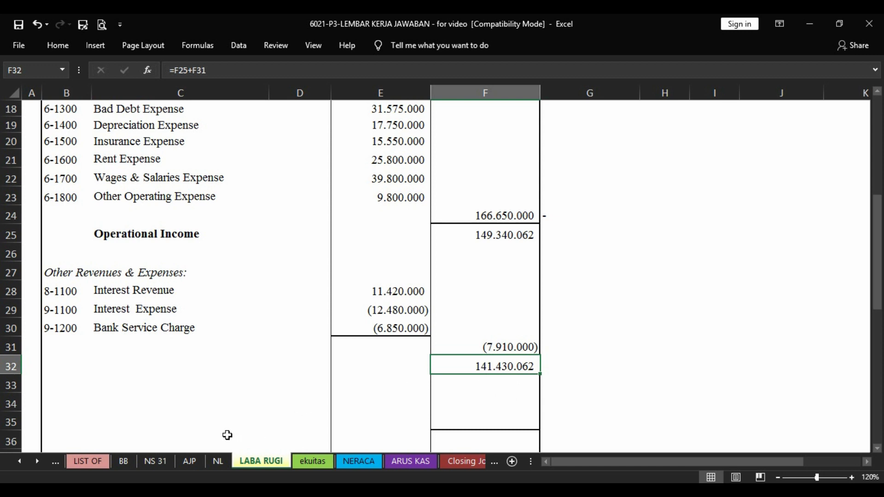
Compare the income result with the balancing figure in J45 at the foot of the NL sheet
click(218, 462)
scroll(407, 387, down, 3)
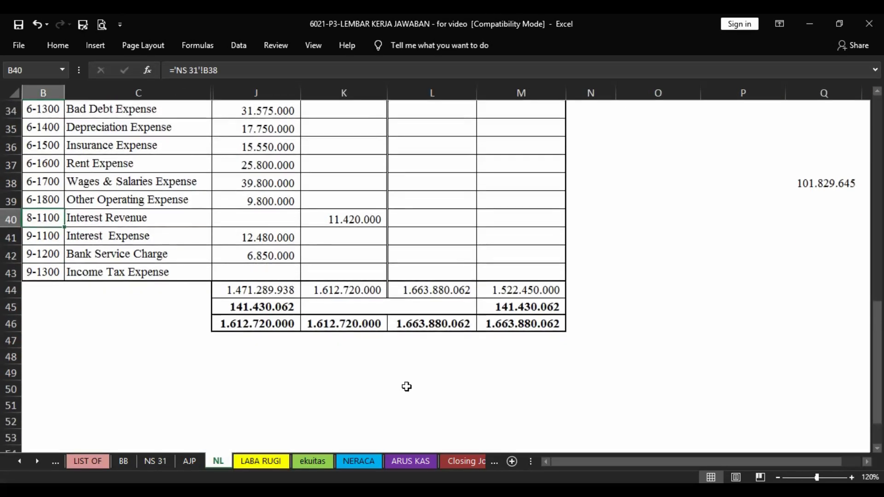
click(291, 310)
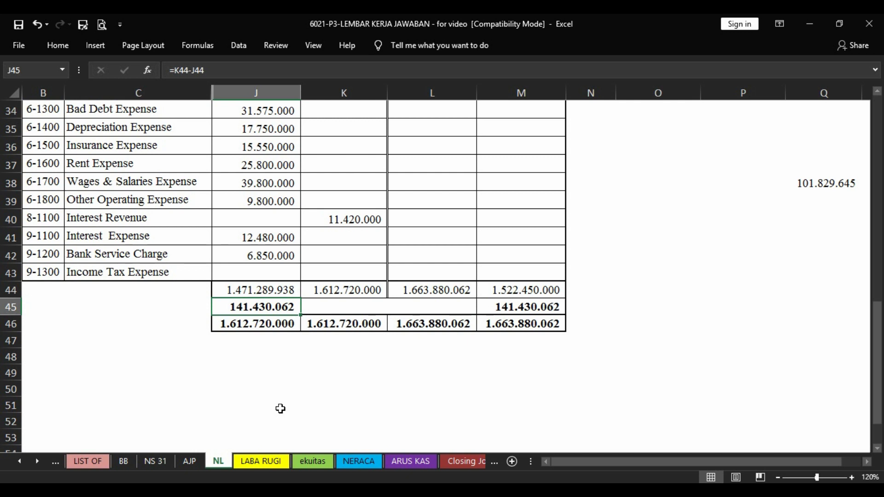
Return to the LABA RUGI sheet and label row 32 in C32 as Earning Before Income Tax
click(265, 460)
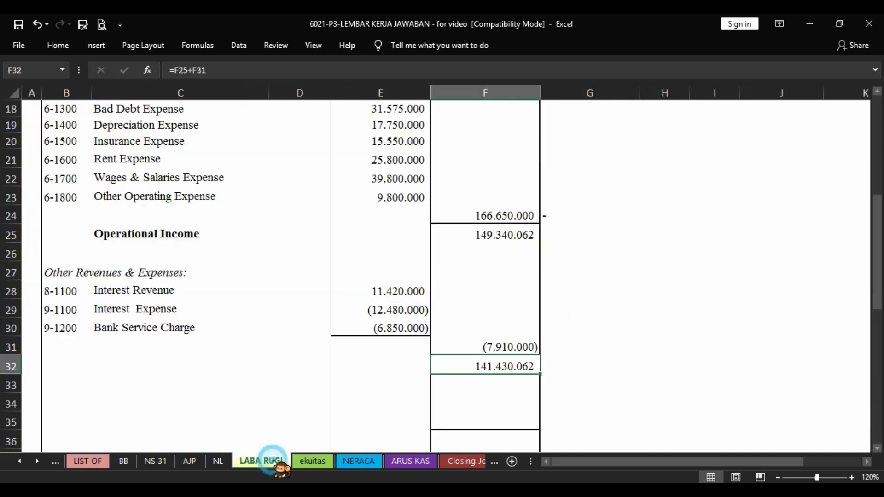
key(Left)
key(Left)
key(Left)
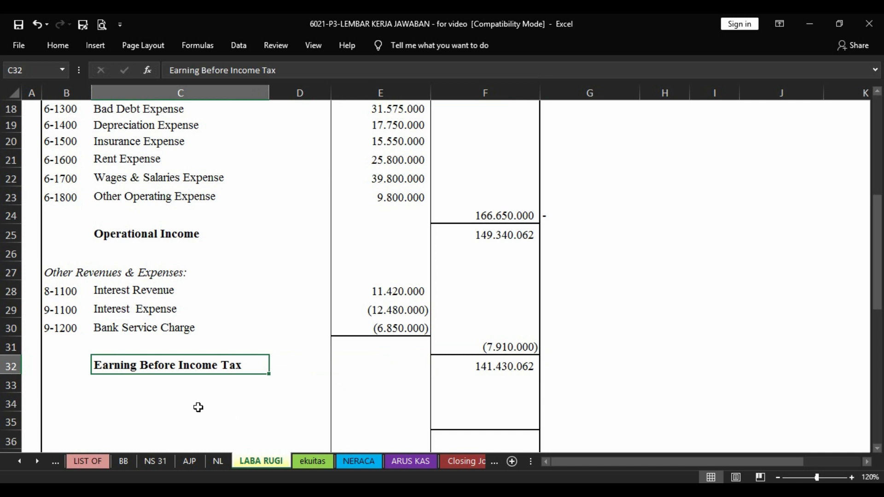
Add the label Income Tax Expense in C34 and the calculation note 28% x Rp141.430.062 in C35
scroll(198, 408, down, 1)
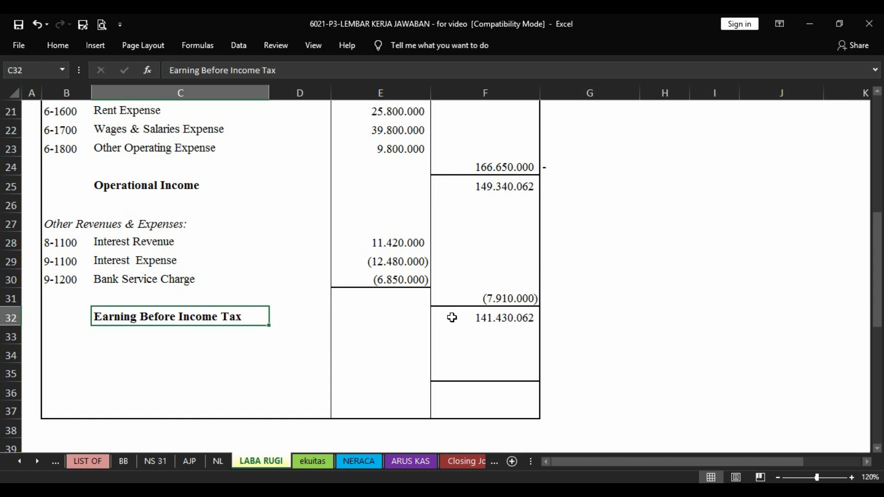
key(Down)
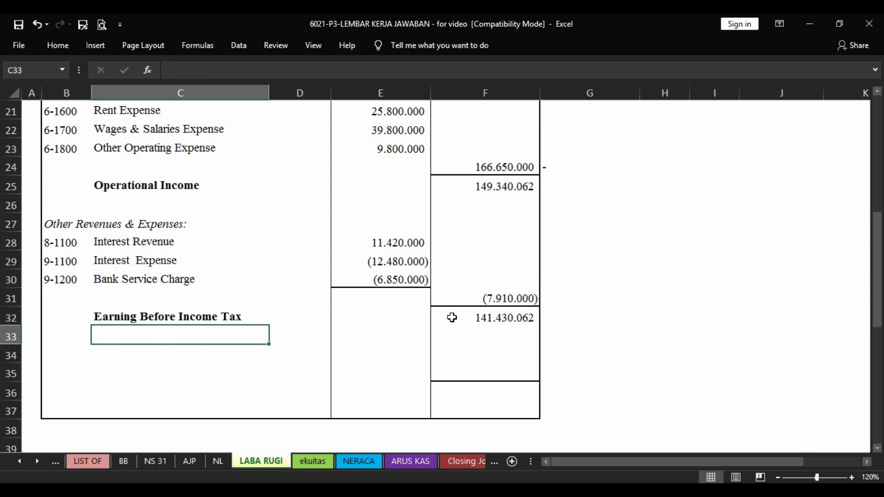
key(Up)
key(Down)
key(Down)
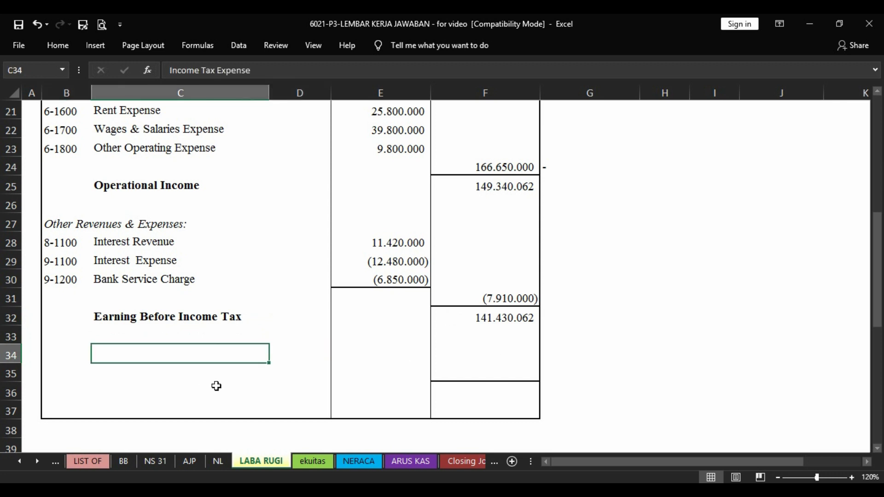
click(238, 379)
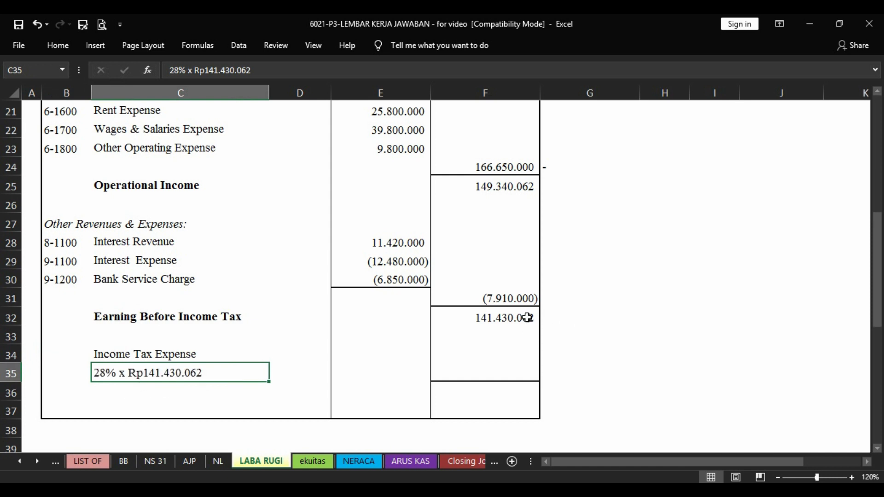
Calculate the income tax as a negative amount in F35 with =-(F32*28%)
key(Right)
key(Up)
key(Right)
key(Down)
key(Right)
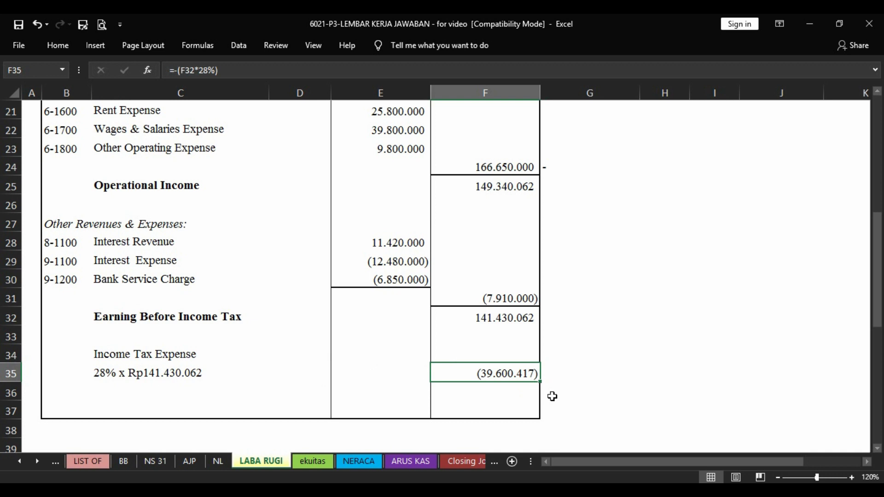
Enter the account code 9-1300 for Income Tax Expense in B34
key(Up)
key(Left)
key(Left)
key(Left)
key(Left)
key(Right)
key(Left)
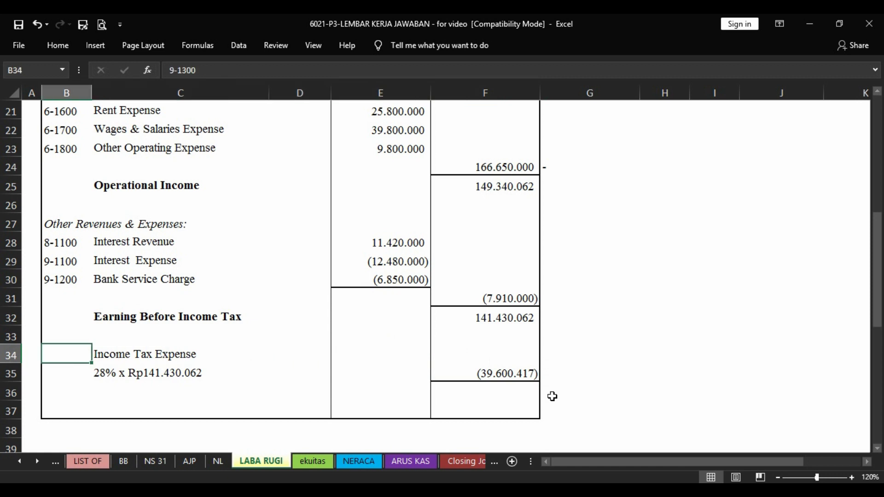
key(Down)
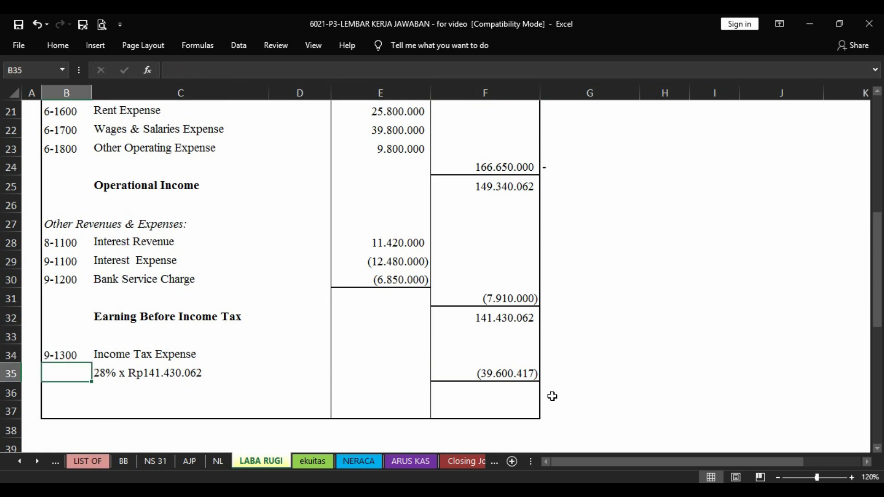
Calculate the after-tax result in F36 with =F32+F35 and label it Earning After Income Tax in C36
key(Right)
key(Down)
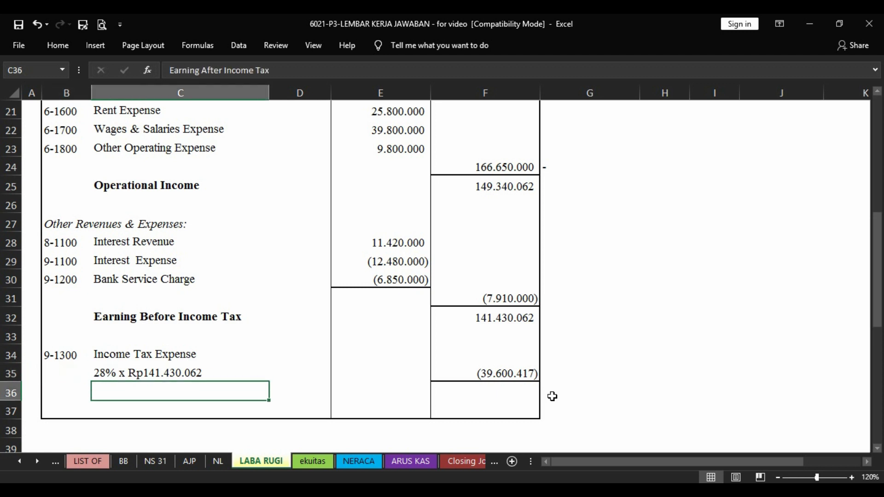
key(Right)
key(Right)
key(Right)
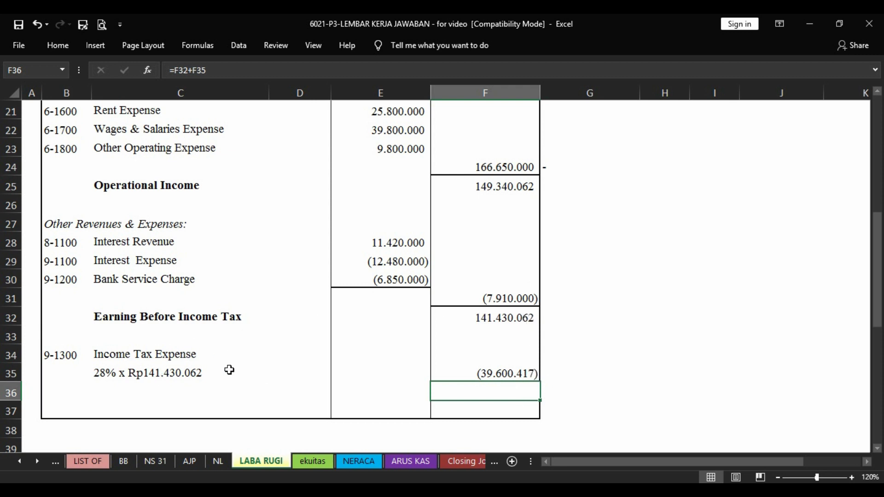
click(518, 378)
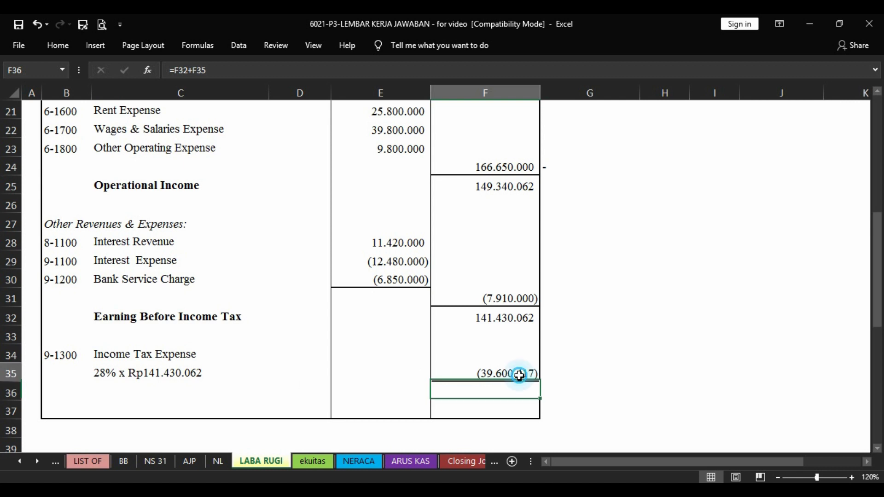
click(520, 391)
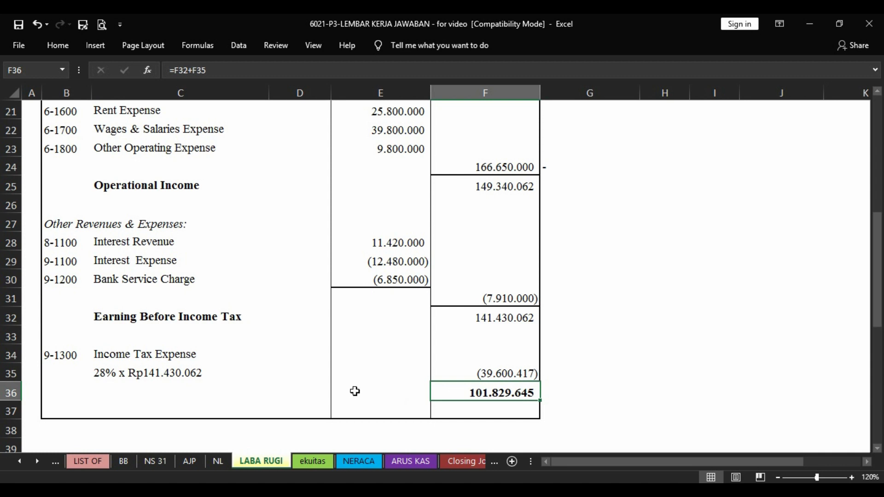
key(Left)
key(Left)
key(Left)
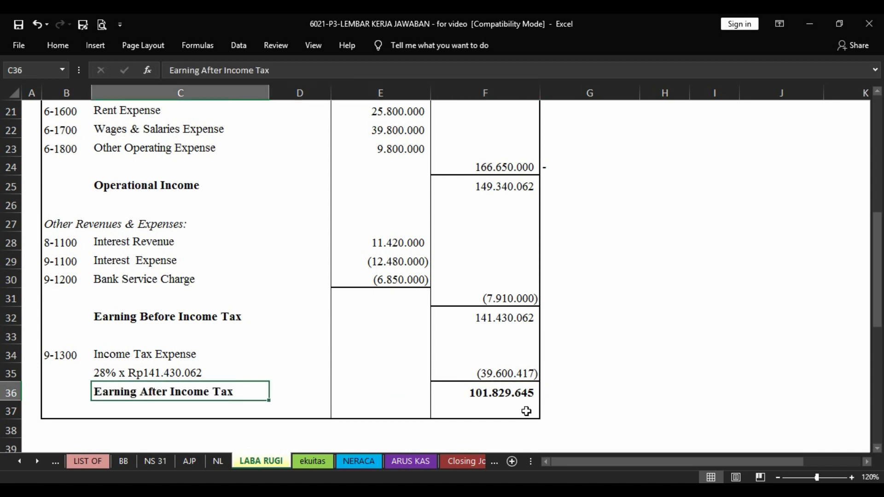
Start the income tax adjusting entry on the AJP sheet with the date 31 in C29
click(528, 370)
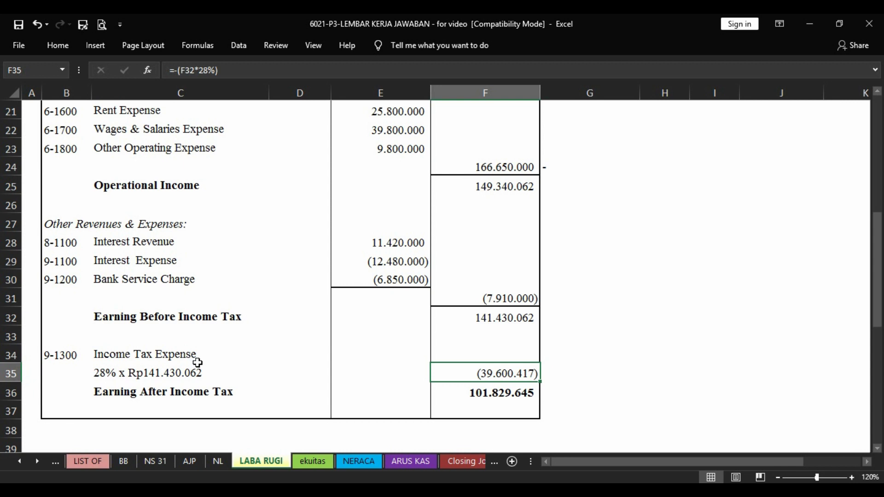
click(189, 461)
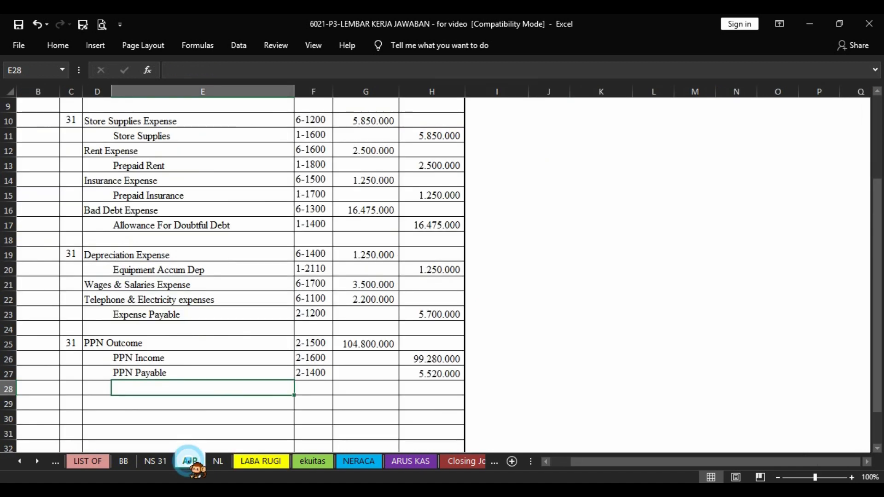
scroll(223, 398, down, 1)
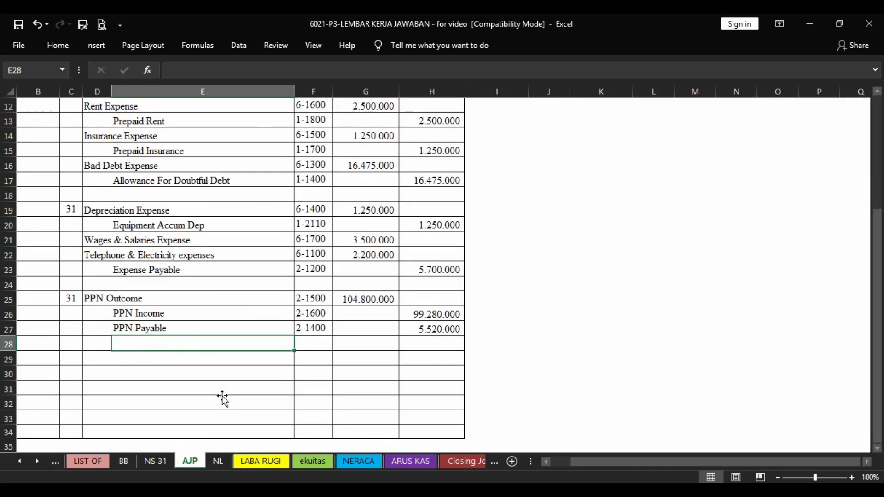
click(151, 397)
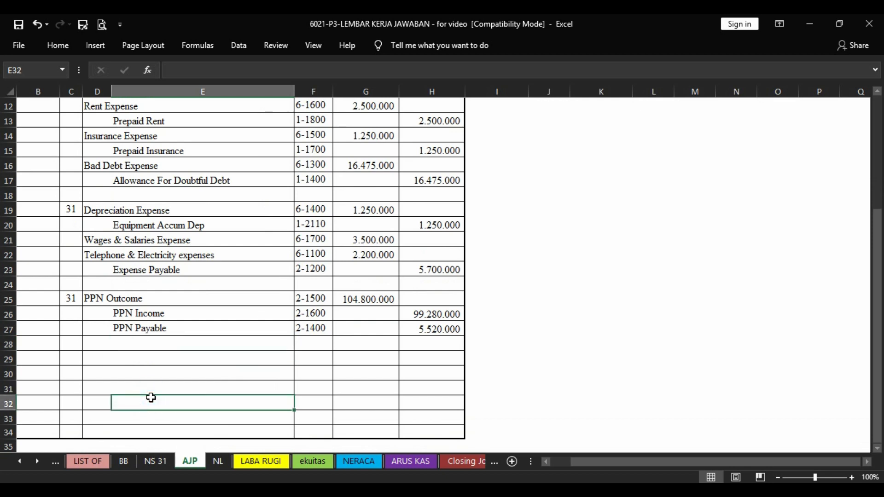
click(99, 357)
key(Left)
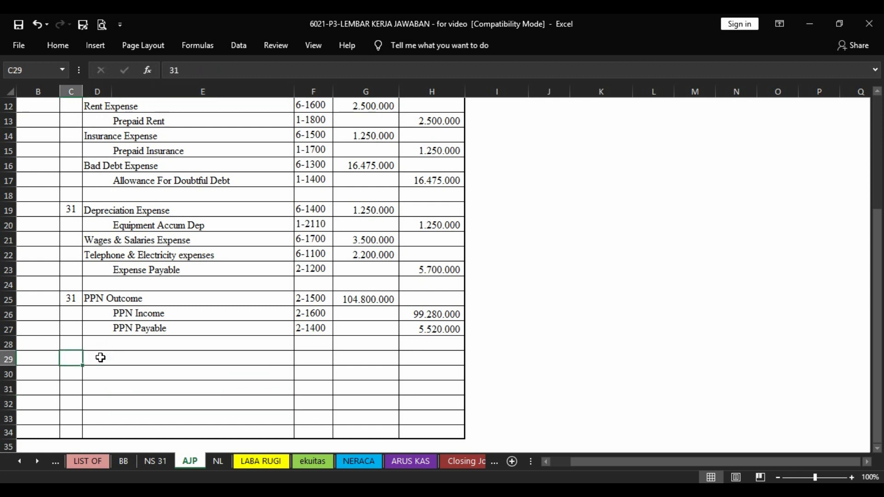
Record Income Tax Expense in row 29 with code 9-1300 and the debit formula =28%*I29
click(100, 358)
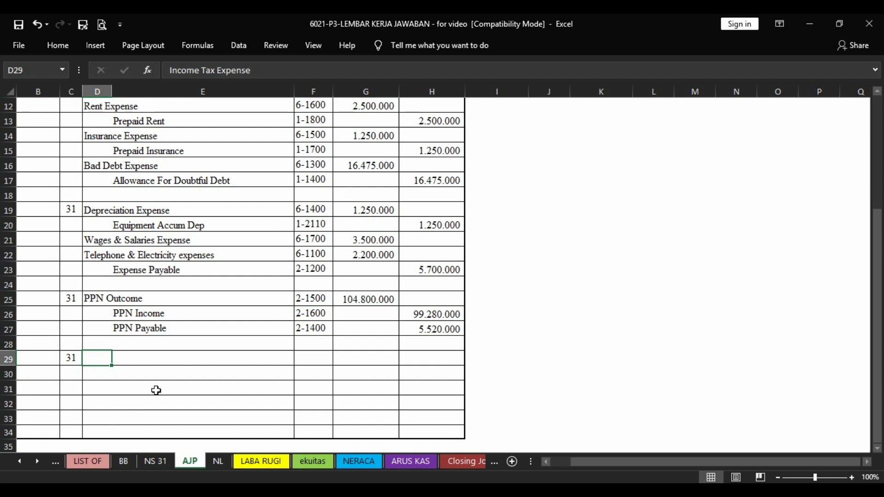
key(Right)
key(Right)
key(Right)
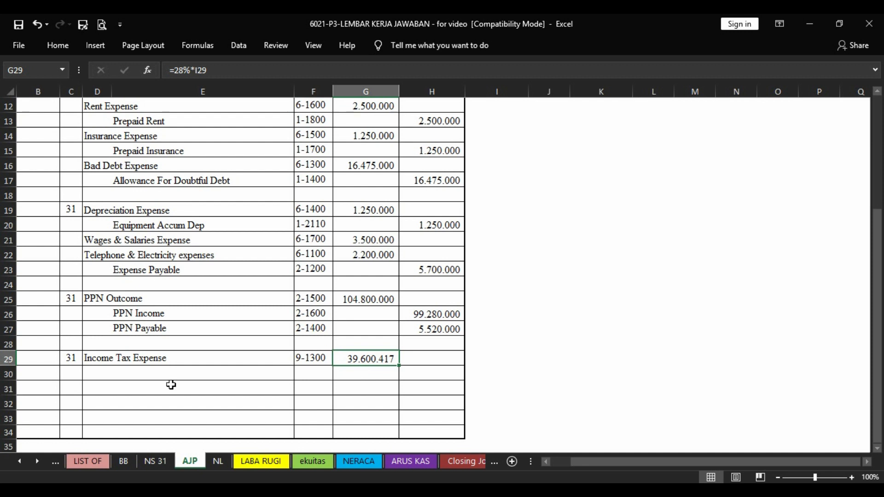
Check the Prepaid Tax account and its debit balance in the trial balance on the NS 31 sheet
key(Left)
key(Left)
key(Left)
key(Down)
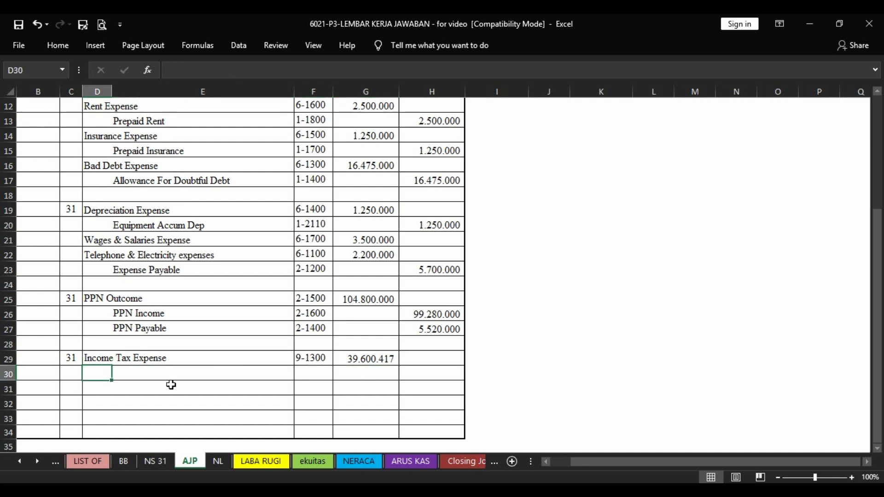
click(156, 461)
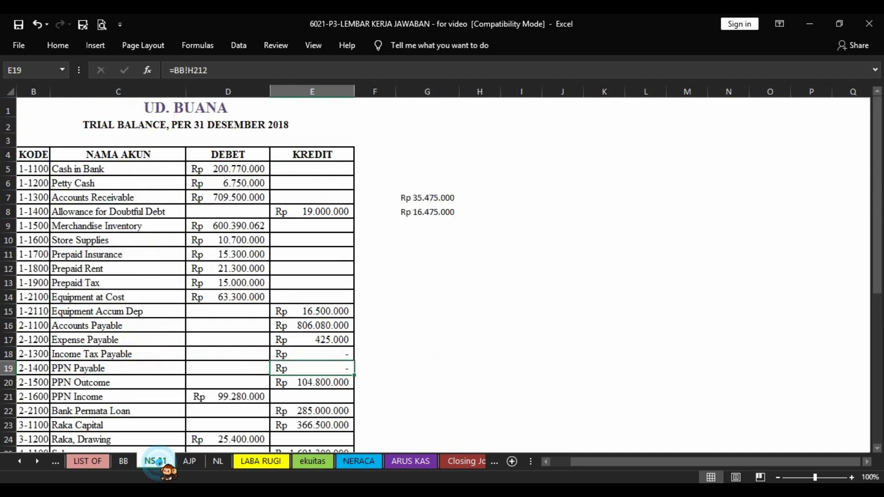
click(99, 279)
click(258, 282)
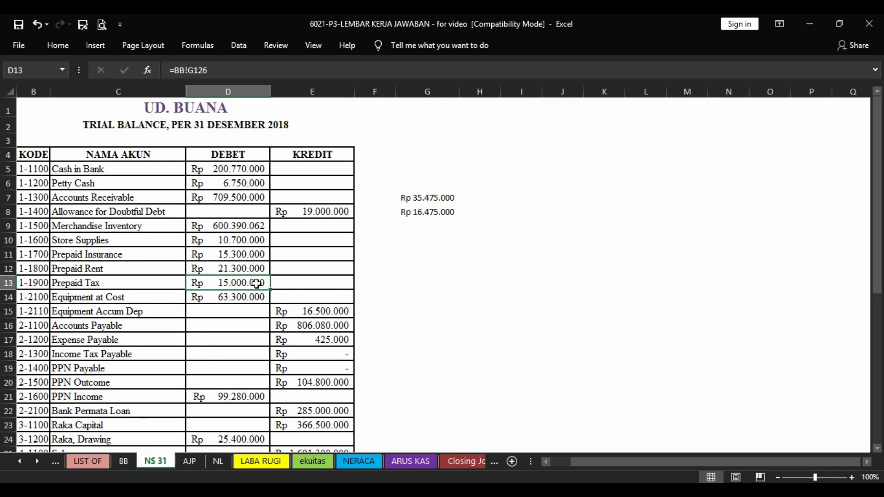
click(106, 281)
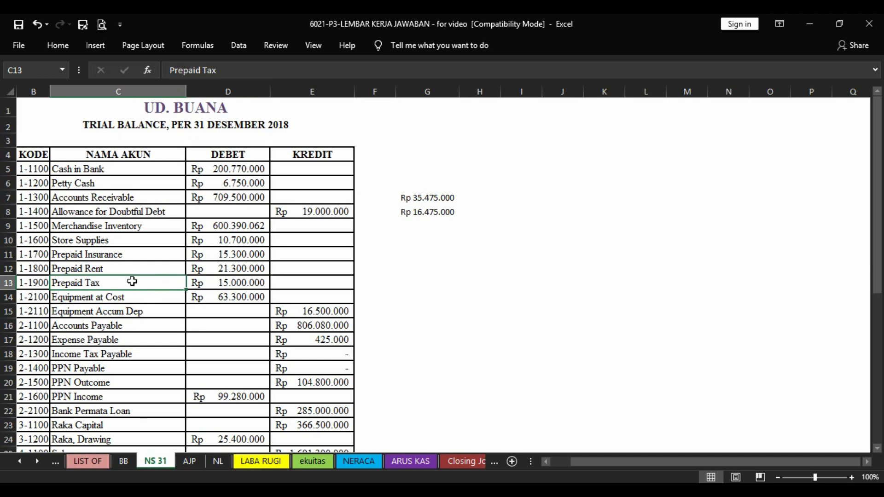
click(217, 285)
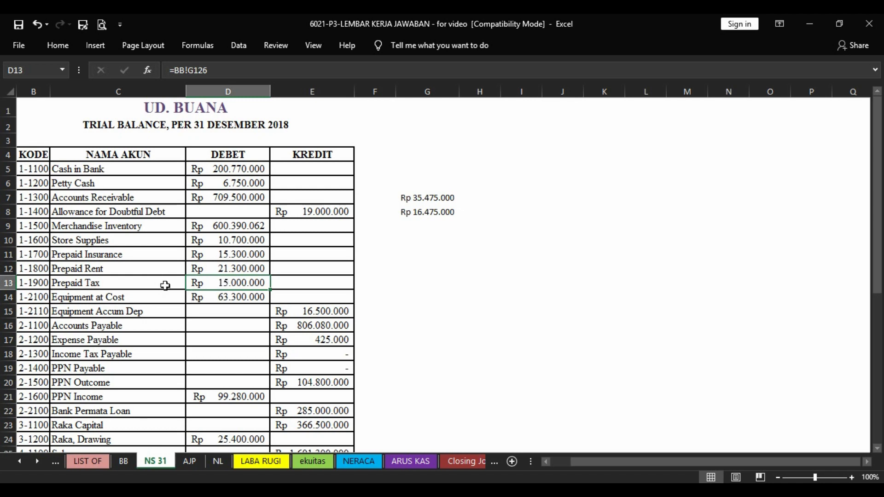
Credit Prepaid Tax in row 30 of the AJP sheet with code 1-1900 and the amount 15000000
click(191, 462)
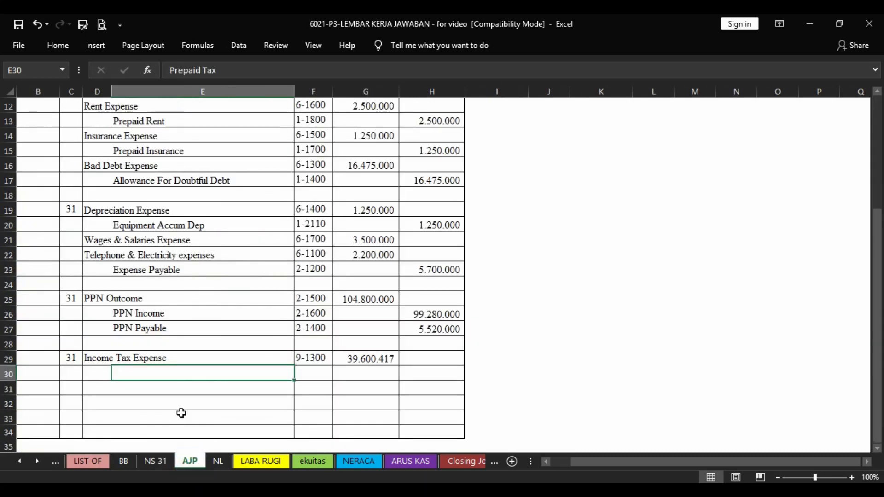
key(ctrl+y)
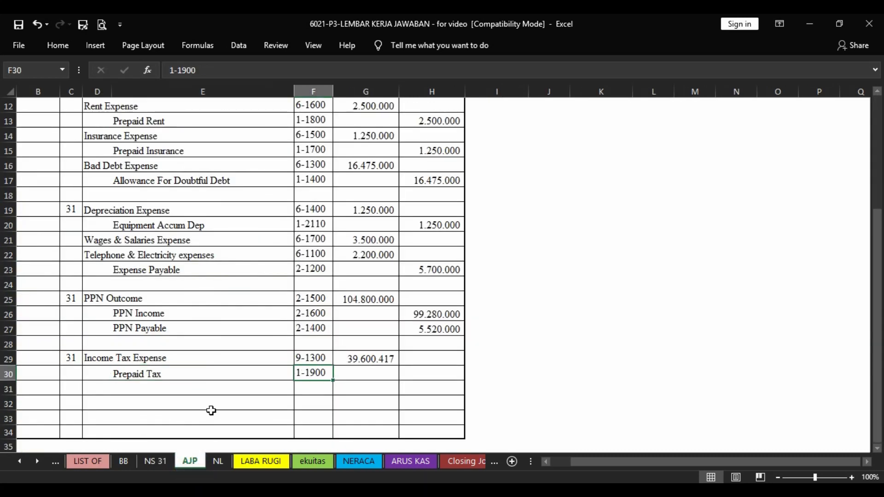
key(ctrl+y)
key(ctrl+y)
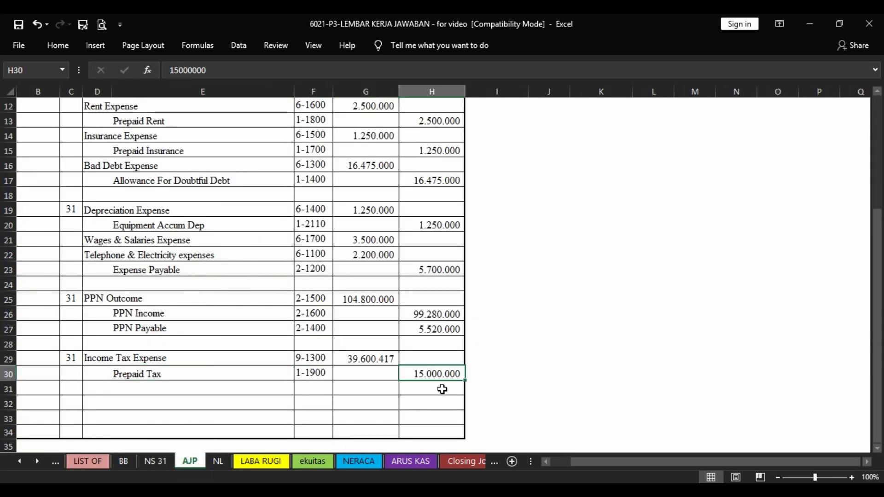
Credit Income Tax Payable in row 31 with code 2-1300 and =G29-H30, and review the entry's accounts
key(ctrl+y)
key(ctrl+y)
key(ctrl+y)
key(ctrl+y)
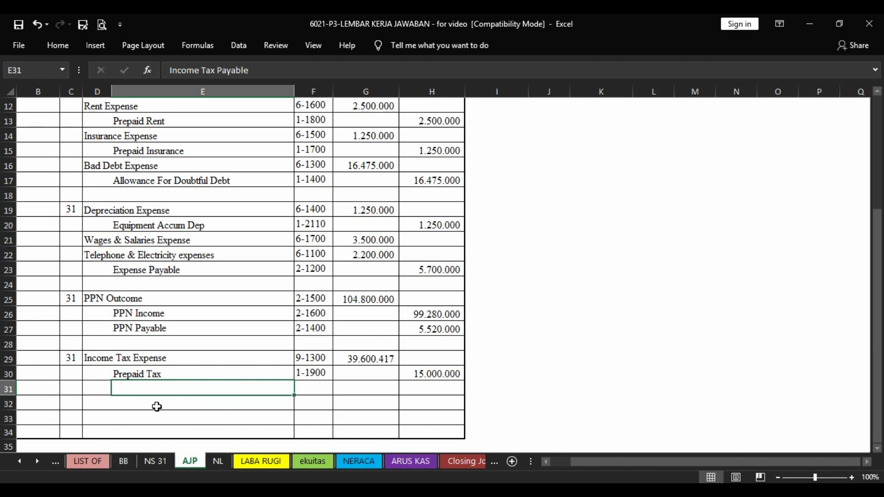
key(Tab)
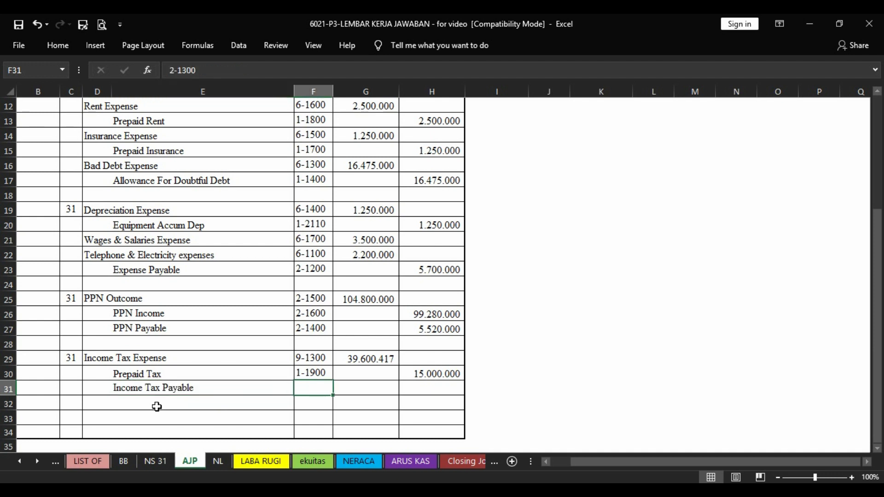
key(Tab)
key(Tab)
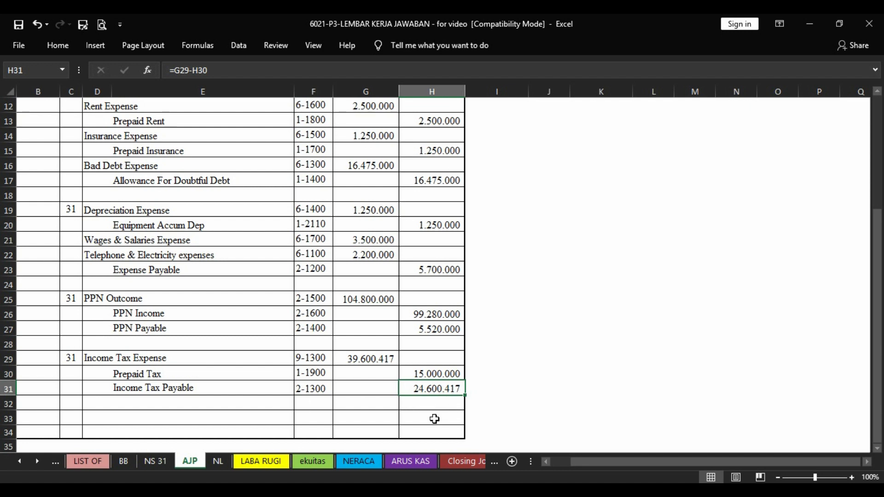
click(189, 392)
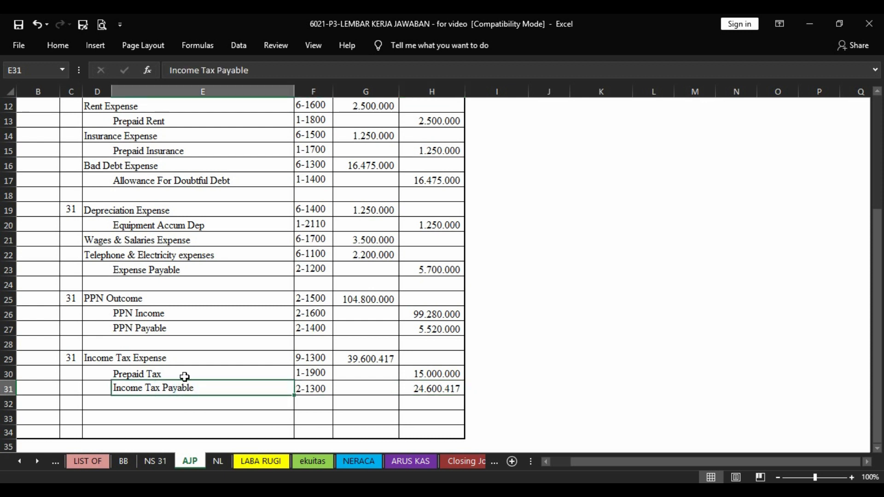
click(184, 377)
click(168, 357)
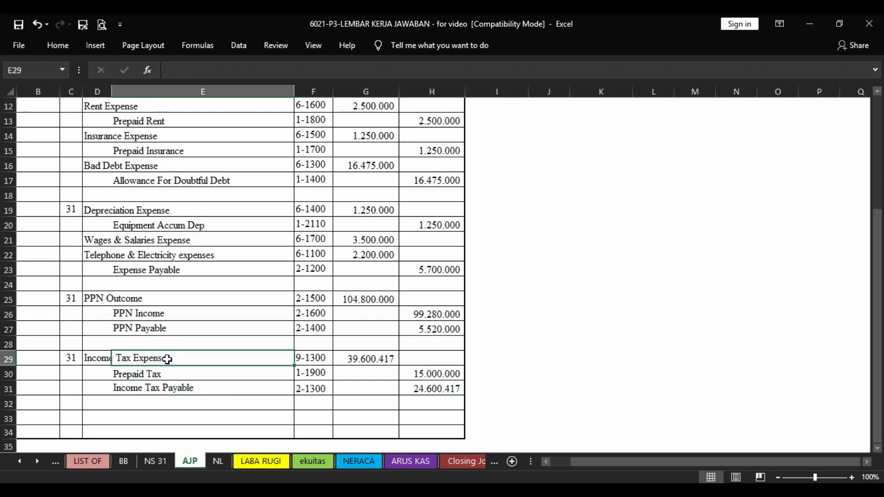
click(100, 360)
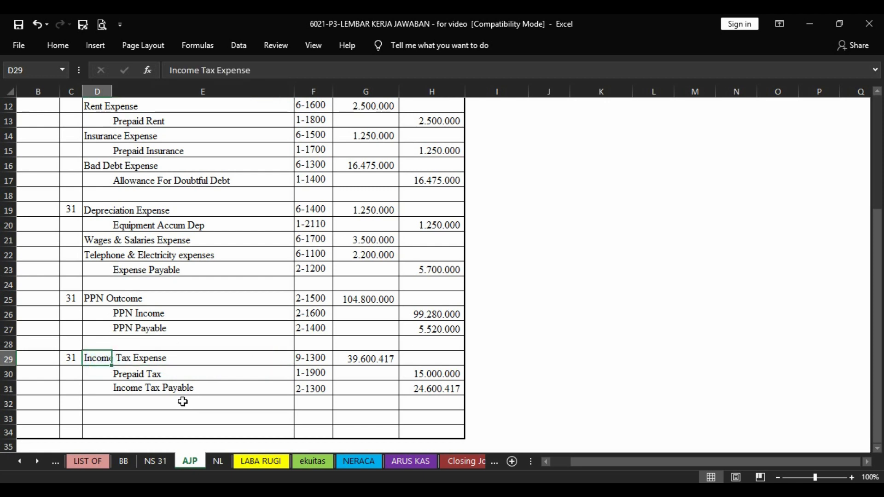
Label row 5 of the equity statement on the ekuitas sheet as Beginning Balance of the month
key(ctrl+Page_Down)
key(ctrl+Page_Down)
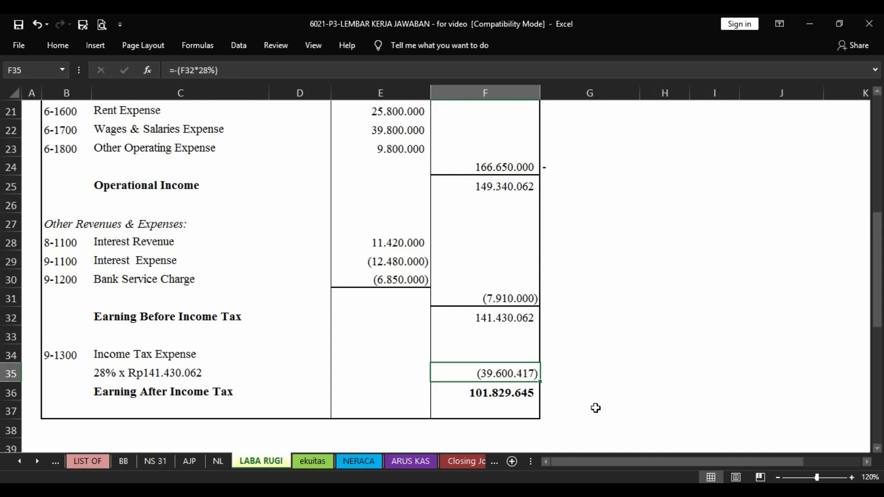
scroll(596, 407, up, 7)
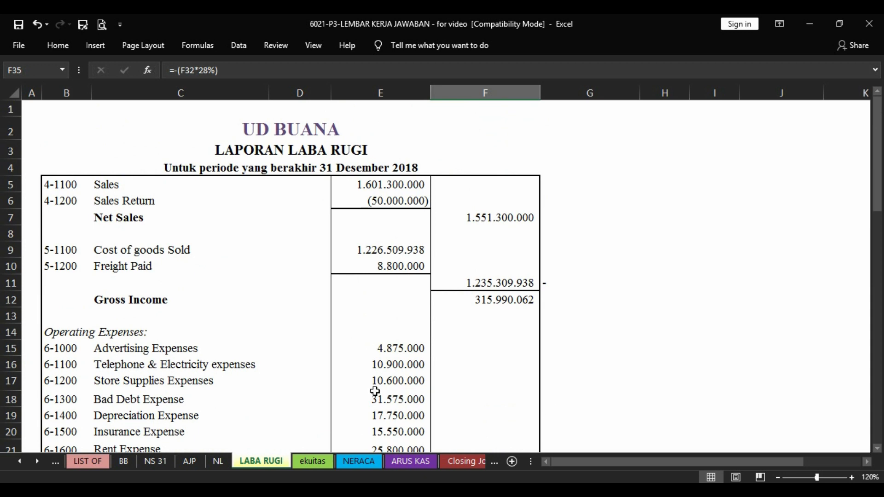
click(327, 461)
click(314, 309)
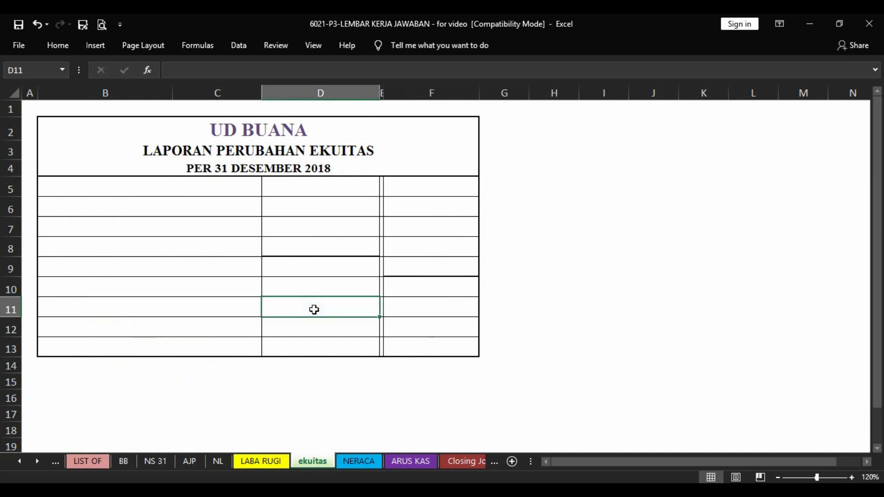
click(97, 195)
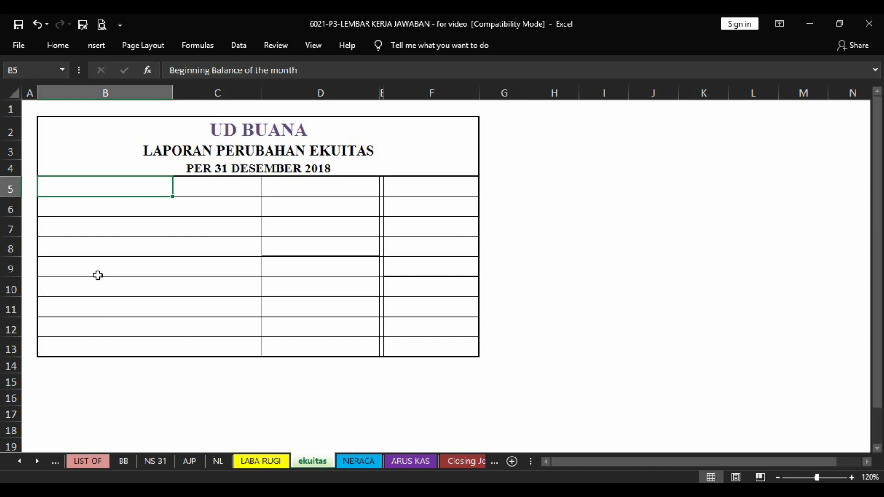
key(Down)
key(Up)
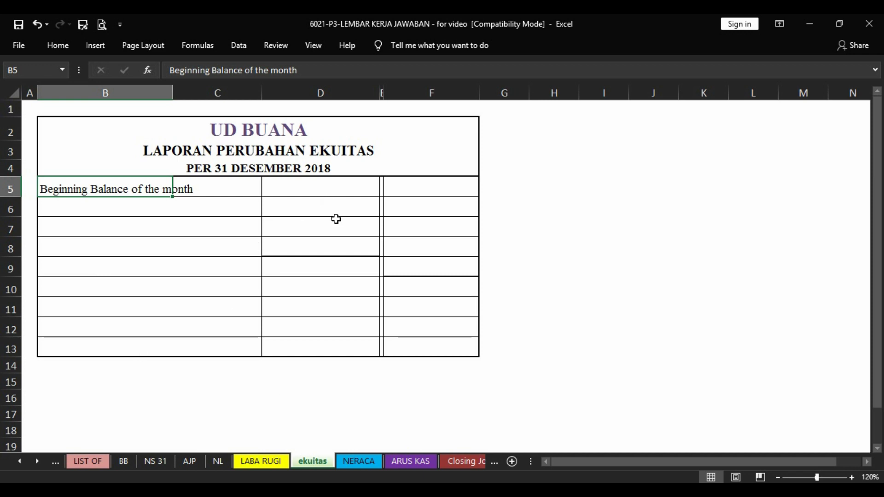
Look up the owner's capital account and its credit balance in the 1 December trial balance on the NS sheet
key(Right)
key(Right)
key(Right)
key(Left)
key(Right)
key(Right)
key(Left)
key(Left)
key(Right)
key(Right)
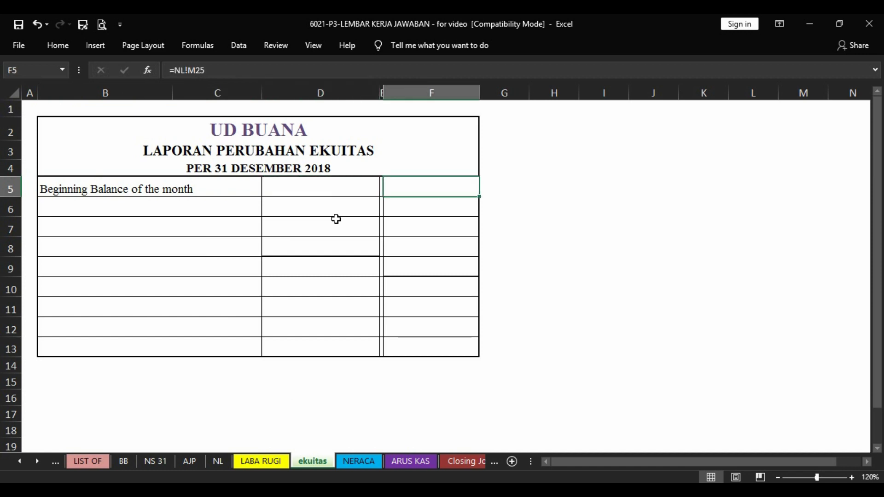
click(20, 461)
click(19, 461)
click(19, 461)
click(83, 464)
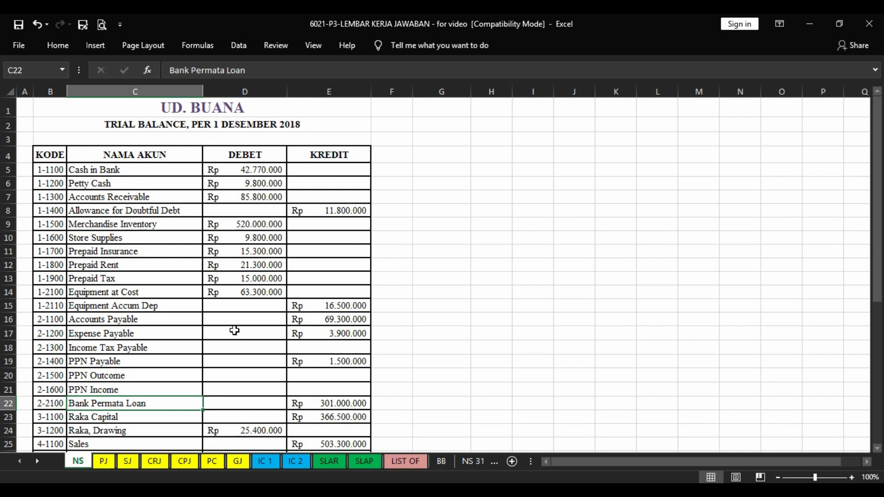
scroll(233, 329, down, 3)
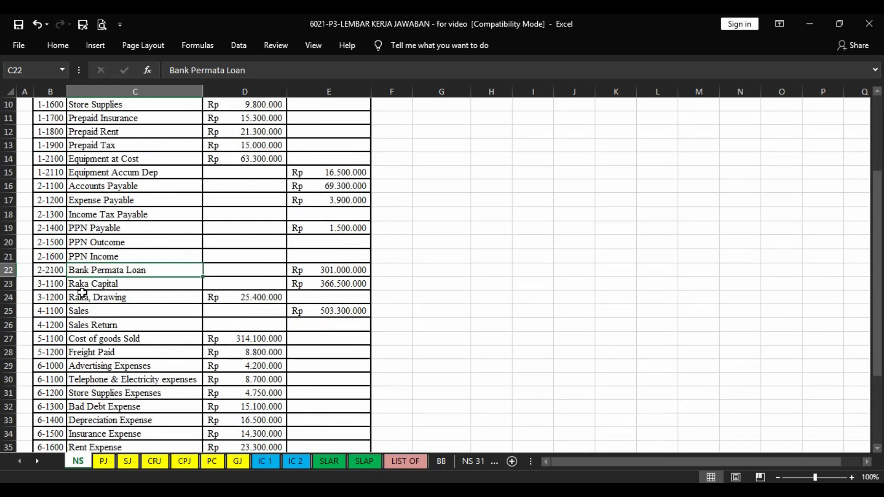
click(122, 280)
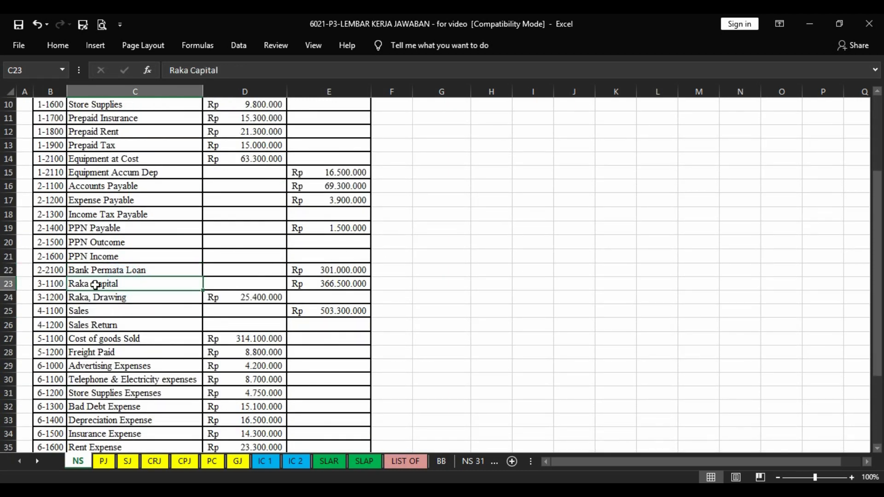
click(361, 284)
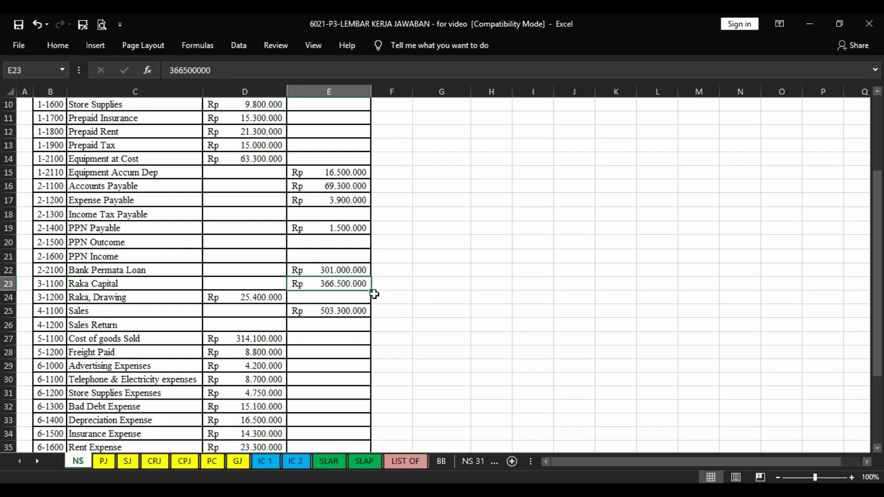
Enter the beginning balance in F5 of the ekuitas sheet with the formula =NL!M25
click(37, 461)
click(37, 461)
click(37, 460)
click(36, 460)
click(37, 461)
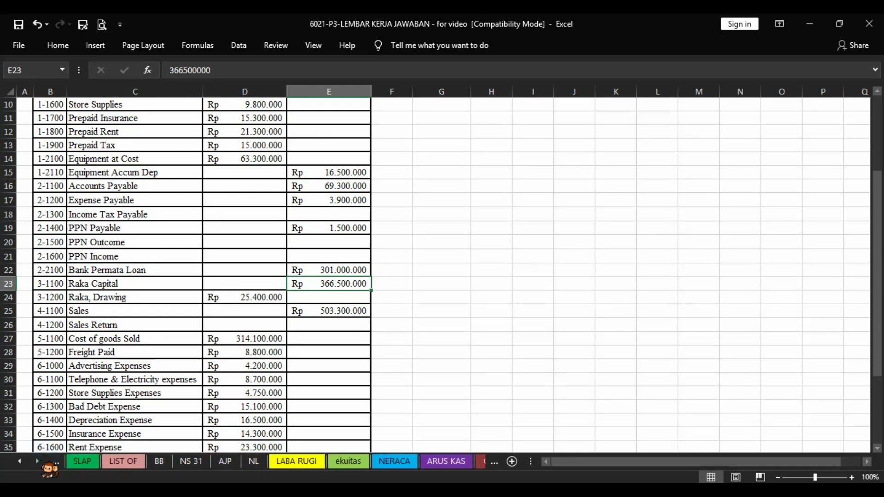
click(348, 460)
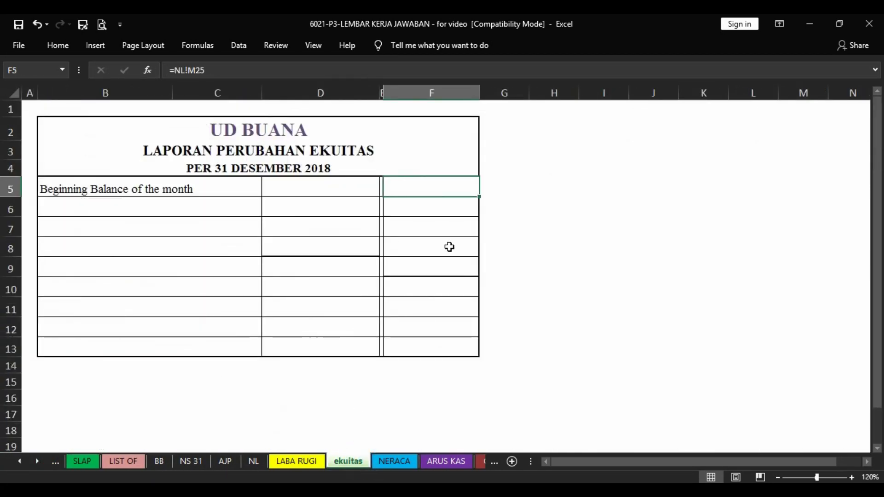
Label row 7 of the equity statement as Net Earning in B7, keeping row 6 blank
key(Left)
key(Left)
key(Left)
key(Left)
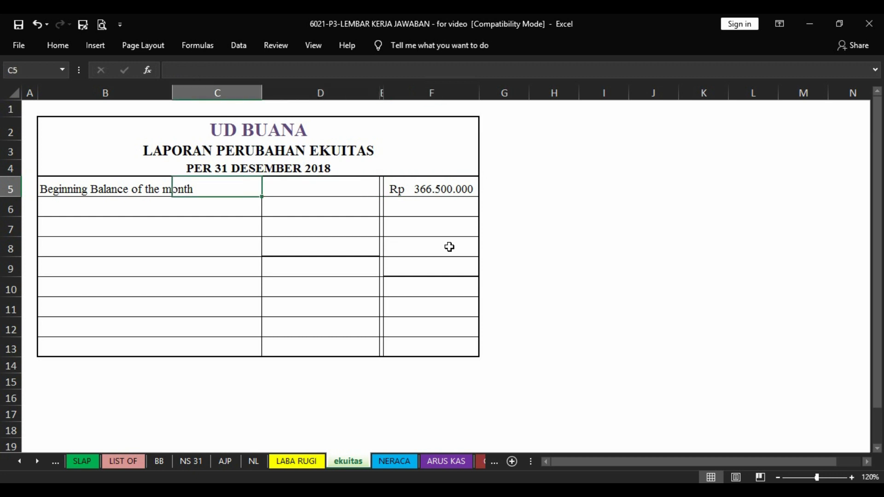
key(Down)
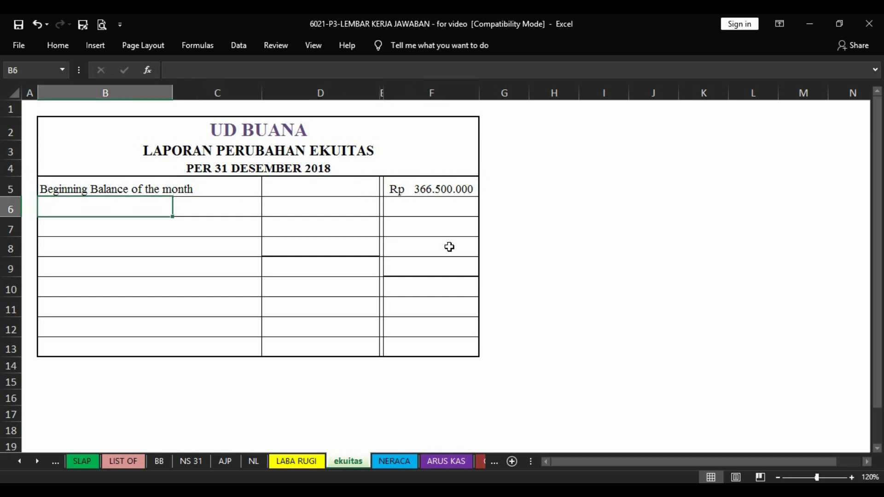
key(Right)
key(Down)
key(Down)
key(Left)
key(Left)
key(Right)
key(Up)
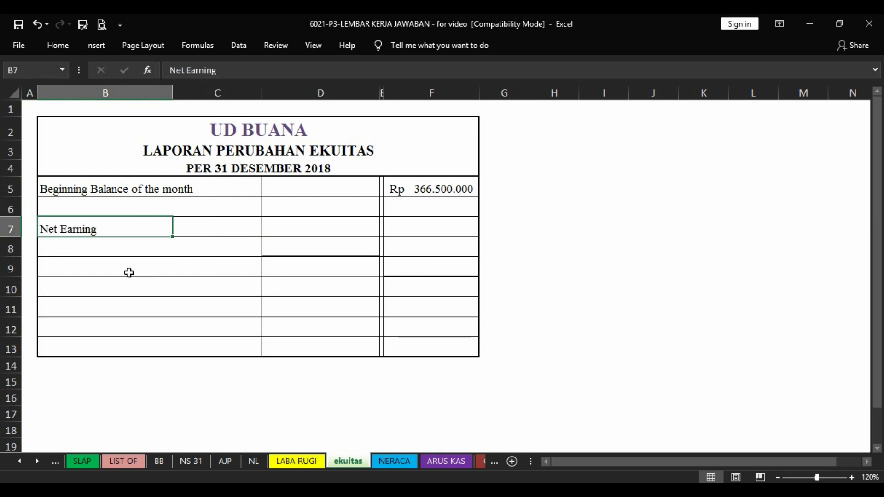
Check Earning After Income Tax on LABA RUGI and bring it into D7 of ekuitas with ='LABA RUGI'!F36
click(315, 461)
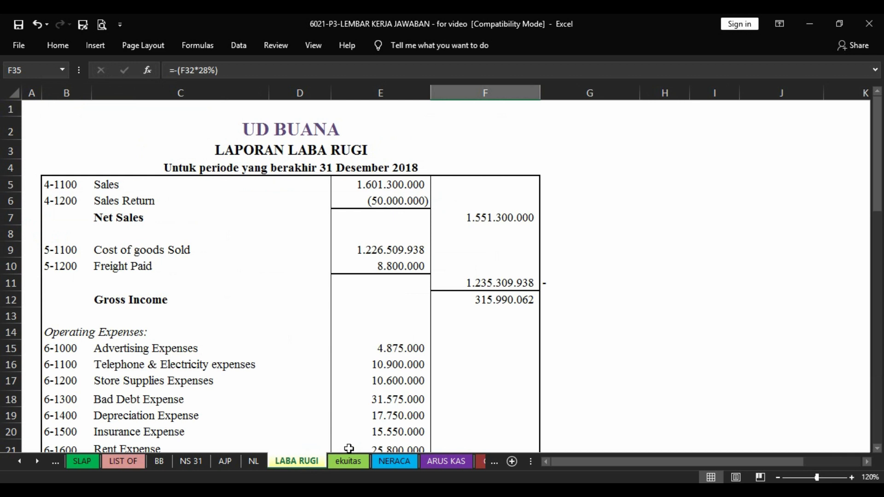
click(472, 380)
scroll(472, 380, down, 11)
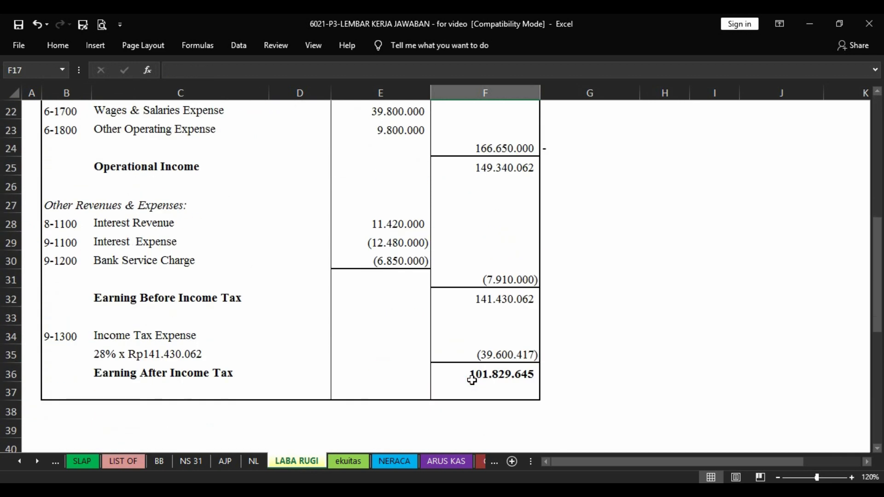
click(510, 150)
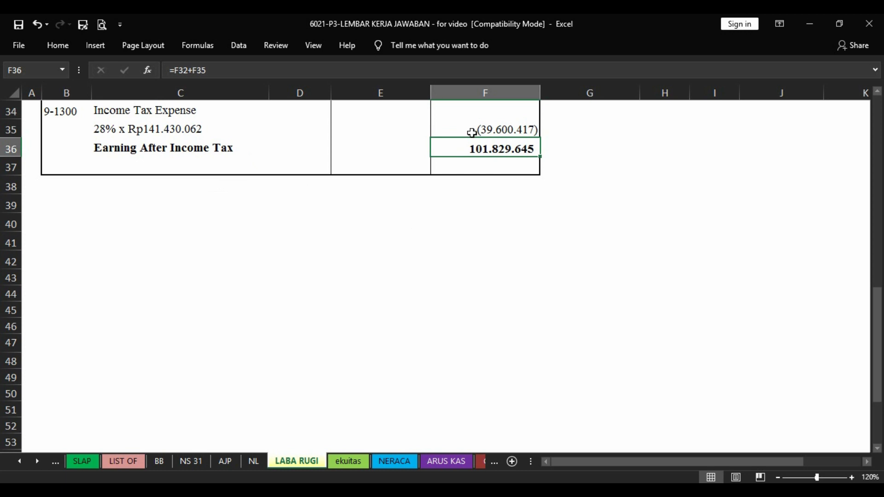
click(348, 460)
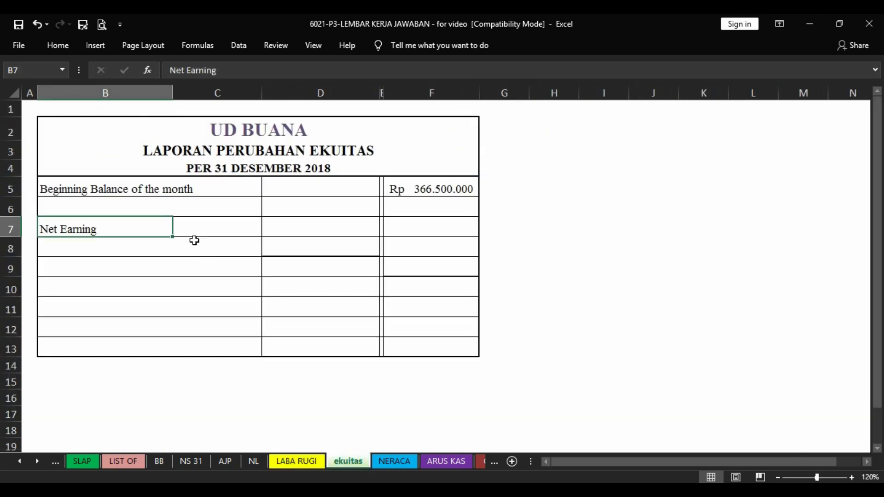
key(Right)
key(Right)
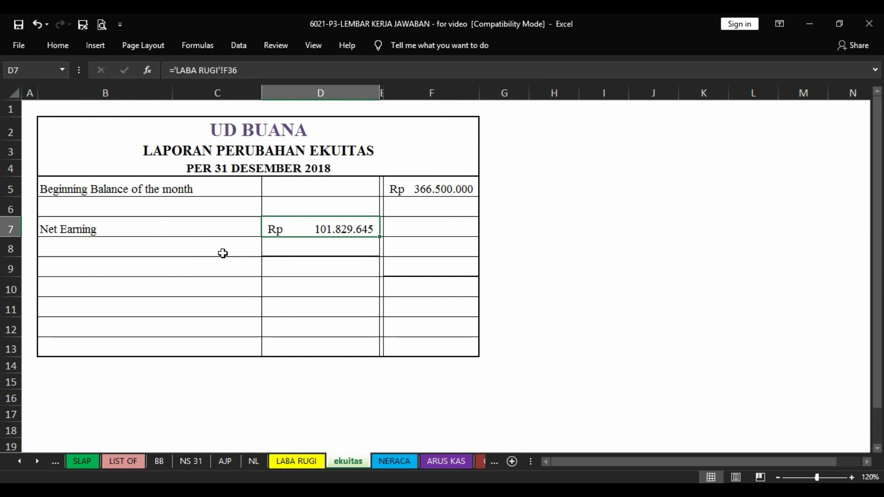
Label row 8 of the equity statement as Drawing in B8
key(Left)
key(Left)
key(Down)
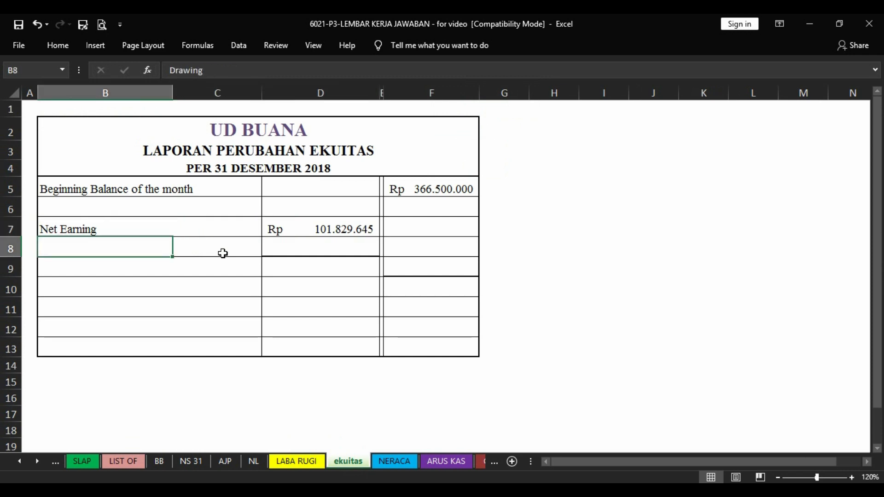
Check the owner's drawing account on the NL sheet and enter it as a deduction in D8 of ekuitas with =-NL!L26
click(253, 460)
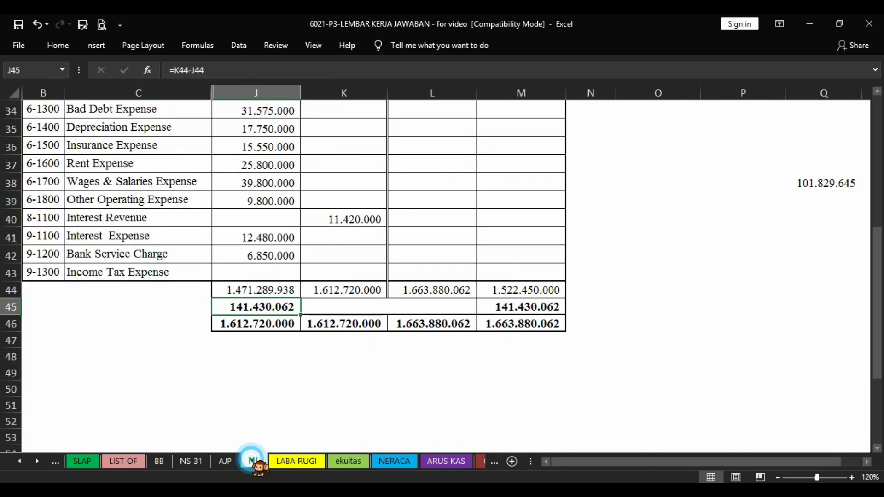
click(129, 184)
scroll(129, 189, up, 3)
scroll(129, 189, up, 2)
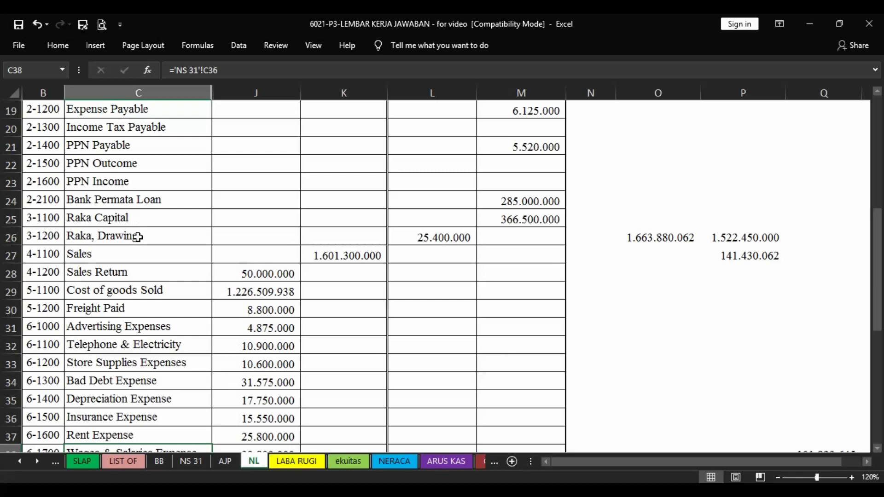
click(137, 236)
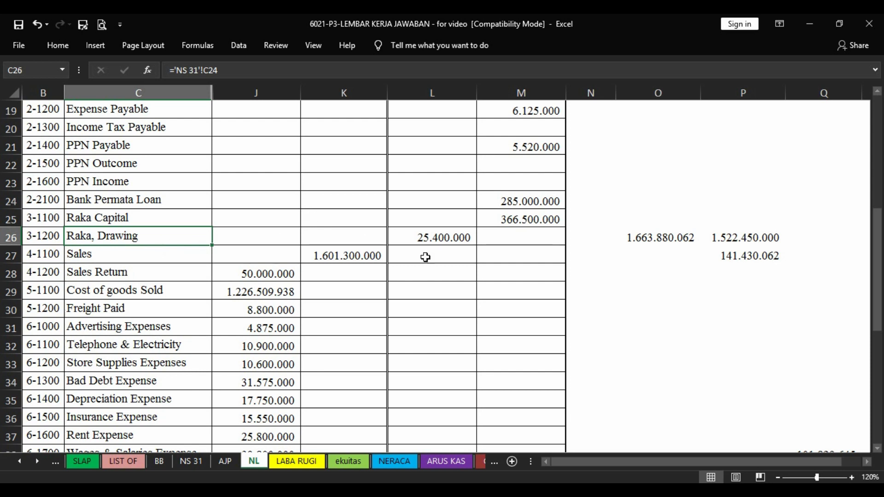
click(463, 238)
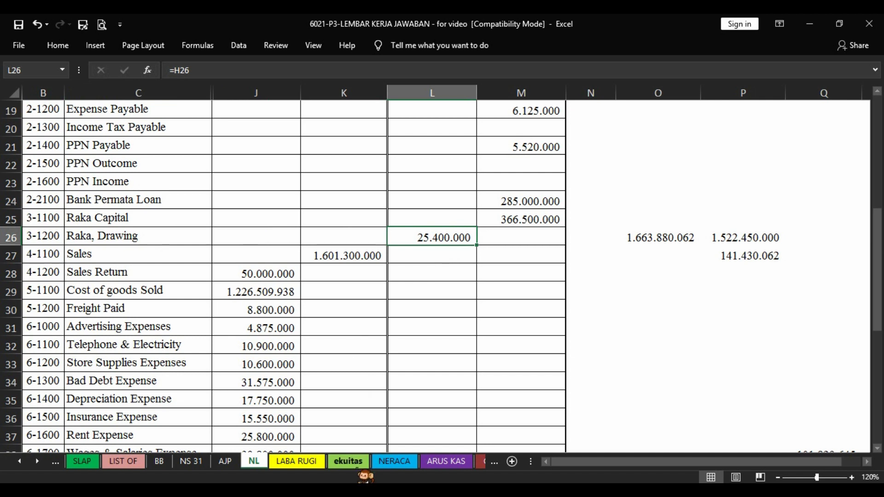
click(348, 461)
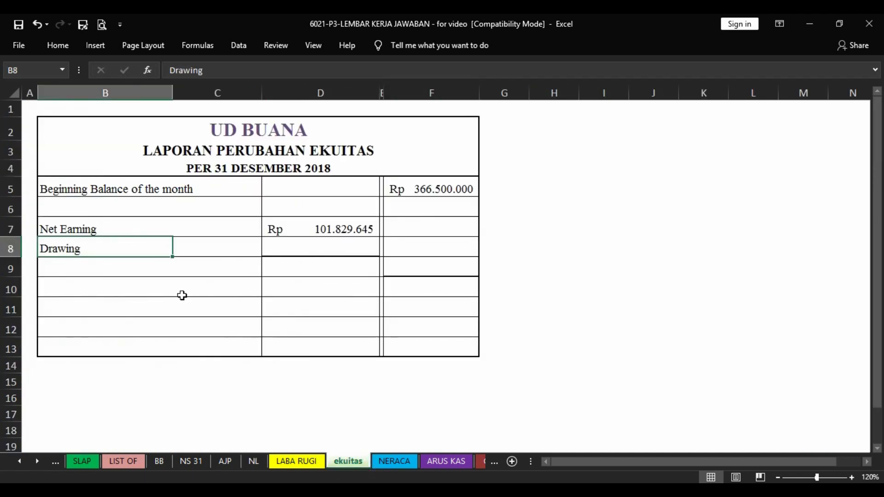
key(Right)
key(Right)
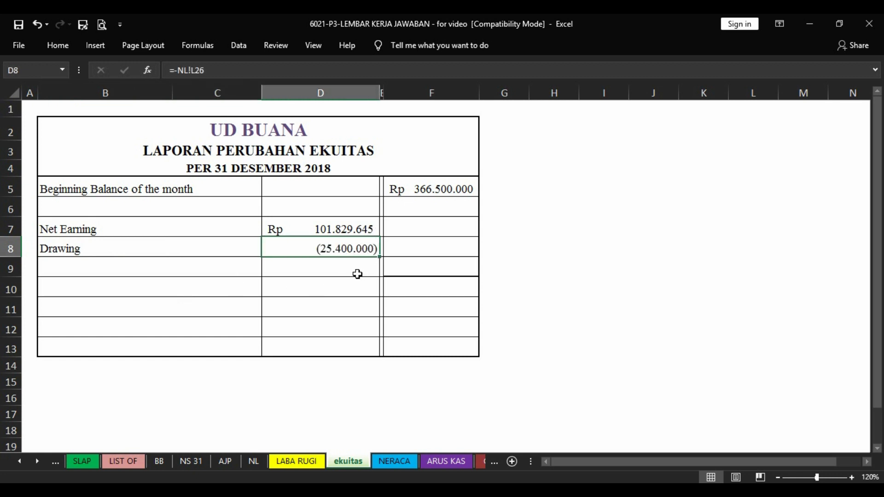
Calculate the net change in equity in F9 with the formula =D7+D8
click(353, 271)
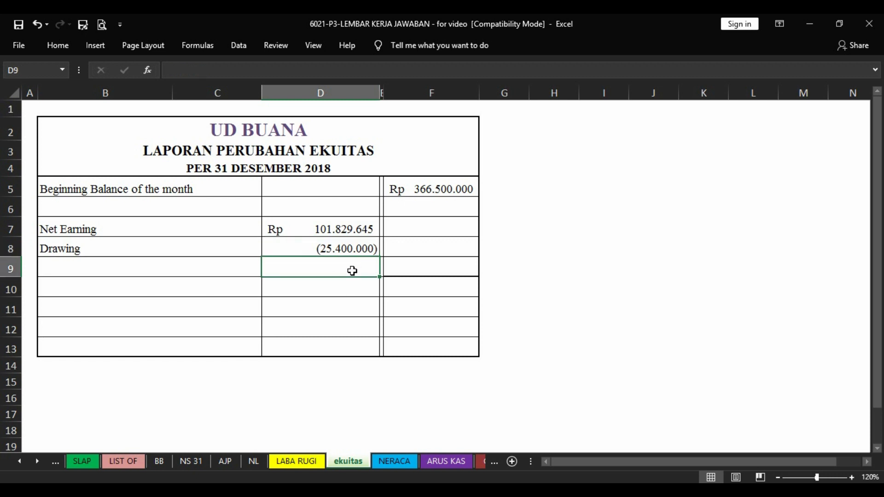
key(Right)
key(Right)
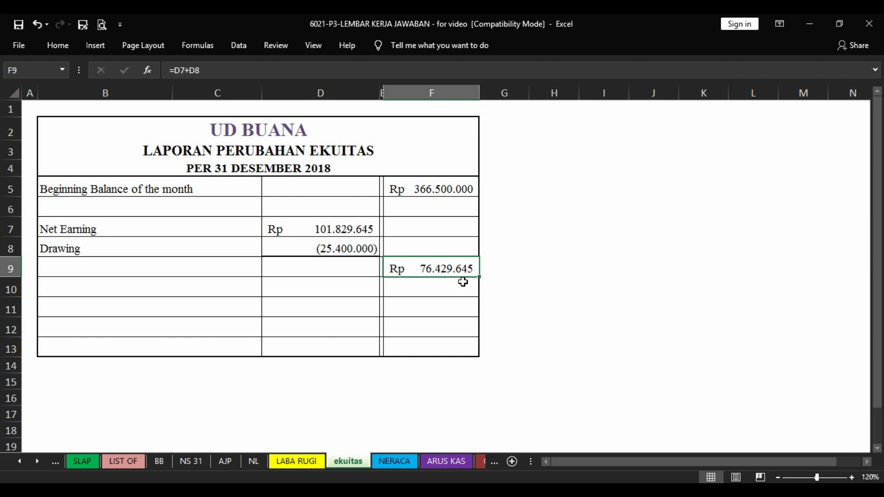
Calculate the ending equity balance in F10 with the formula =F5+F9
click(433, 188)
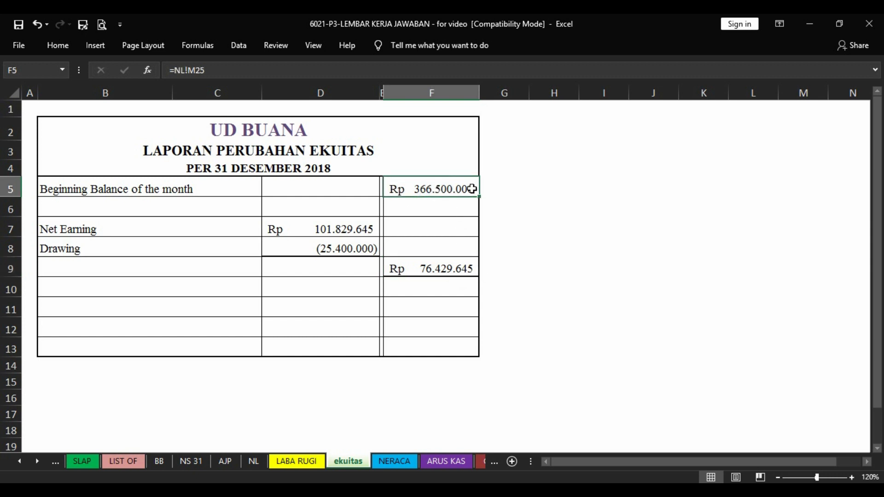
click(460, 265)
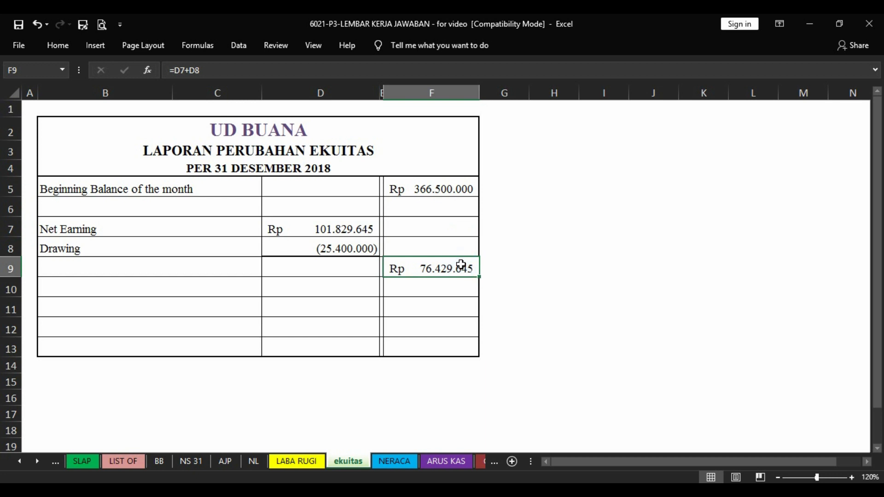
key(Down)
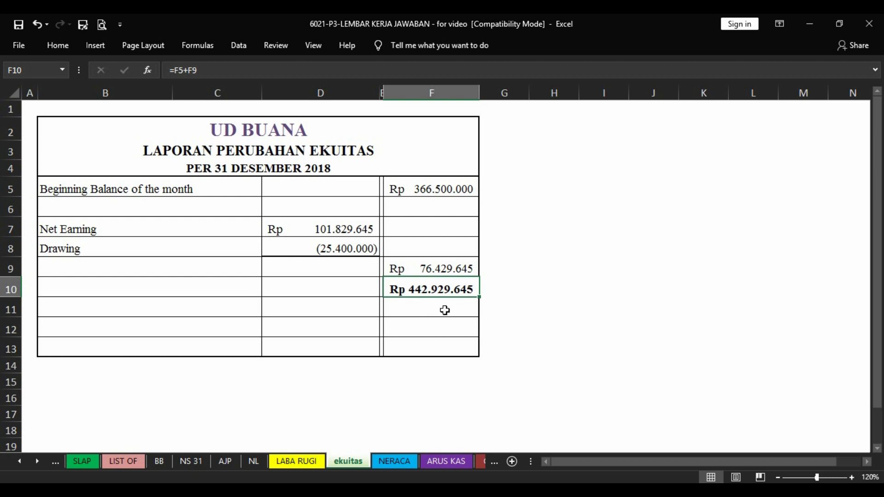
Label row 10 of the equity statement as Balance at the end of the month in B10
key(Left)
key(Left)
key(Left)
key(Left)
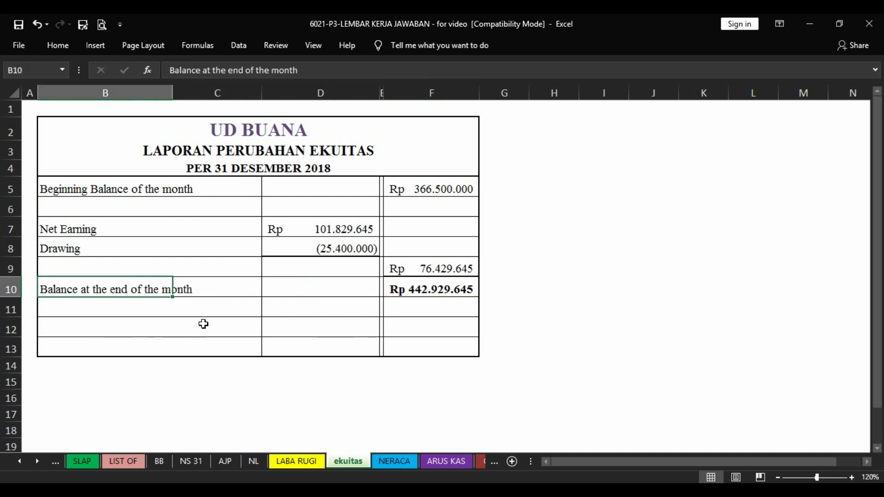
click(231, 294)
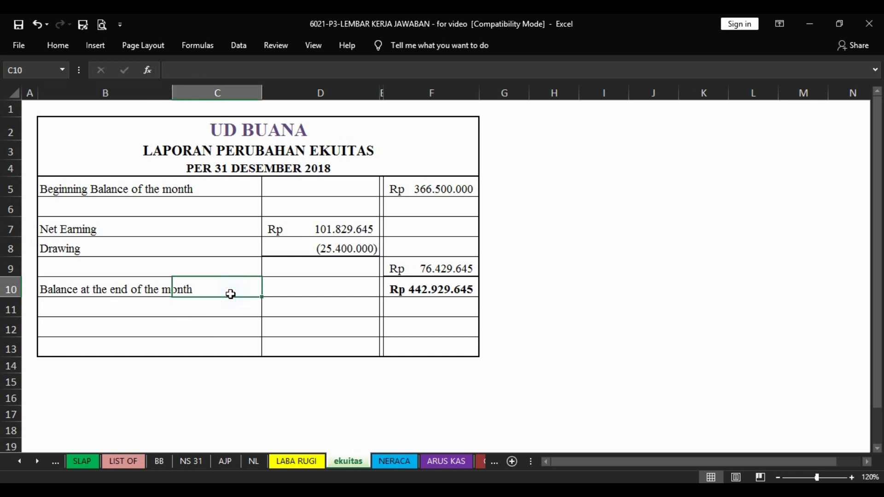
click(92, 287)
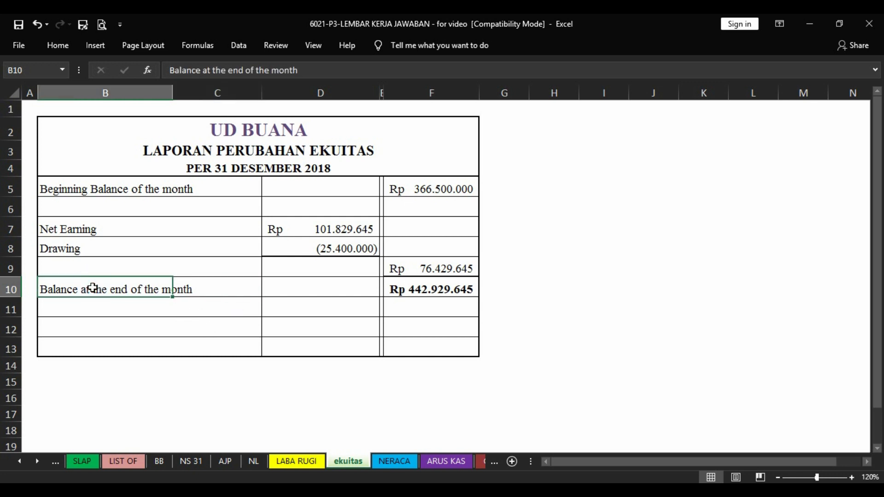
key(Down)
key(Down)
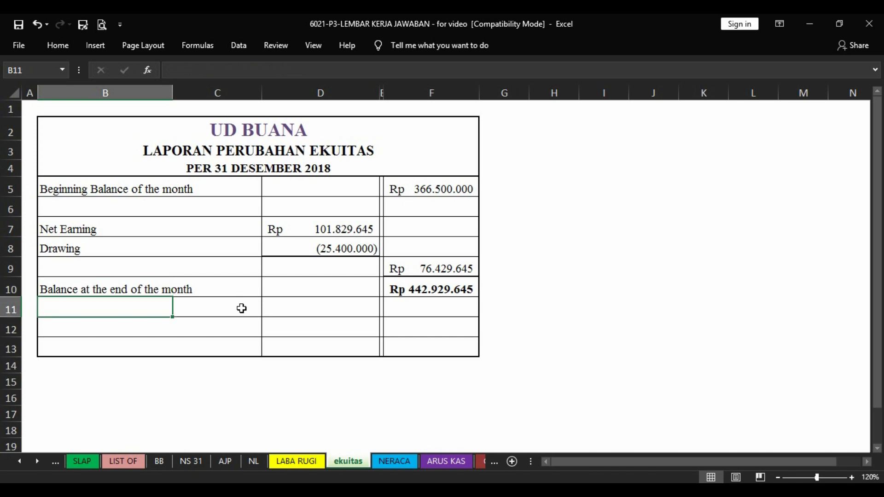
key(Right)
key(Right)
key(Right)
key(Right)
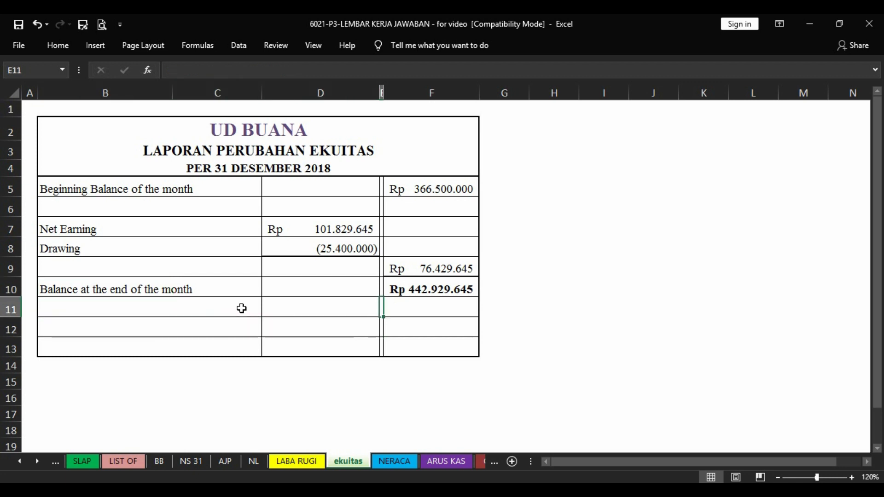
key(Down)
key(Left)
key(Left)
key(Left)
key(Left)
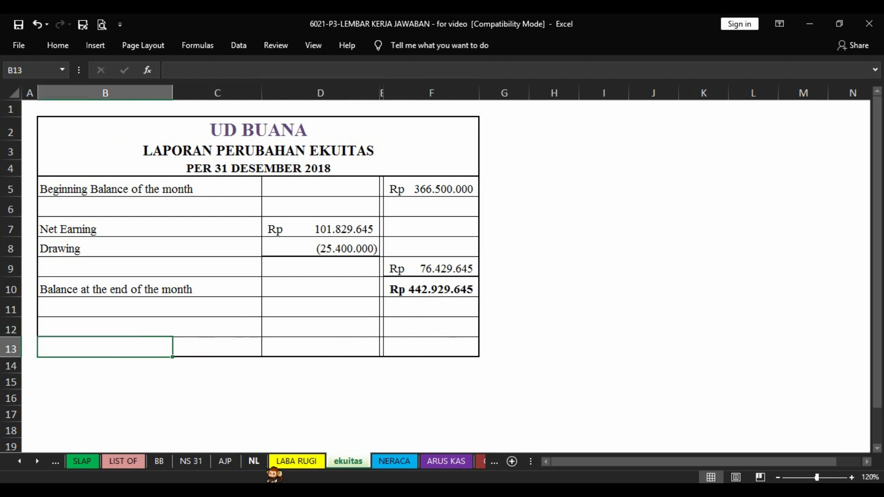
Open the NERACA sheet and review the layout of its asset, liability and equity sections
click(404, 461)
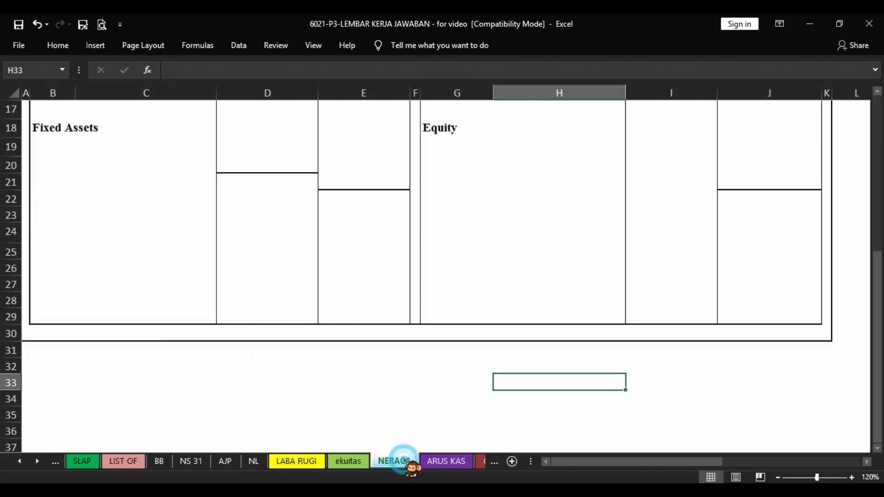
scroll(286, 249, up, 5)
click(286, 249)
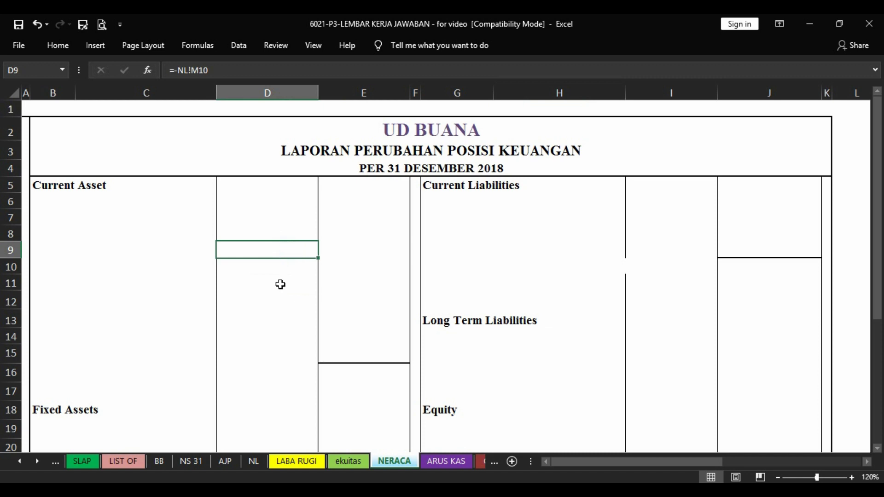
click(271, 341)
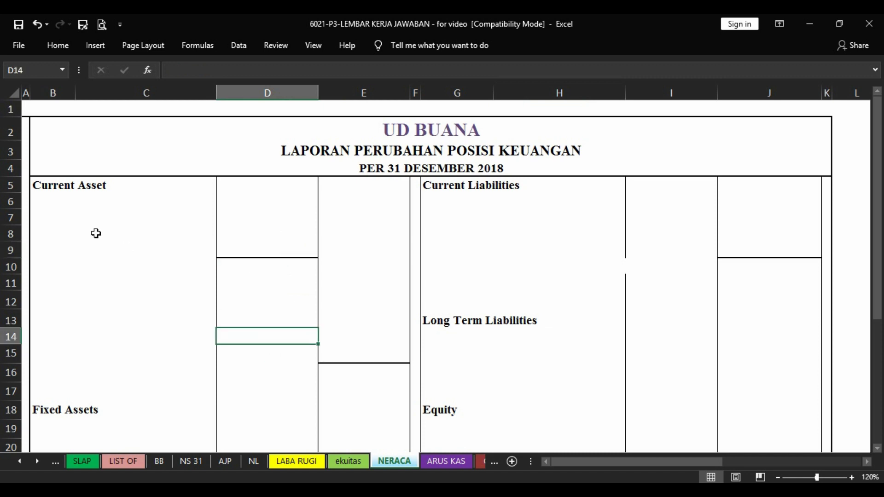
scroll(96, 233, down, 4)
scroll(95, 233, up, 4)
scroll(103, 276, down, 3)
scroll(103, 276, up, 3)
click(61, 278)
click(60, 222)
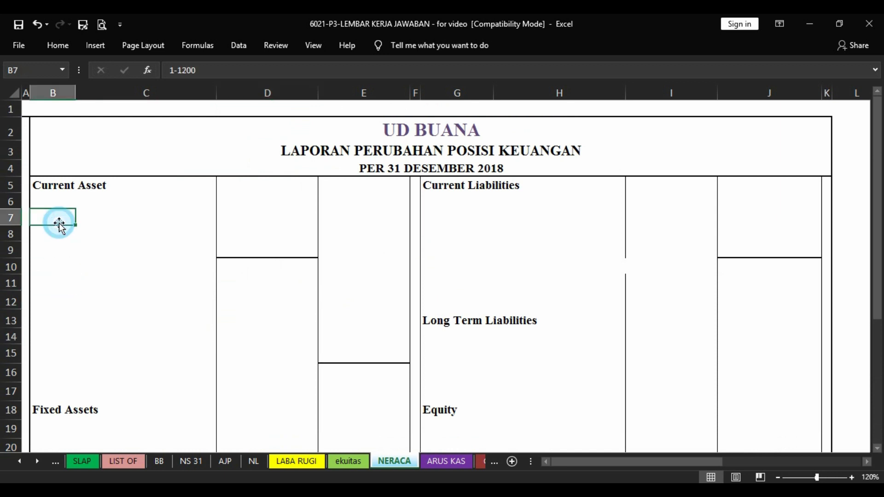
click(58, 203)
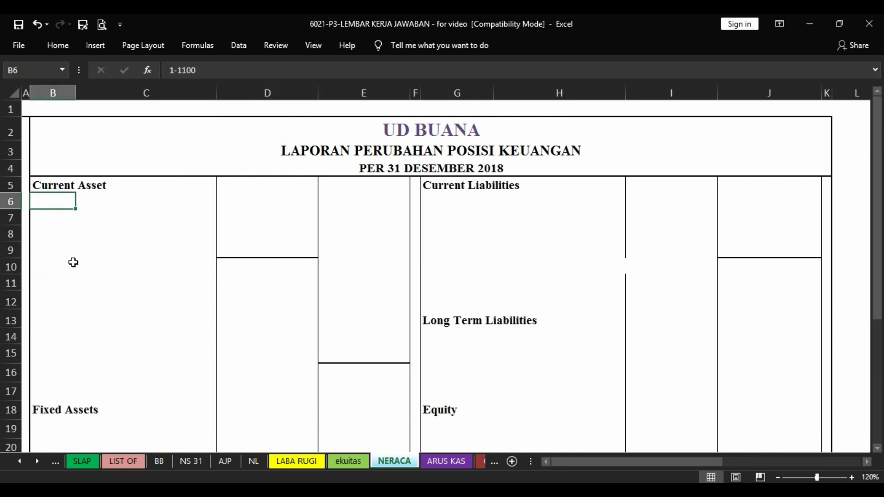
click(81, 413)
click(51, 411)
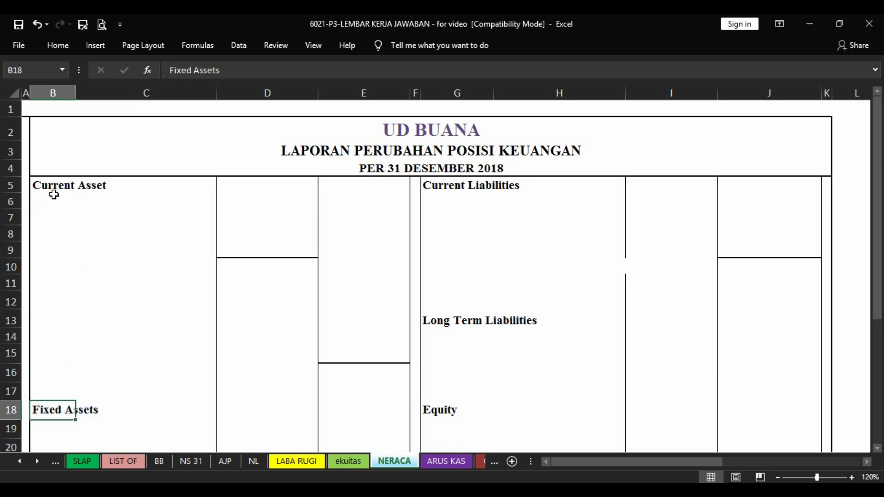
Check the current asset accounts from Cash in Bank to Prepaid Tax and their balance sheet amounts on the NL sheet
click(254, 461)
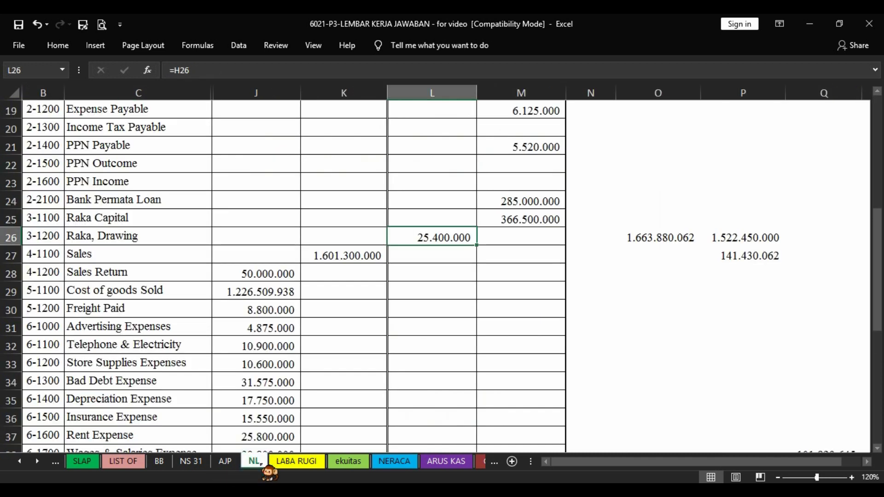
click(524, 346)
scroll(520, 345, up, 6)
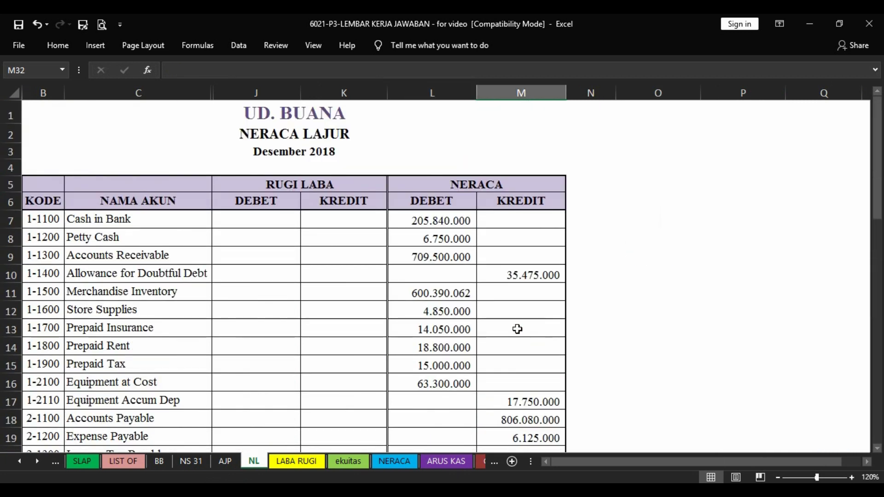
scroll(486, 264, down, 2)
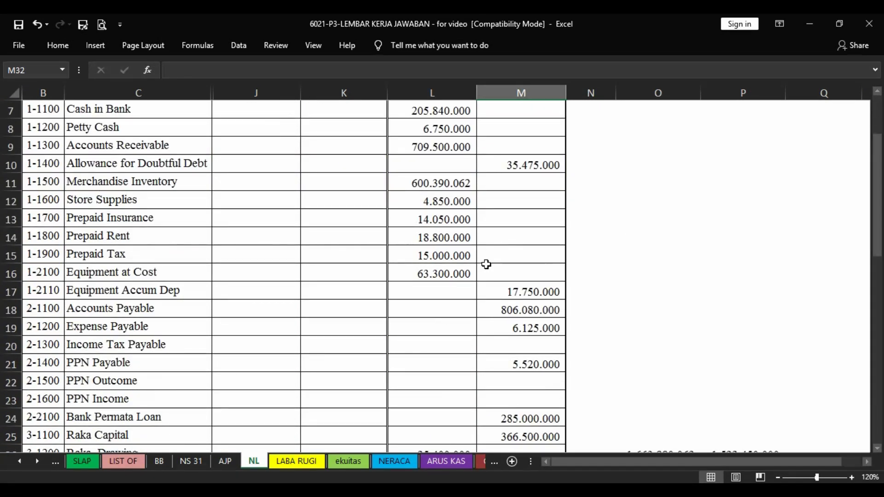
scroll(486, 265, up, 1)
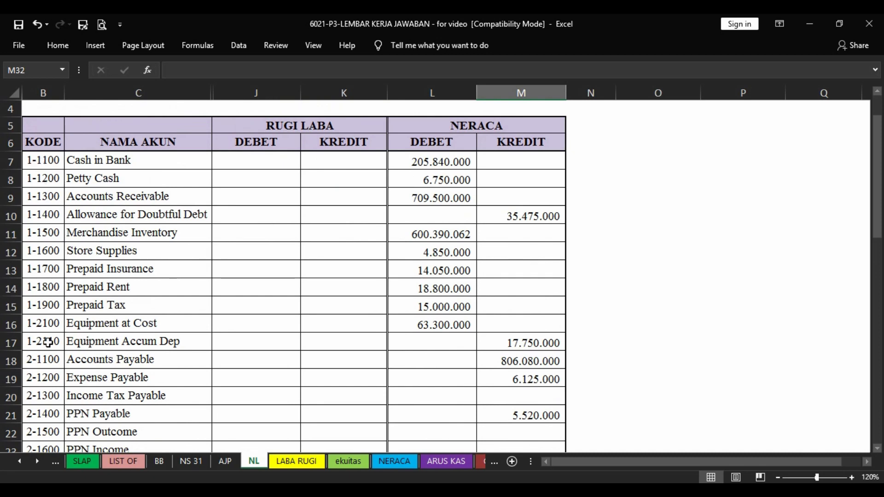
click(159, 161)
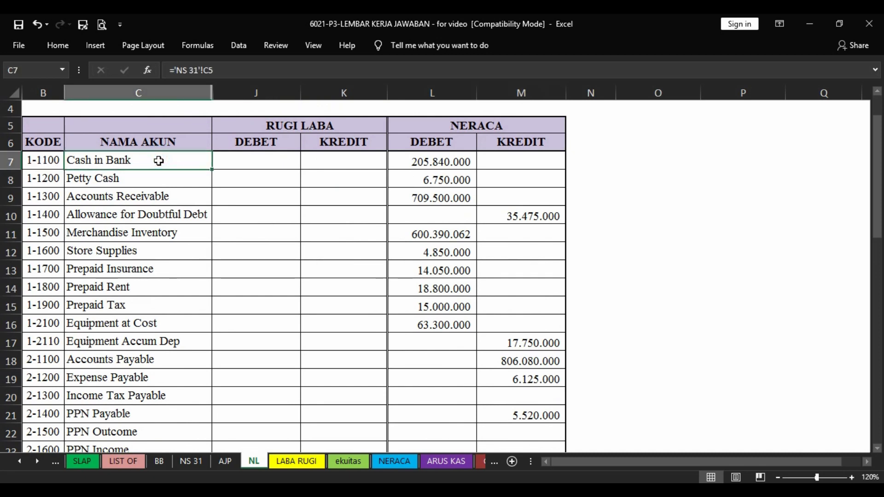
click(145, 307)
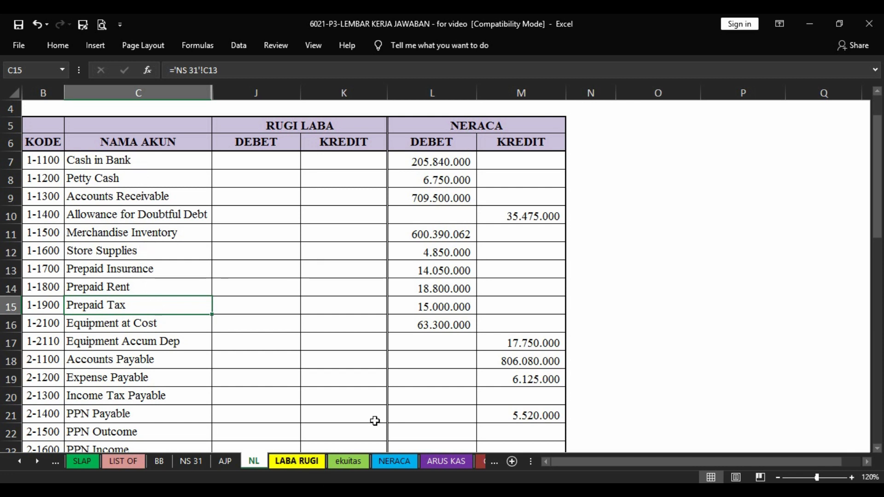
Enter current asset 1-1100 Cash in Bank in row 6 of the NERACA sheet, with 205.840.000 in E6
click(395, 461)
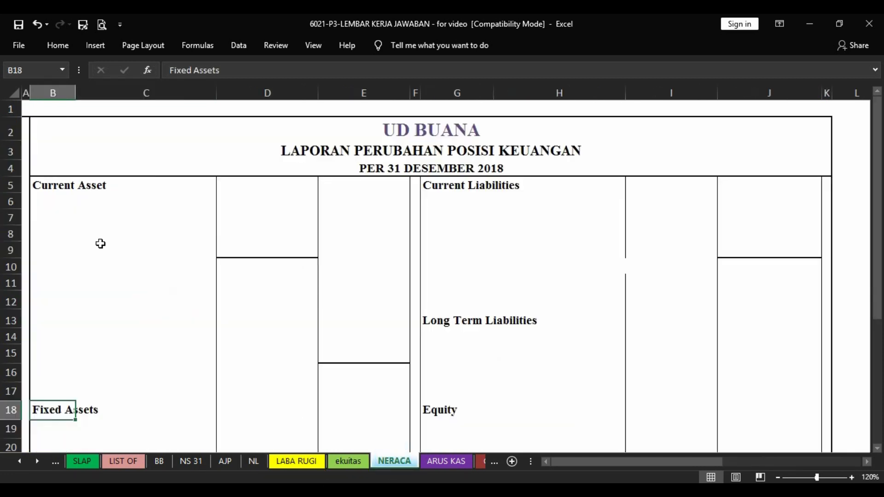
click(63, 203)
text(1-1100)
key(Tab)
text(Cash in Bank)
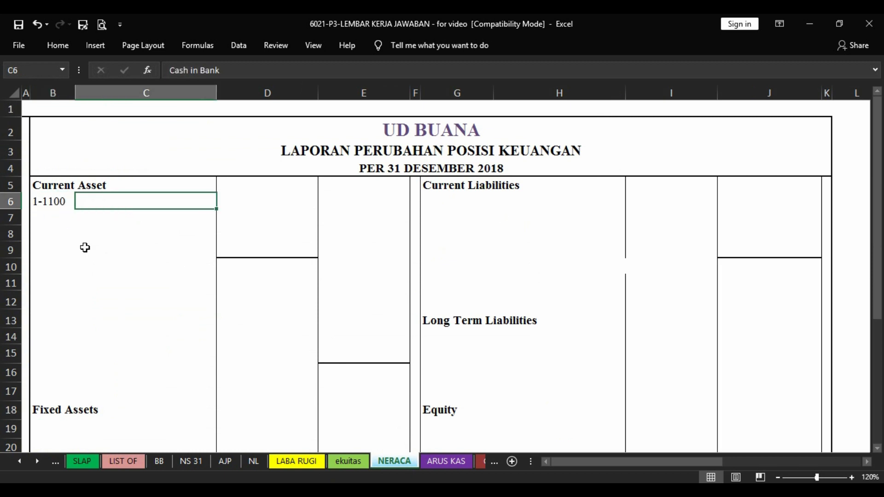
key(Right)
key(Left)
key(Right)
key(Right)
key(Left)
key(Left)
key(Left)
Enter account 1-1200 Petty Cash in row 7 with the formula =NL!L8 in E7
key(Down)
text(1-1200)
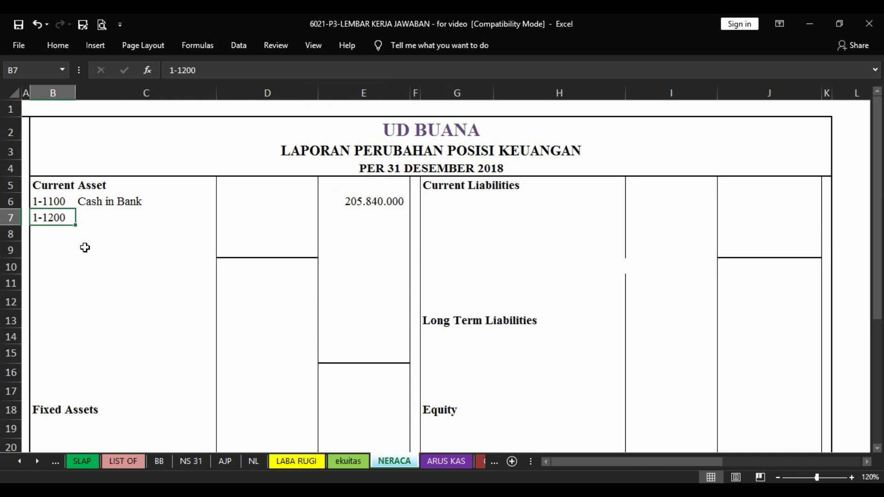
key(Tab)
text(Petty Cash)
key(Right)
key(Right)
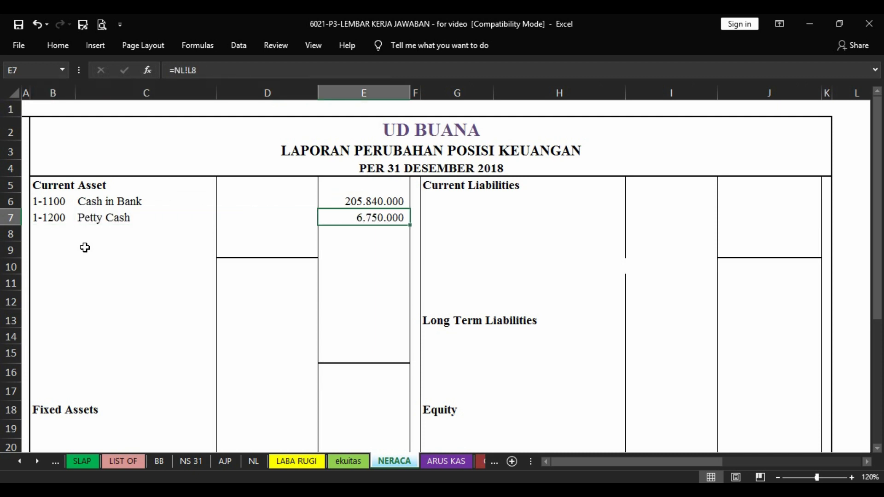
Enter account 1-1300 Accounts Receivable in row 8 with the formula =NL!L9 in D8
key(Left)
key(Left)
key(Left)
key(Down)
text(1-1300)
key(Tab)
text(Accounts Receivable)
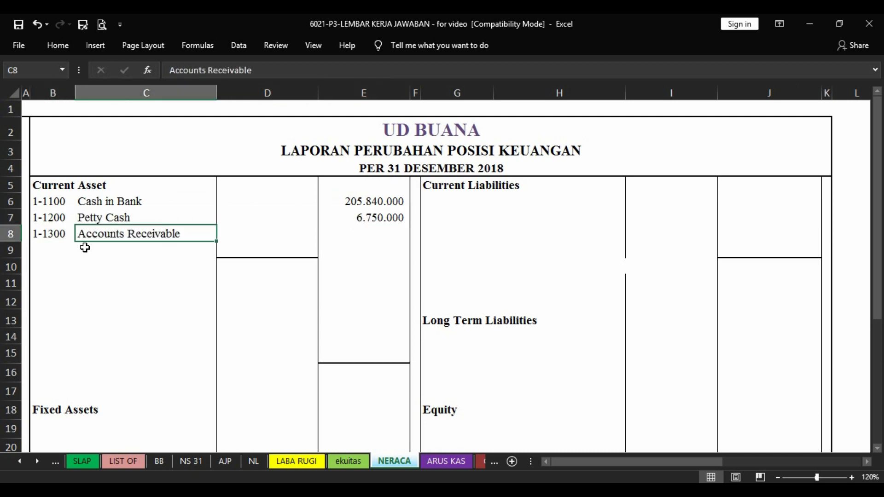
key(Tab)
key(Right)
key(Left)
key(Left)
key(Left)
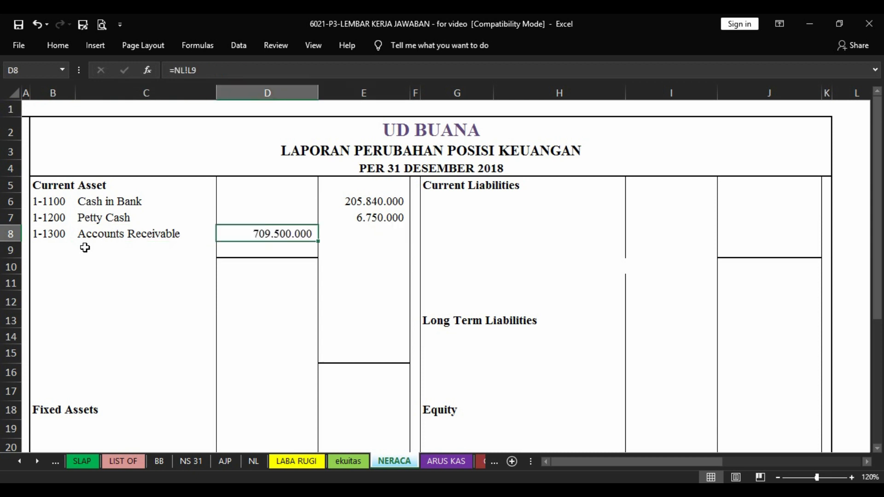
Enter account 1-1400 Allowance for Doubtful Debt in row 9 as a deduction, with =-NL!M10 in D9
key(Down)
text(1-1400)
key(Tab)
text(Allowance for Doubtful Debts)
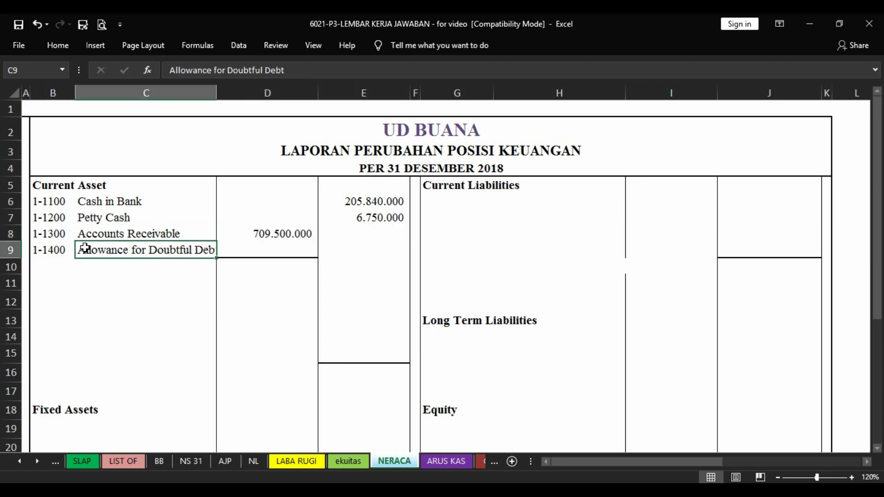
key(Tab)
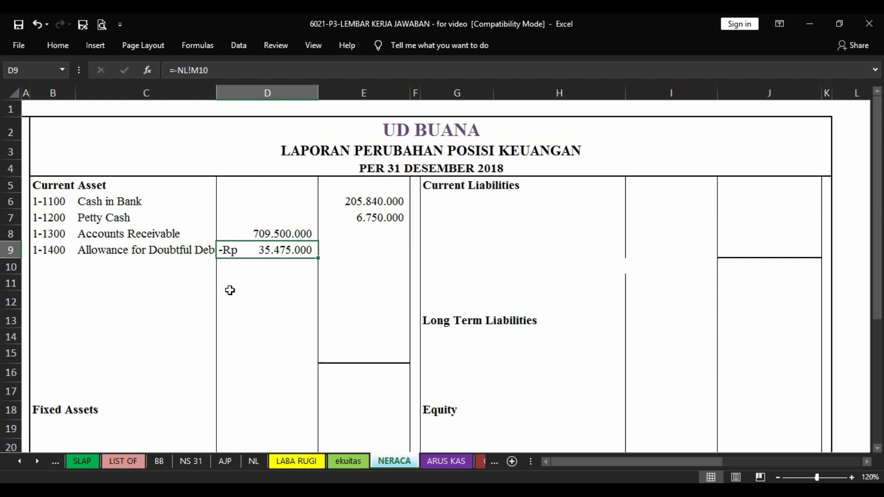
Calculate the net accounts receivable in E10 with the formula =D8+D9
key(Tab)
key(shift+Tab)
key(Tab)
key(Down)
key(ctrl+v)
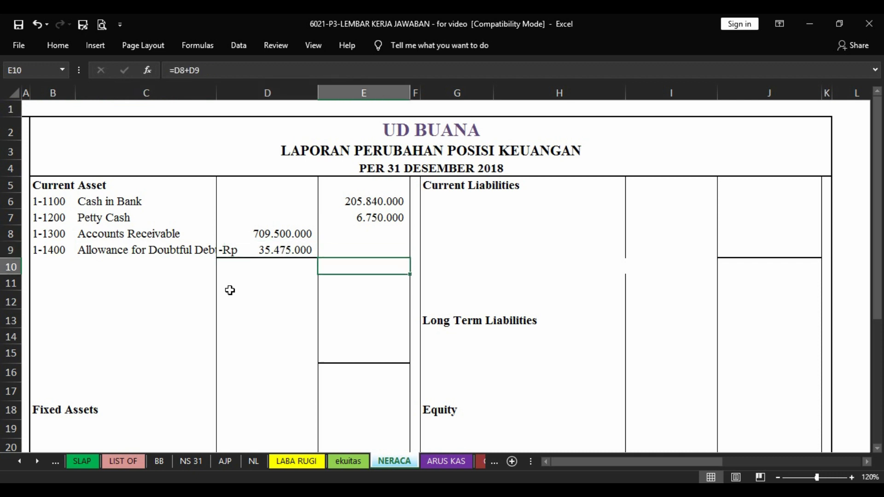
Enter account 1-1500 Merchandise Inventory in row 11 with 600.390.062 in E11
key(Left)
key(Left)
key(Left)
key(Down)
text(1-1500)
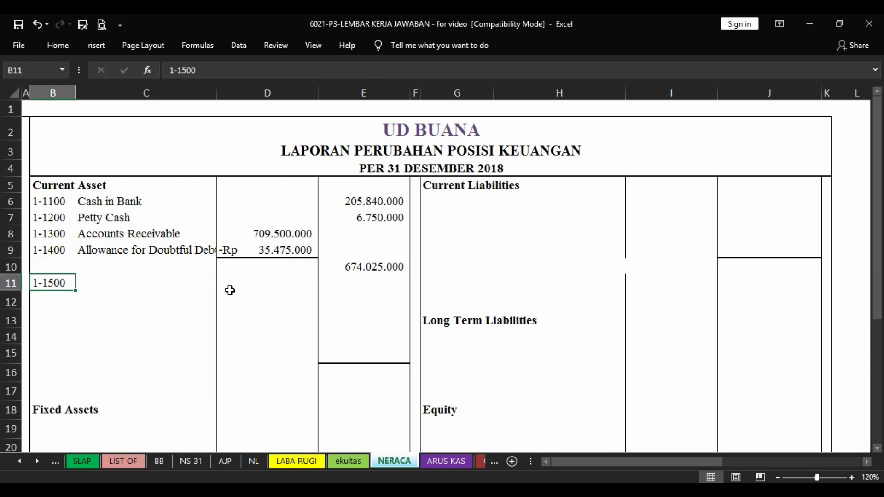
key(Tab)
text(Merchandise Inventory)
key(Left)
key(Right)
key(Right)
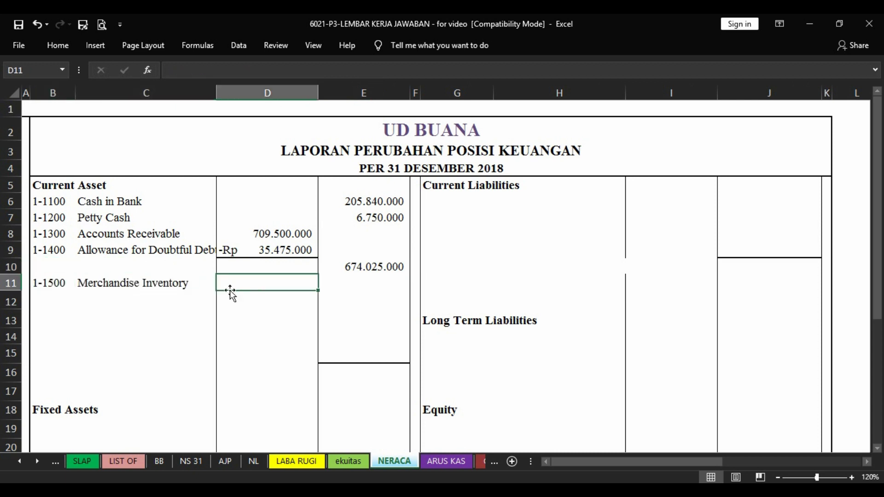
key(Right)
text(600.390.062)
Enter account 1-1600 Store Supplies in row 12 with 4.850.000 in E12
key(Left)
key(Left)
key(Left)
key(Down)
text(1-1600)
key(Tab)
text(Store Supplies)
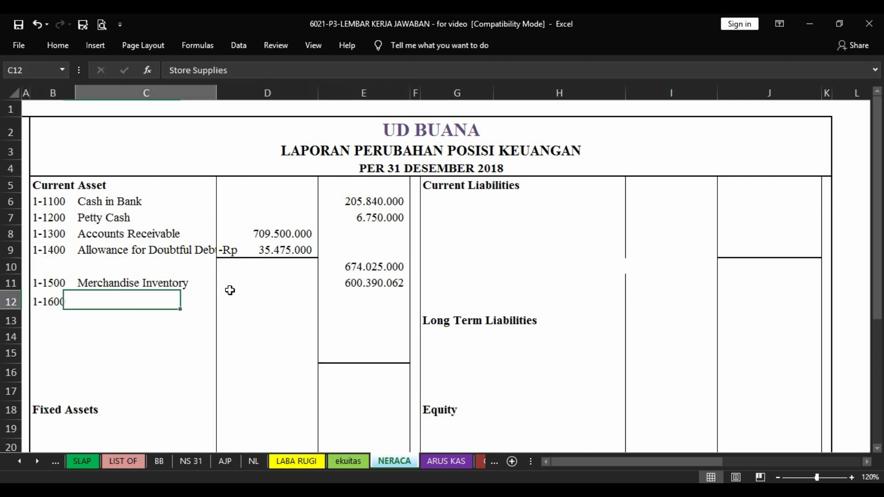
key(Right)
key(Right)
key(Left)
key(Left)
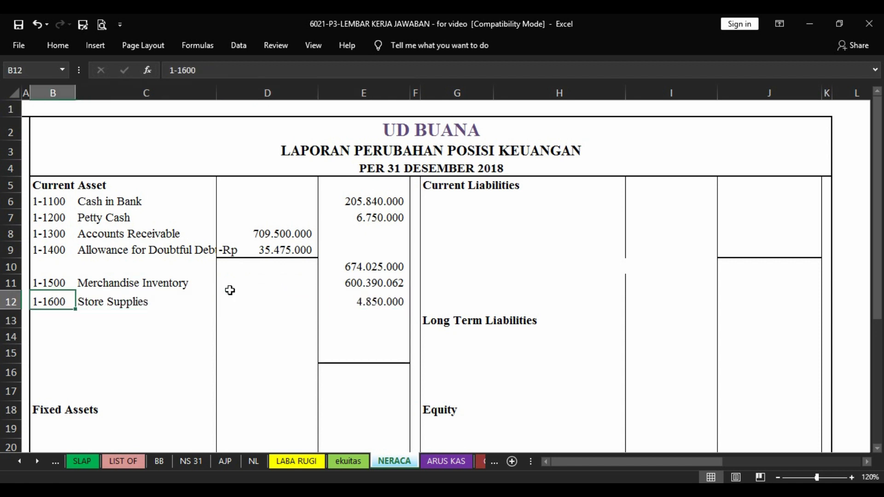
Enter account 1-1700 Prepaid Insurance in row 13 with the formula =NL!L13 in E13
key(Down)
text(1-1700)
key(Tab)
text(Prepaid Insurance)
key(Tab)
key(Right)
text(=NL!L15)
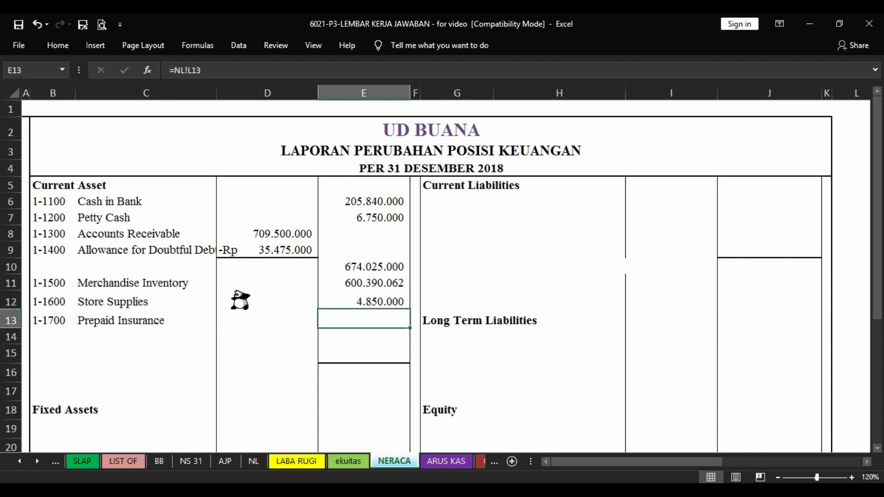
key(ctrl+Return)
Enter account 1-1800 Prepaid Rent in row 14 with the formula =NL!L14 in E14
key(Down)
key(Left)
key(Left)
key(Left)
text(1-1800)
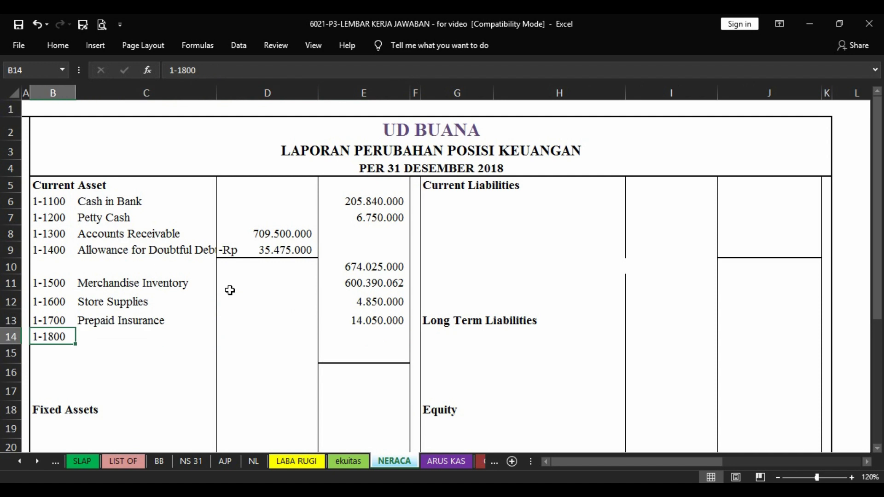
key(Tab)
text(Prepaid Rent)
key(Tab)
key(Right)
text(=NL!L14)
key(ctrl+Return)
Enter account 1-1900 Prepaid Tax in row 15 with the value 0 in E15
key(Down)
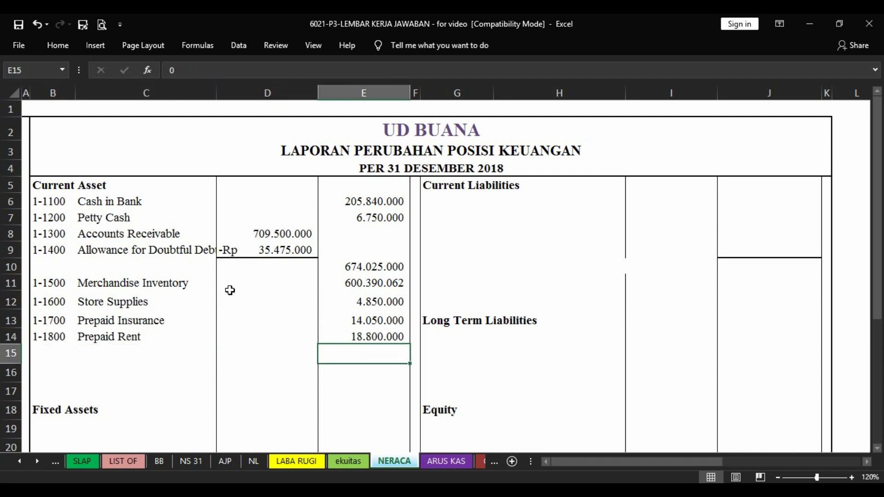
key(Left)
key(Left)
key(Left)
text(1-1900)
key(Tab)
text(Prepaid Tax)
key(Tab)
key(Right)
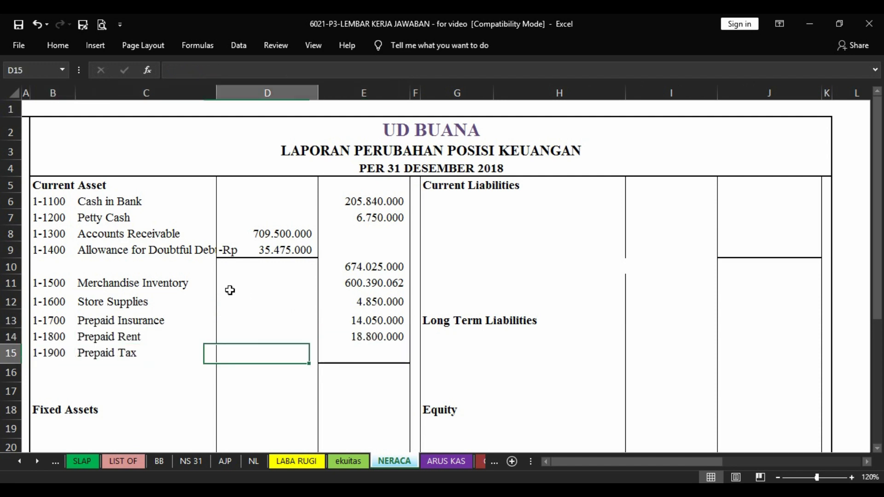
text(0)
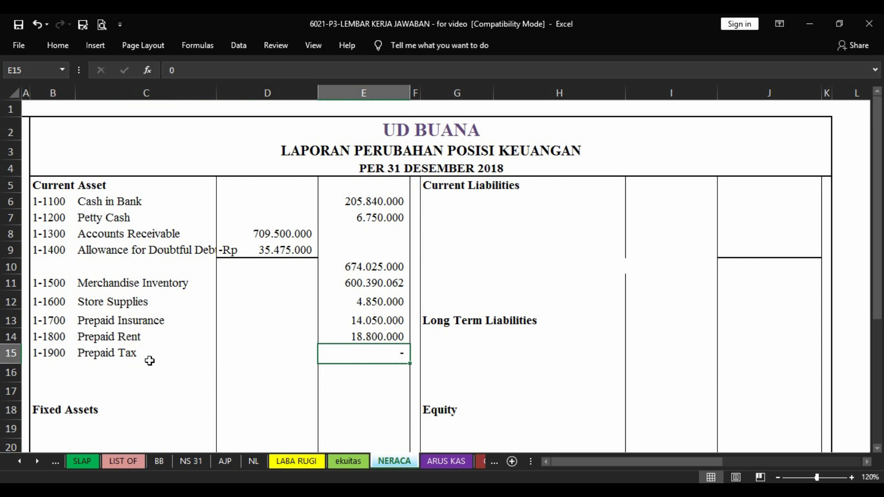
Check the Prepaid Tax account and the equipment accounts below it on the NL sheet
key(Down)
key(Down)
key(Down)
key(Down)
key(Down)
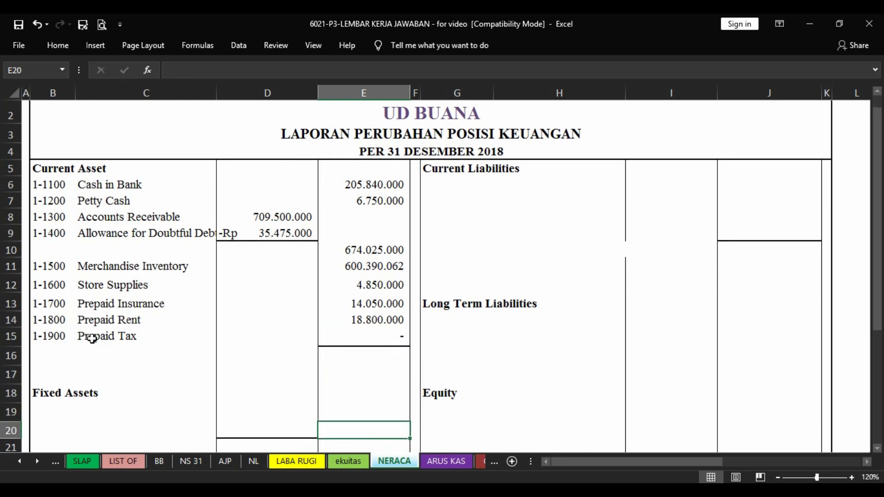
click(254, 461)
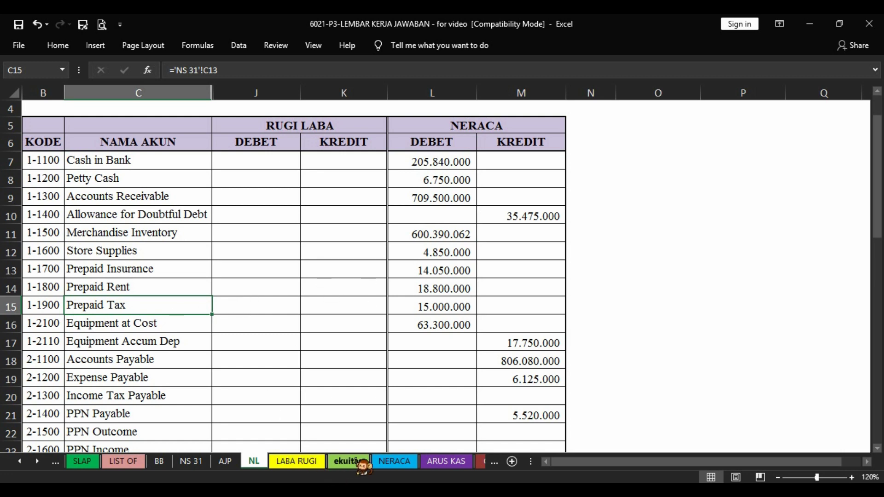
On the NERACA sheet, total the current assets with =SUM(E6:E14) in E16 and label C16 Total Current Assets
click(394, 462)
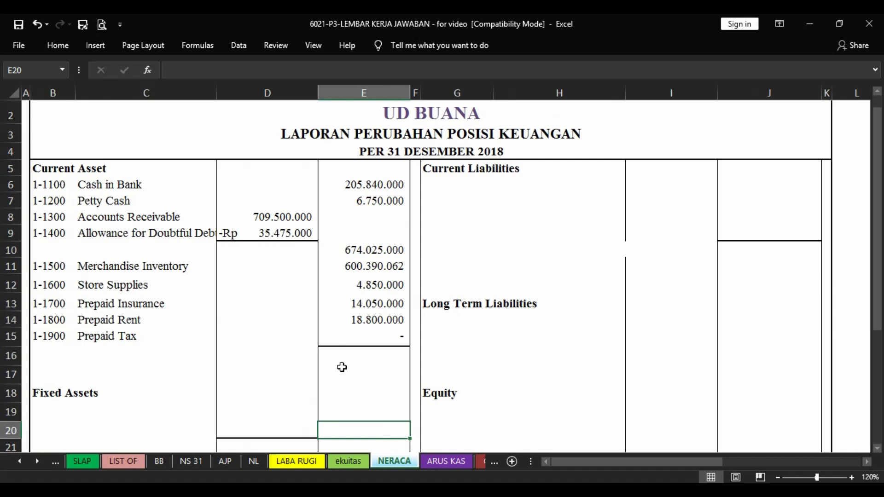
click(345, 362)
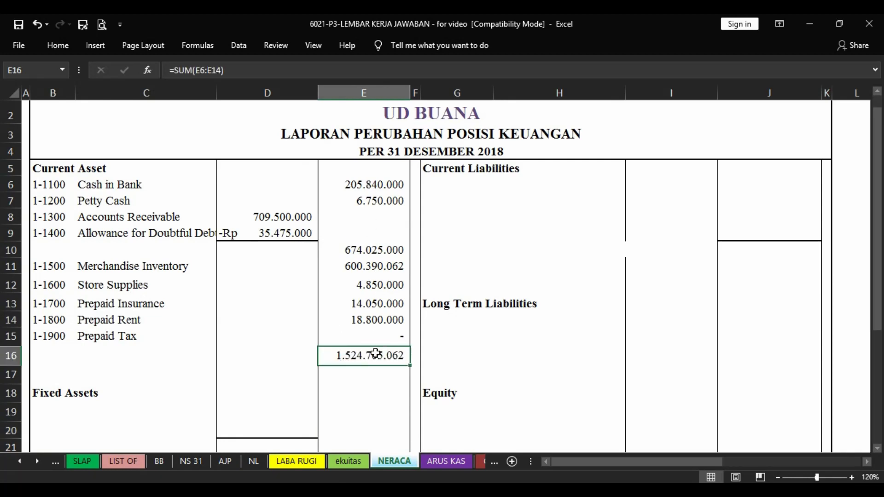
key(Left)
key(Left)
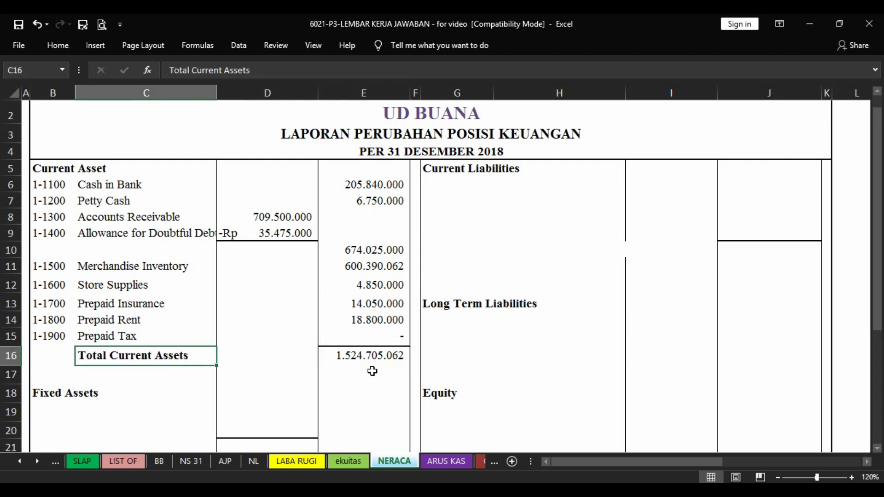
Enter account 1-2100 Equipment at Cost in row 19 under Fixed Assets with 63.300.000 in D19
key(Down)
key(Down)
key(Down)
key(Down)
key(Down)
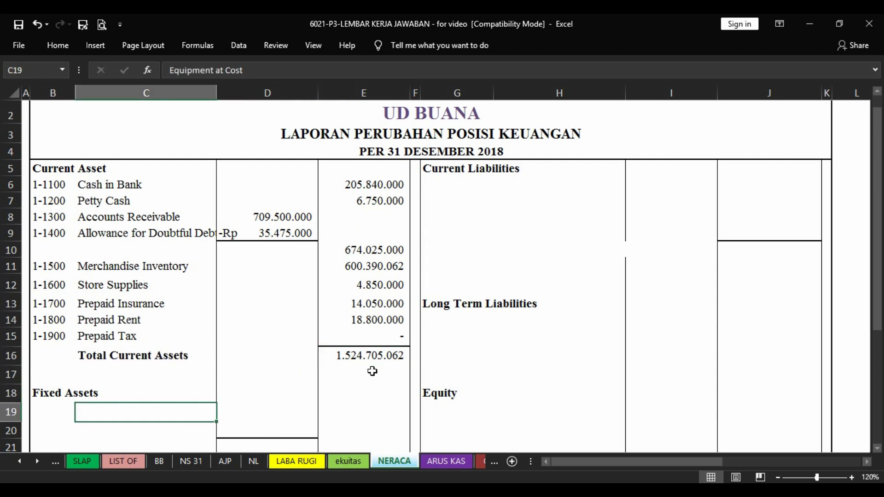
key(Up)
key(Up)
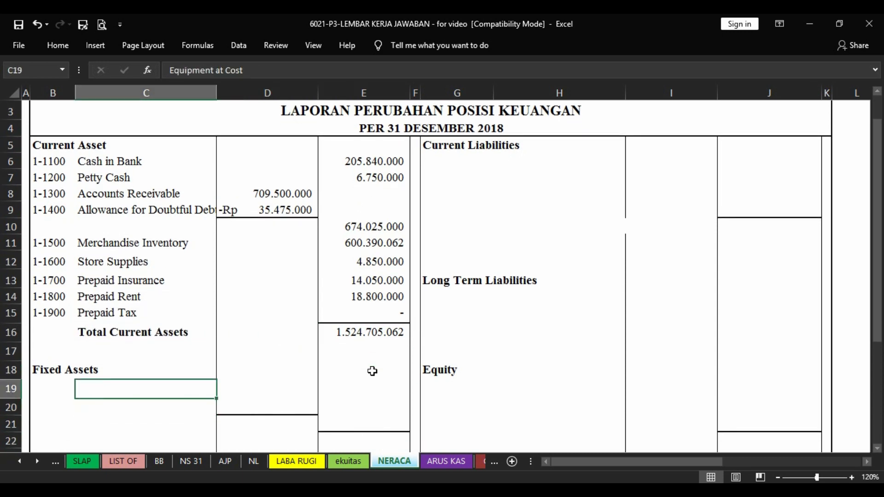
click(254, 461)
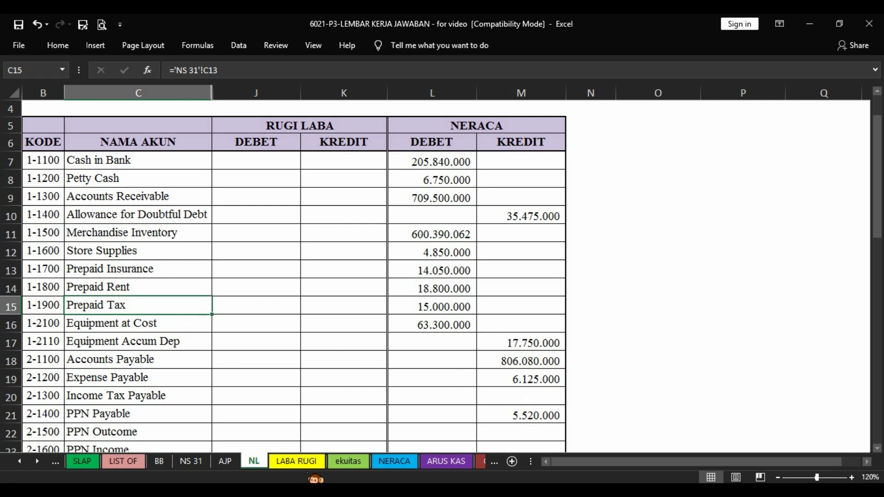
click(296, 461)
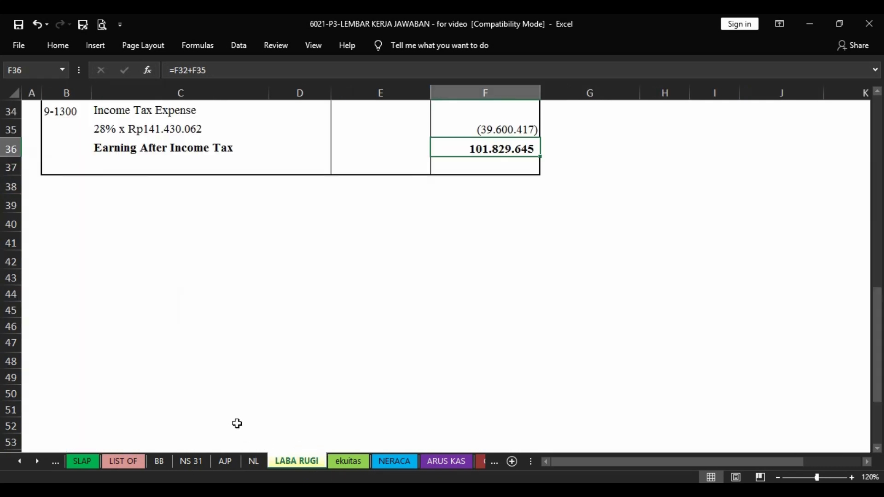
click(394, 461)
key(Left)
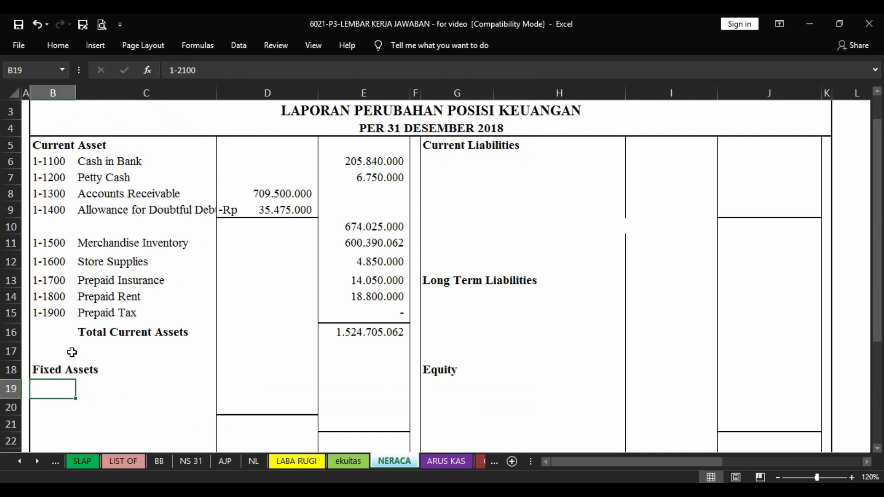
key(Right)
key(Right)
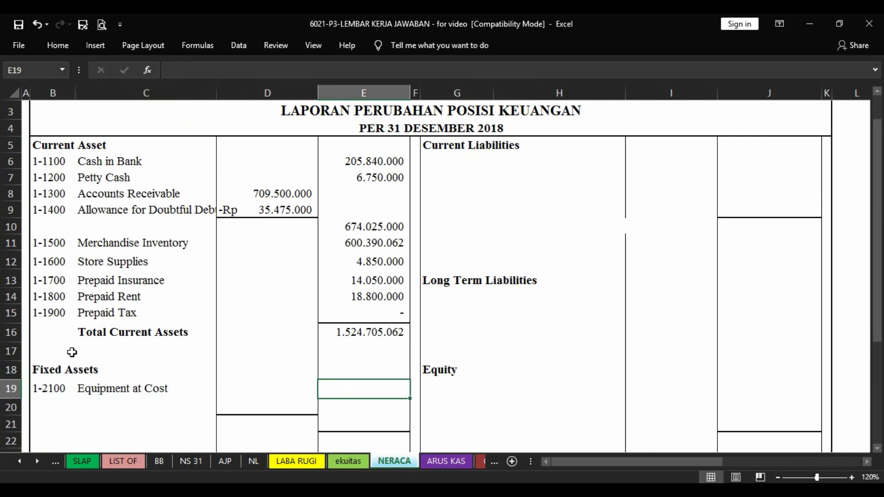
Enter account 1-2110 Equipment Accum Dep in row 20 with a negative 17.750.000 in D20
key(Down)
key(Left)
key(Left)
key(Right)
key(Right)
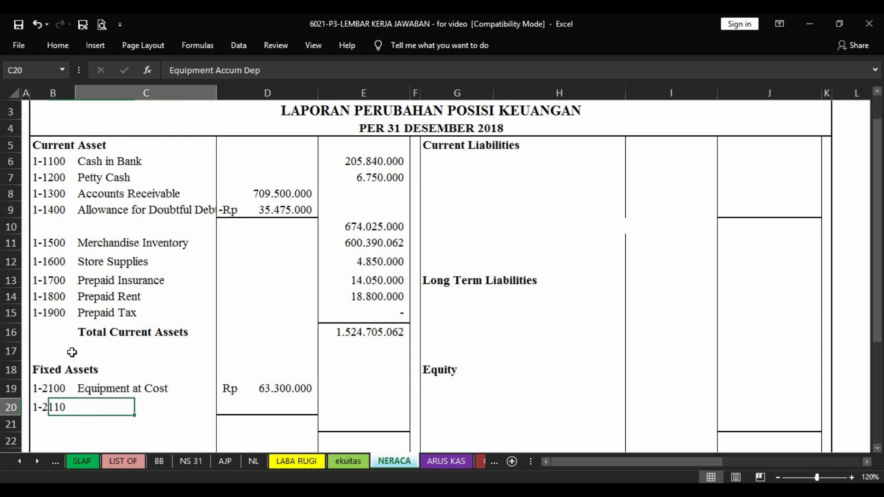
key(Right)
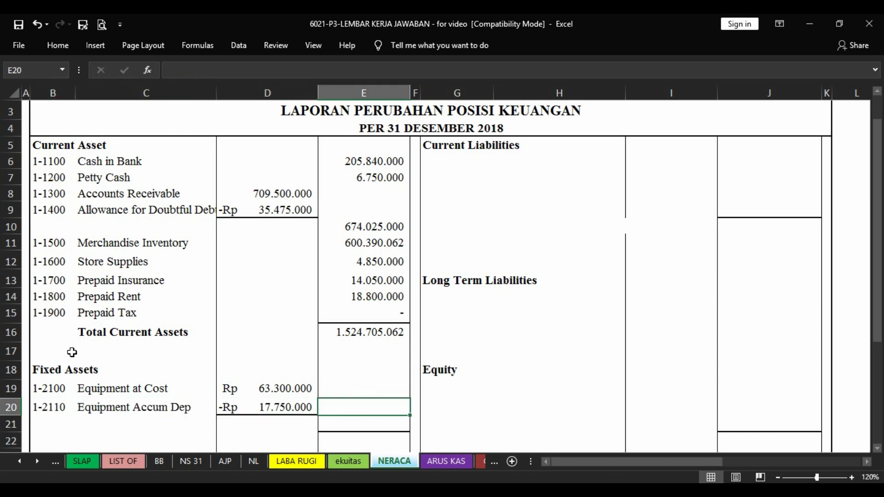
Calculate the fixed assets with =D19+D20 in E21 and label C21 Total Fixed Assets
key(Down)
key(Down)
key(Down)
key(Up)
key(Up)
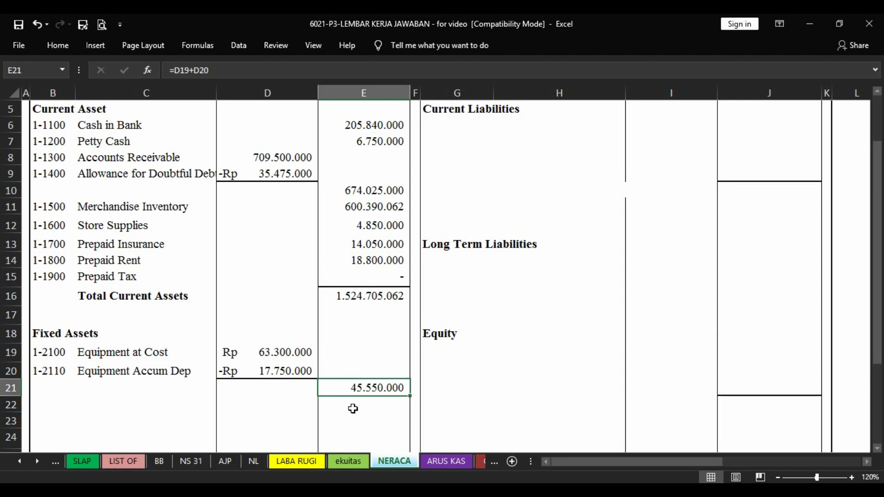
key(Left)
key(Left)
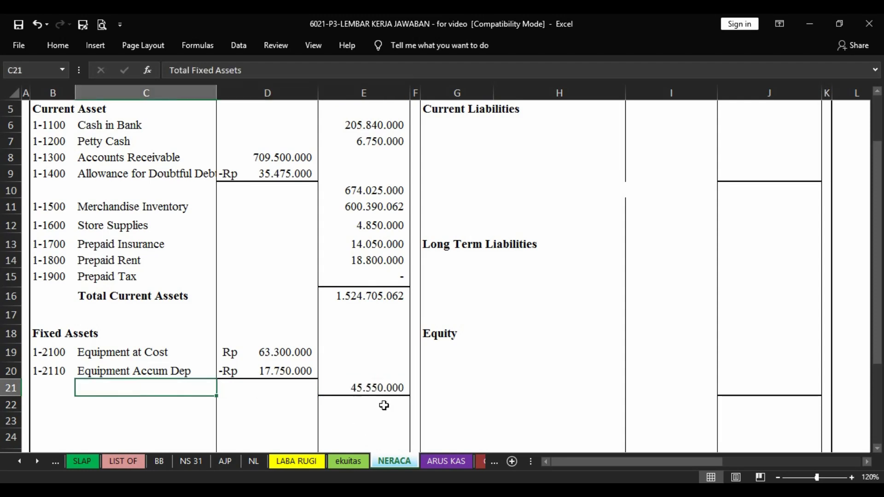
key(Right)
key(Right)
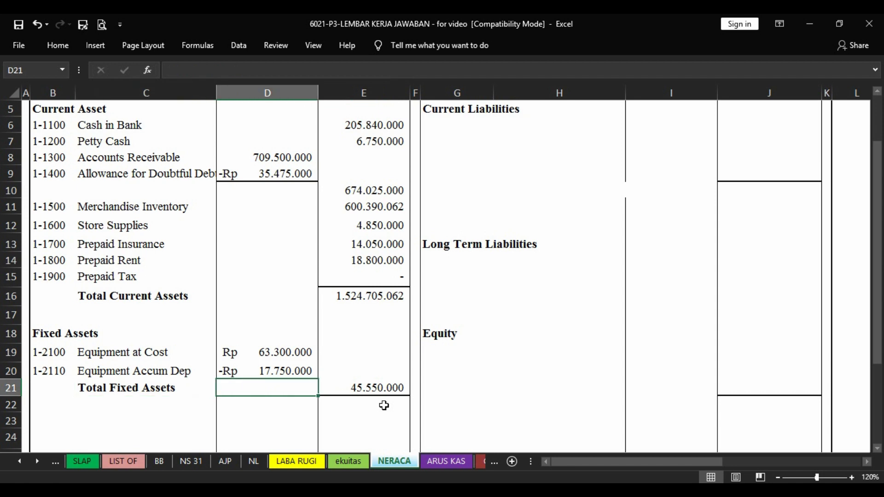
Add total current assets and total fixed assets with the formula =E16+E21 in E23
key(Down)
key(Down)
key(Down)
key(Up)
key(Up)
key(Up)
key(Up)
key(Up)
key(Up)
key(Up)
key(Up)
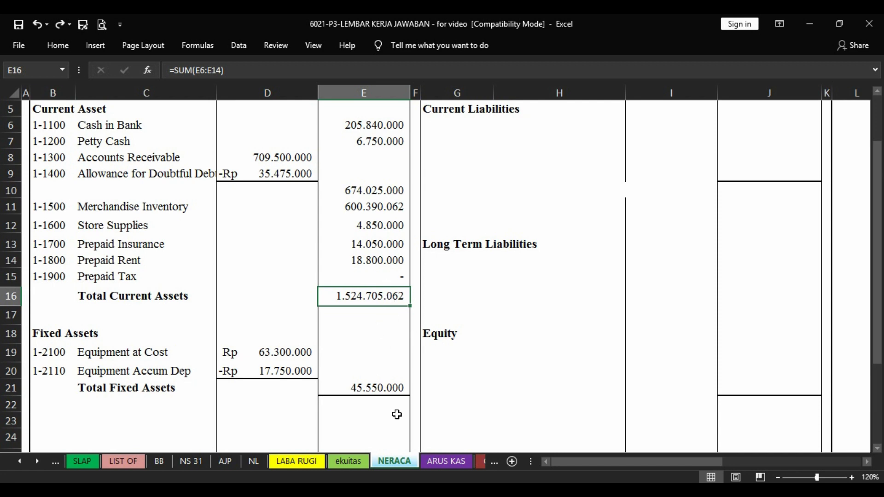
click(394, 389)
key(Down)
key(Down)
key(Down)
key(Up)
key(ctrl+y)
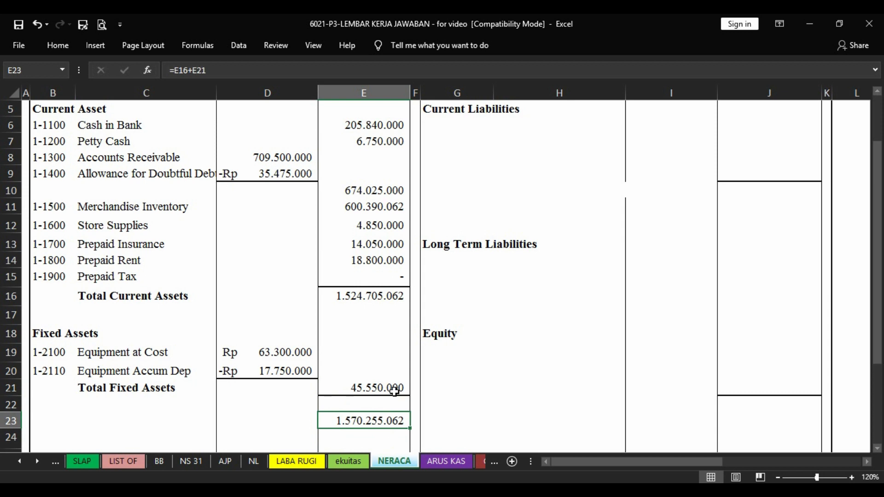
Label row 23 as TOTAL ASSETS in B23
key(Left)
key(Left)
key(Right)
key(Right)
key(Left)
key(Left)
key(ctrl+y)
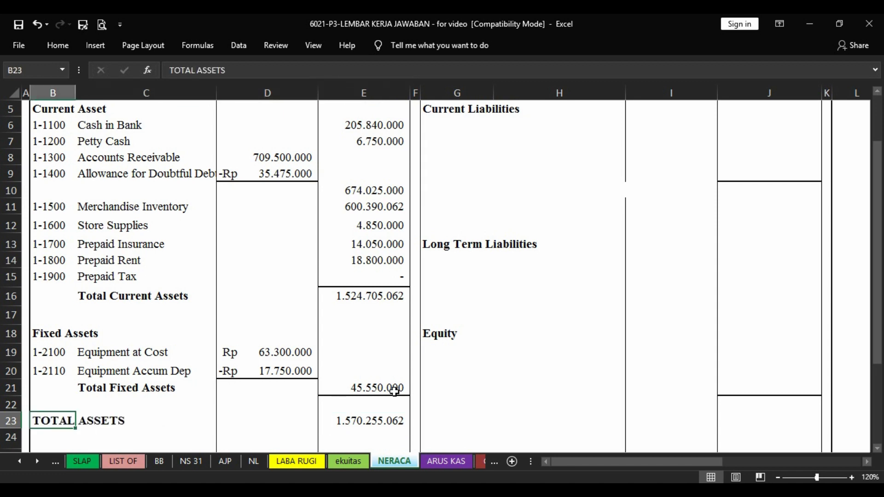
key(Down)
key(Down)
key(Down)
key(Up)
key(Up)
key(Right)
key(Right)
key(Right)
key(Down)
key(Down)
key(Down)
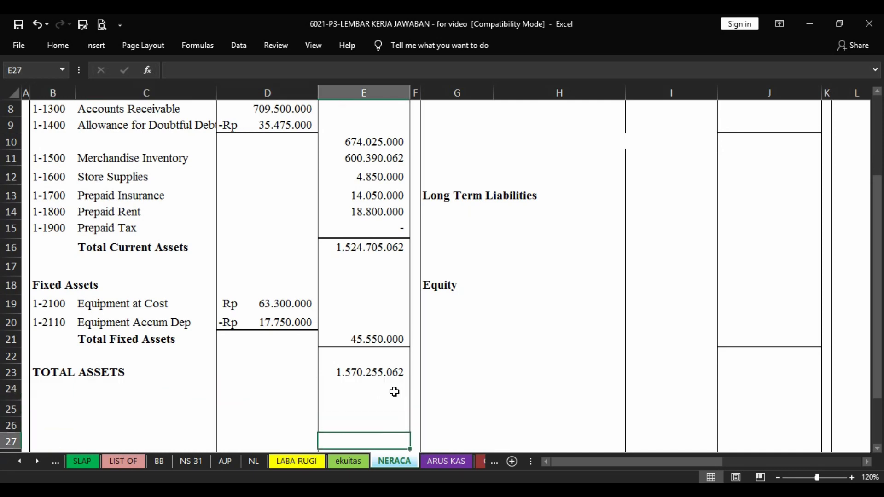
key(Down)
key(Down)
key(Up)
key(Up)
key(Up)
key(Up)
key(Up)
key(Up)
key(Up)
key(Up)
key(Up)
key(Up)
key(Up)
key(Up)
key(Up)
key(Up)
key(Up)
key(Up)
key(Up)
key(Up)
key(Up)
key(Up)
key(Up)
key(Up)
key(Up)
key(Up)
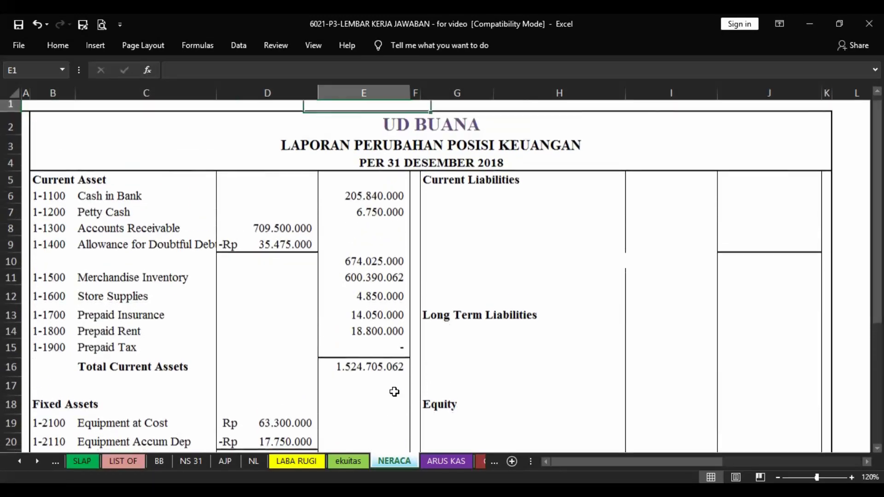
key(Down)
key(Down)
key(Down)
key(Down)
key(Right)
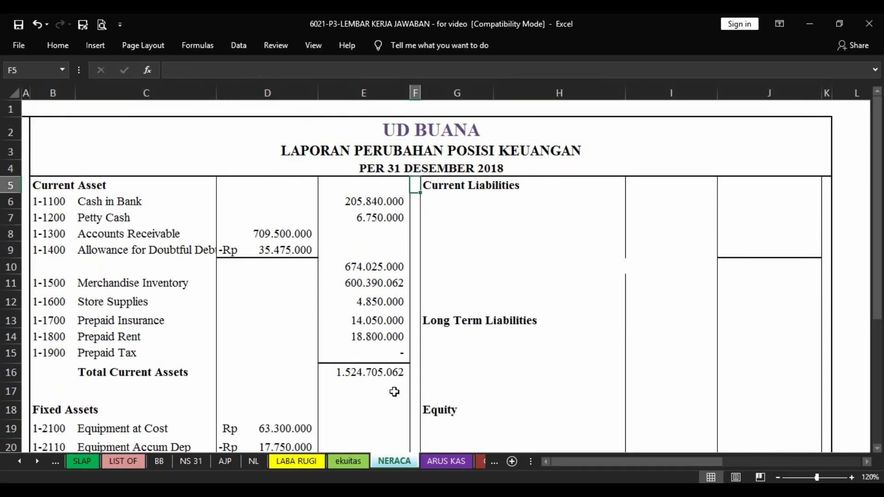
key(Right)
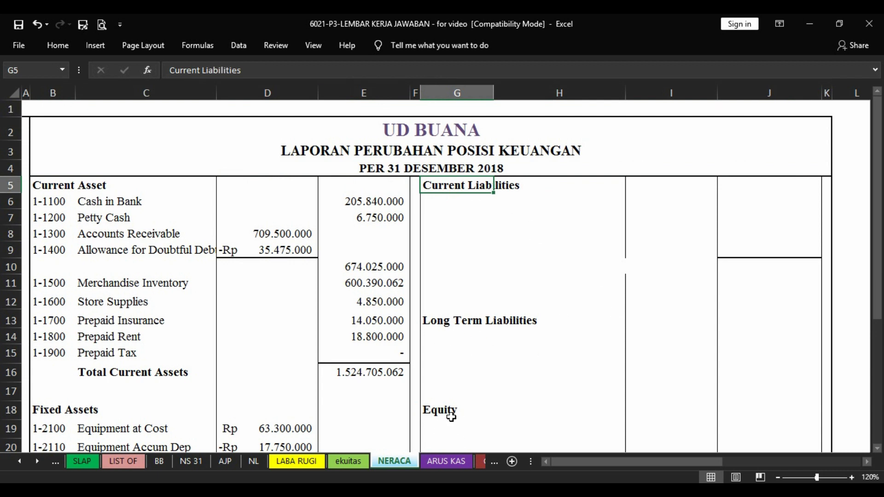
Examine the liability accounts from Accounts Payable to PPN Income and their credit balances on the NL sheet
click(259, 462)
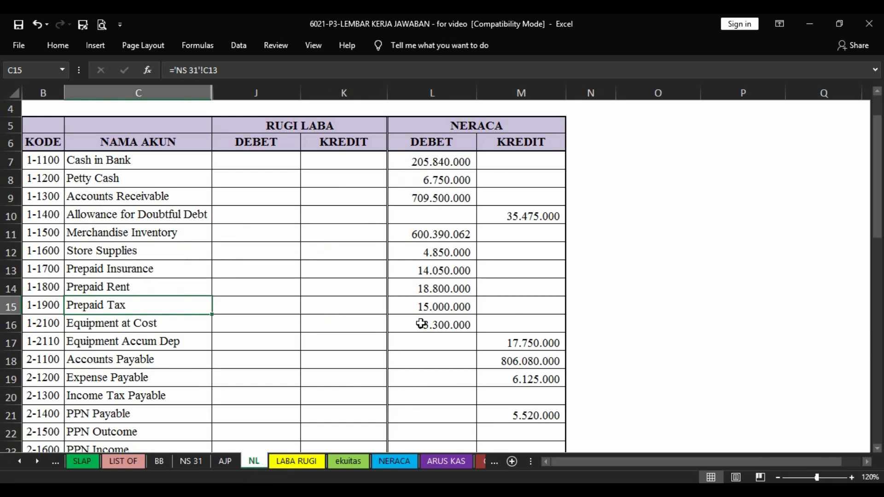
click(533, 301)
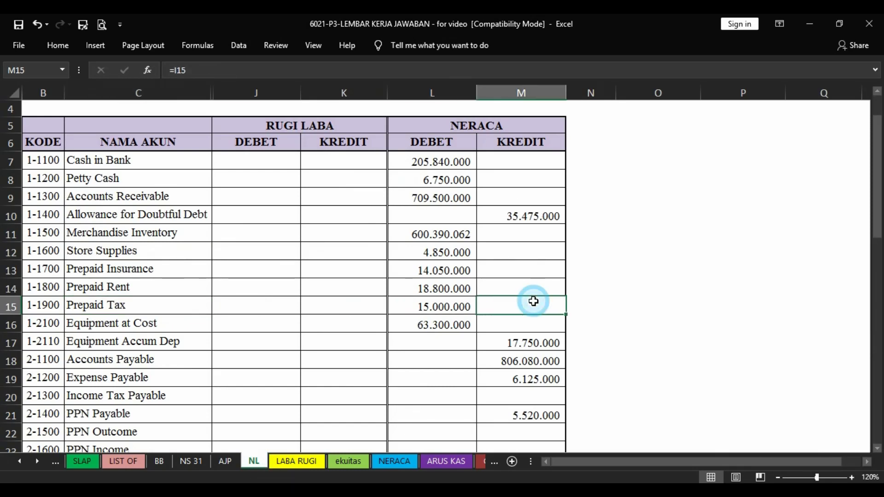
scroll(533, 302, down, 3)
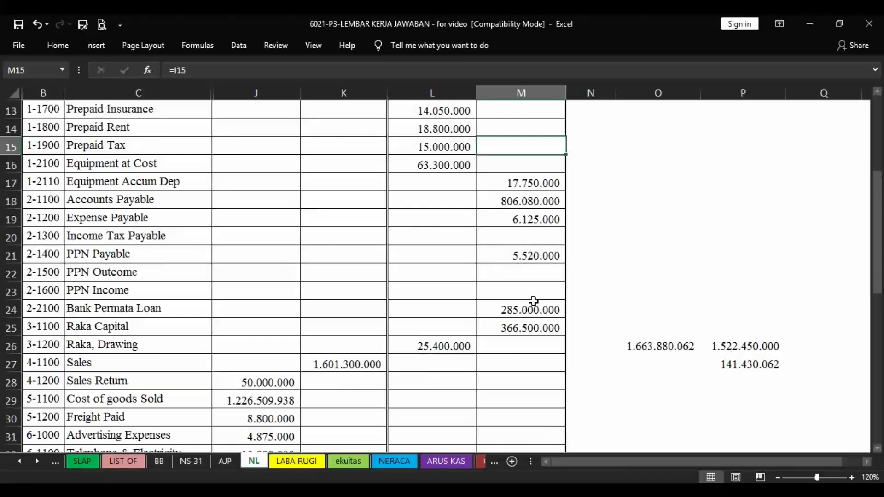
scroll(533, 301, down, 2)
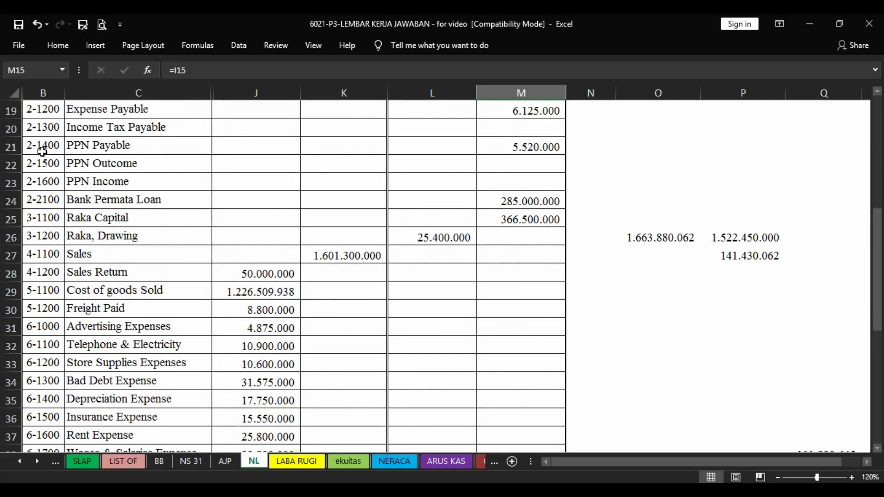
scroll(75, 184, up, 2)
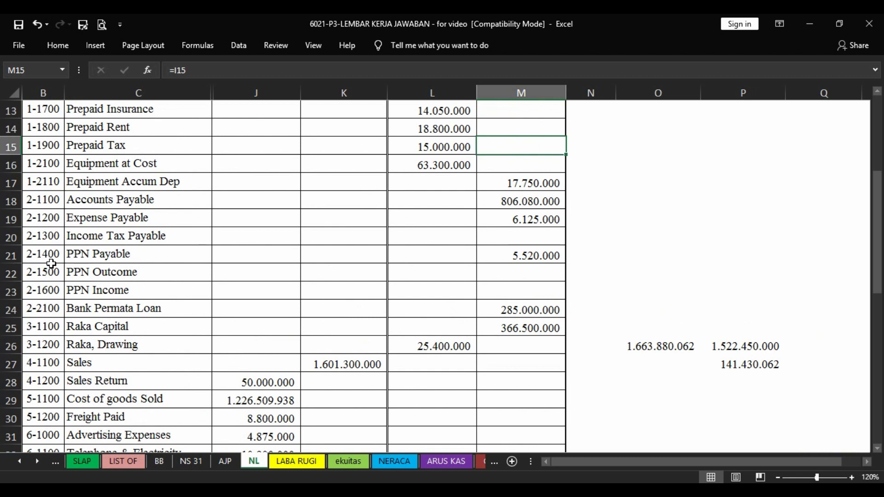
click(61, 201)
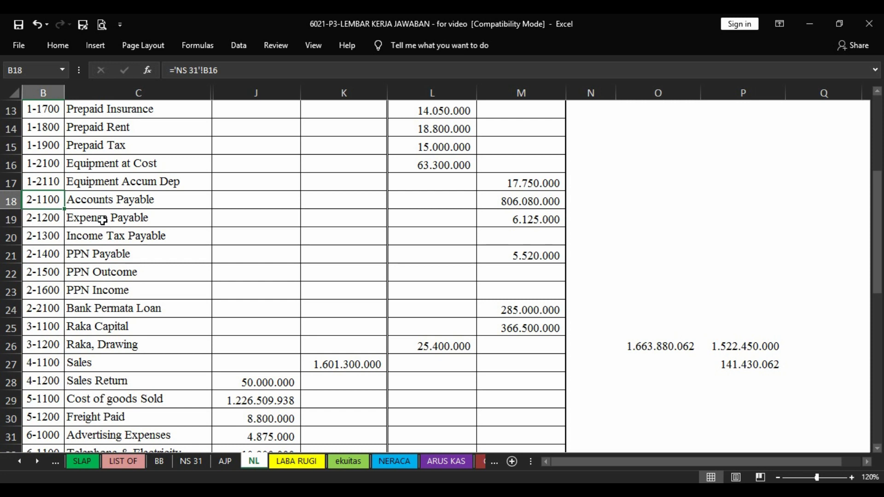
click(180, 203)
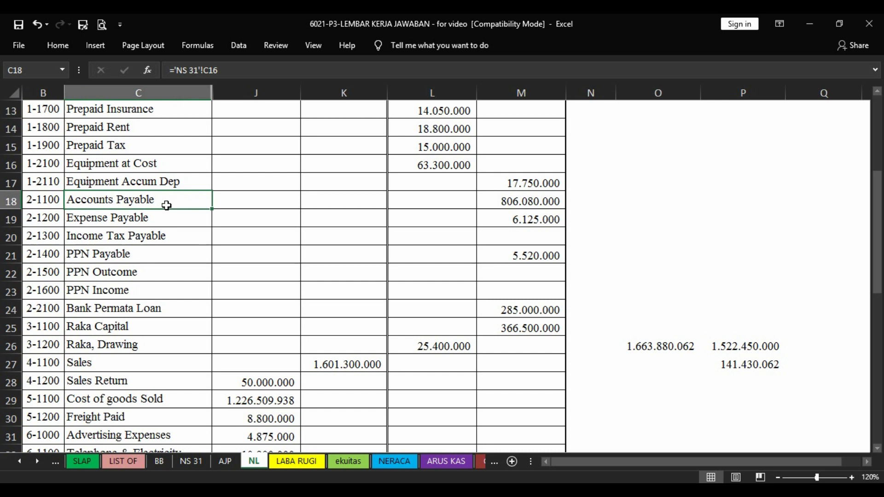
click(152, 297)
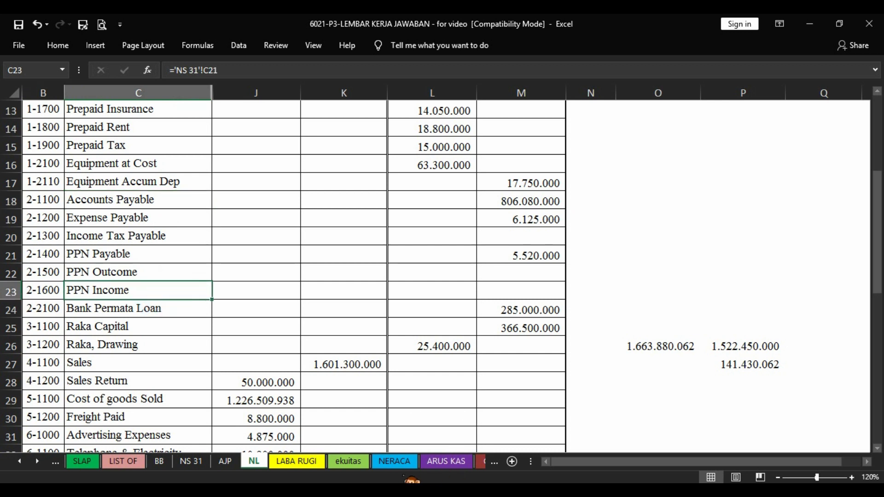
On the NERACA sheet, enter account 2-1100 Accounts Payable in row 6 under Current Liabilities with 806.080.000 in J6
click(394, 461)
click(442, 201)
text(2-1100)
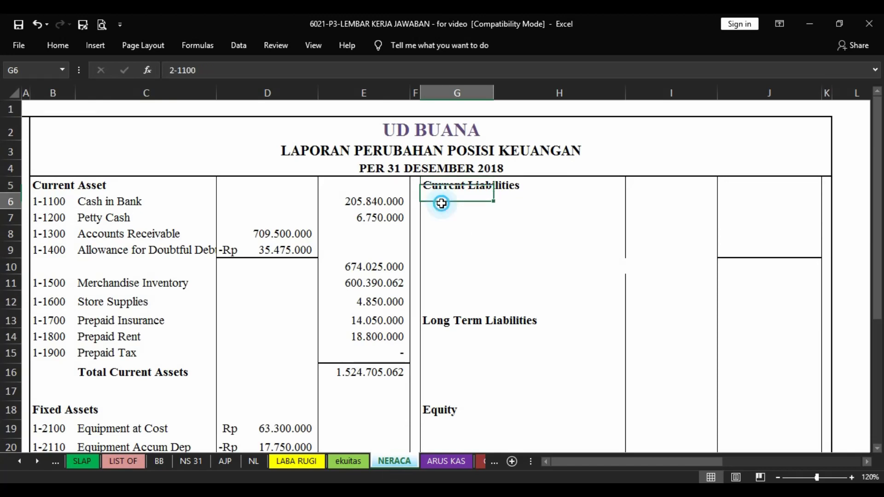
key(Tab)
text(Accounts Payable)
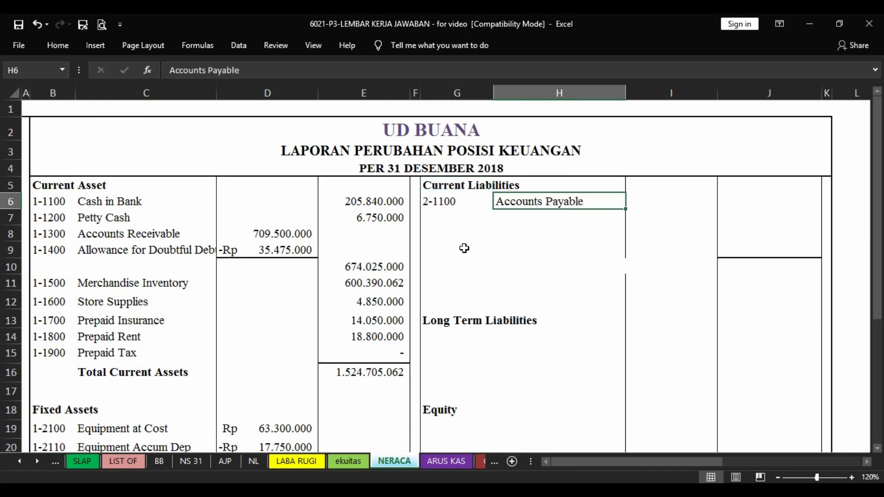
key(Tab)
key(Tab)
key(ctrl+v)
key(shift+Tab)
key(shift+Tab)
key(shift+Tab)
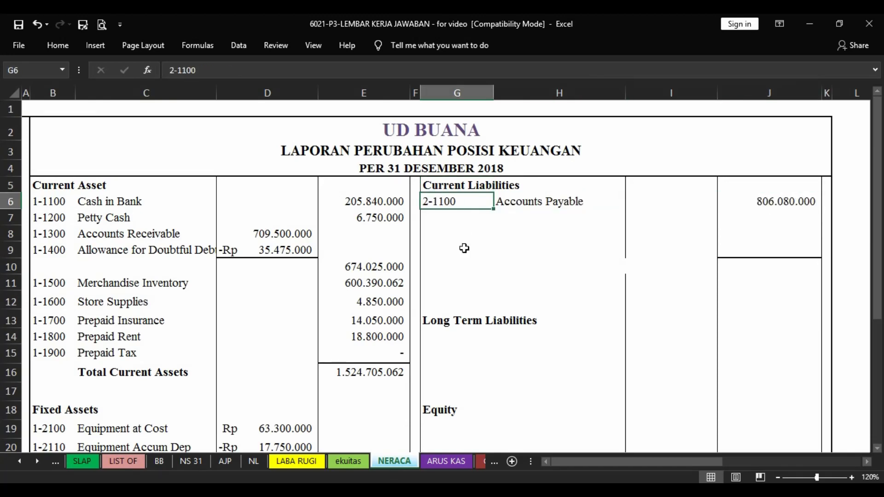
Enter account 2-1200 Expense Payable in row 7 with the formula =NL!M19 in J7
key(Return)
text(2-1200)
key(Tab)
text(Expense Payable)
key(Tab)
key(Tab)
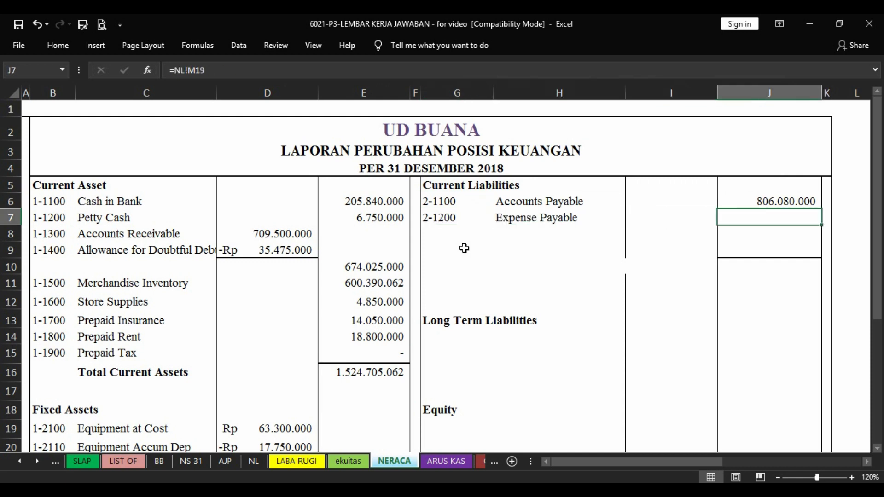
key(Return)
Enter account 2-1300 Income Tax Payable in row 8 with 24.600.417 in J8
scroll(464, 249, right, 1)
text(2-1300)
key(Tab)
text(Income Tax Payable)
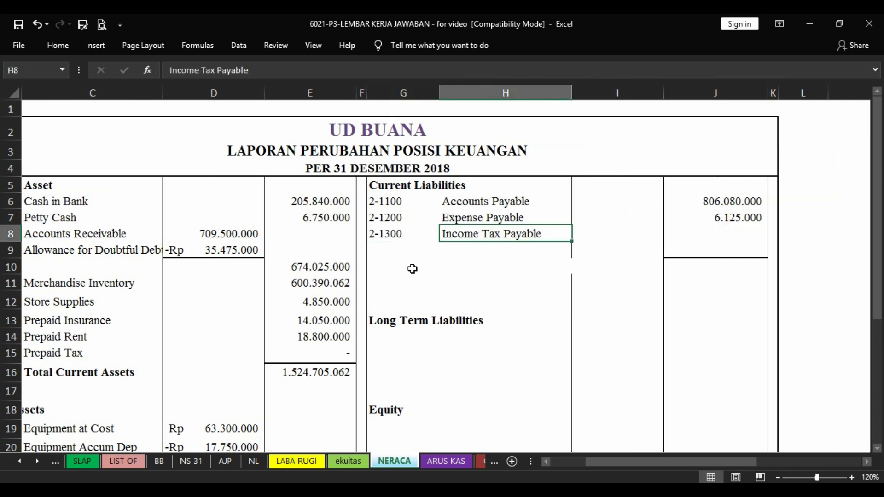
key(Tab)
key(Tab)
key(shift+Tab)
key(shift+Tab)
key(shift+Tab)
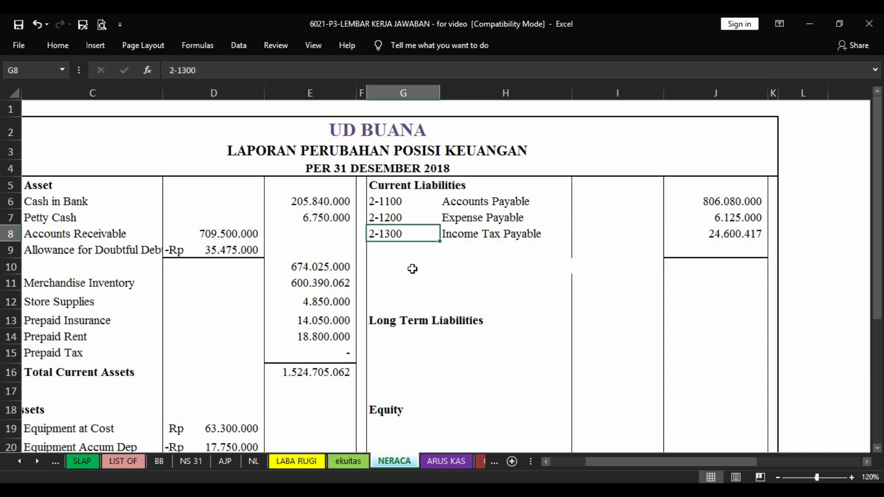
Enter account 2-1400 PPN Payable in row 9 under Current Liabilities with the formula =NL!M21 in J9
key(Return)
text(2-1400)
key(Tab)
text(PPN Payable)
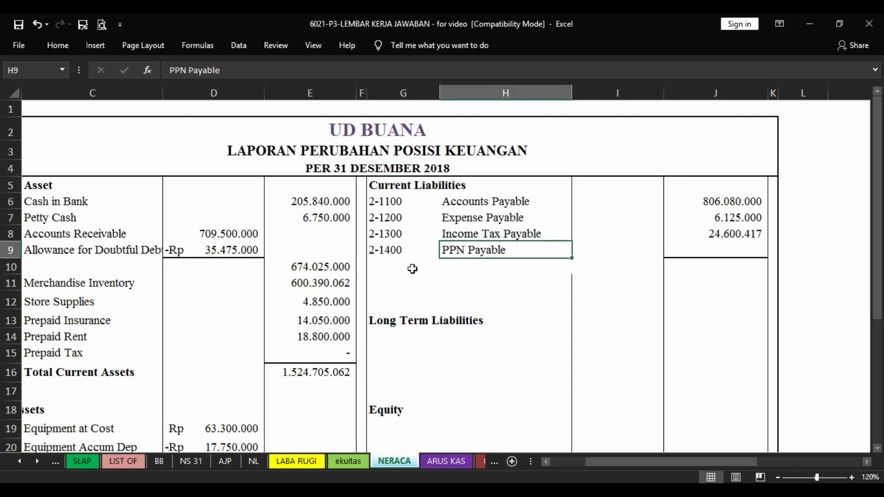
key(Tab)
key(Tab)
key(ctrl+d)
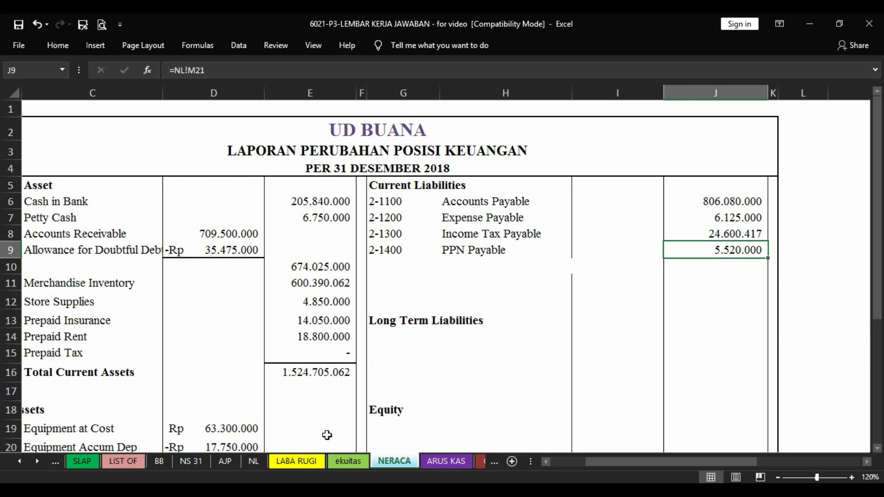
Check the remaining PPN accounts on the NL sheet, and add a Total Current Liabilities row on NERACA with =SUM(J6:J9) in J10
click(254, 462)
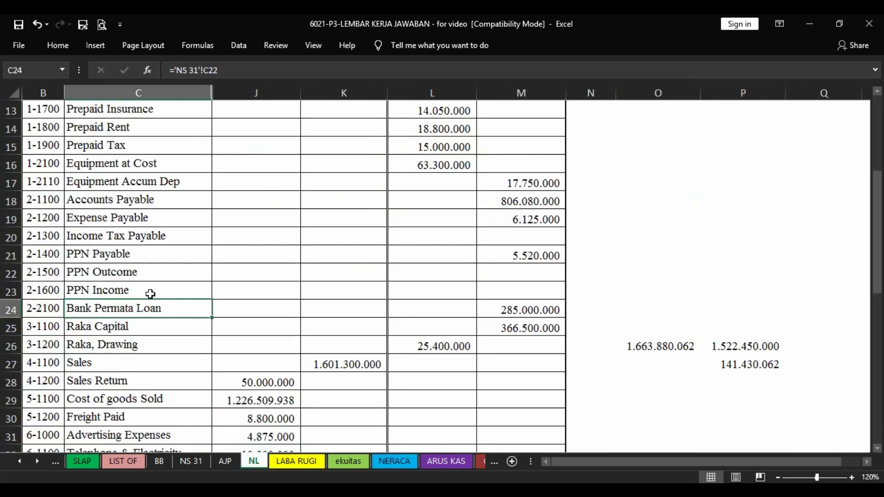
click(139, 257)
key(Down)
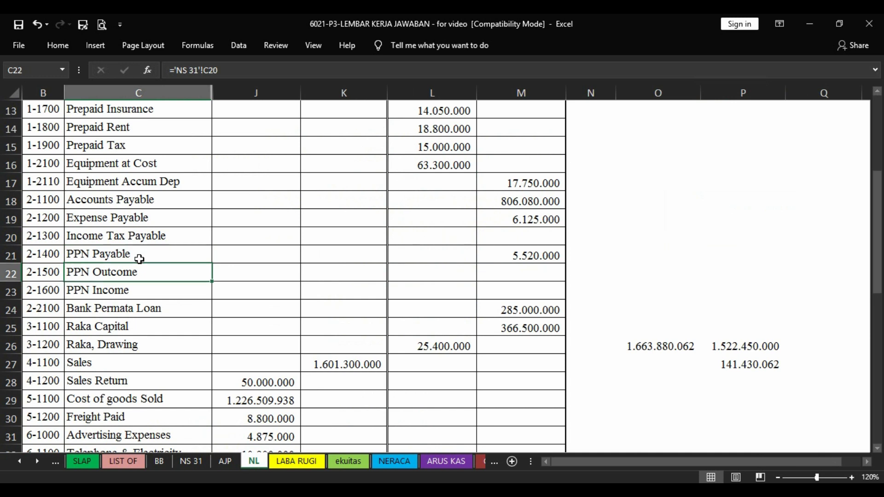
key(Down)
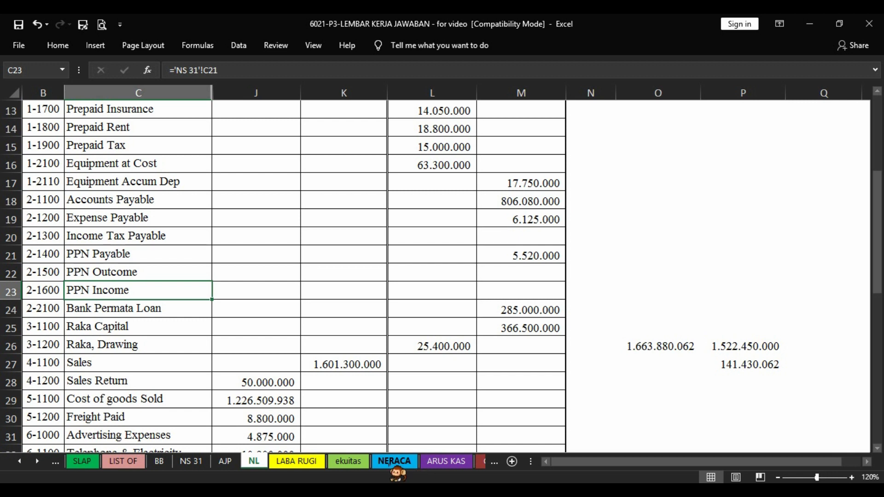
click(394, 462)
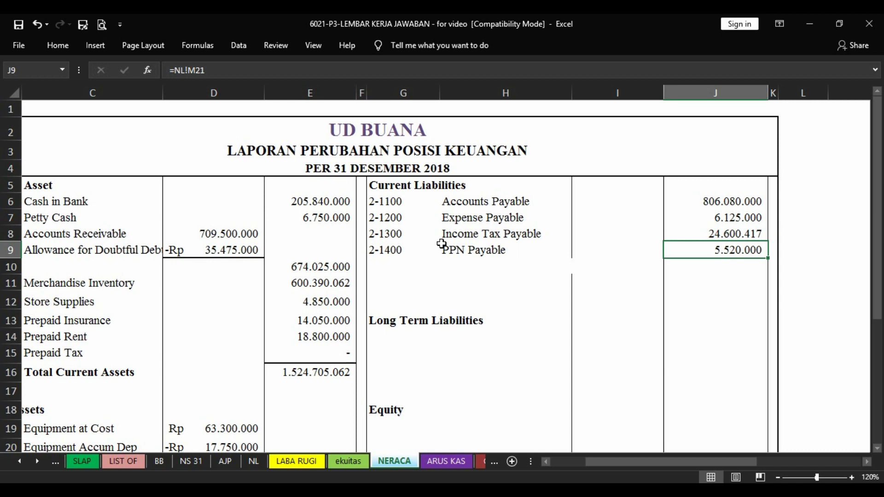
key(Down)
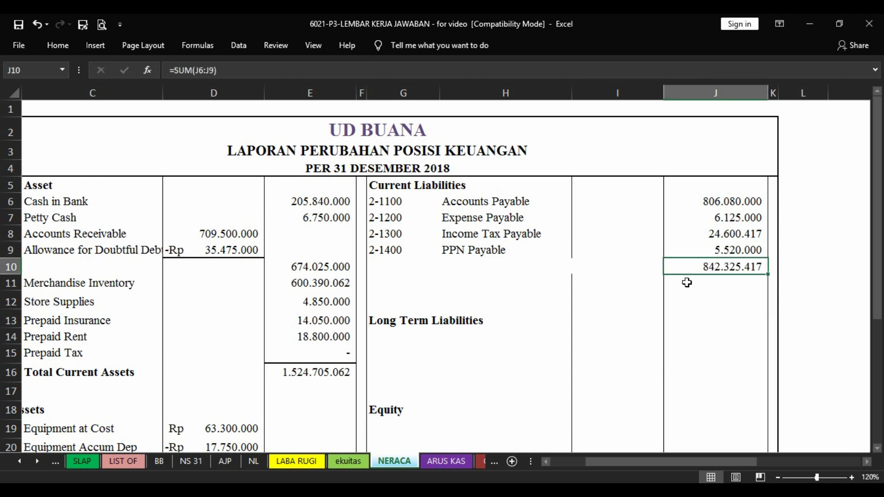
key(Left)
key(Left)
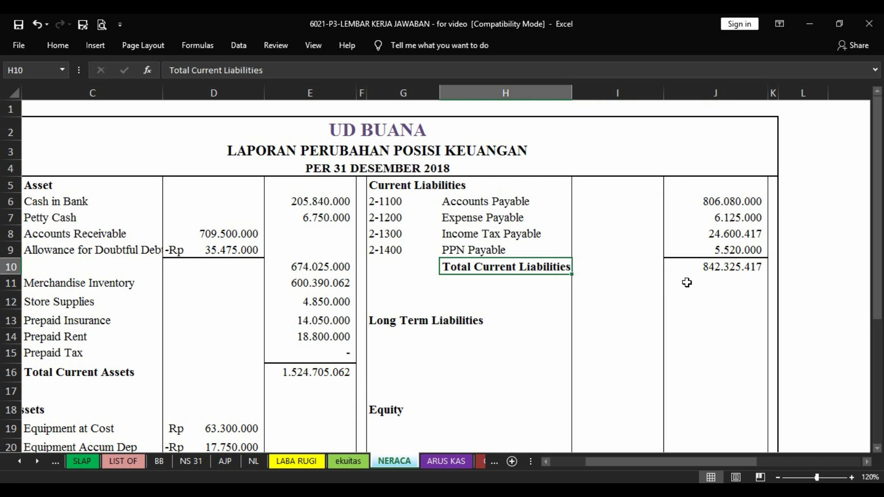
Using the NL sheet as reference, enter account 2-2100 Bank Permata Loan in row 14 under Long Term Liabilities with =NL!M24 in J14
click(394, 336)
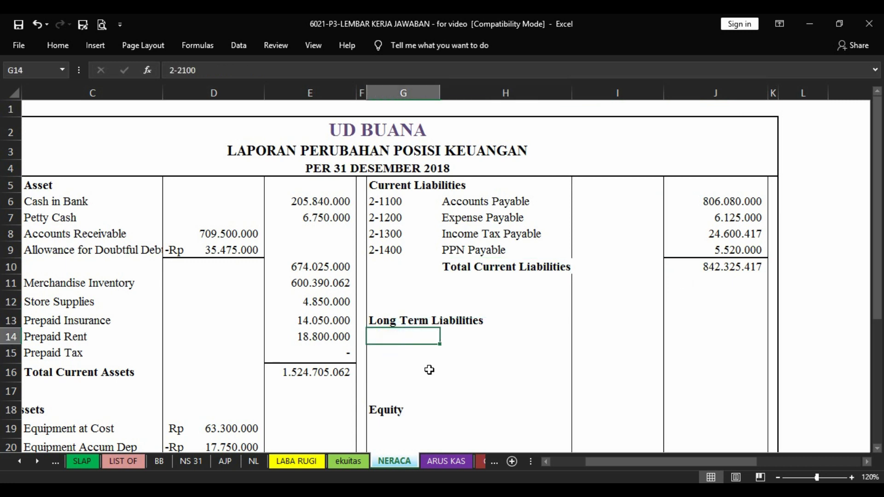
click(254, 461)
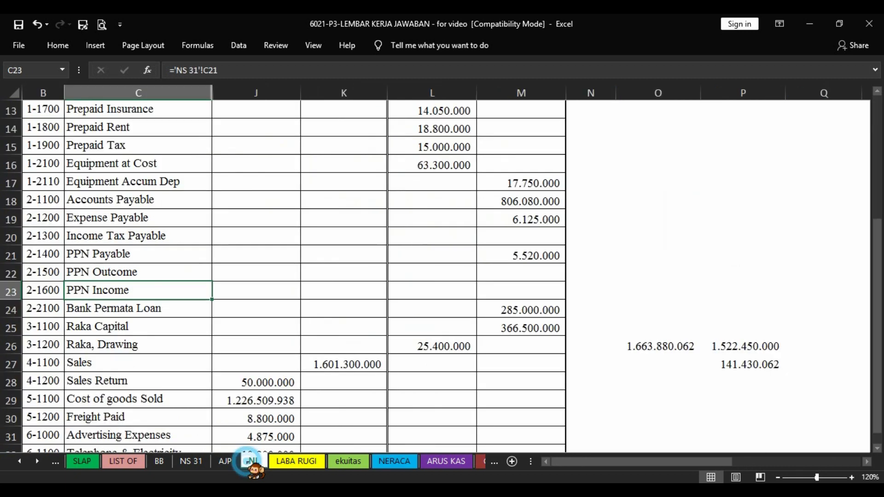
click(101, 311)
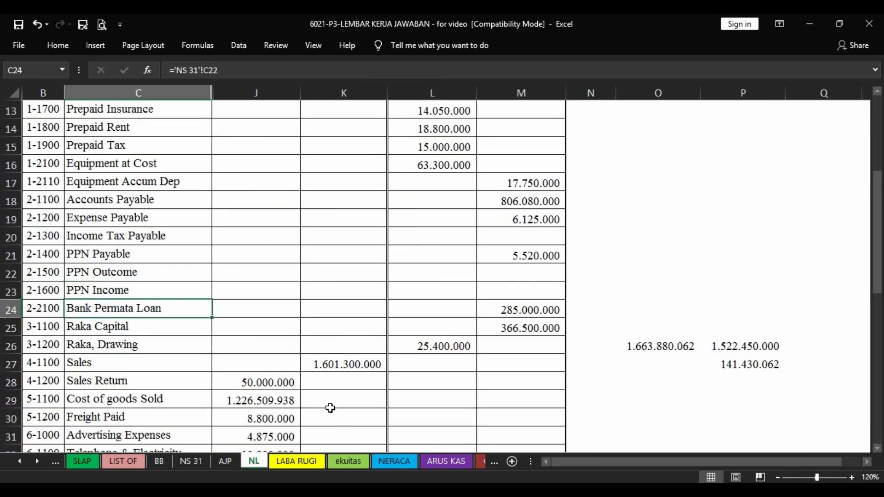
click(395, 461)
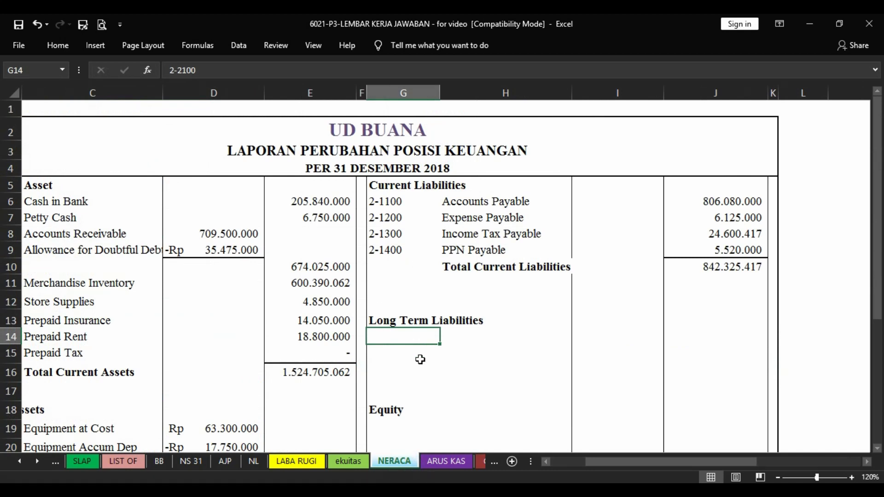
key(Right)
key(Right)
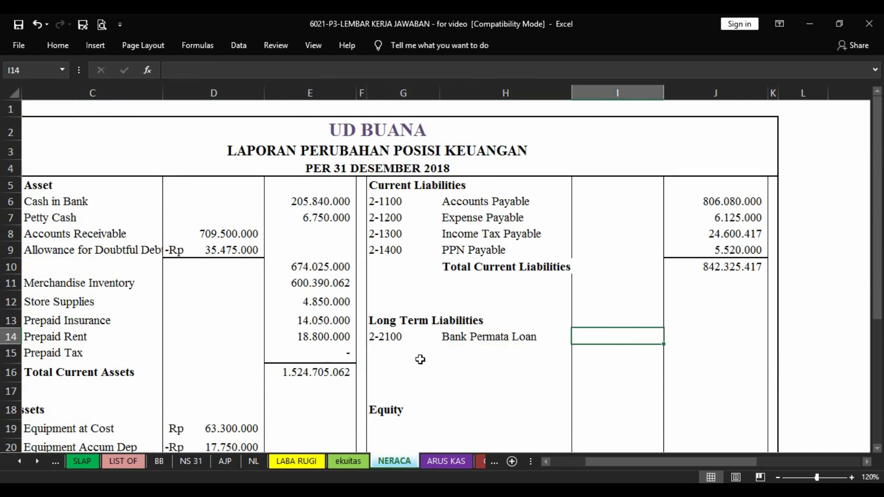
key(Right)
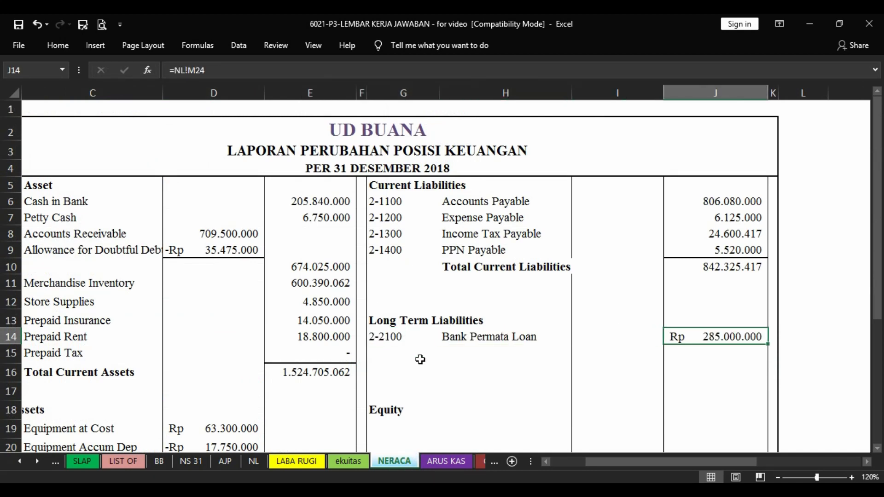
Enter account code 3-1100 in G19, the first row under Equity
key(Left)
key(Left)
key(Left)
key(Down)
key(Down)
key(Down)
key(Down)
key(Down)
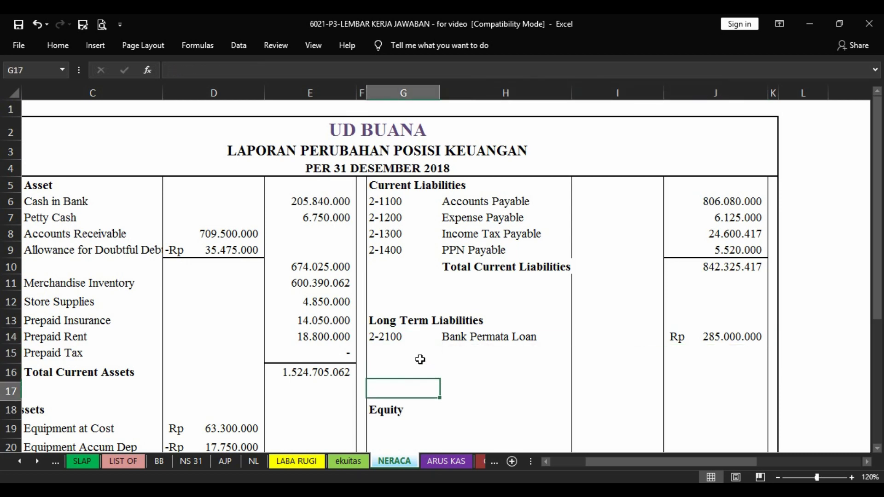
scroll(420, 359, down, 1)
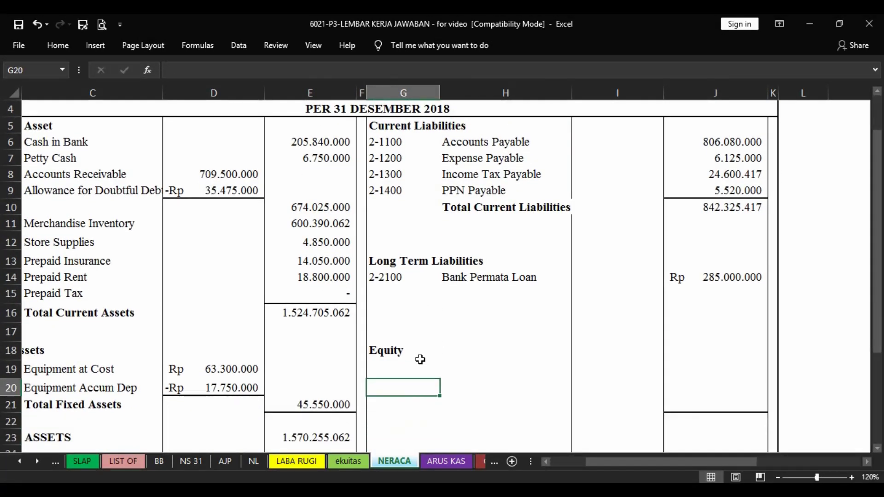
key(Right)
key(Right)
key(Right)
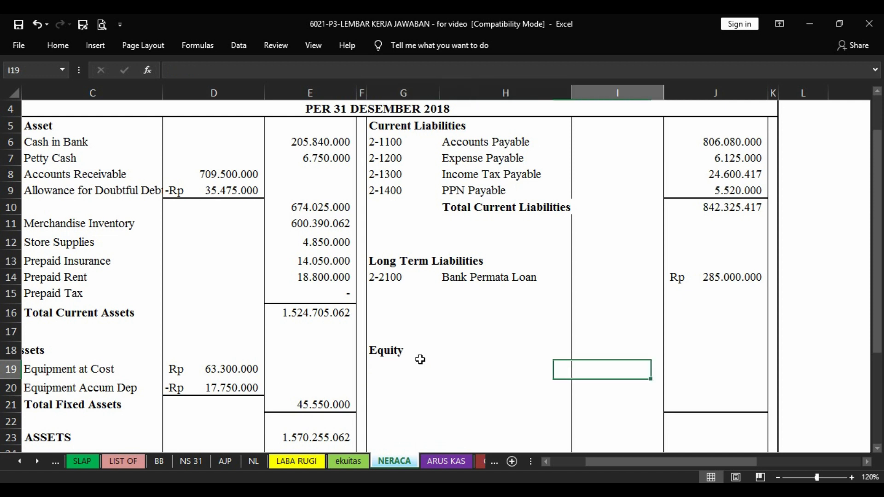
key(Left)
key(Left)
key(Left)
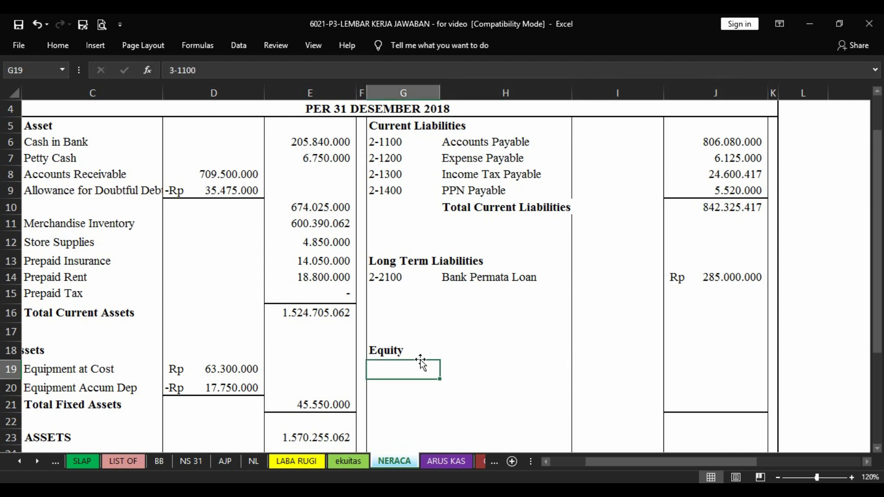
Check the month-end balance on the ekuitas sheet, and enter the owner's capital account name in H19 of the NERACA sheet
click(355, 463)
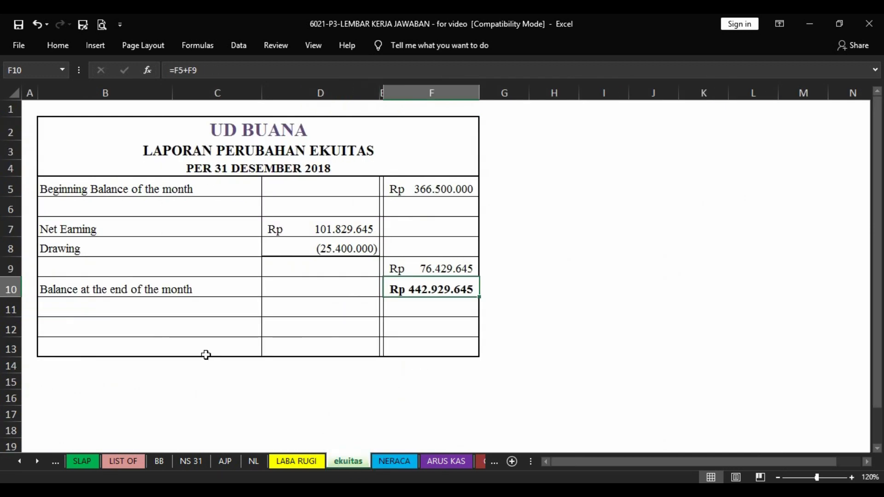
click(70, 292)
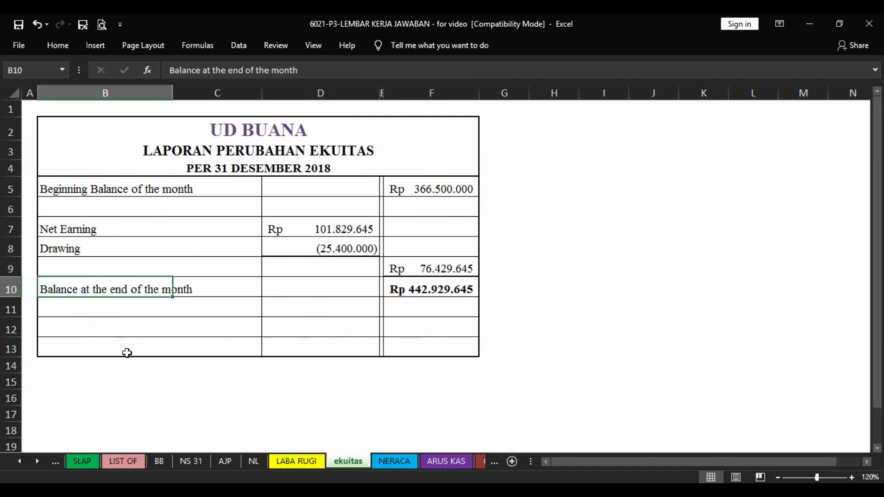
click(458, 296)
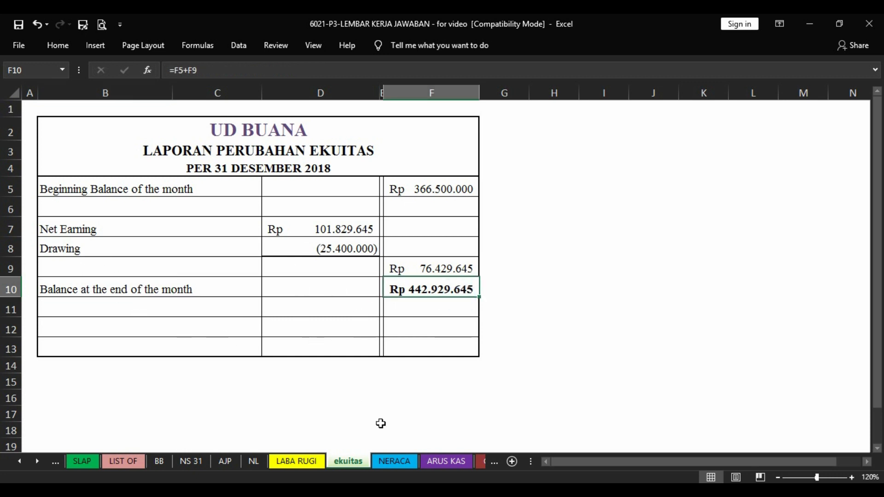
click(392, 462)
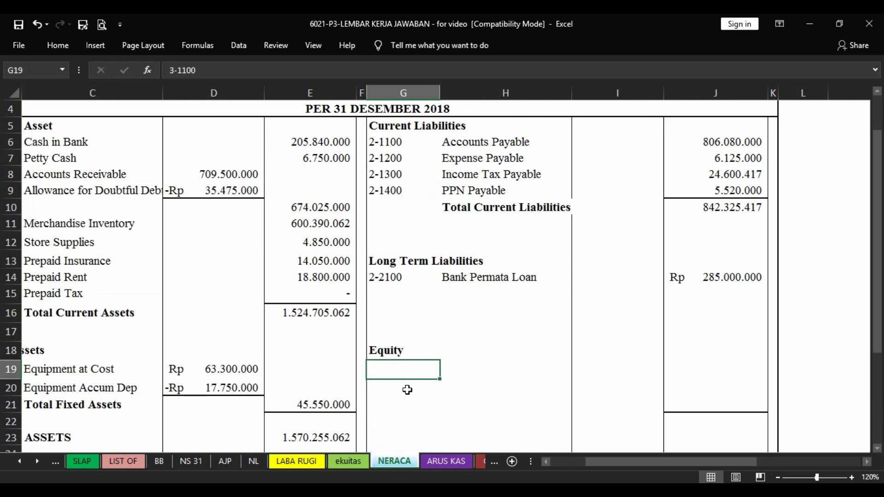
key(Right)
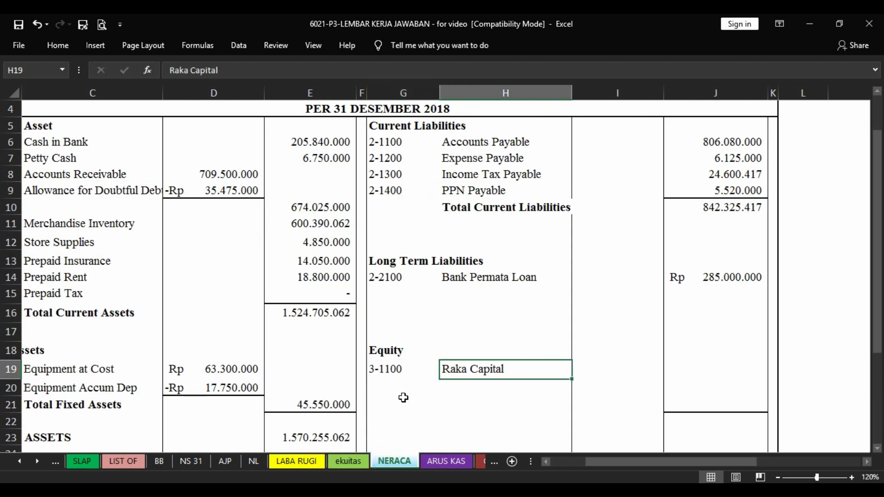
Make the hidden capital account amount in J19 of the Equity section visible on the NERACA sheet
key(Right)
key(Right)
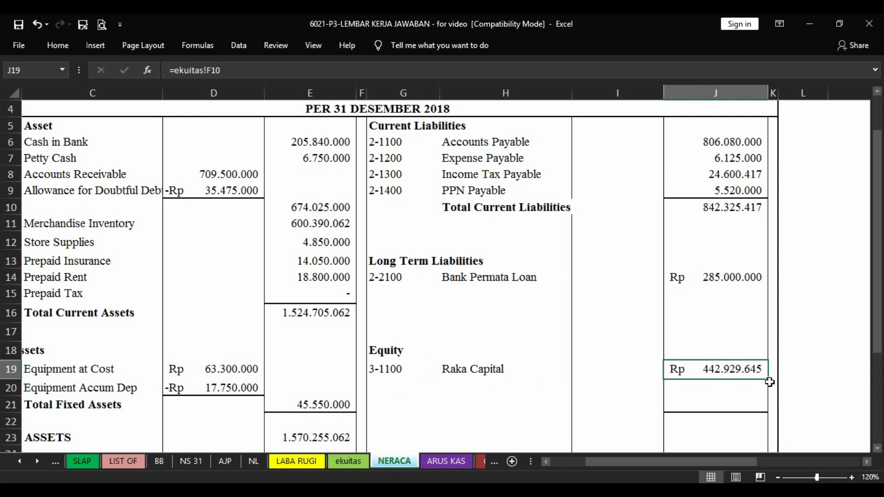
key(Left)
key(Left)
key(Left)
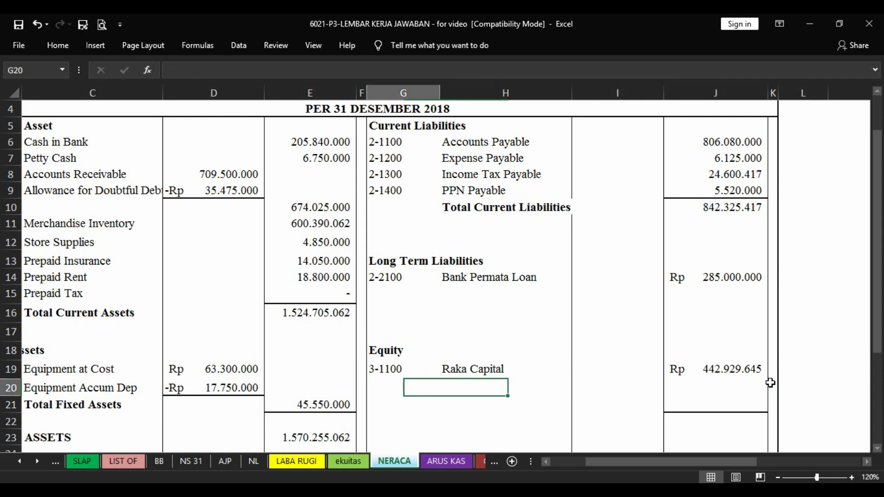
key(Right)
key(Right)
key(Right)
key(Down)
key(Left)
key(Left)
key(Left)
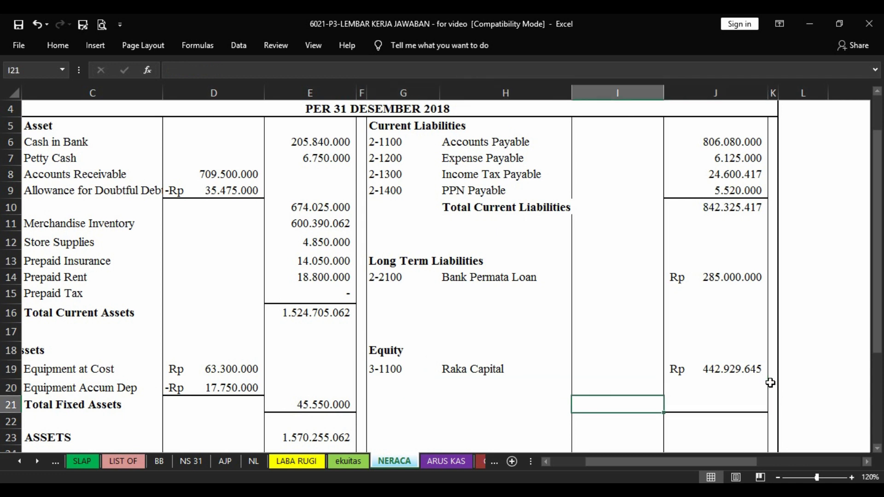
Make the hidden TOTAL LIABILITIES & EQUITY amount in J23 and its label in G23 visible
key(Down)
key(Down)
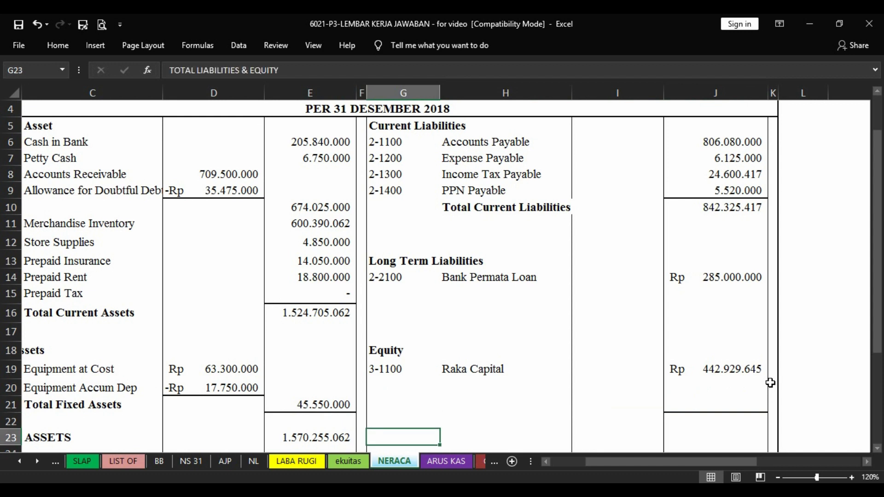
key(Down)
key(Up)
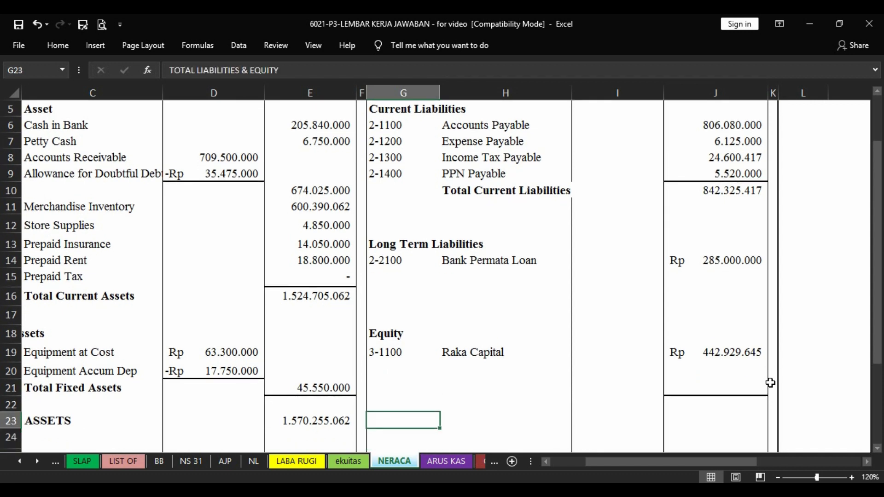
key(Right)
key(Right)
key(Right)
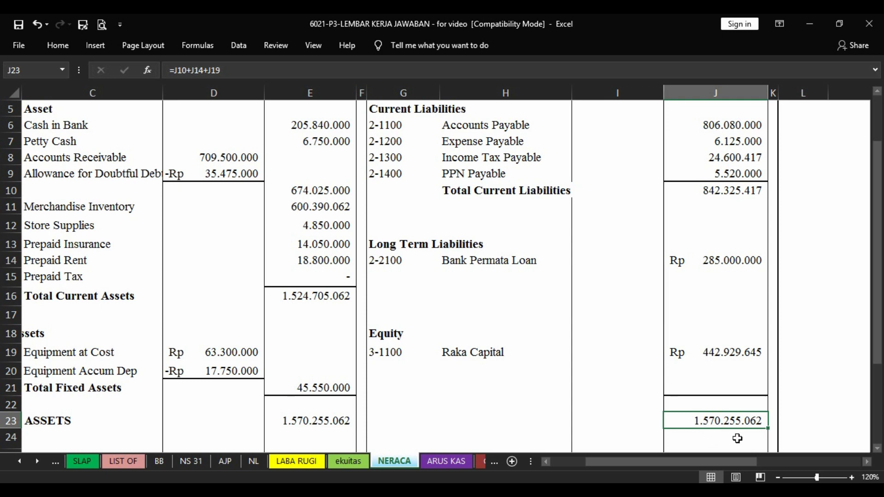
key(Left)
key(Left)
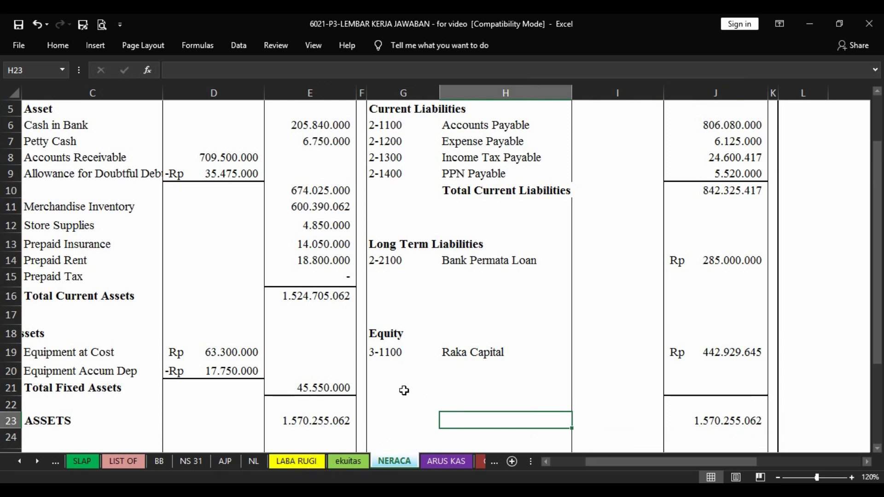
key(Left)
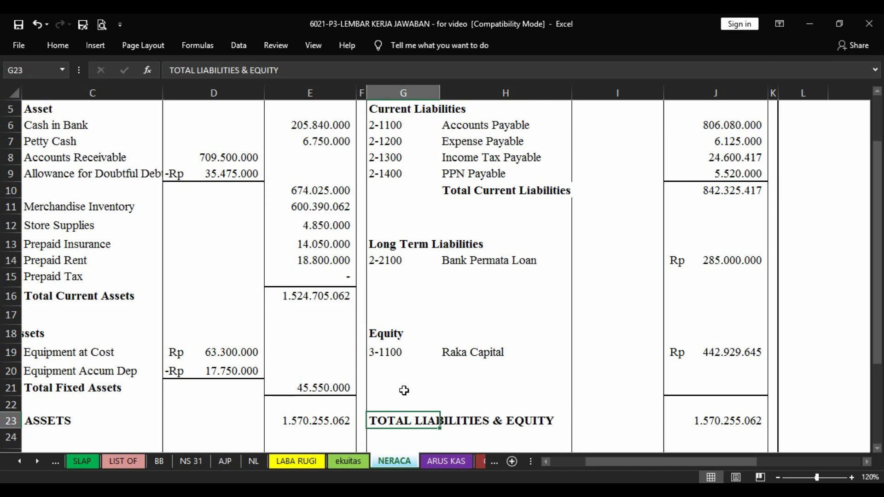
Examine the end of the balance sheet below the totals row, down to row 32
key(Down)
key(Down)
key(Down)
key(Down)
key(Down)
key(Down)
key(Down)
key(Down)
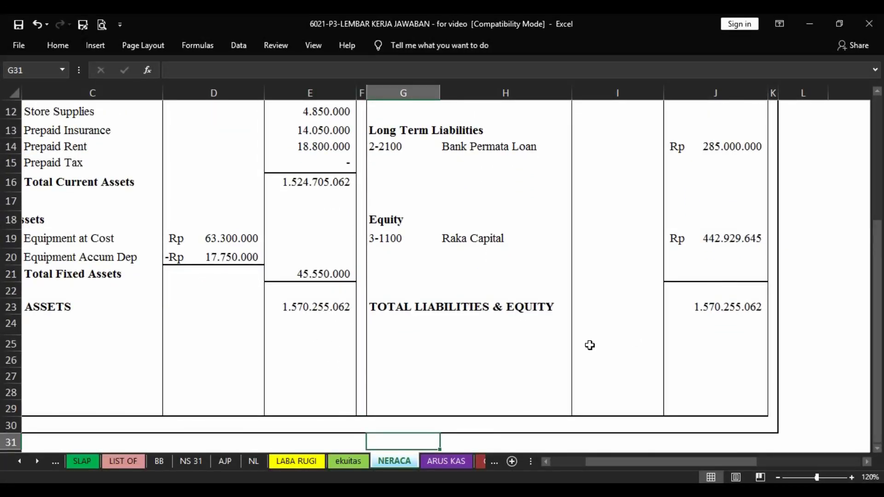
key(Down)
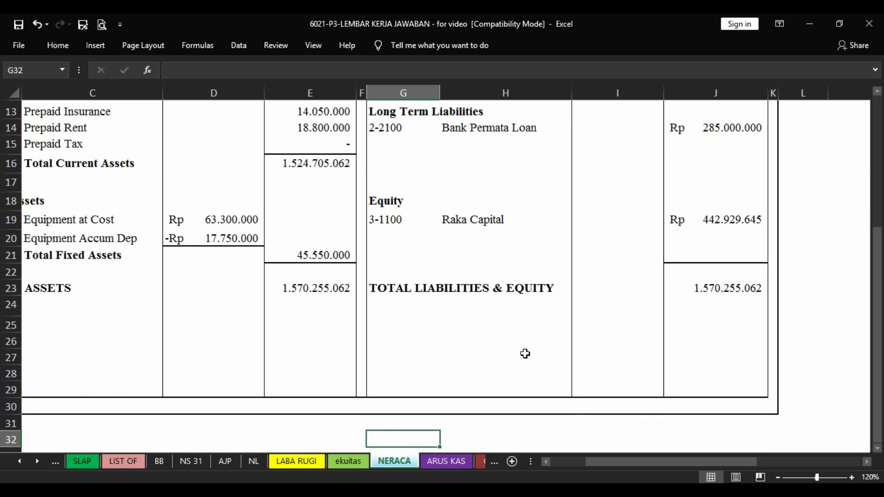
Open the cash flow report on the ARUS KAS sheet and go up to its Net Earning line
click(451, 463)
click(213, 345)
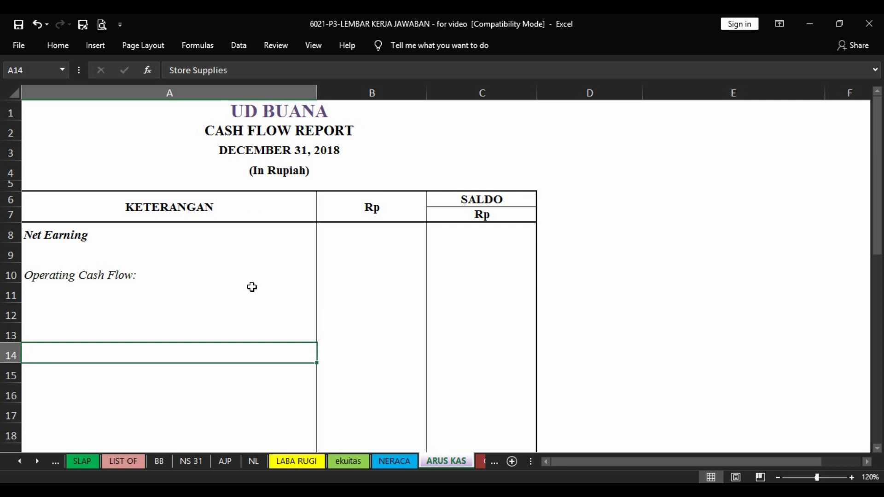
key(Up)
key(Up)
key(Up)
key(Up)
key(Up)
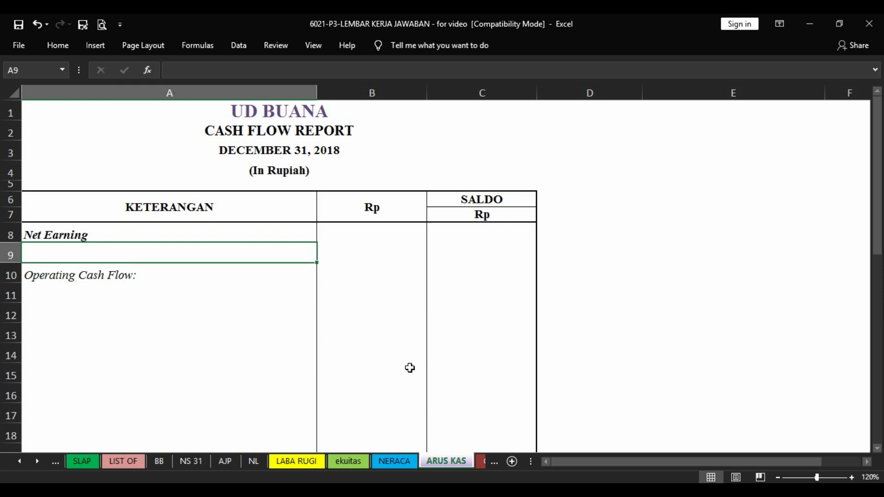
Review the balance sheet on NERACA and the Earning After Income Tax figure on LABA RUGI as sources for the cash flow
click(394, 462)
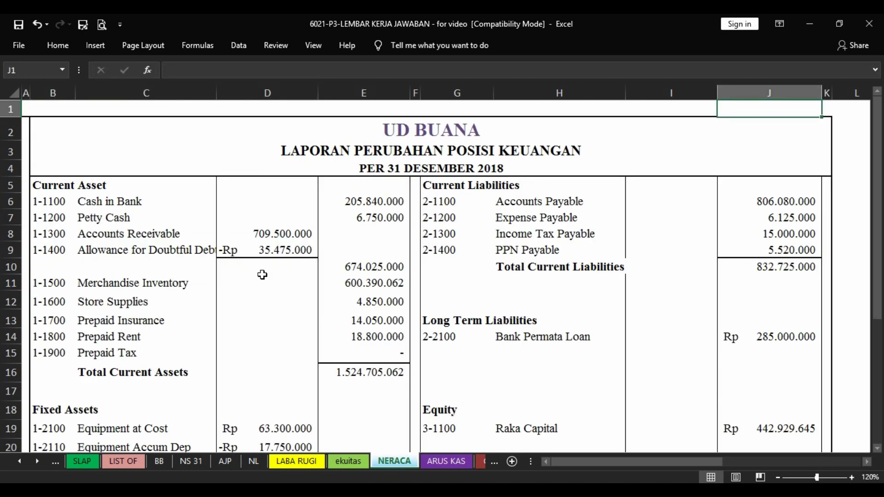
scroll(261, 275, down, 1)
scroll(262, 275, up, 1)
scroll(262, 275, down, 2)
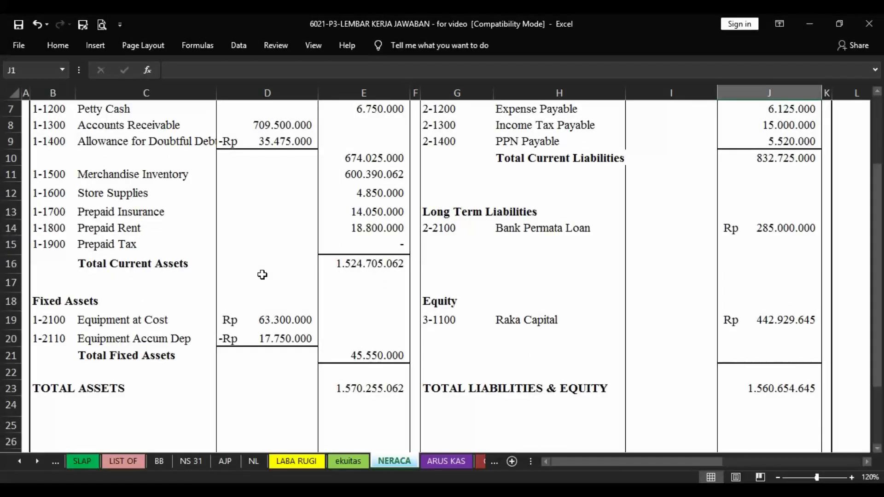
click(304, 461)
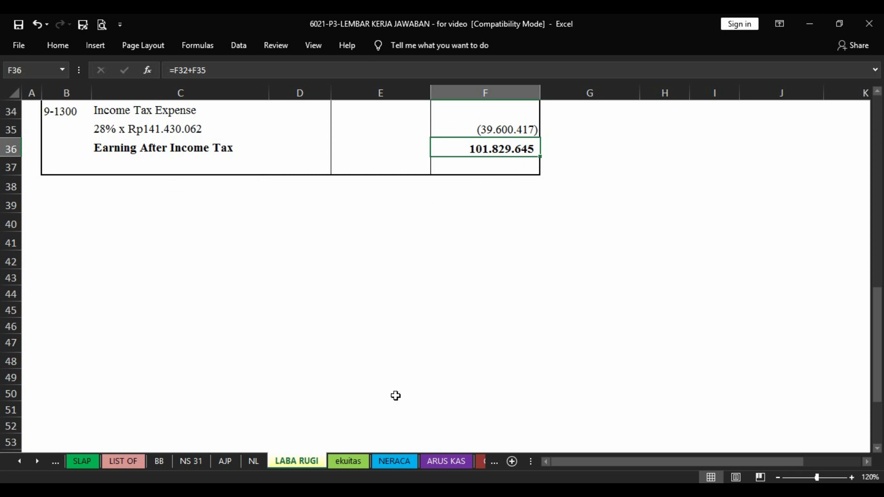
click(386, 463)
scroll(258, 318, up, 2)
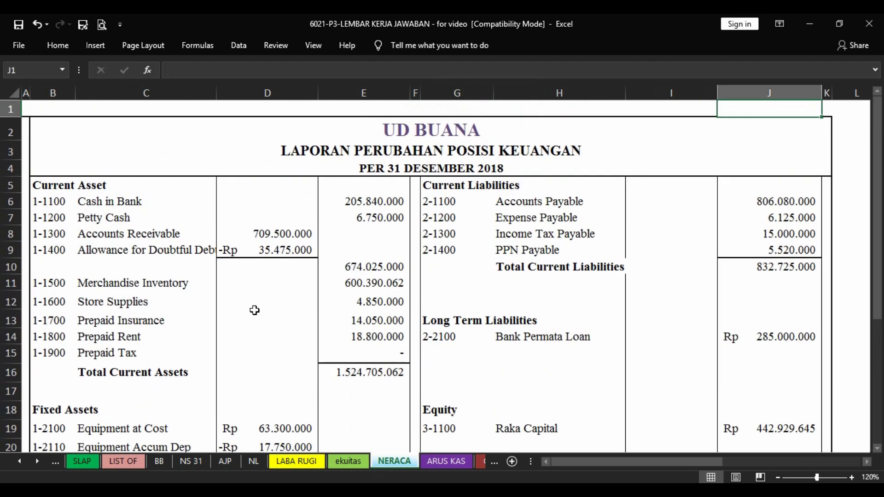
scroll(254, 310, down, 1)
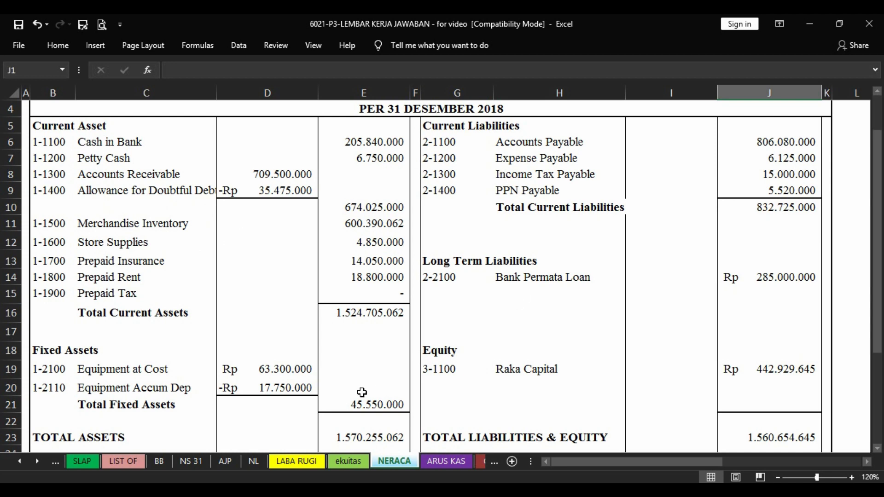
Examine the Operating, Investing and Financing Cash Flow sections of the ARUS KAS report
click(442, 460)
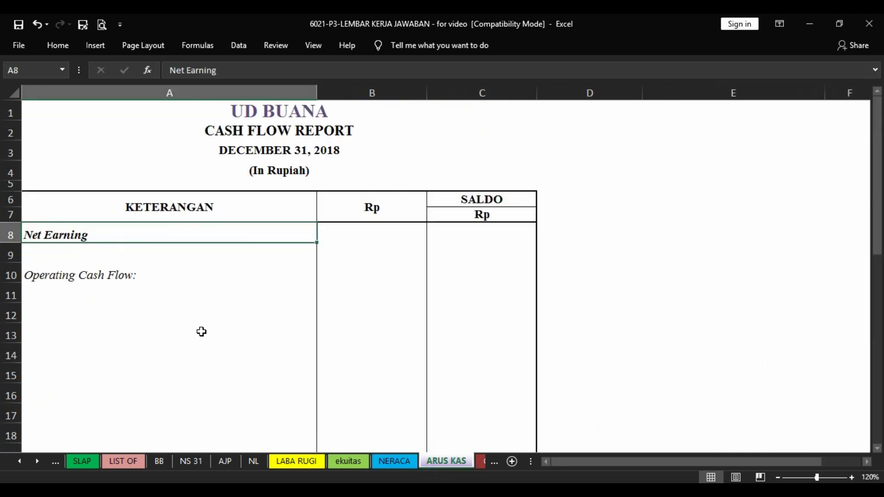
scroll(151, 329, down, 3)
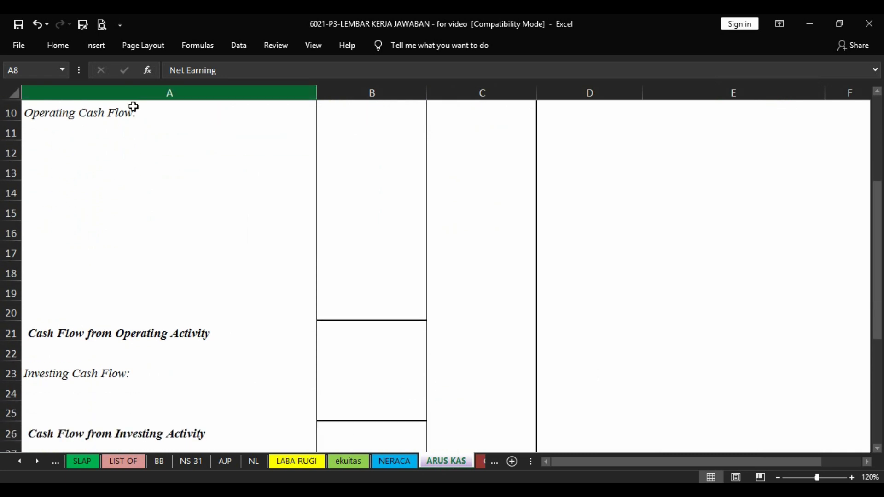
click(141, 111)
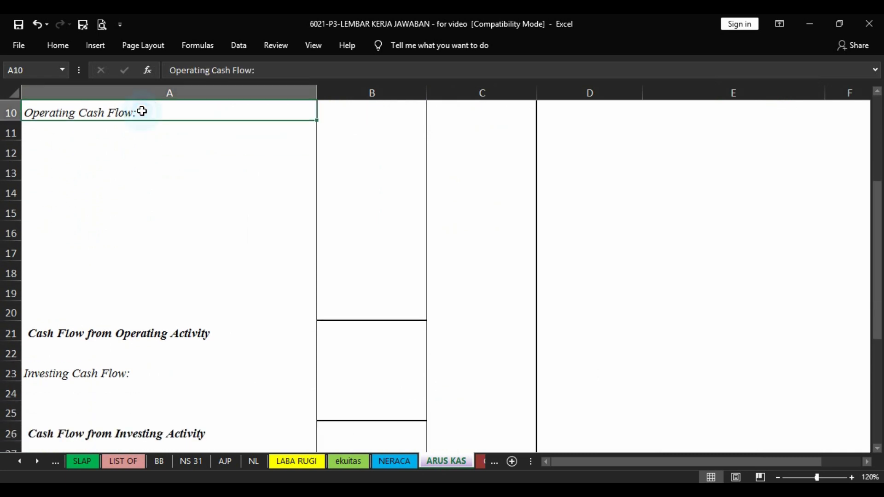
click(102, 376)
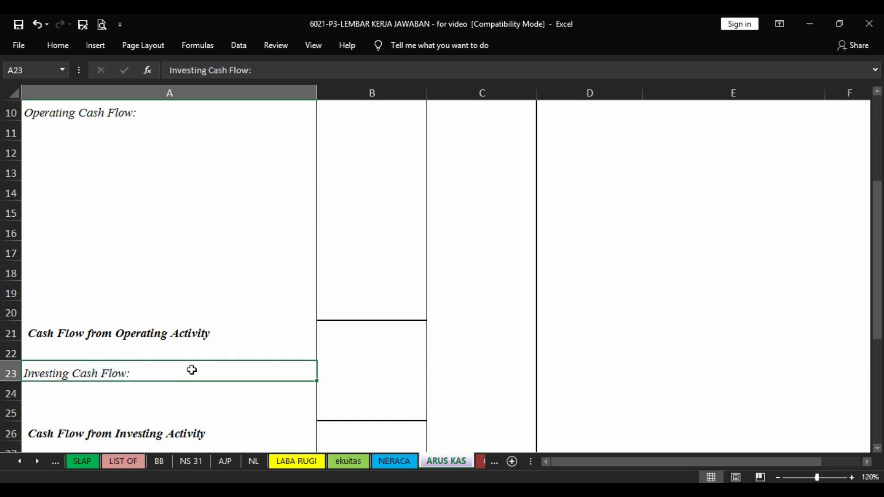
scroll(192, 370, down, 2)
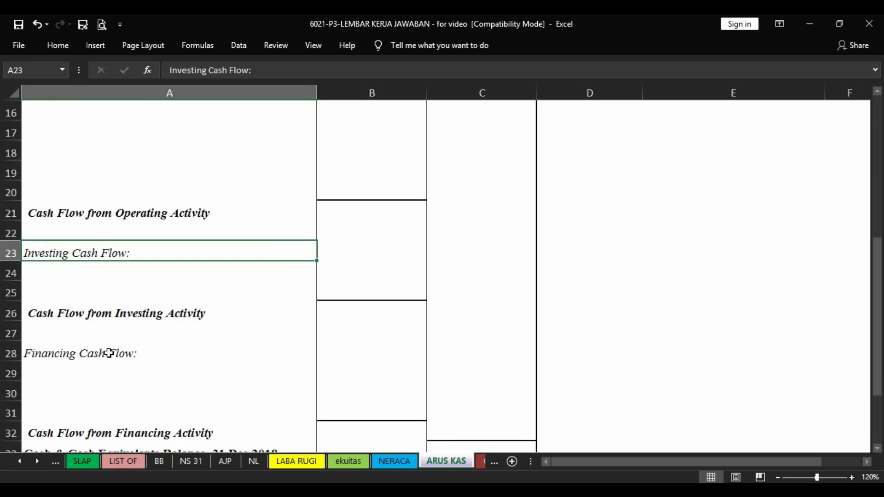
click(183, 361)
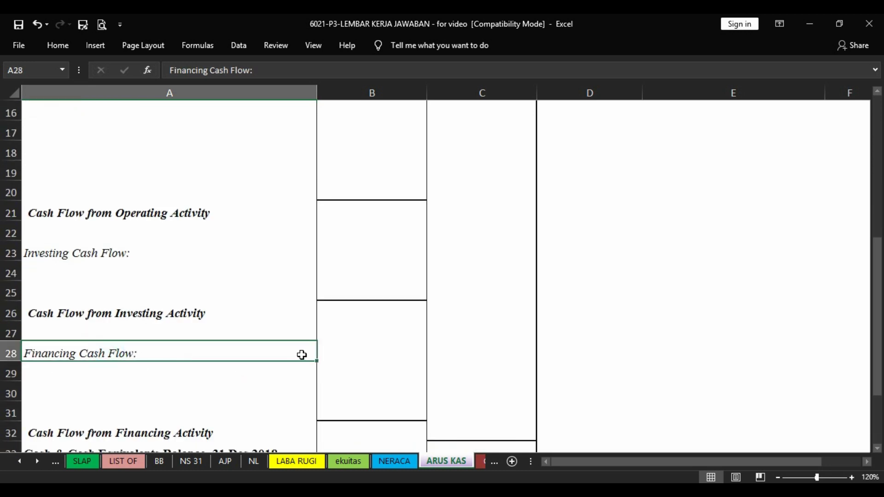
scroll(300, 355, up, 4)
Compare the NERACA balance sheet accounts with the Operating Cash Flow section of the ARUS KAS sheet
click(394, 461)
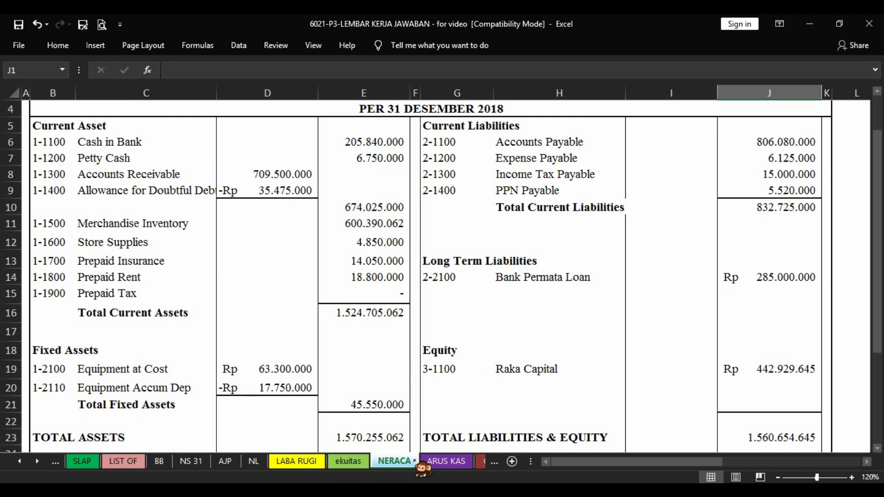
click(446, 462)
click(54, 214)
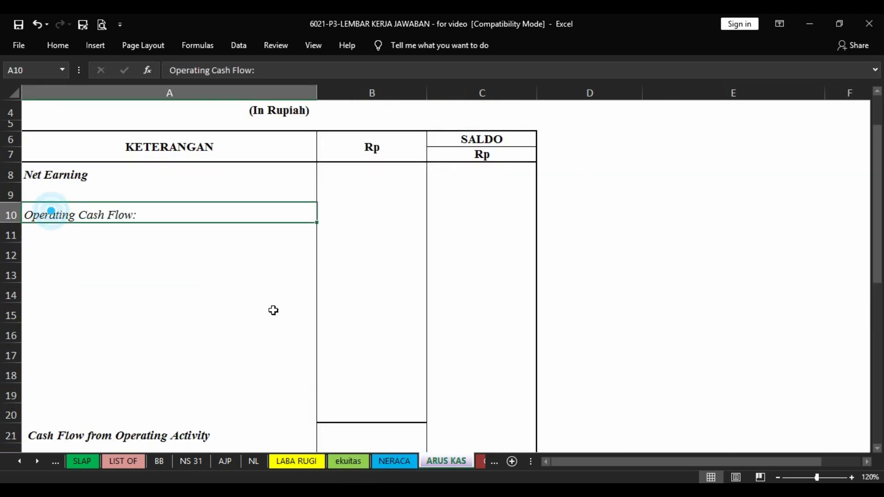
click(395, 462)
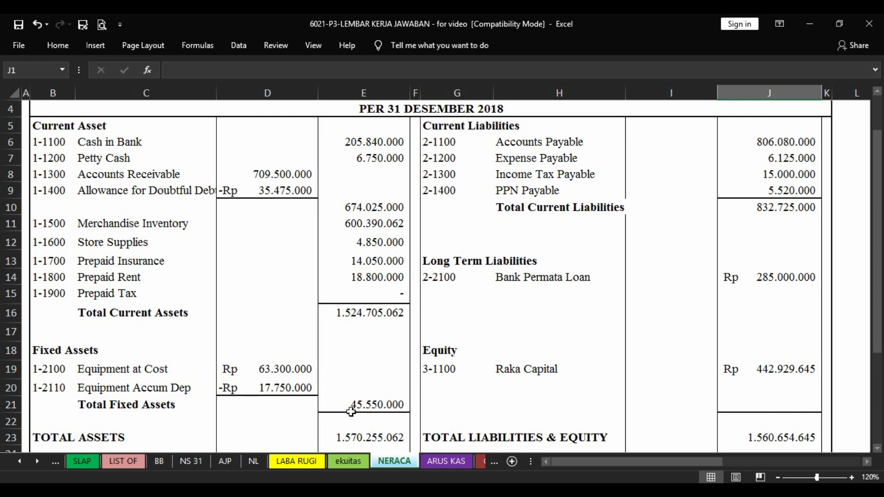
click(446, 463)
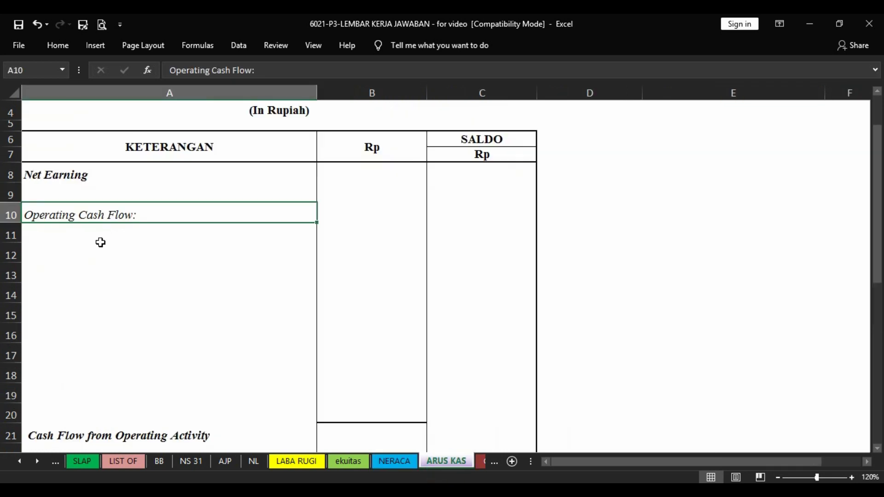
click(52, 234)
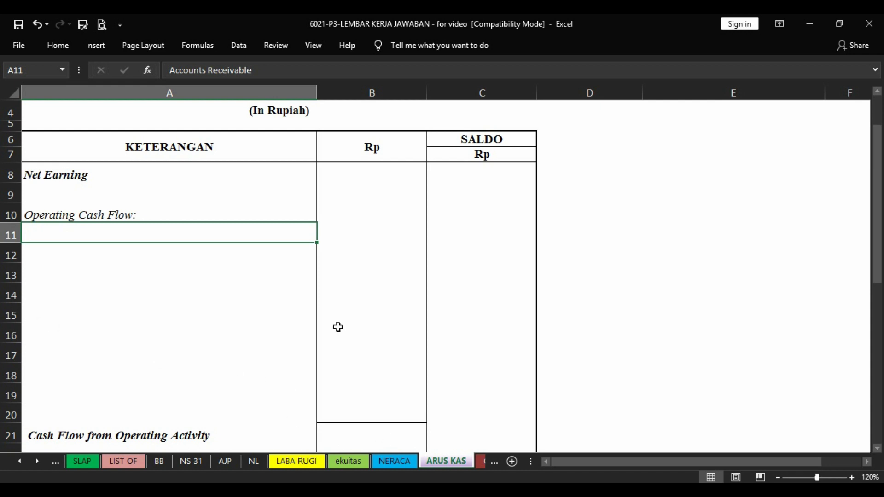
scroll(392, 398, up, 1)
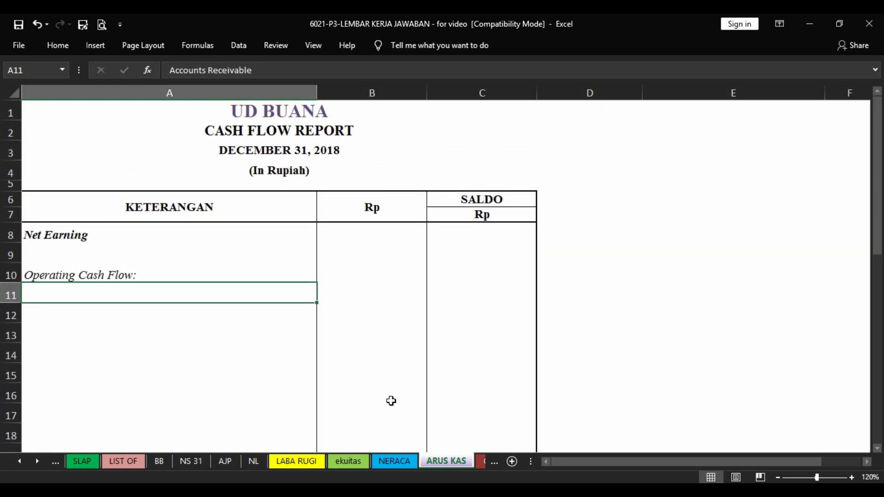
scroll(306, 413, down, 4)
scroll(305, 413, up, 4)
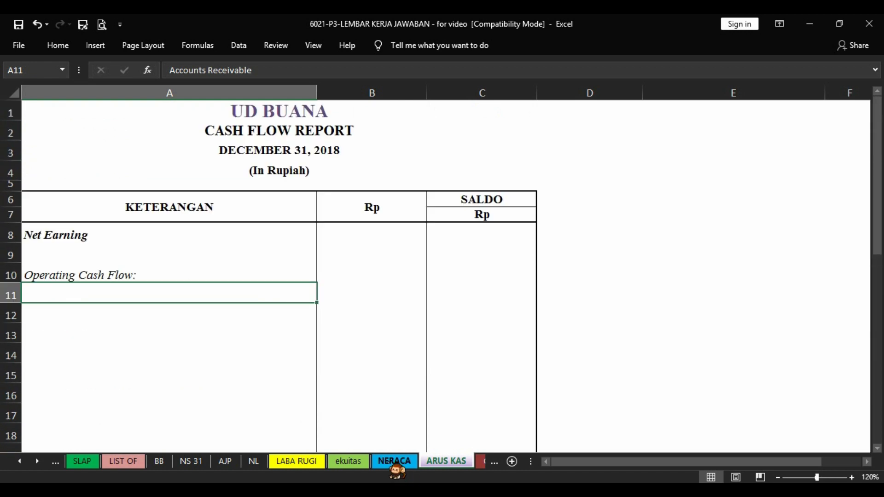
Check the current asset accounts from Accounts Receivable to Prepaid Tax on the NERACA sheet
click(394, 461)
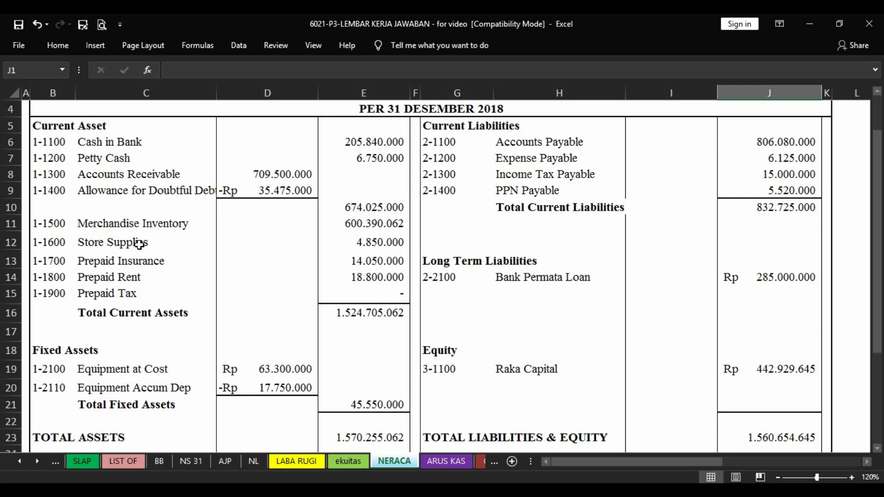
click(113, 178)
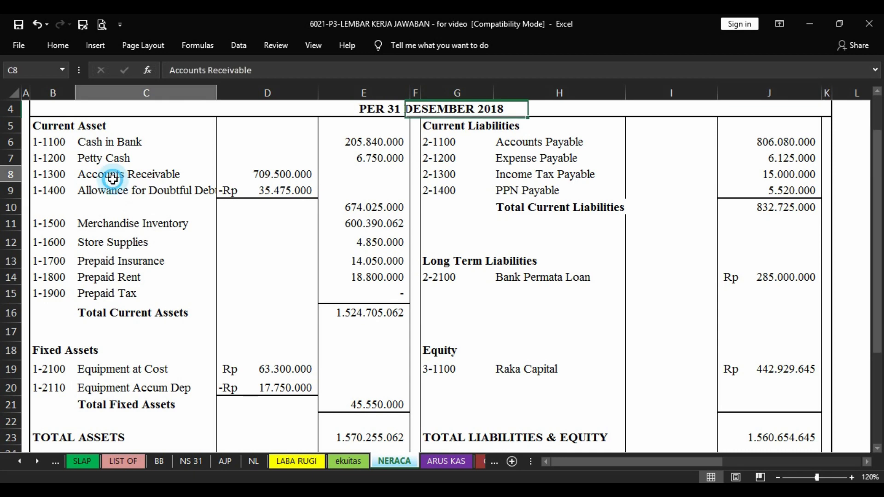
click(127, 291)
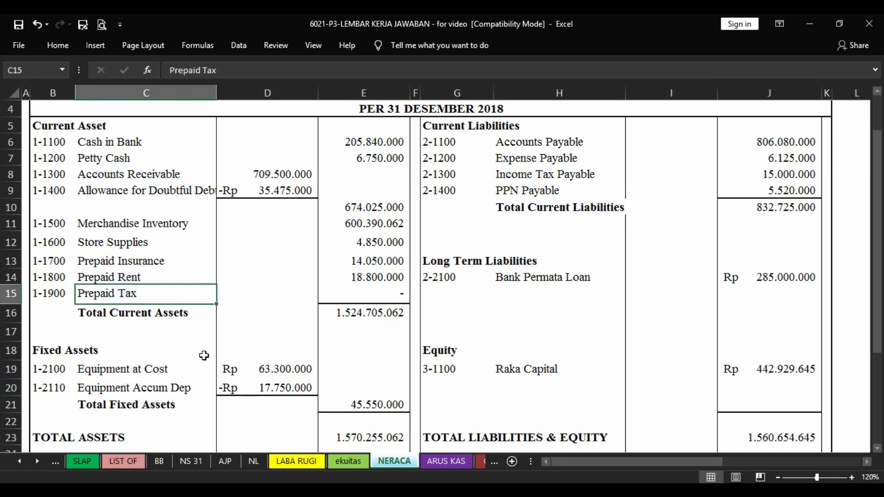
Make the hidden Net Earning amount in C8 of the ARUS KAS sheet, linked to 'LABA RUGI'!F36, visible
click(445, 460)
click(99, 298)
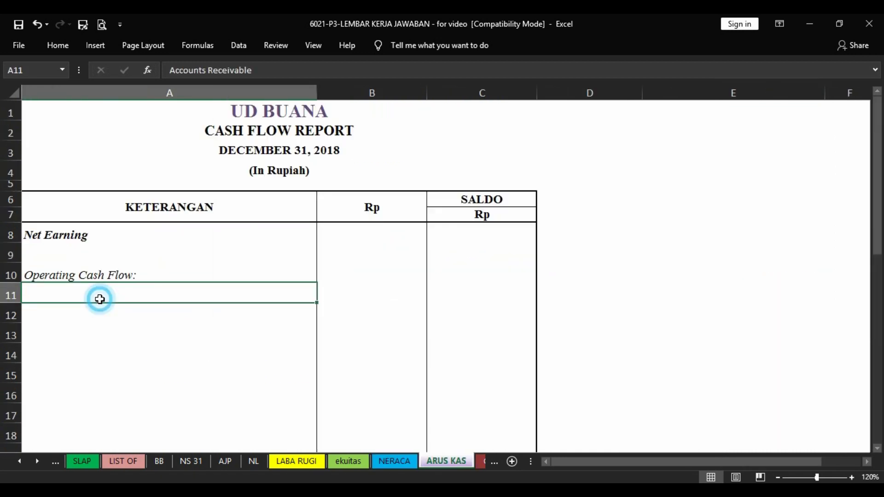
click(82, 235)
key(Right)
key(Right)
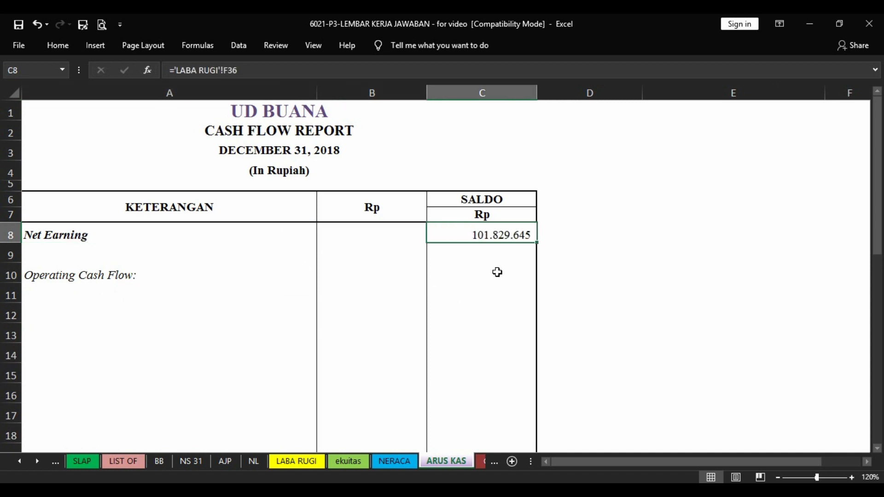
Make the hidden Accounts Receivable label in A11 and its amount in B11, linked to -NERACA!D8, visible under Operating Cash Flow
key(Left)
key(Left)
key(Down)
key(Down)
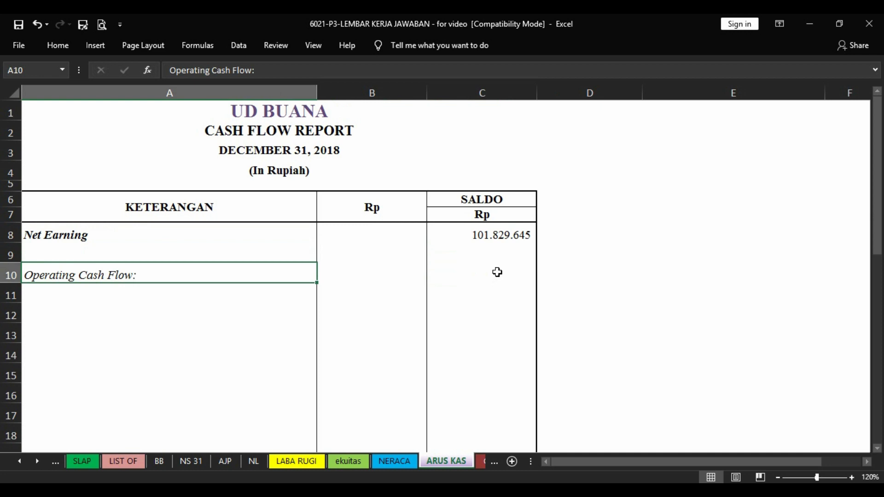
key(Down)
key(Right)
key(Left)
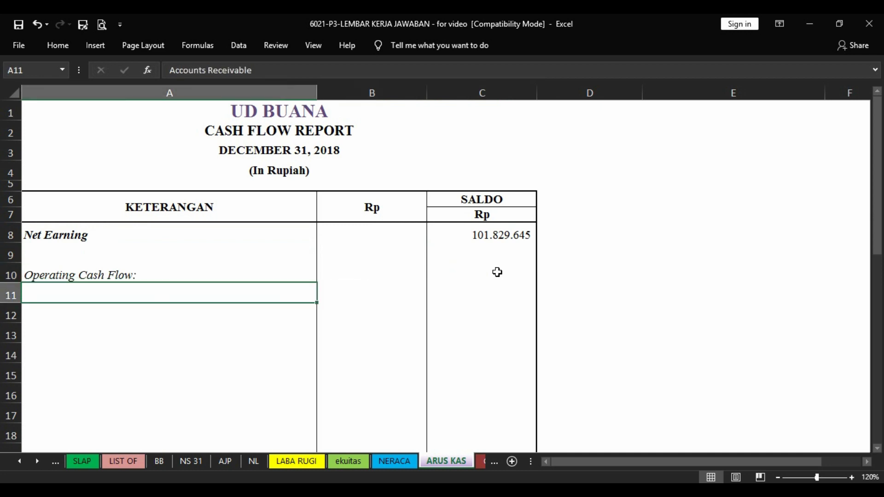
key(Right)
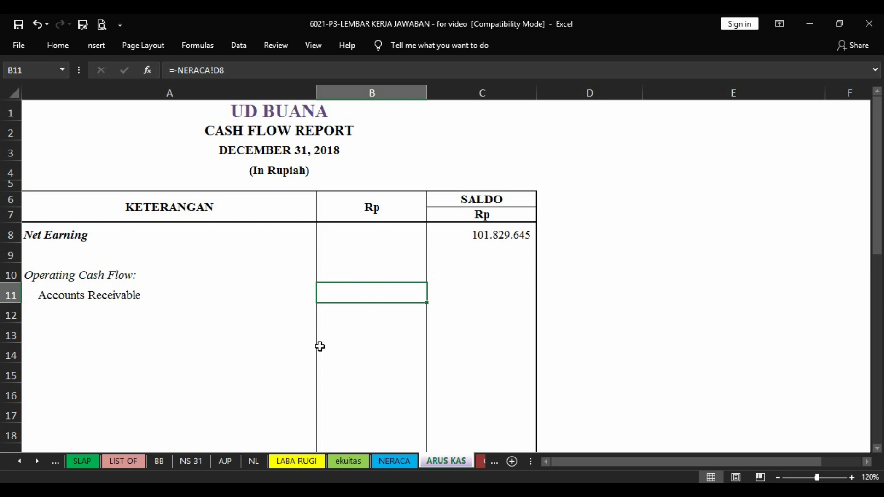
key(Left)
key(Right)
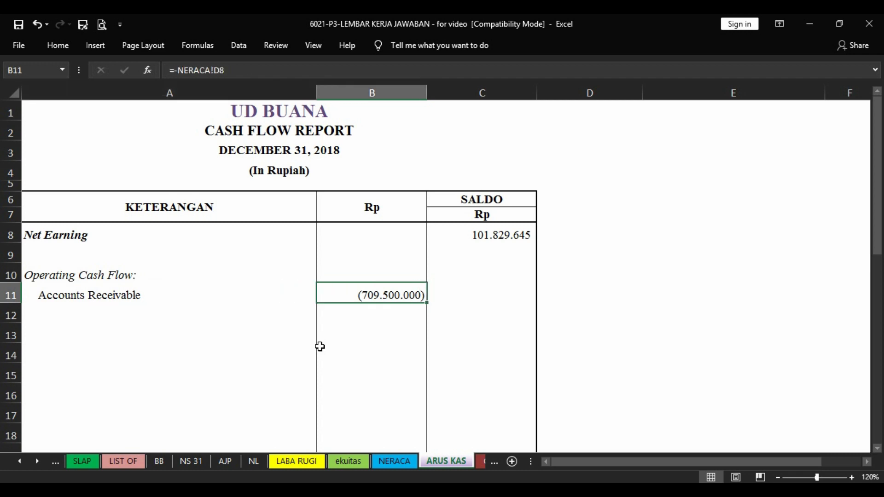
Compare the Net Earning amount in C8 with the Accounts Receivable label and amount in row 11
click(512, 234)
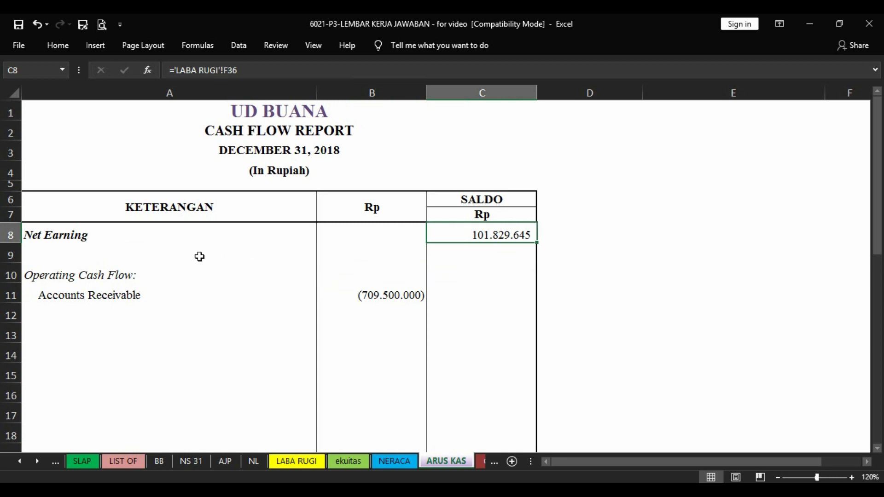
key(Left)
key(Down)
key(Down)
key(Down)
key(Left)
key(Right)
key(Left)
key(Right)
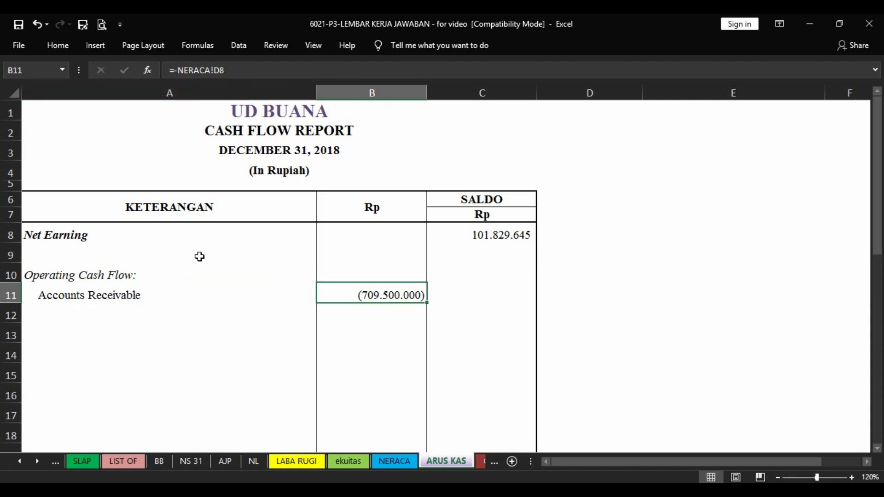
key(Left)
key(Right)
key(Down)
key(Up)
key(Left)
key(Left)
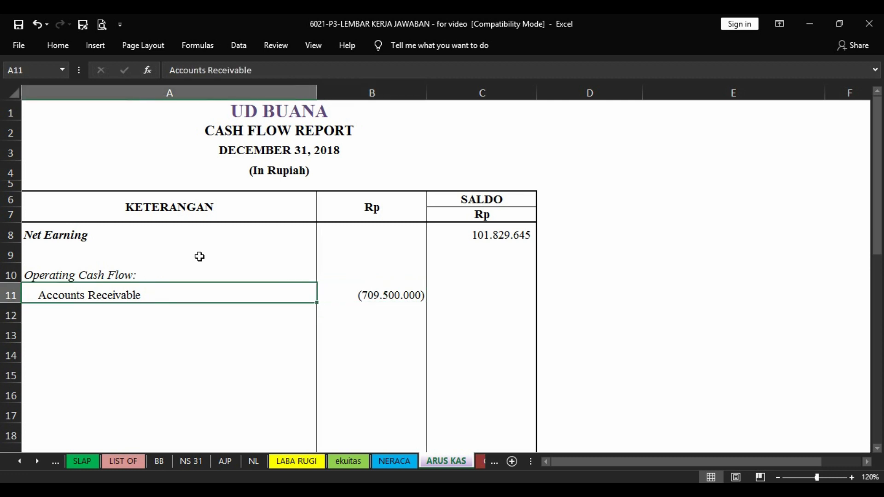
Look through the still-hidden Operating Cash Flow account labels in column A, down to row 21 and back to row 11
key(Down)
key(Down)
key(Down)
key(Down)
key(Down)
key(Down)
key(Down)
key(Down)
key(Down)
key(Down)
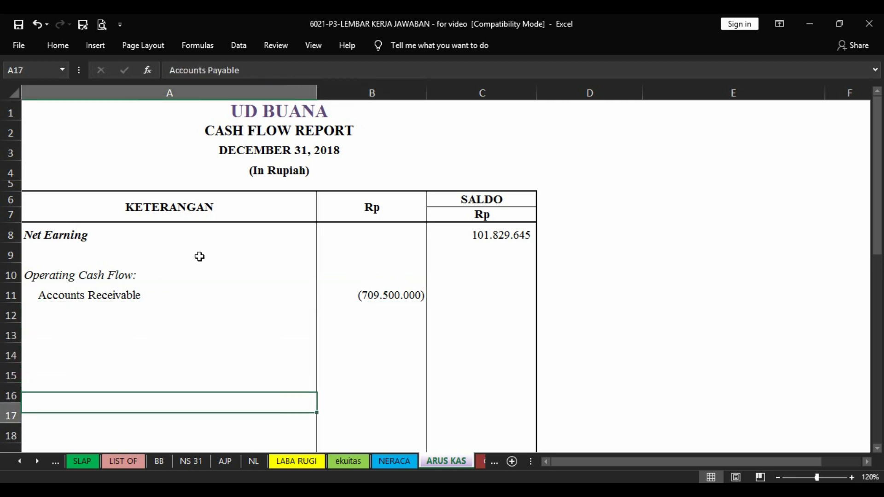
key(Up)
key(Up)
key(Up)
key(Up)
key(Up)
key(Up)
key(Up)
key(Up)
key(Up)
key(Up)
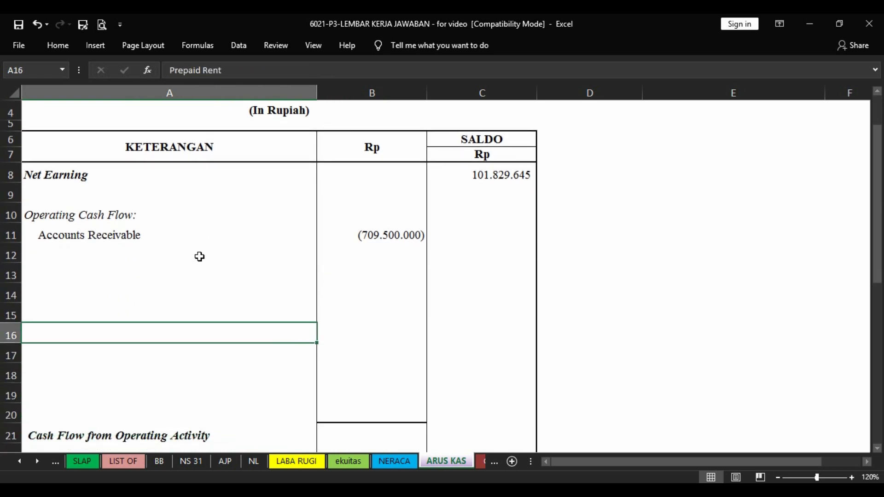
Make the hidden Allowance for Doubtful Debt label in A12 and its amount in B12, linked to -NERACA!D9, visible
key(Down)
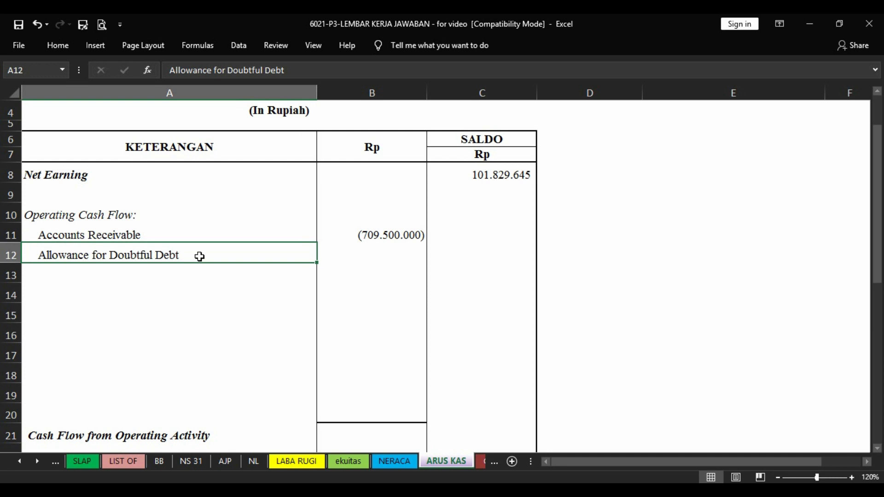
key(Right)
key(Left)
key(Right)
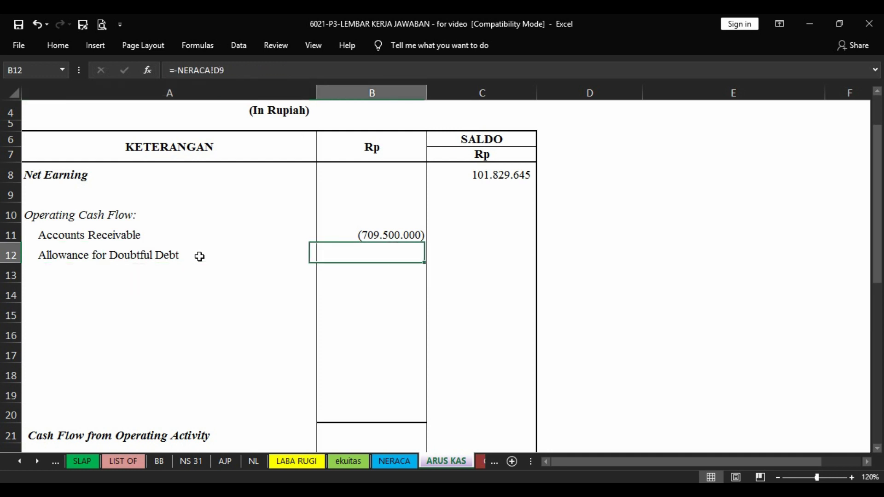
key(Right)
key(Left)
key(Left)
Make the hidden Merchandise Inventory and Store Supplies rows visible in A13:B14, with amounts linked to -NERACA!E11 and -NERACA!E12
key(Down)
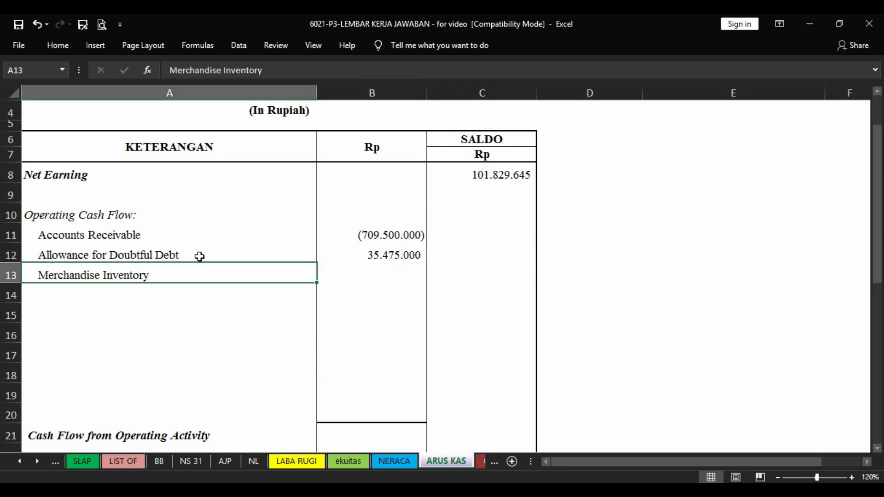
key(Right)
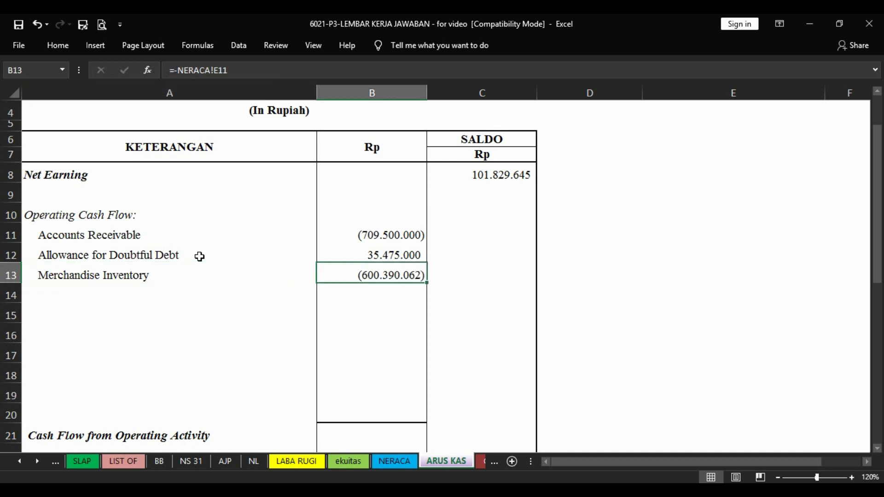
key(Left)
key(Down)
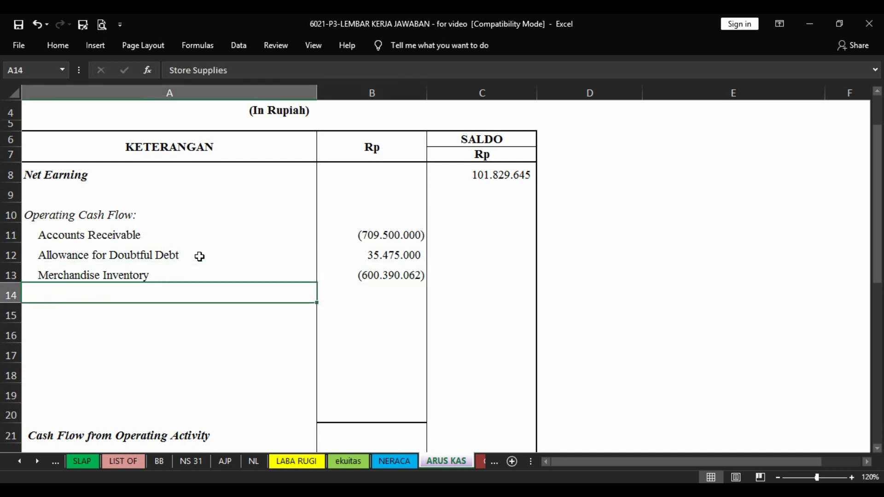
key(Right)
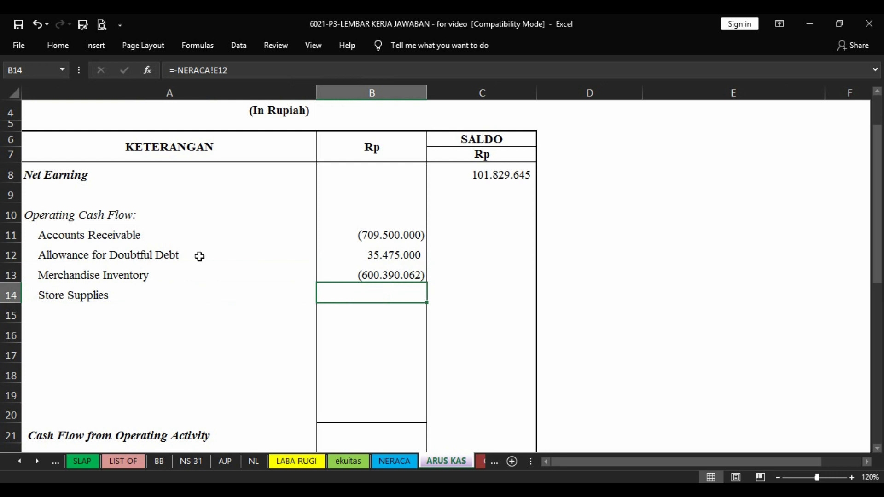
key(Left)
Make the hidden Prepaid Insurance and Prepaid Rent rows visible in A15:B16, with amounts linked to -NERACA!E13 and -NERACA!E14
key(Down)
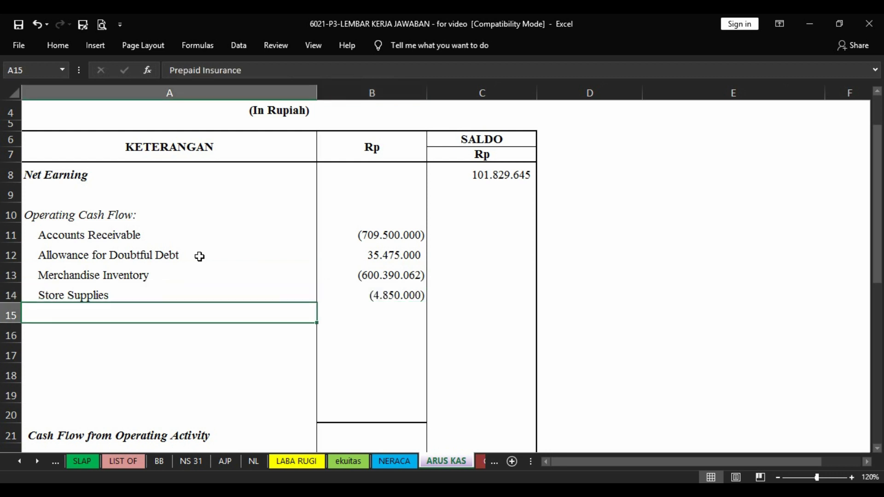
key(Right)
key(Left)
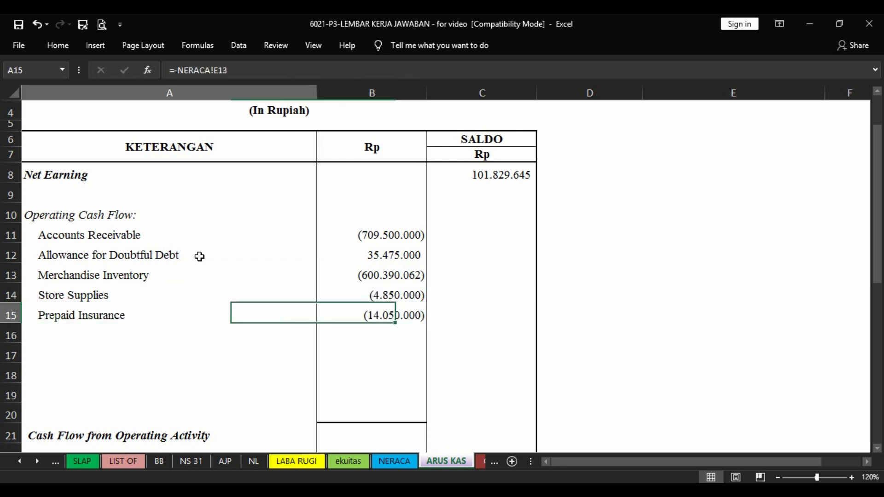
key(Down)
key(Right)
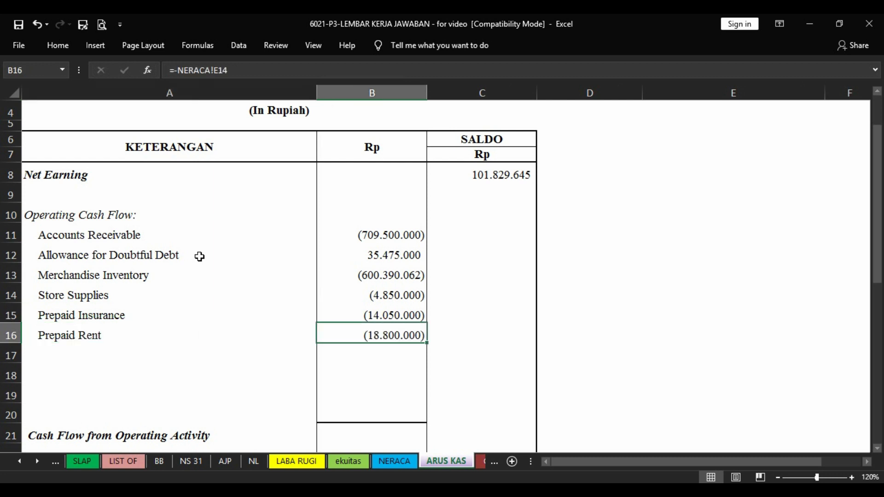
key(Left)
Check the Prepaid Rent amount and the Accounts Payable account under Current Liabilities on the NERACA sheet
key(Down)
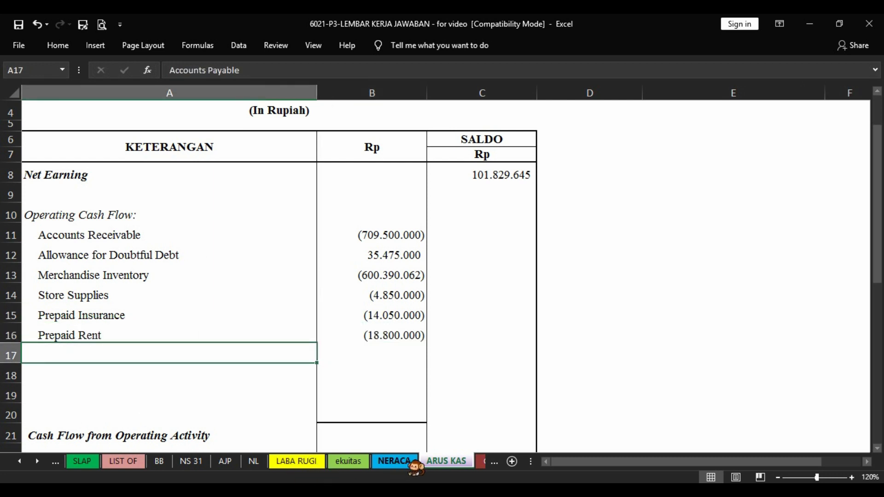
click(396, 460)
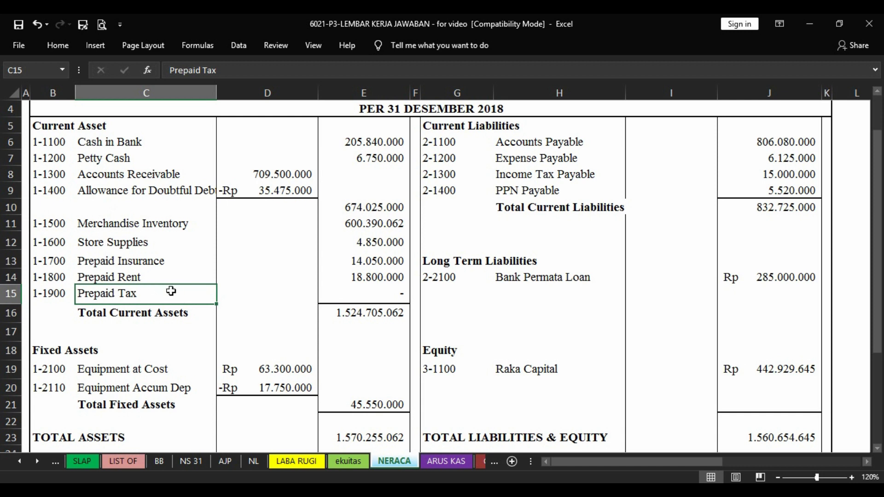
click(369, 279)
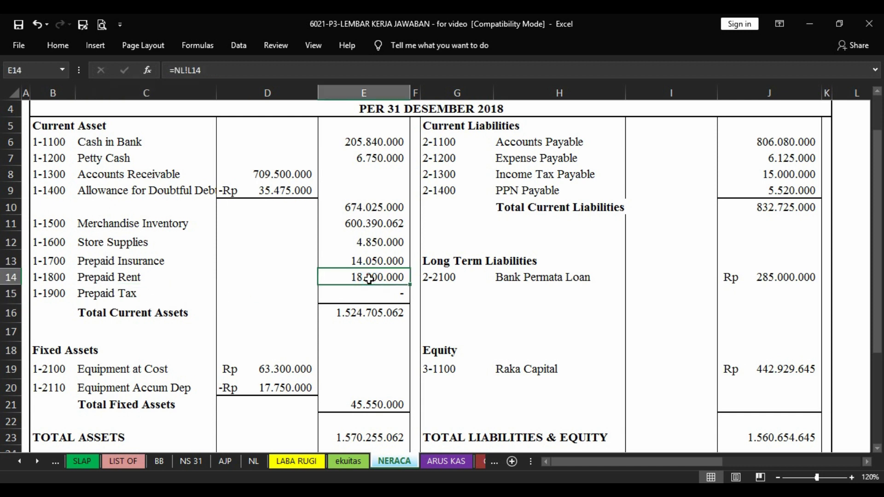
click(534, 143)
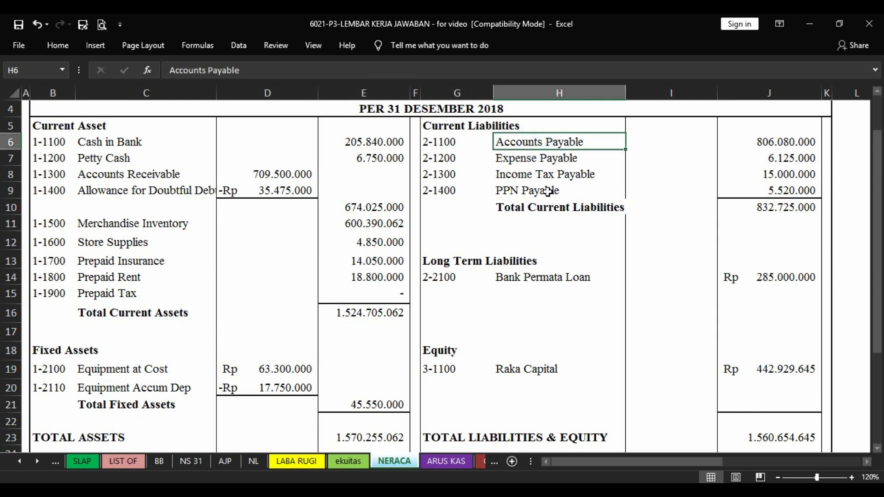
On the ARUS KAS sheet, make the hidden Accounts Payable label in A17 and its amount in B17 visible
click(446, 461)
key(Down)
key(Up)
key(Right)
key(Left)
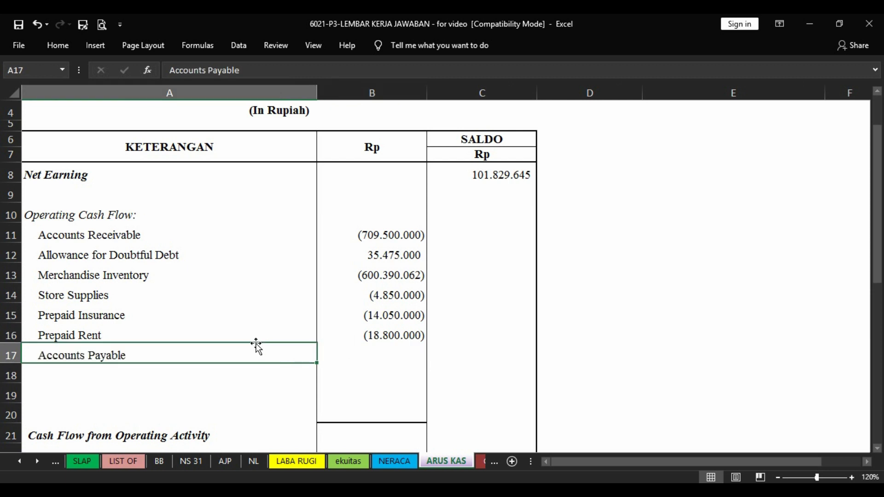
key(Right)
key(Left)
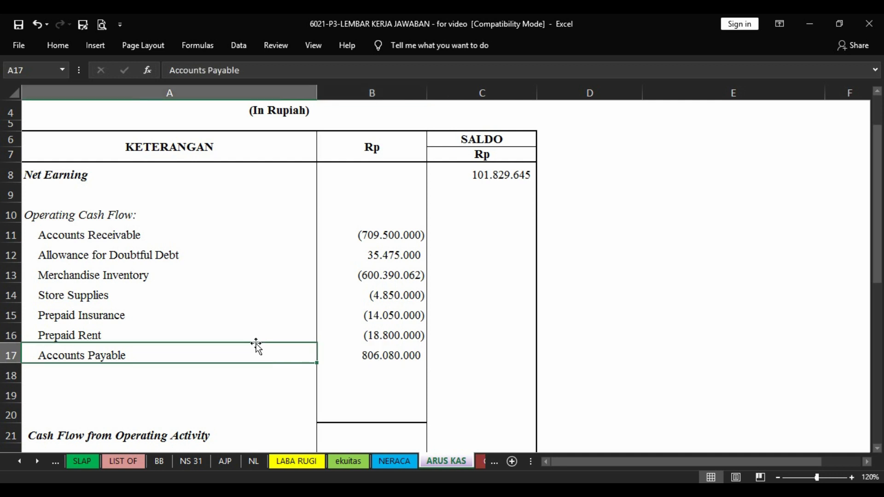
Make the hidden Expense Payable label in A18 and its amount in B18, linked to NERACA!J7, visible
key(Down)
key(Right)
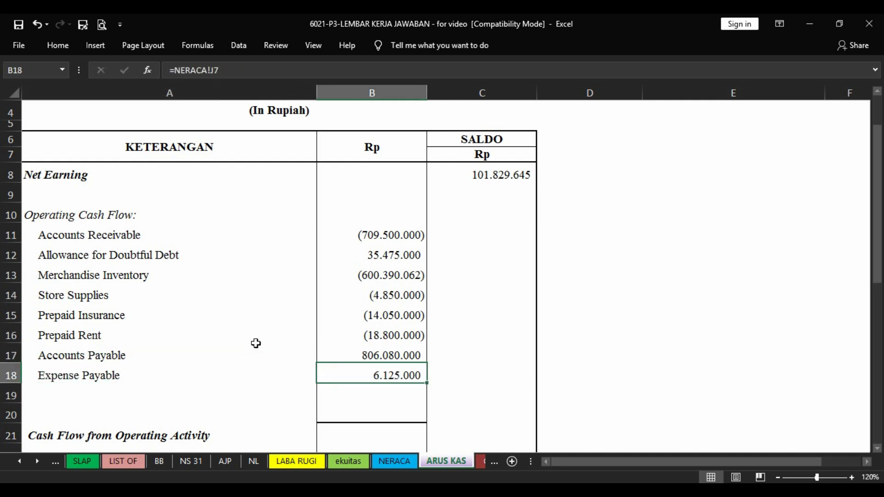
key(Left)
key(Up)
key(Down)
Make the hidden Income Tax Payable and PPN Payable rows visible in A19:B20, with amounts linked to NERACA!J8 and NERACA!J9
key(Down)
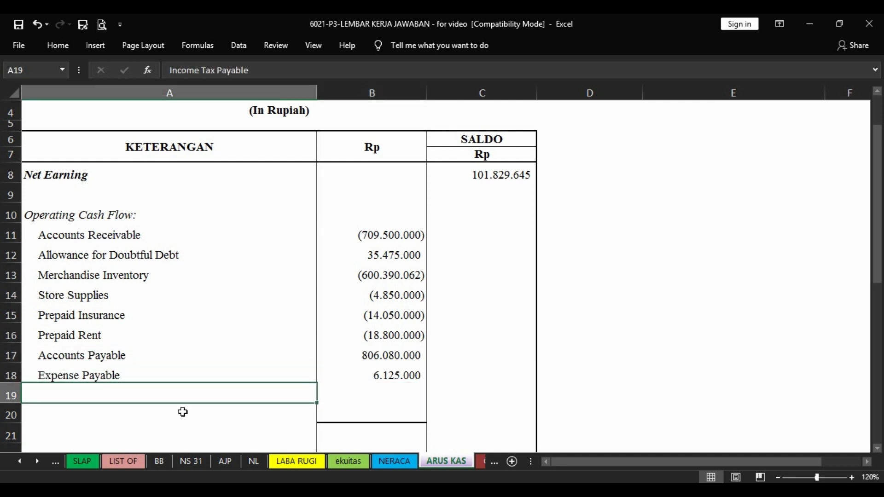
key(Right)
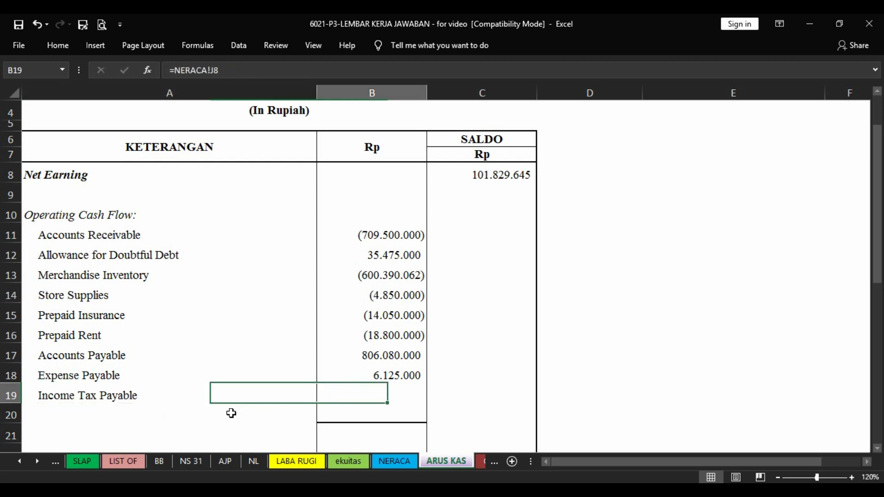
key(Left)
key(Down)
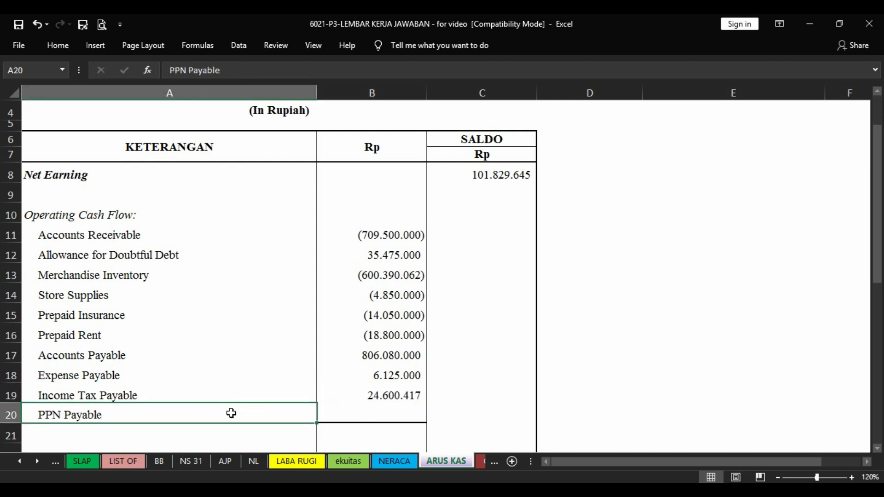
key(Right)
key(Down)
key(Down)
key(Up)
key(Up)
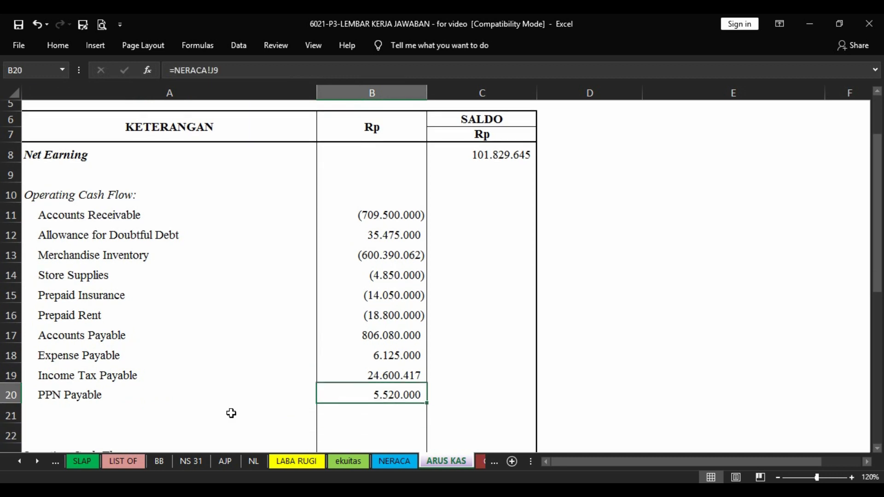
Check the Current Liabilities amounts on the NERACA sheet against the payables listed on the ARUS KAS sheet
click(379, 461)
scroll(580, 244, up, 4)
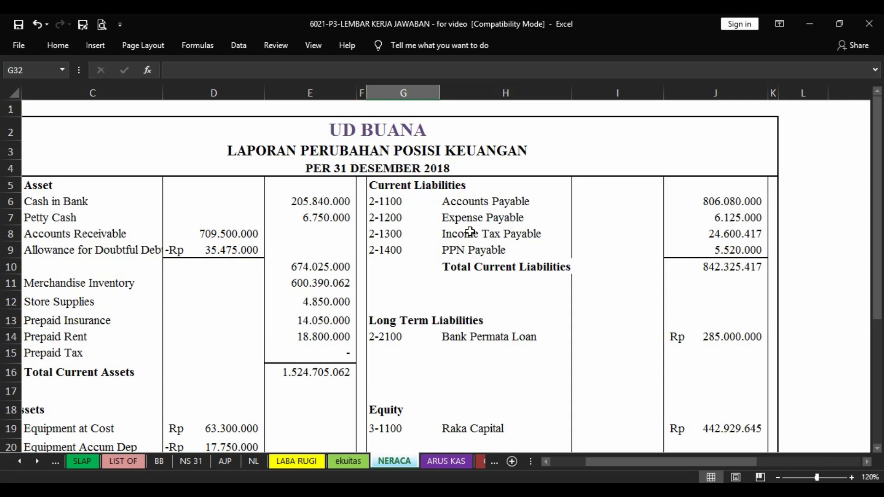
click(447, 461)
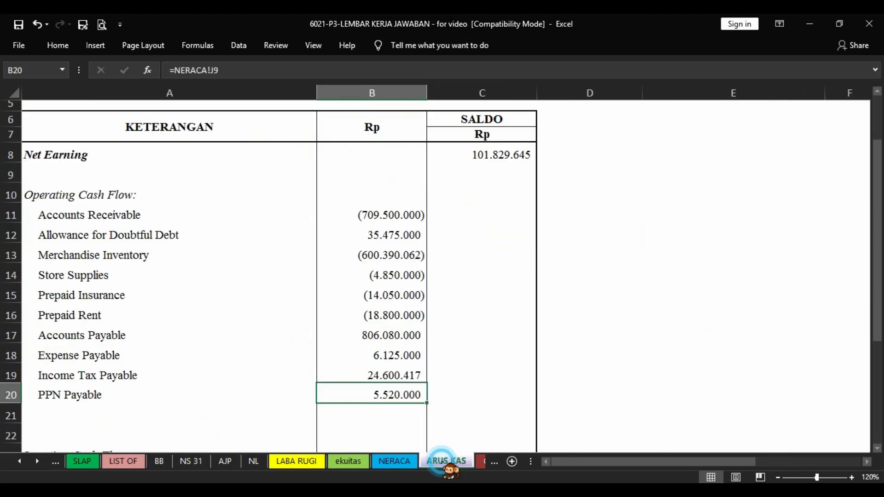
Make the operating cash flow total in C21, calculated with =SUM(B11:B20), visible
key(Right)
key(Down)
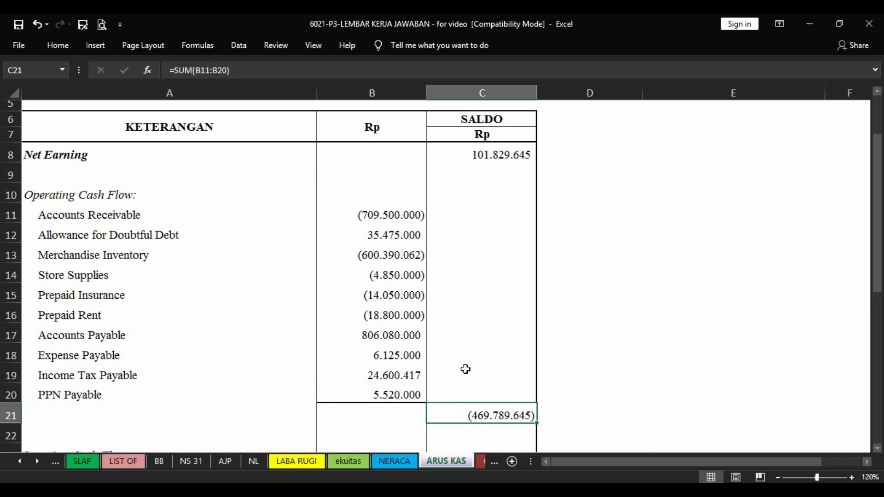
scroll(465, 369, down, 1)
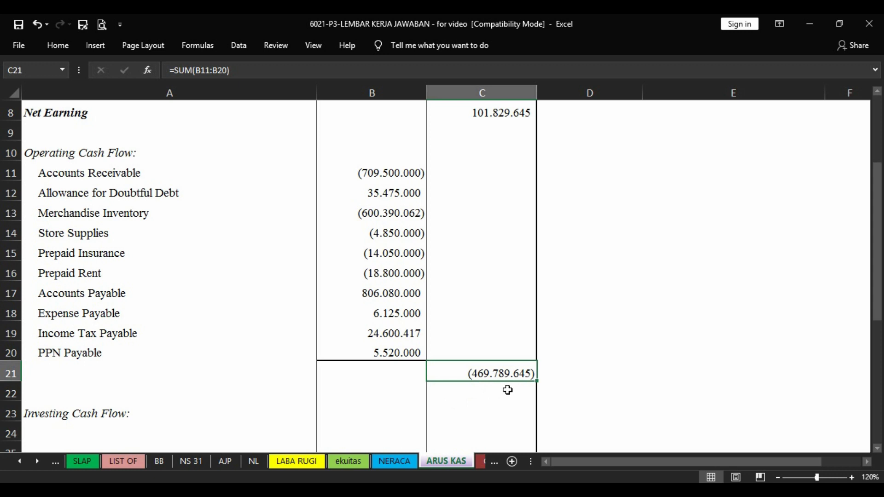
Inspect the hidden line labels in A24 and A25 under Investing Cash Flow
key(Down)
key(Down)
key(Down)
key(Down)
key(Down)
key(Down)
key(Down)
key(Down)
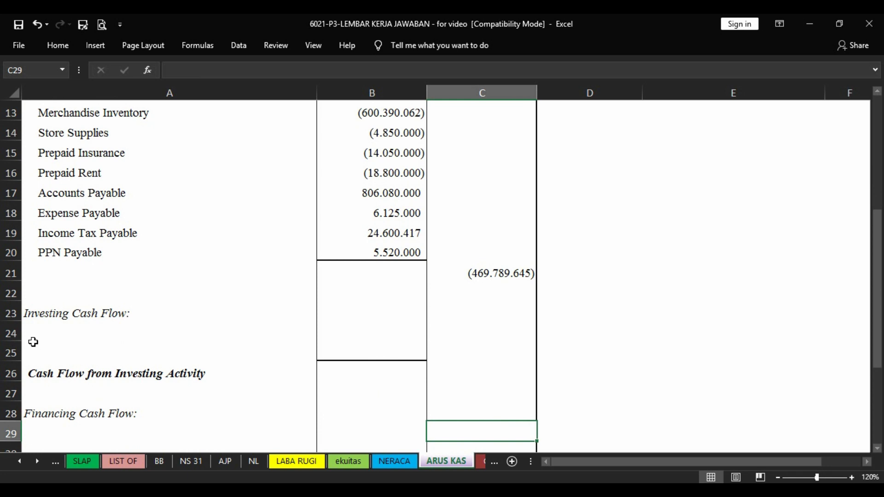
click(43, 336)
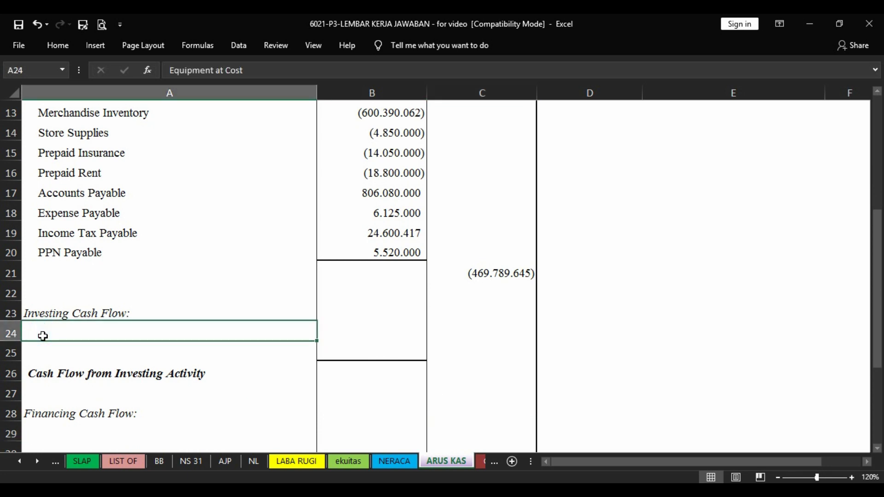
click(100, 351)
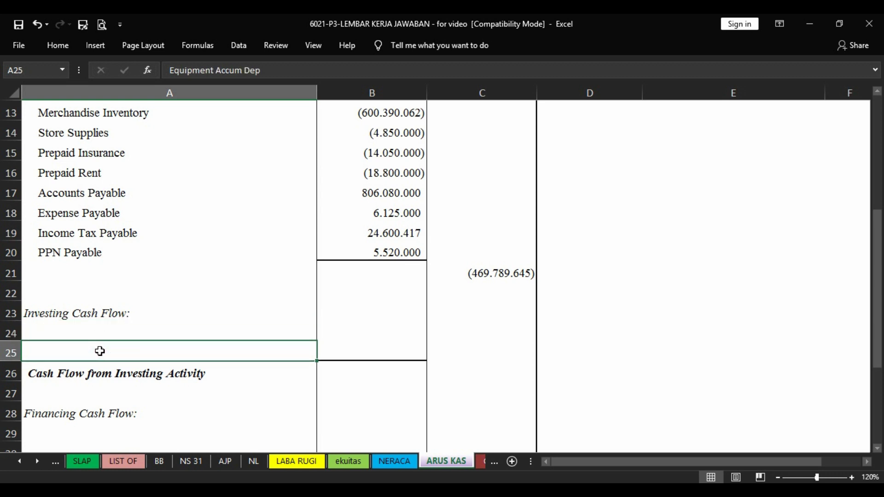
key(Up)
key(Down)
key(Up)
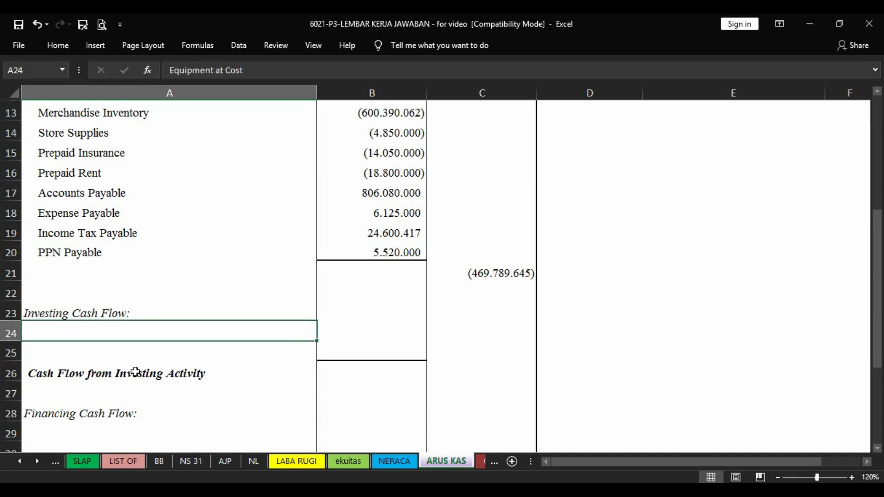
Check the Equipment at Cost and Equipment Accum Dep accounts under Fixed Assets on the NERACA sheet
click(394, 461)
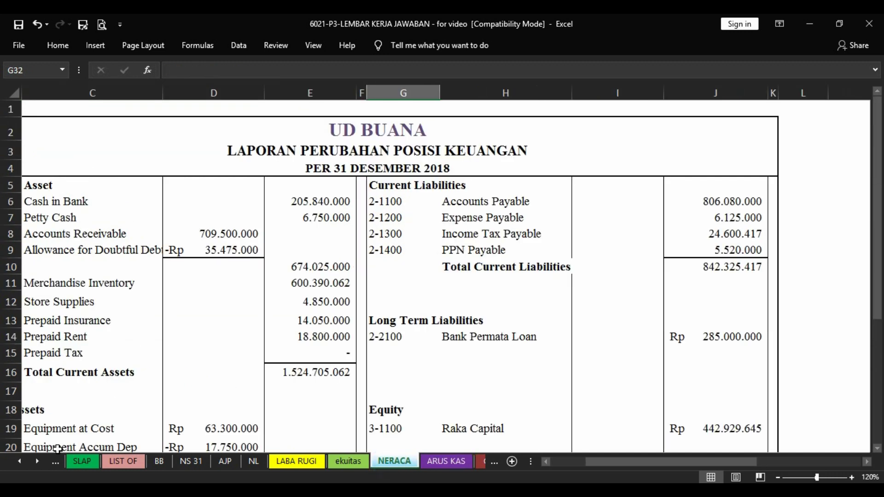
click(46, 431)
key(Left)
key(Left)
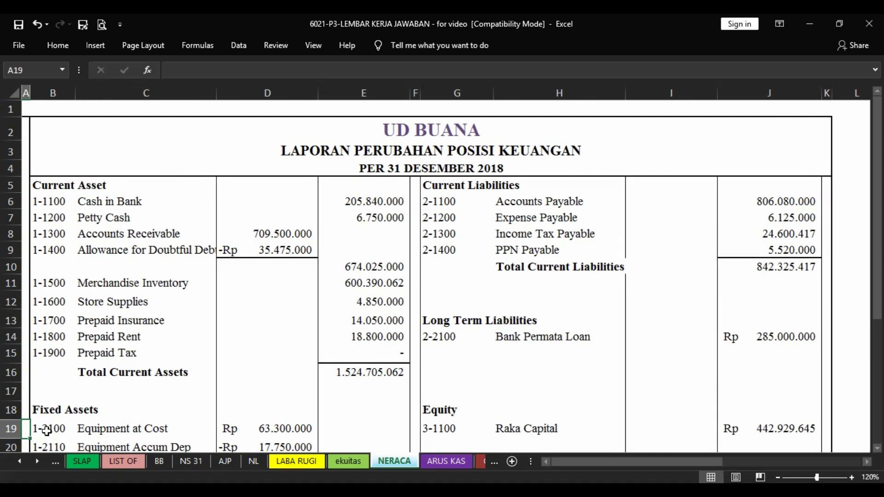
key(Right)
key(Right)
key(Down)
key(Down)
key(Down)
key(Down)
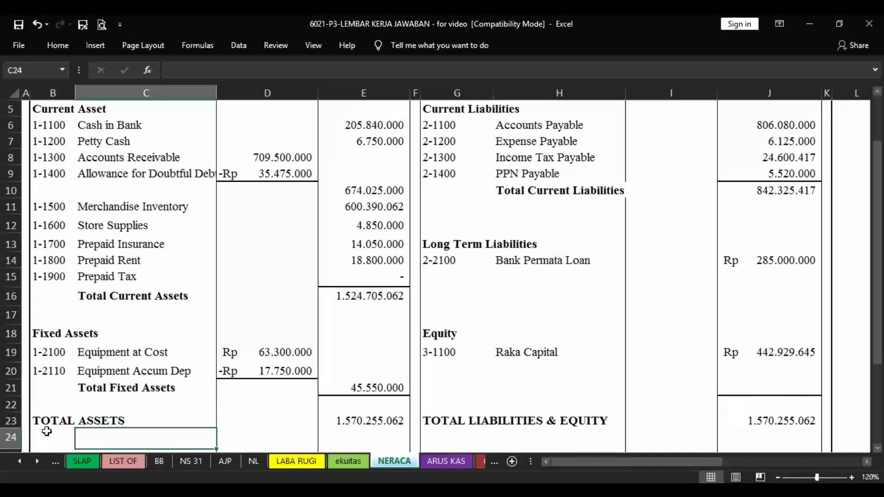
click(170, 354)
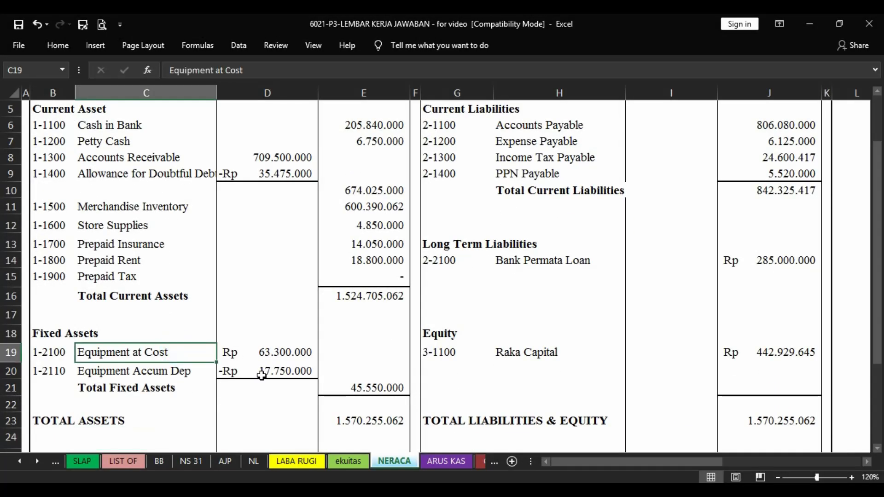
click(182, 371)
click(169, 353)
On the ARUS KAS sheet, make the hidden Equipment at Cost label in A24 and its amount in B24, =-NERACA!D19, visible
click(446, 461)
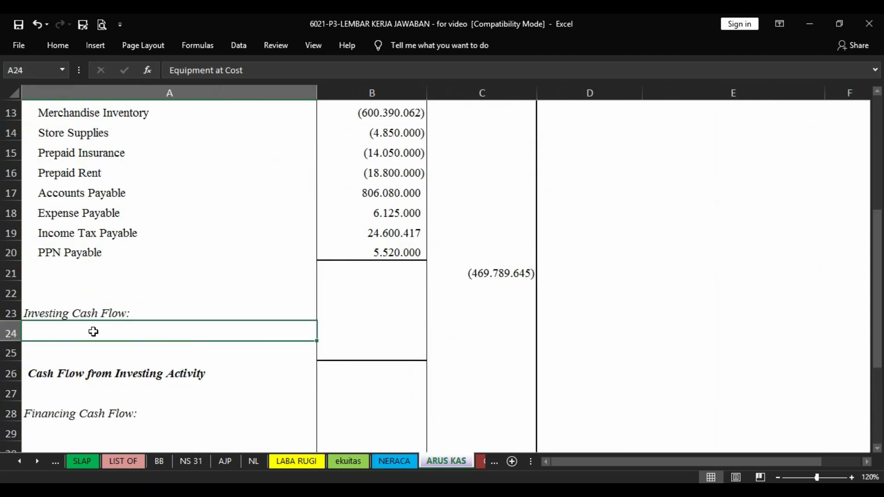
key(Right)
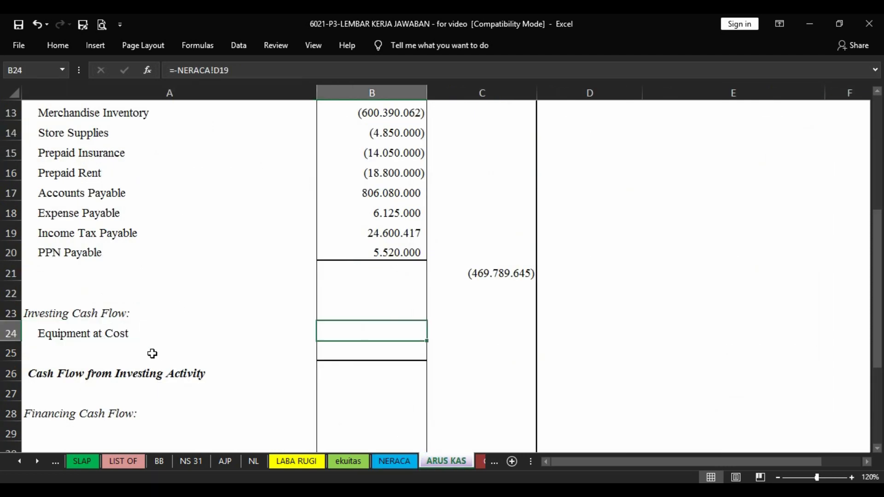
key(Left)
key(Right)
key(Right)
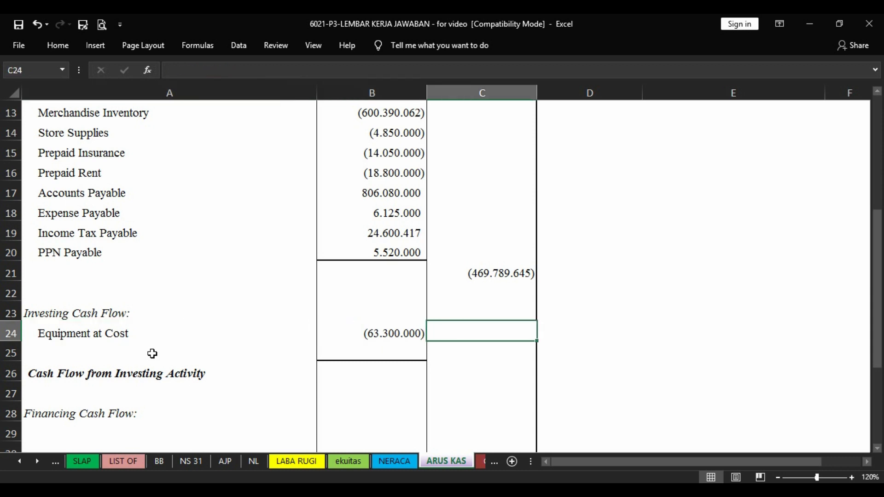
key(Left)
key(Left)
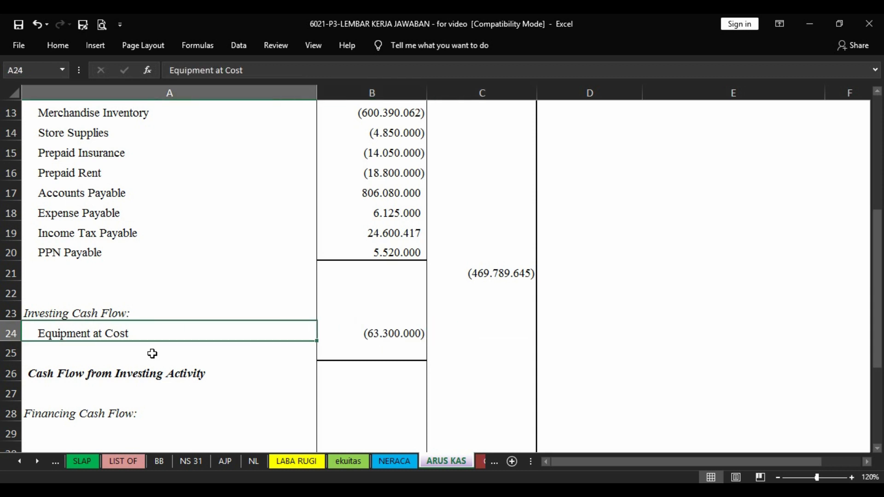
Make the hidden Equipment Accum Dep label in A25 and its amount in B25, =-NERACA!D20, visible
key(Down)
key(Right)
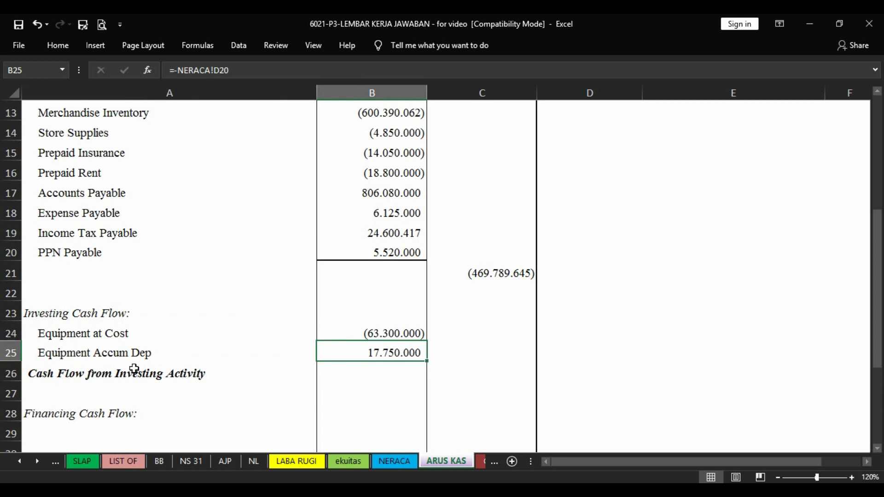
click(129, 330)
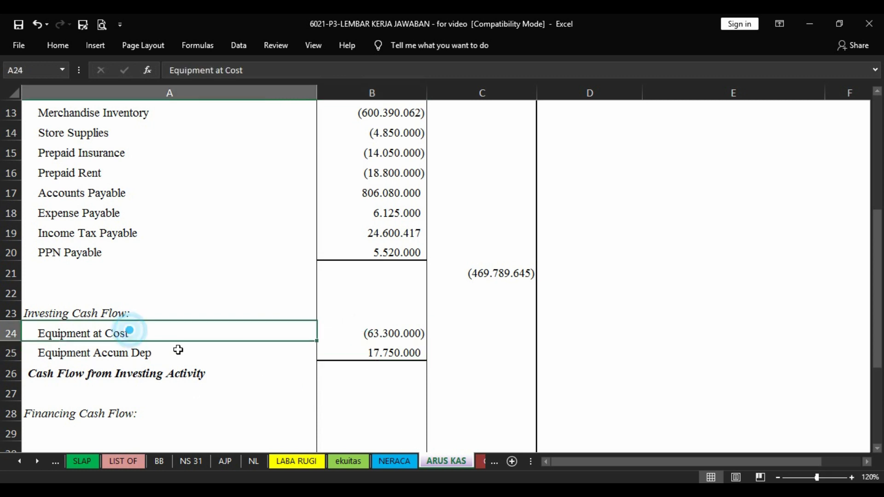
click(386, 354)
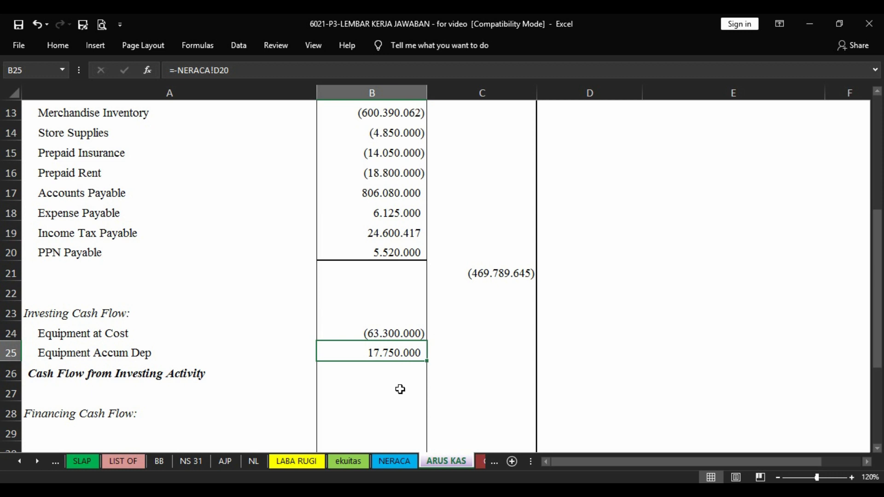
scroll(400, 389, up, 4)
scroll(400, 389, down, 7)
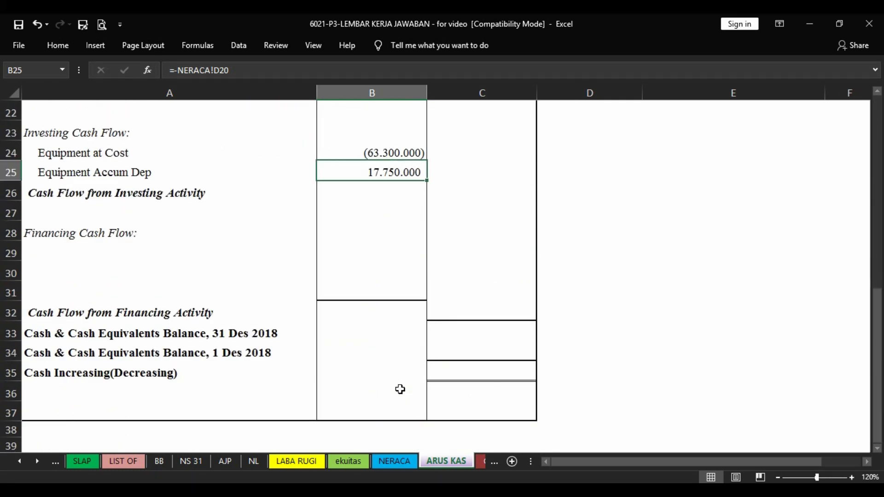
scroll(400, 390, up, 2)
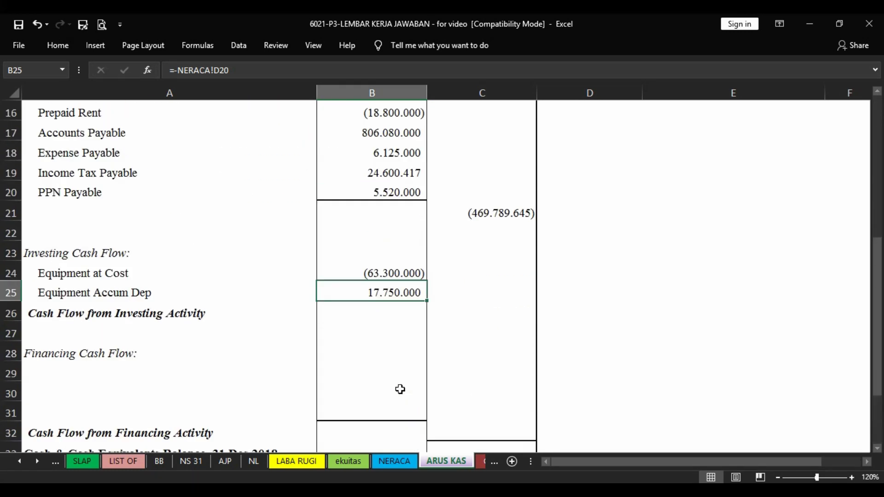
Make the Cash Flow from Investing Activity total in C26, calculated with =SUM(B24:B25), visible
click(368, 274)
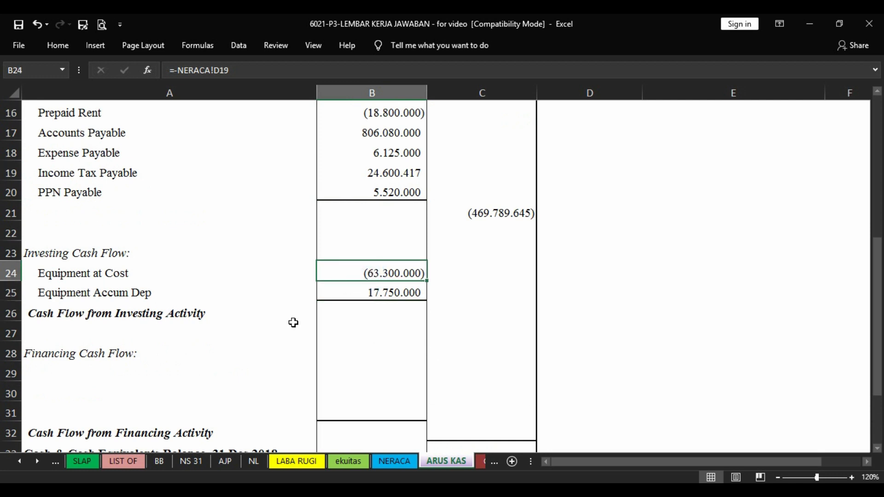
scroll(293, 323, down, 1)
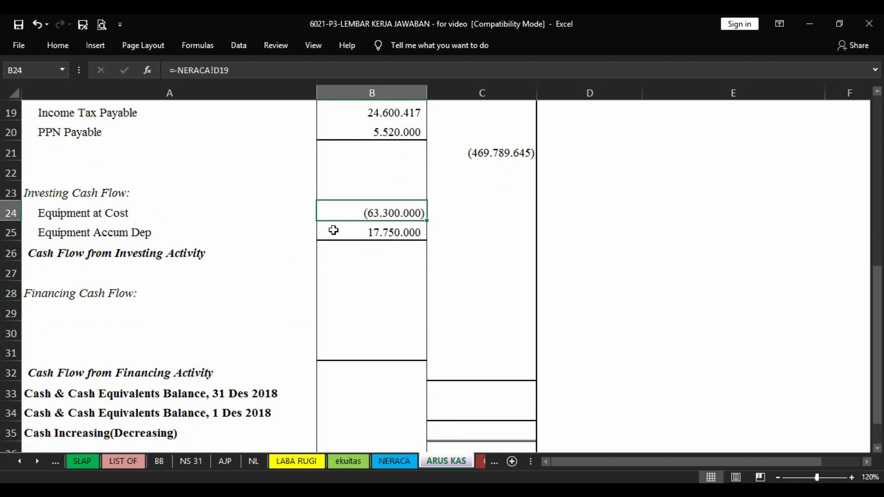
key(Down)
key(Down)
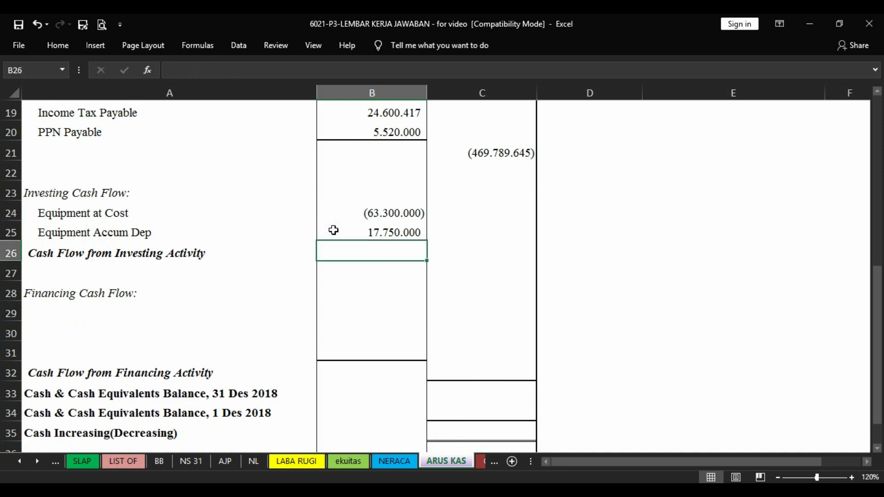
key(Right)
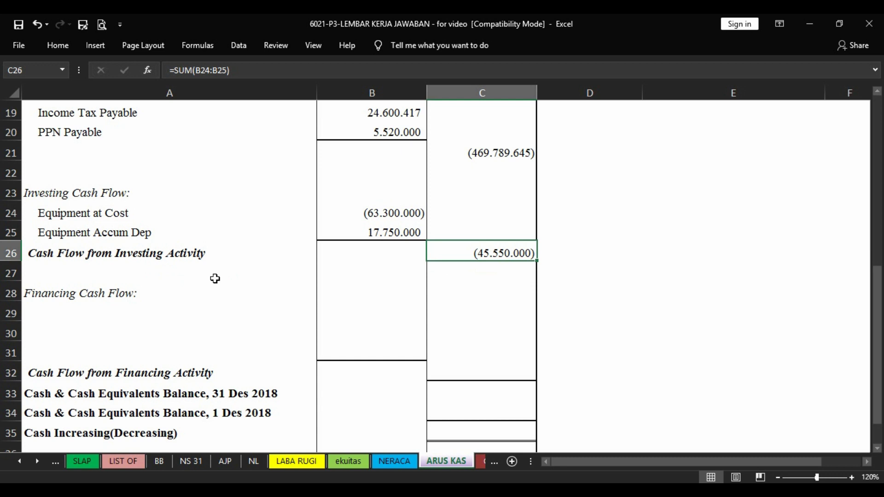
Inspect the hidden line labels in A29:A31 under Financing Cash Flow
click(74, 304)
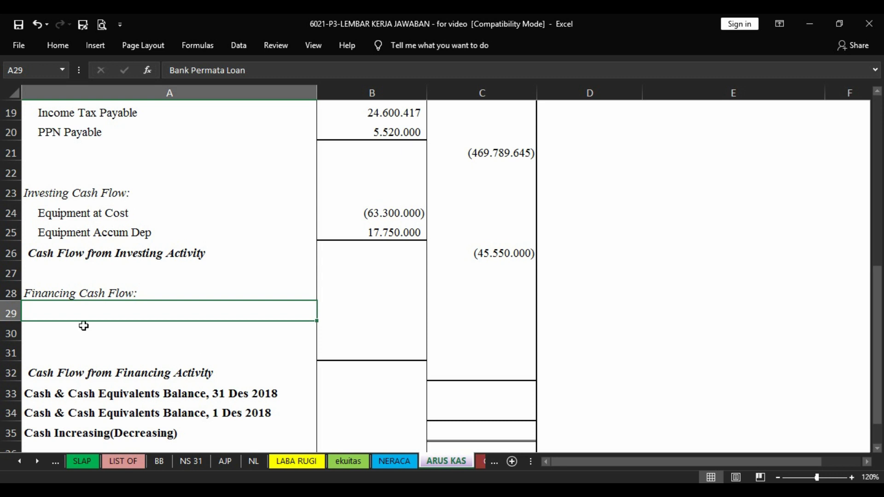
click(100, 334)
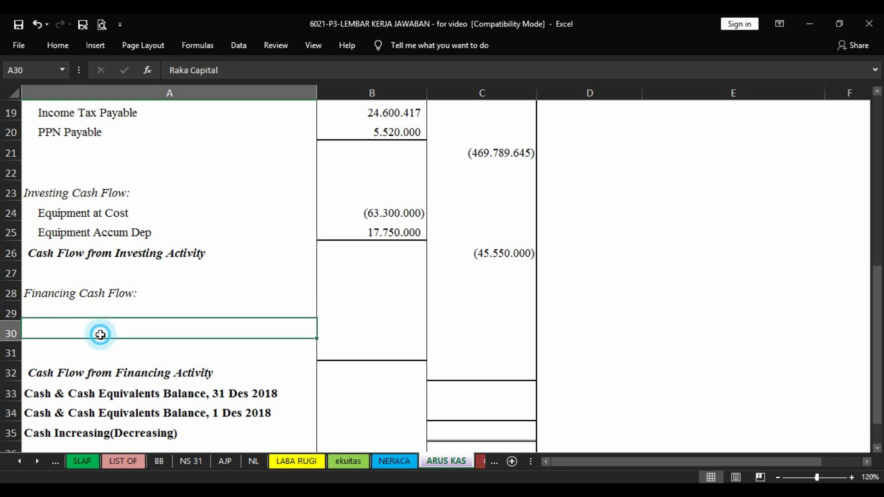
click(85, 313)
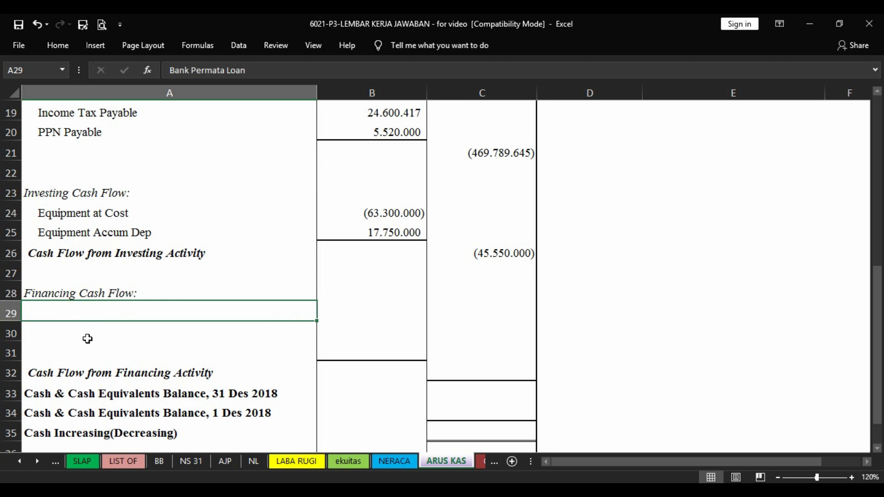
click(87, 337)
click(87, 352)
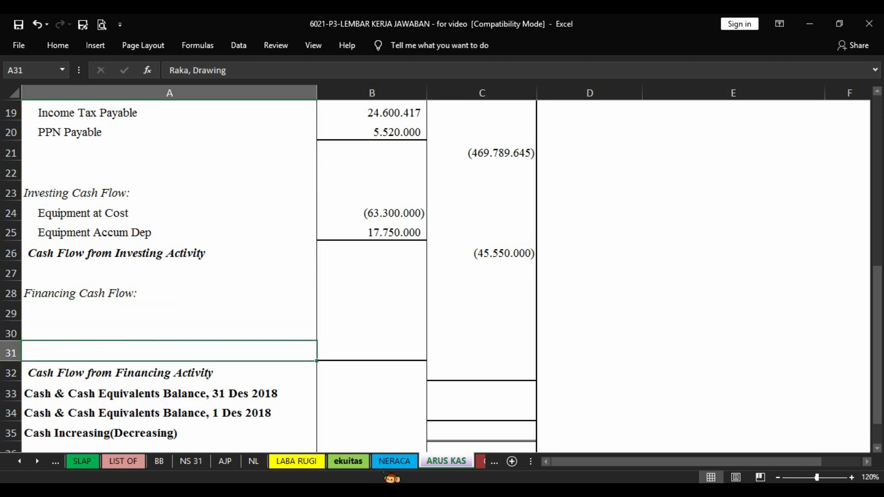
Check the Bank Permata Loan and owner's capital accounts on the NERACA sheet, including the source of the capital amount in J19
click(395, 462)
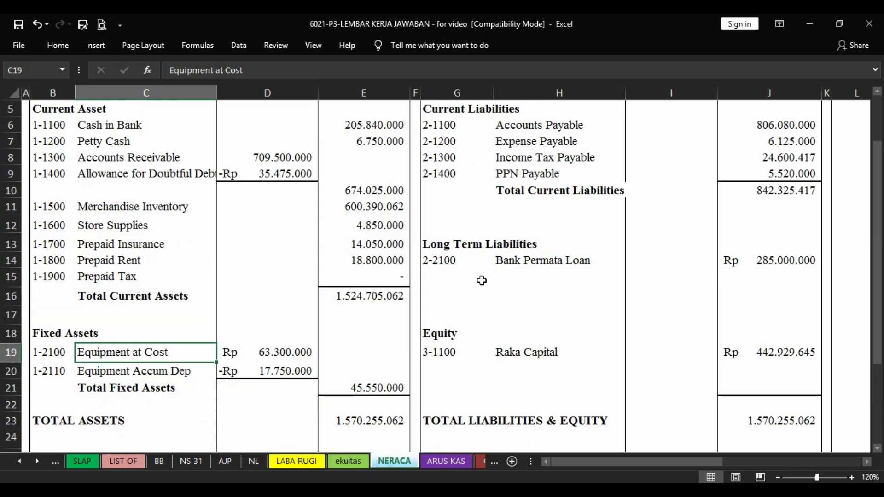
click(515, 359)
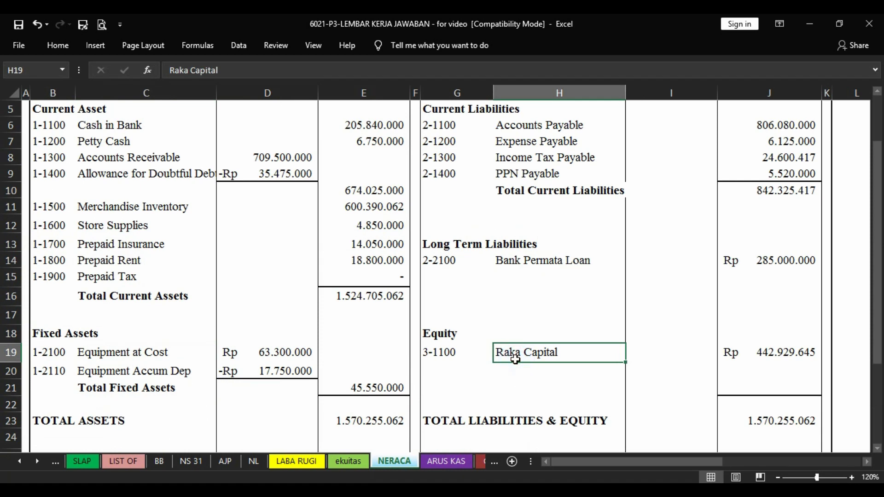
click(556, 266)
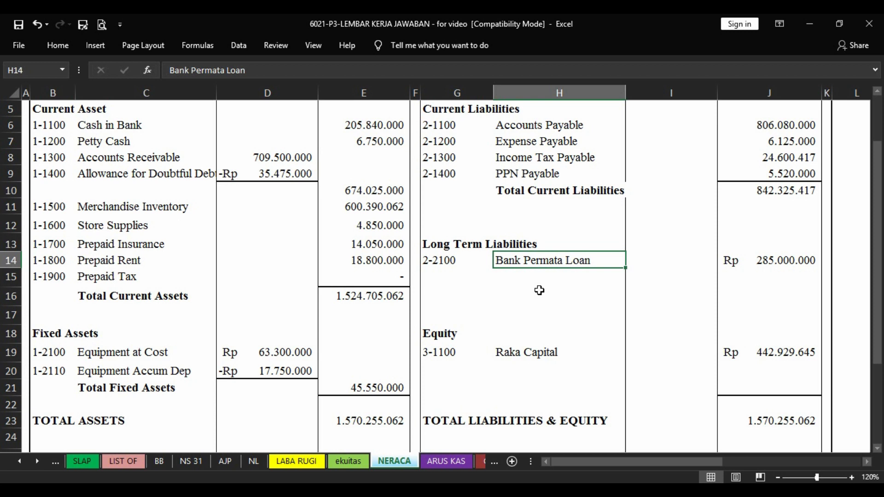
click(517, 295)
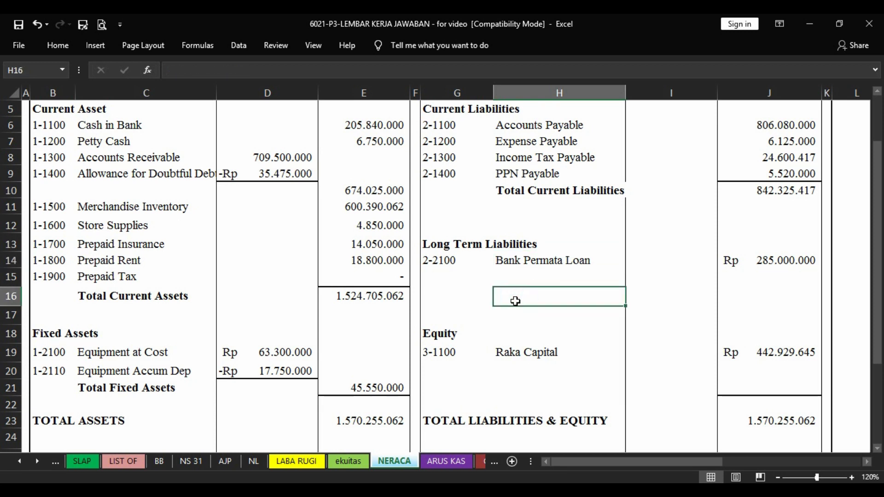
click(527, 354)
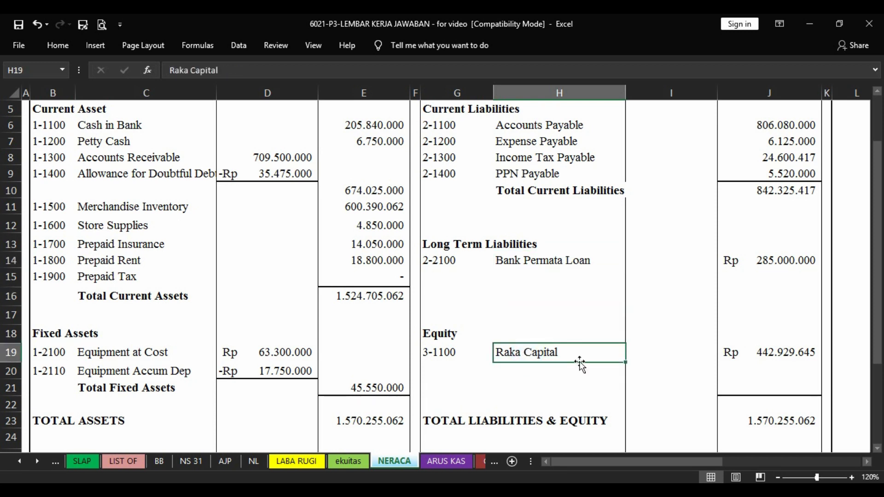
click(765, 352)
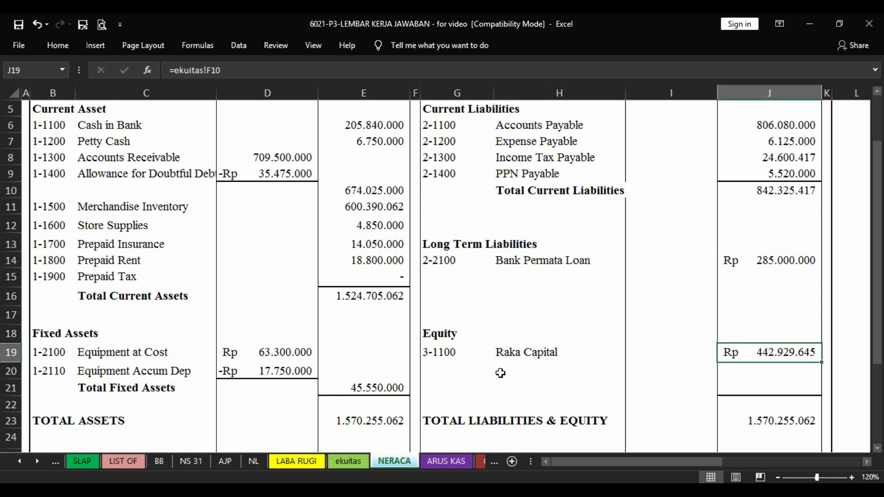
Examine the beginning balance in F5 and the Drawing amount in D8 on the ekuitas sheet
click(343, 462)
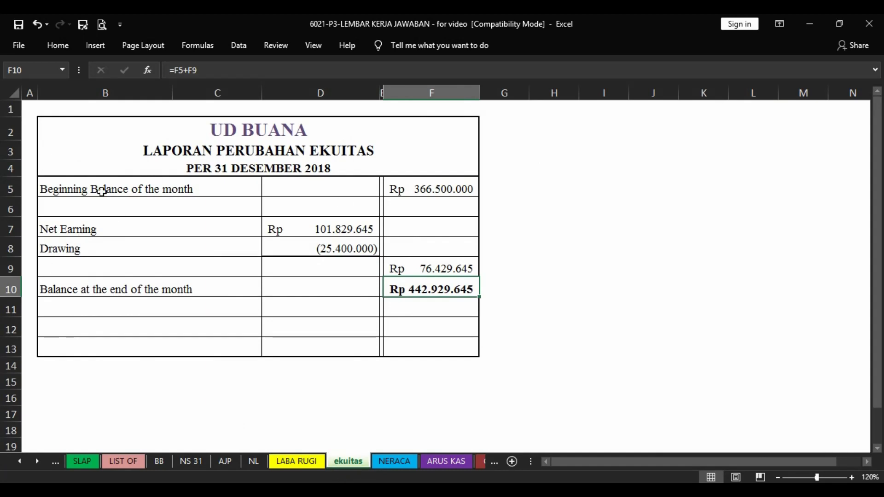
click(466, 186)
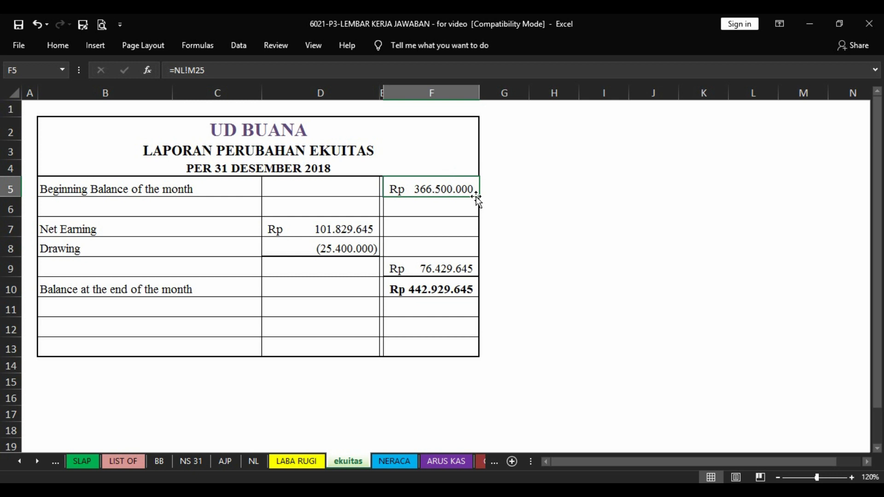
click(93, 255)
click(339, 253)
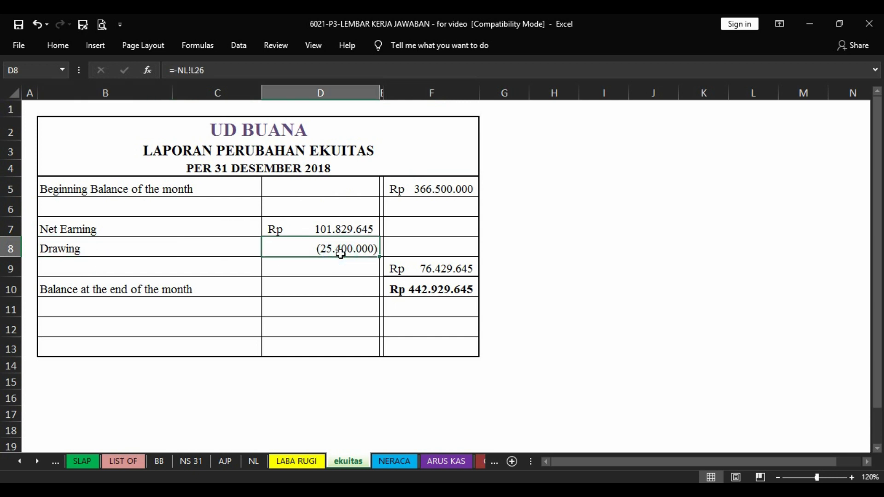
click(96, 251)
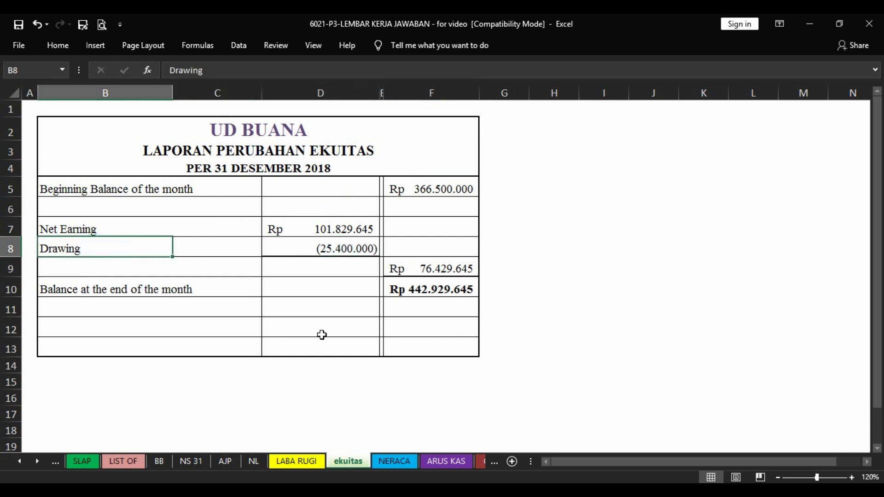
Return to the ARUS KAS sheet and make the Bank Permata Loan label in A29 and its =NERACA!J14 amount in B29 visible
click(394, 461)
click(441, 463)
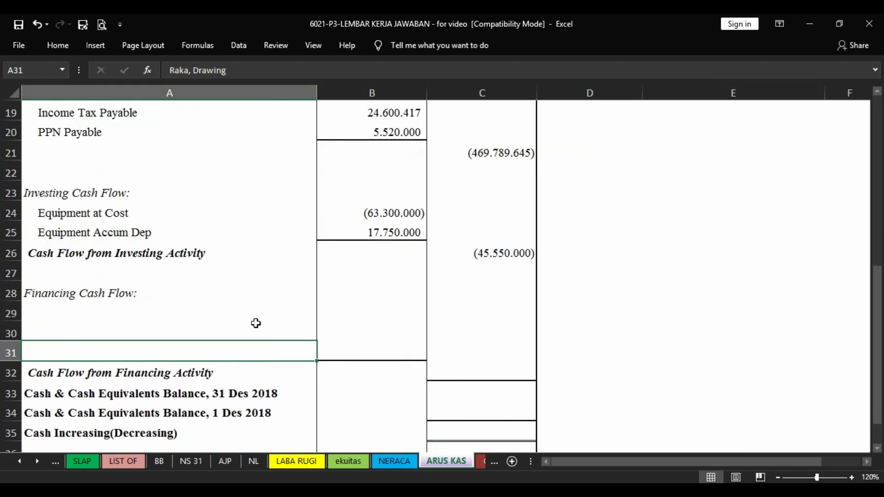
click(84, 311)
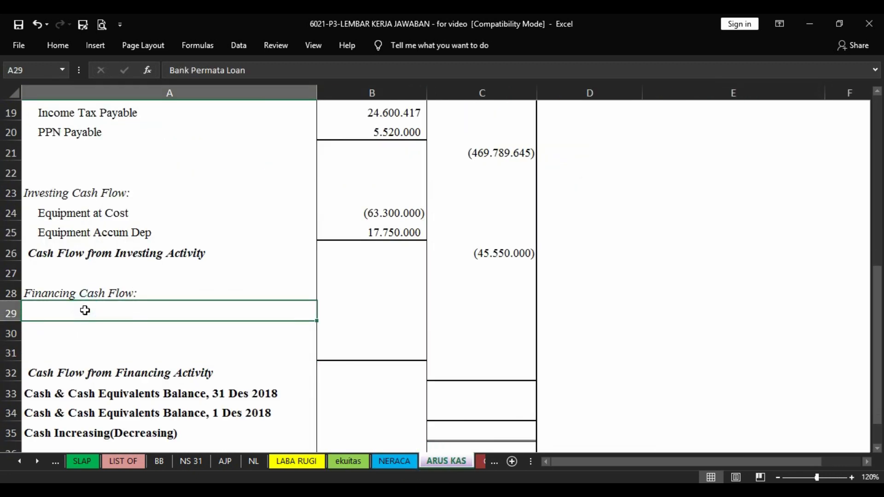
key(Right)
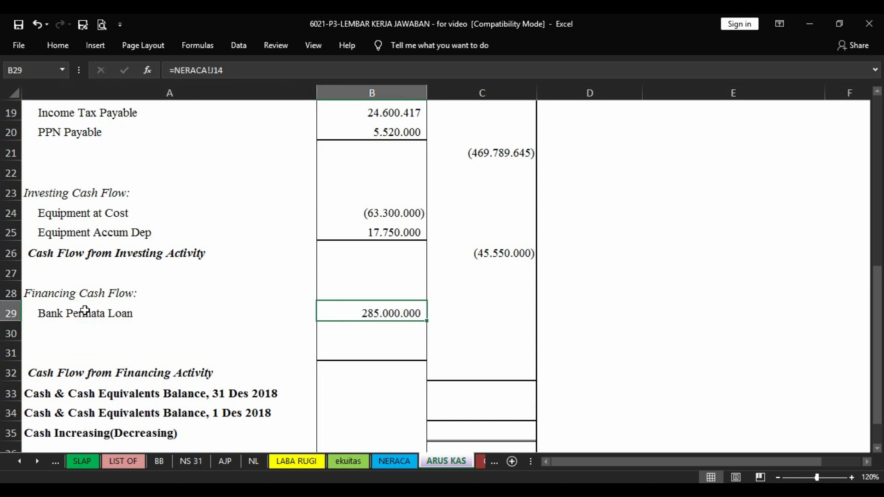
Make the owner's capital and drawing labels in A30:A31 visible, with their amounts =ekuitas!F5 in B30 and =ekuitas!D8 in B31
key(Down)
key(Left)
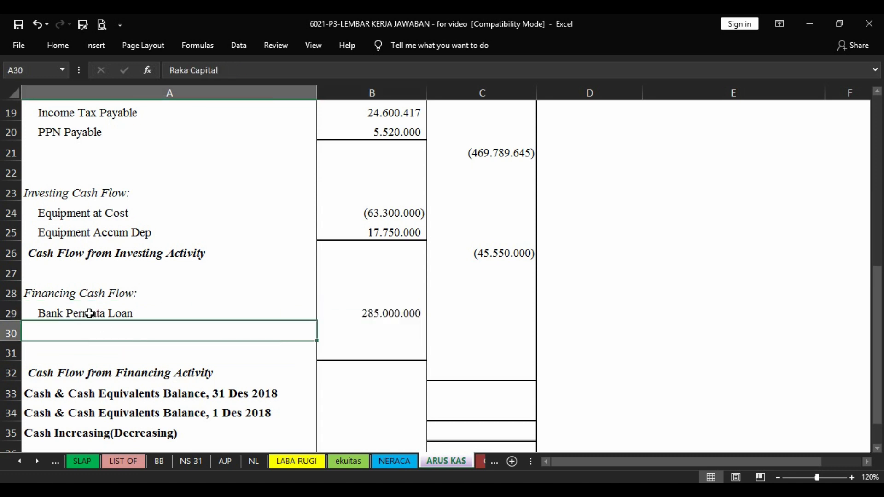
key(Right)
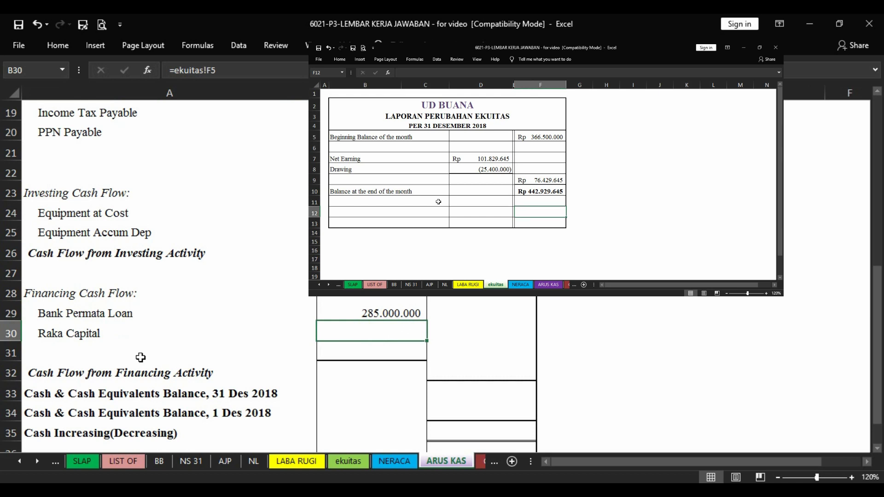
key(Left)
key(Down)
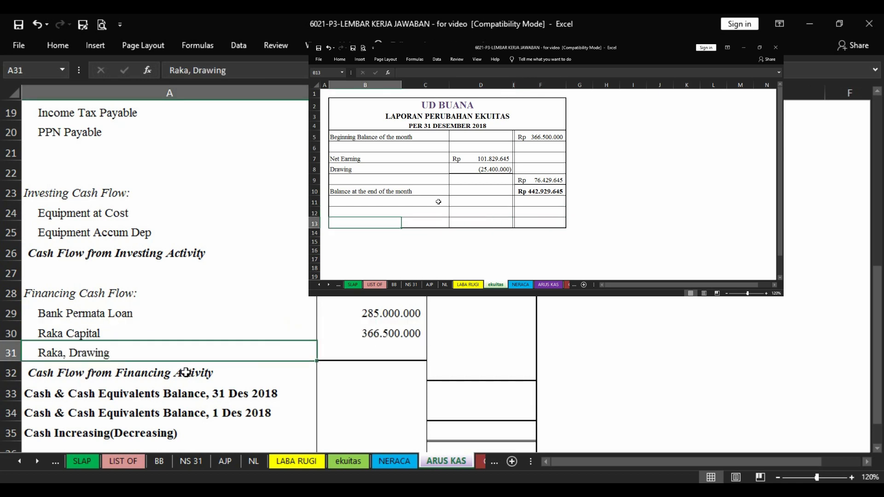
key(Right)
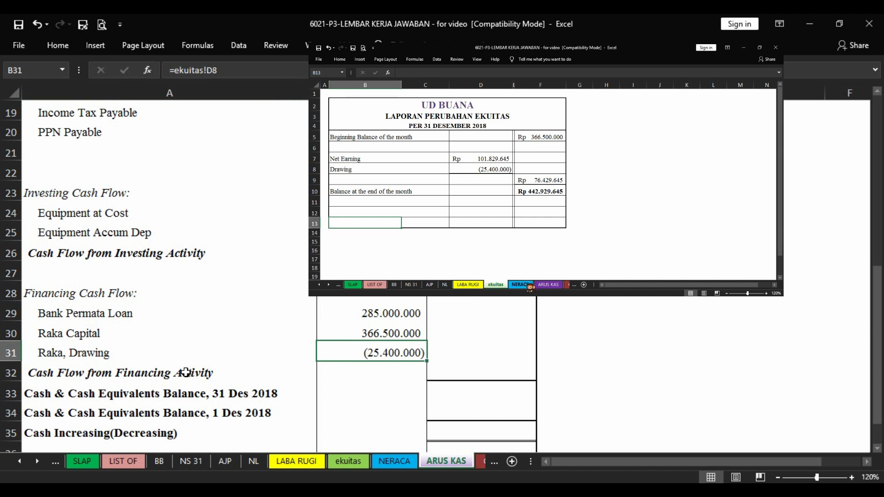
Make the Cash Flow from Financing Activity total in C32, calculated with =SUM(B29:B31), visible
key(Up)
key(Up)
key(Down)
key(Down)
key(Up)
key(Up)
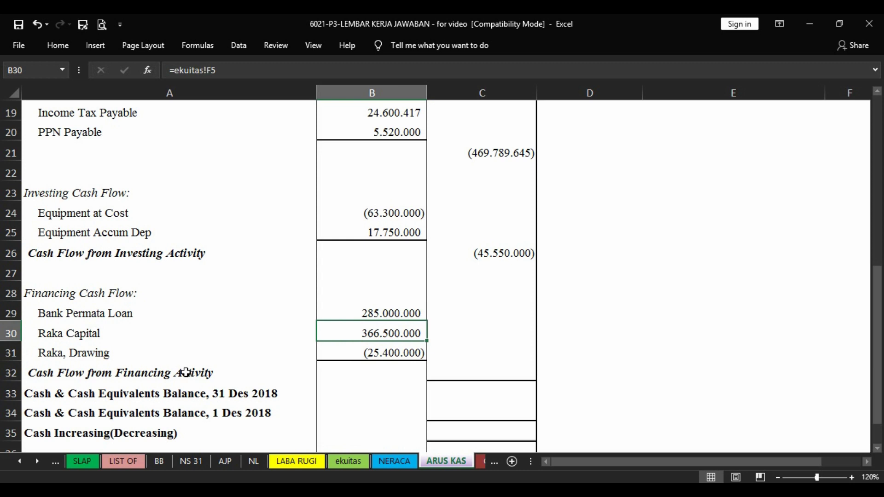
key(Down)
key(Down)
key(Down)
key(Right)
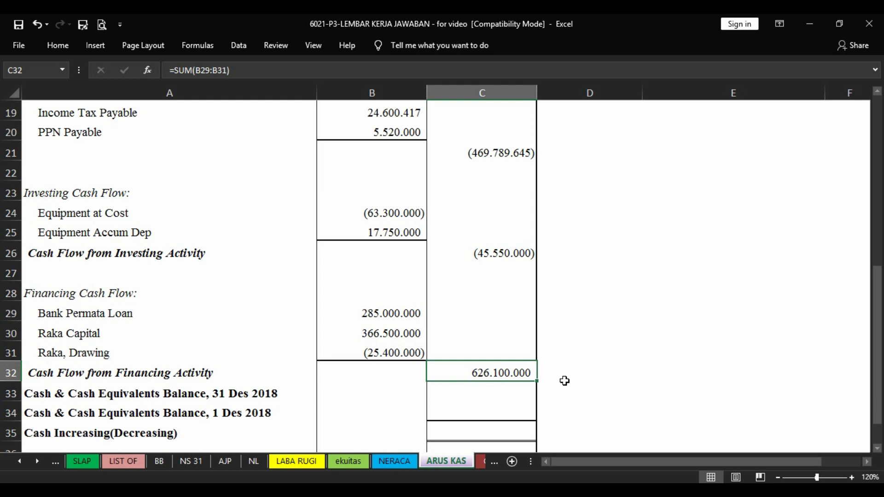
Review the amounts in C8, C21, C26 and C32, and make the 31 Des 2018 cash balance in C33, =C8+C21+C26+C32, visible
scroll(564, 381, up, 6)
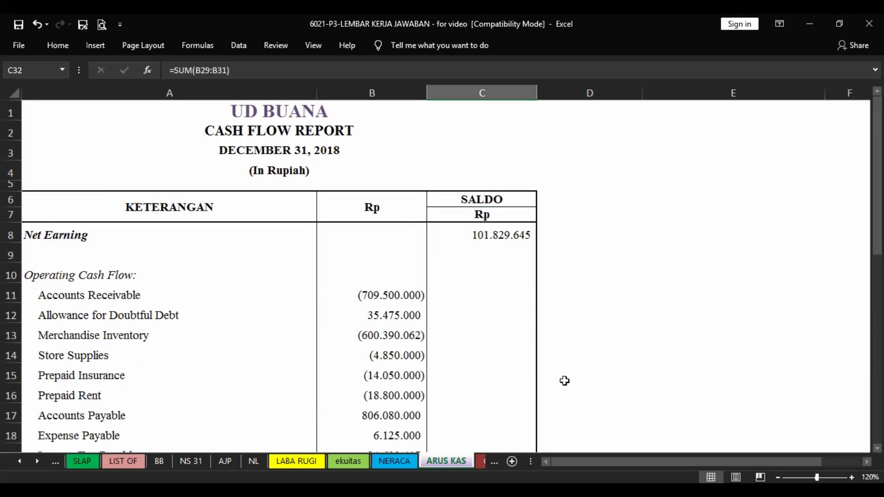
click(508, 238)
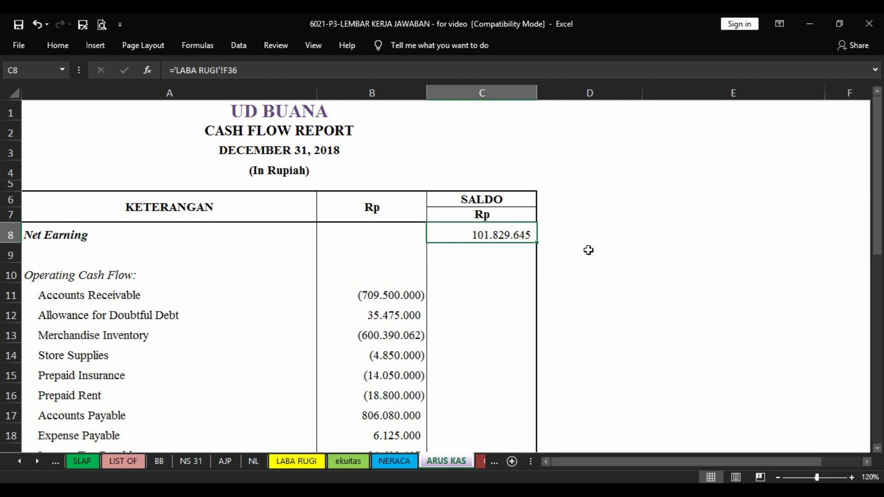
scroll(588, 250, down, 3)
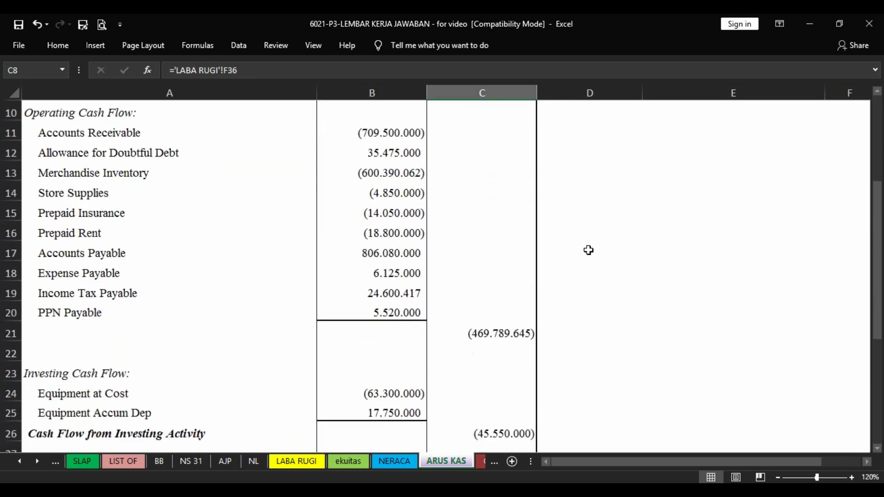
click(499, 346)
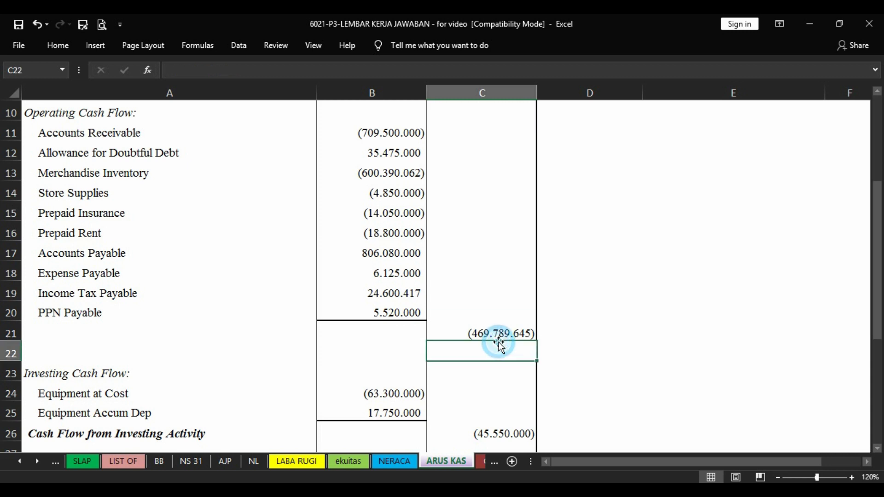
click(515, 332)
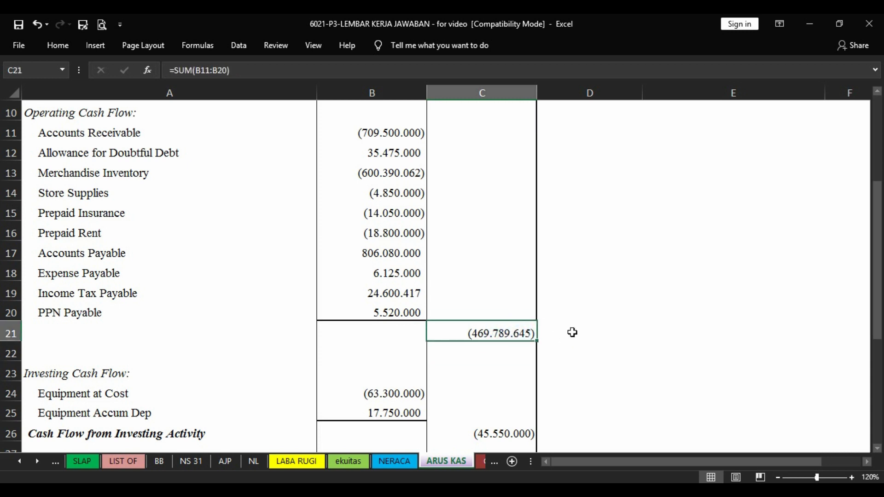
scroll(576, 352, down, 4)
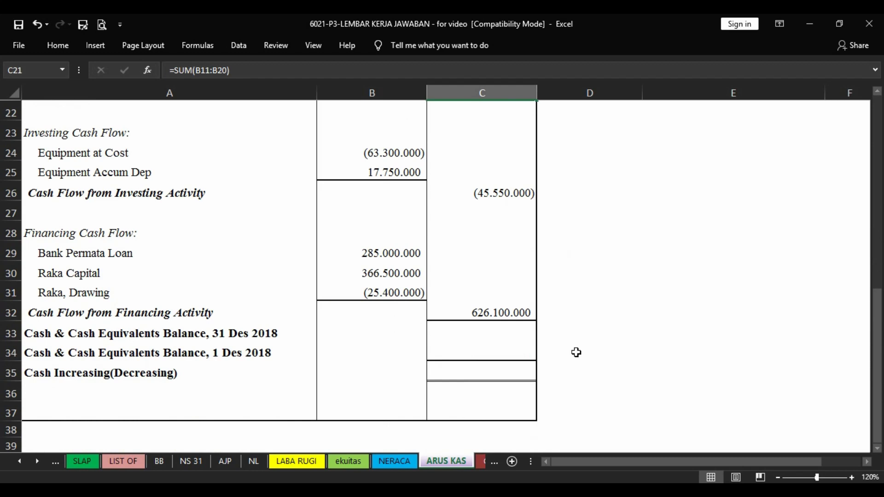
click(524, 196)
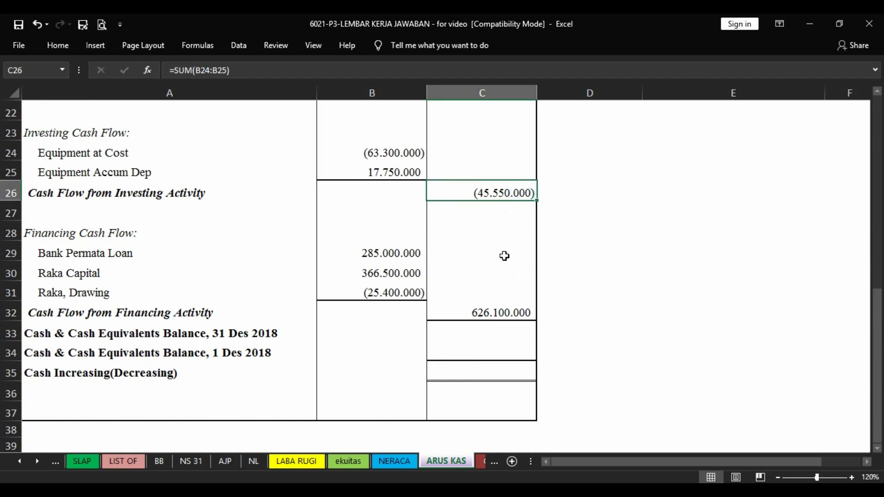
click(525, 306)
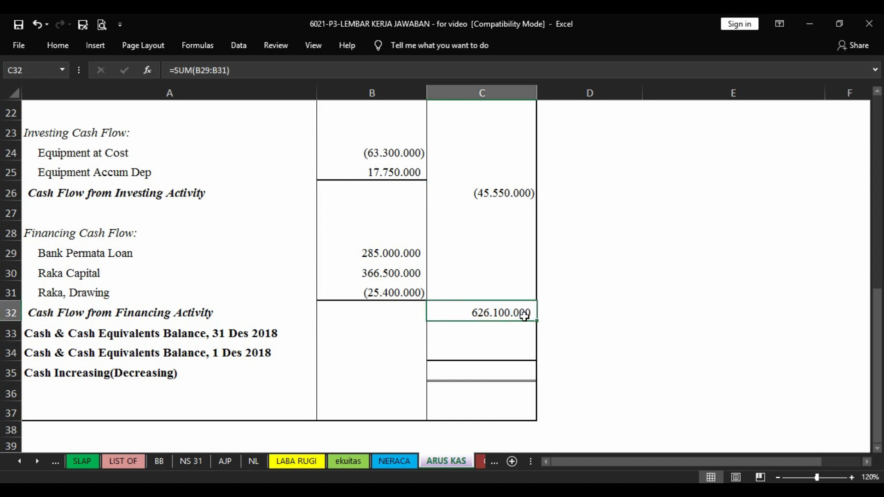
click(502, 325)
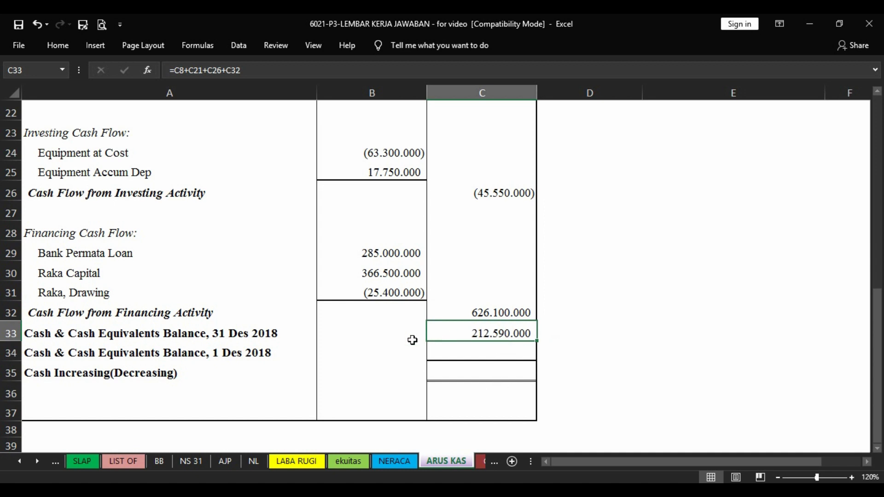
click(232, 336)
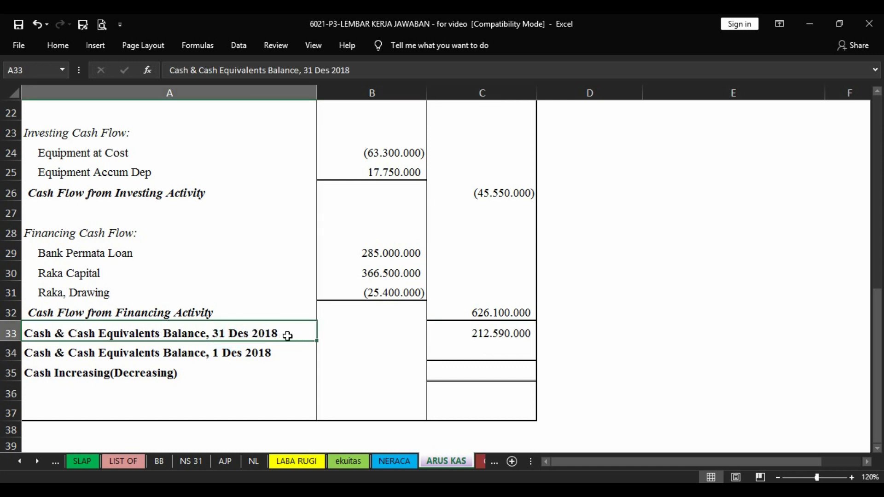
click(500, 332)
Locate the Cash in Bank and Petty Cash accounts on the NERACA sheet
click(394, 461)
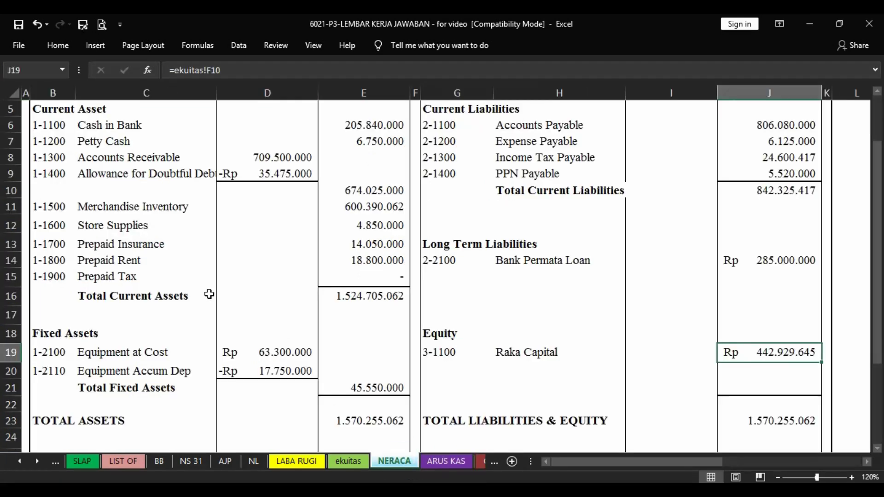
click(135, 131)
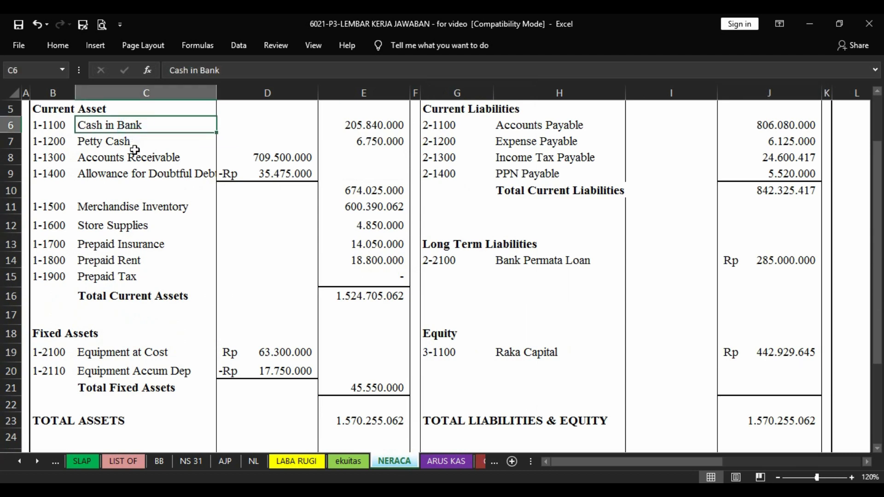
click(134, 152)
click(135, 140)
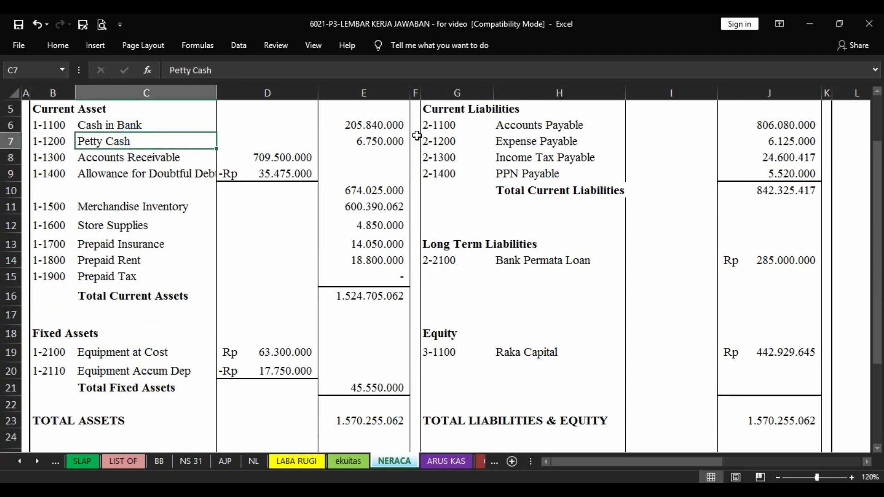
Add the Cash in Bank and Petty Cash amounts in cell M6 of NERACA with =E6+E7 to verify the ending cash balance
click(850, 119)
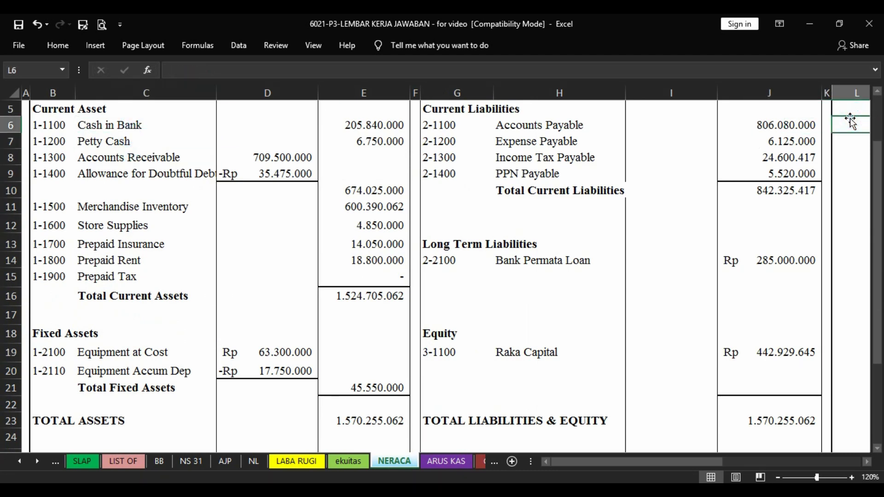
key(Right)
text(=)
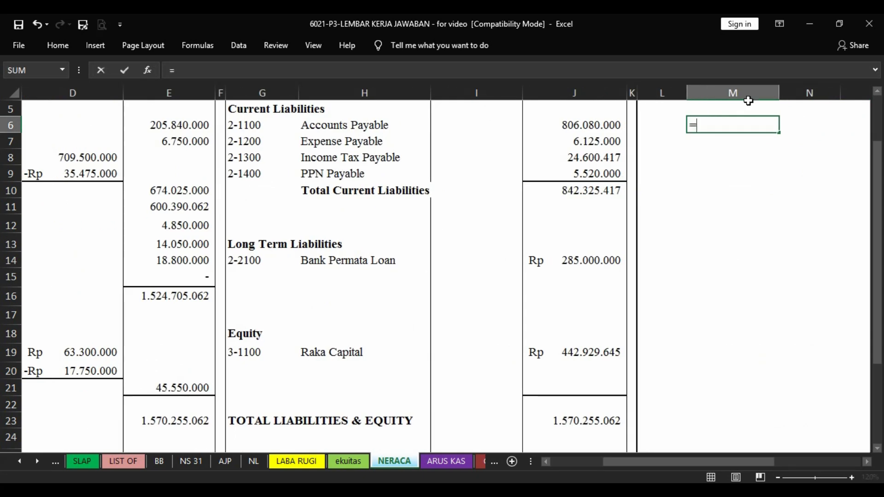
click(179, 127)
text(+)
click(180, 146)
key(Return)
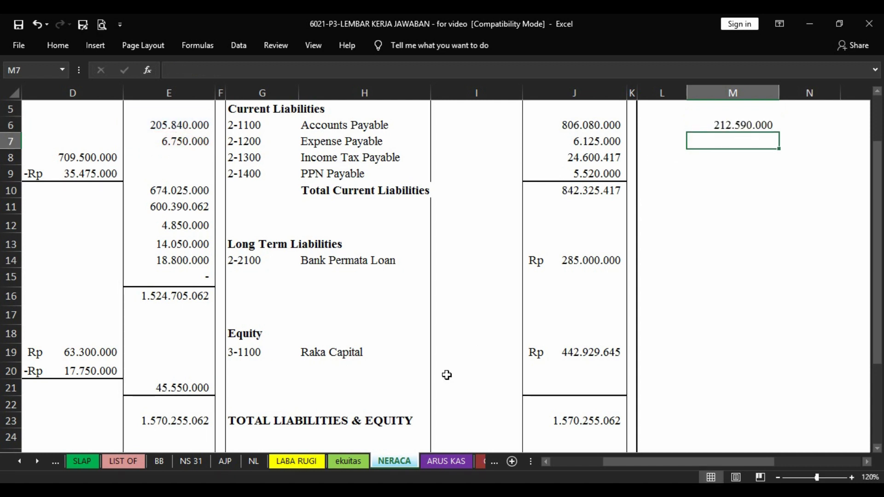
Compare the sum with C33 on ARUS KAS, and make the 1 Des 2018 cash balance in C34, calculated with =NS!D5+NS!D6, visible
click(462, 462)
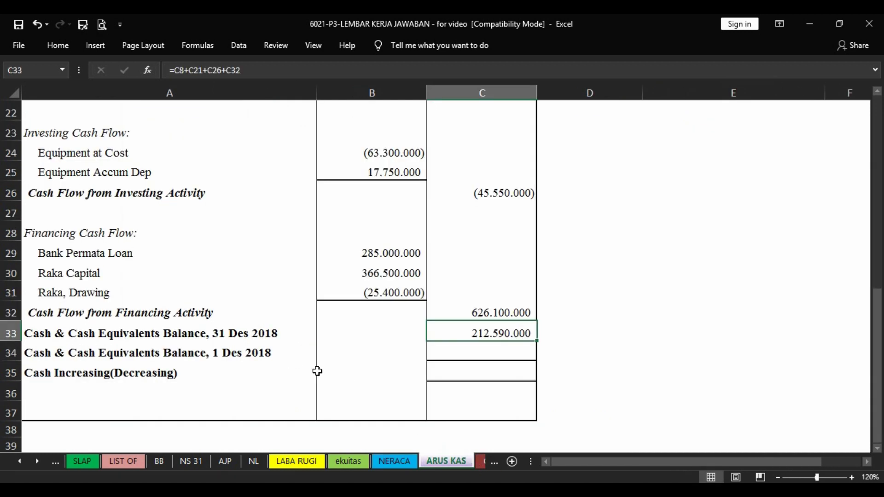
click(559, 338)
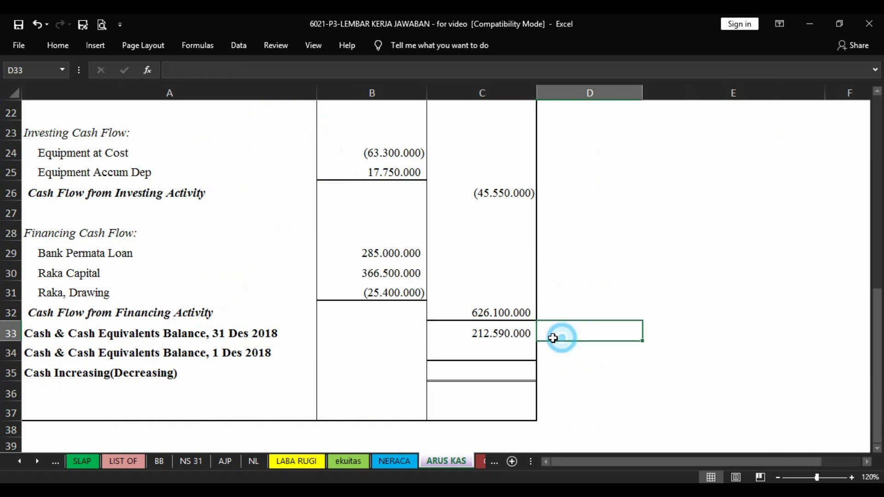
click(505, 334)
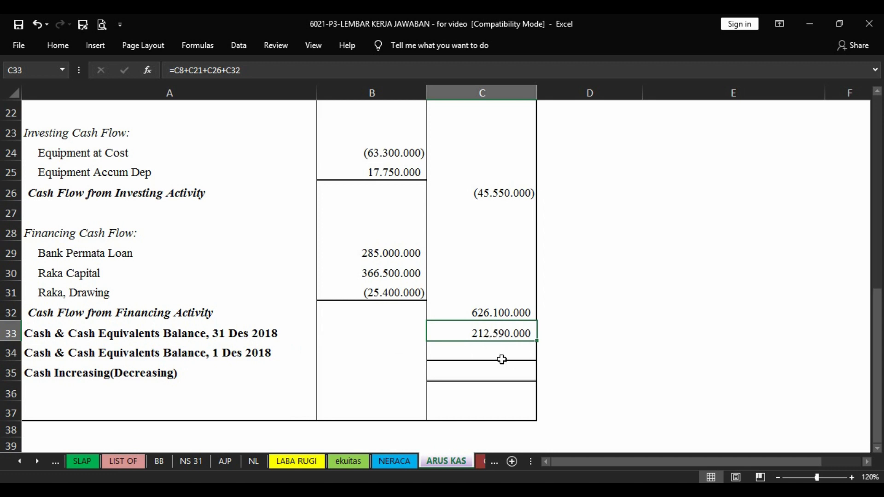
click(69, 352)
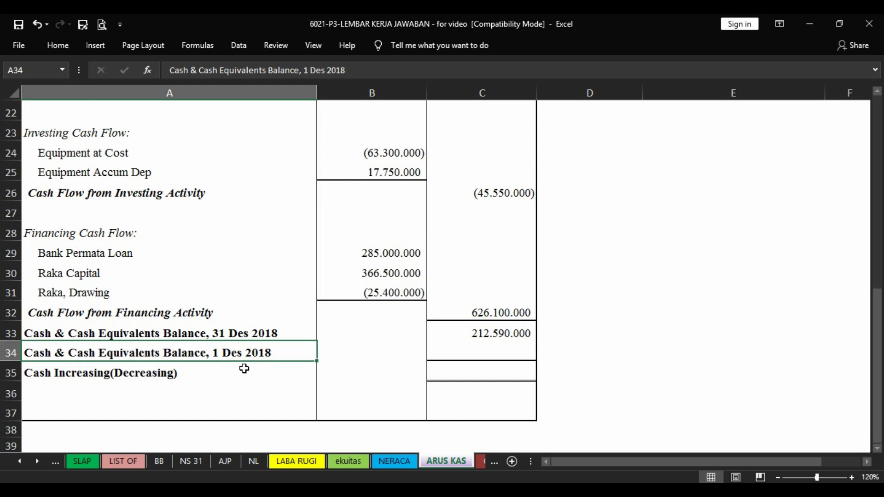
click(502, 350)
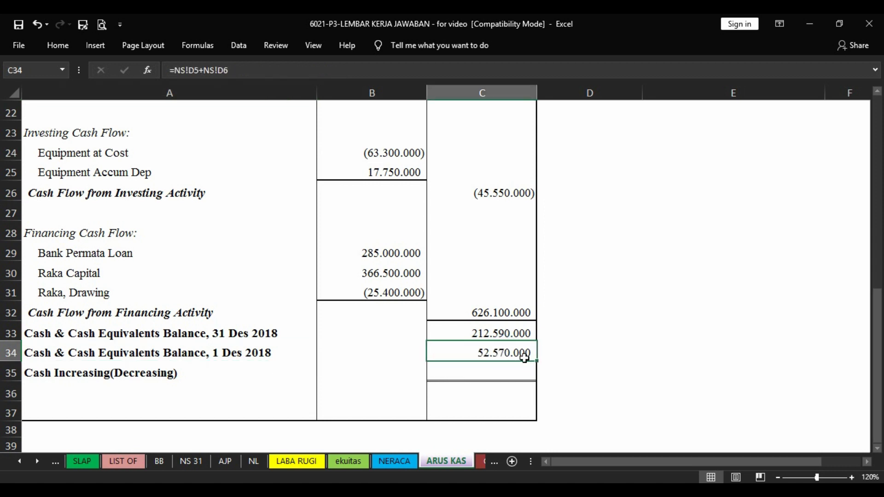
Check the opening Cash in Bank and Petty Cash amounts in D5 and D6 of the trial balance on the NS sheet
click(19, 461)
click(20, 461)
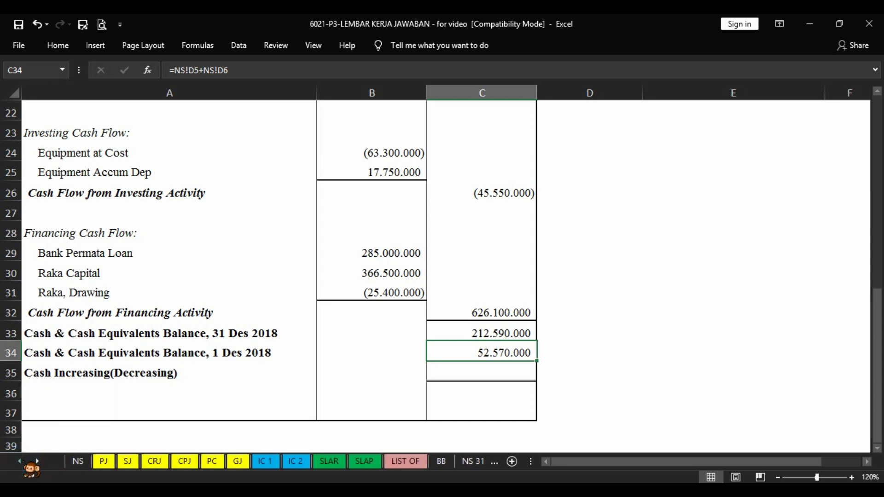
click(78, 461)
drag(877, 297, 874, 288)
click(277, 170)
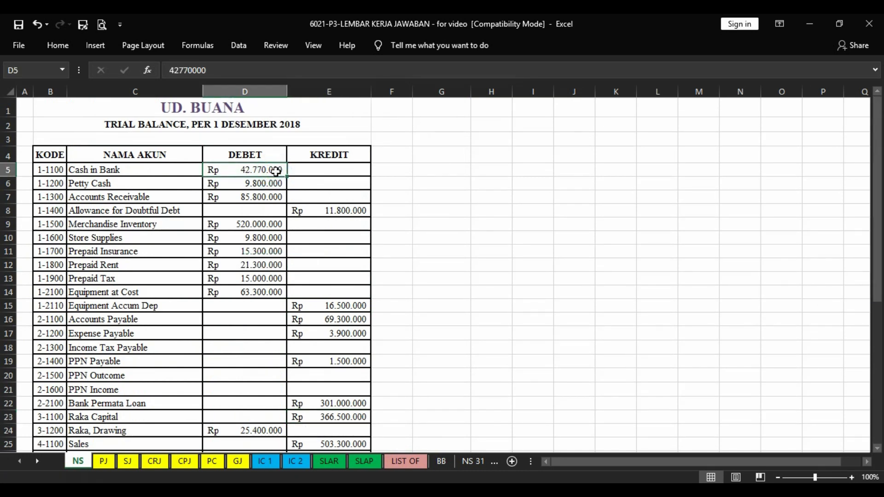
click(277, 186)
Add the opening Cash in Bank and Petty Cash amounts in cell G6 of the NS sheet with =D5+D6
click(444, 182)
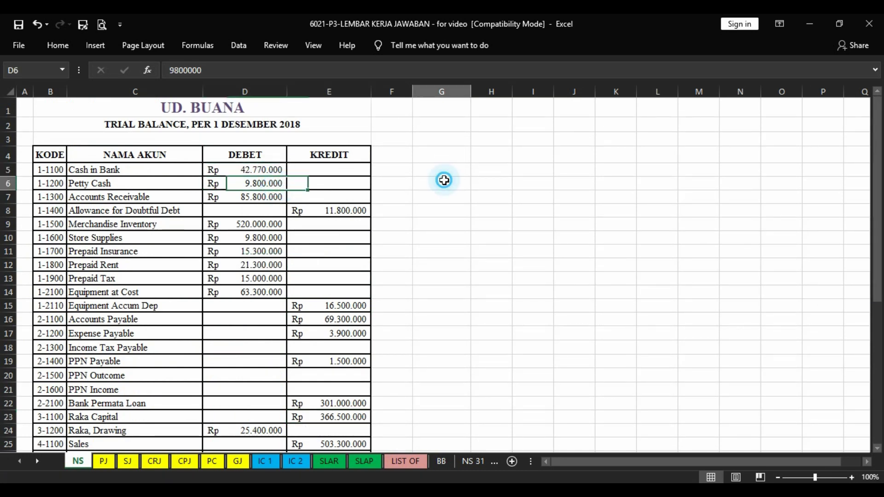
text(=)
click(266, 170)
text(+)
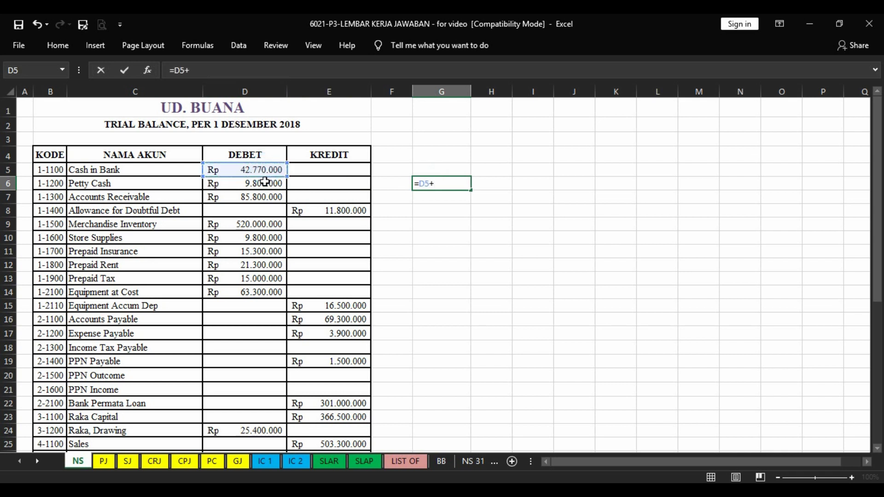
click(265, 182)
key(Return)
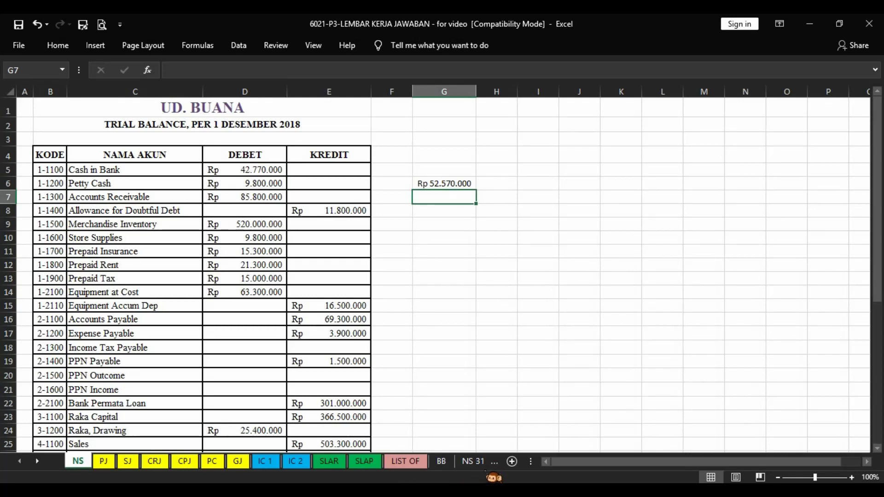
Return to the ARUS KAS sheet and compare the 1 Des 2018 cash balance in C34 with the opening trial balance sum
click(476, 461)
click(37, 462)
click(36, 462)
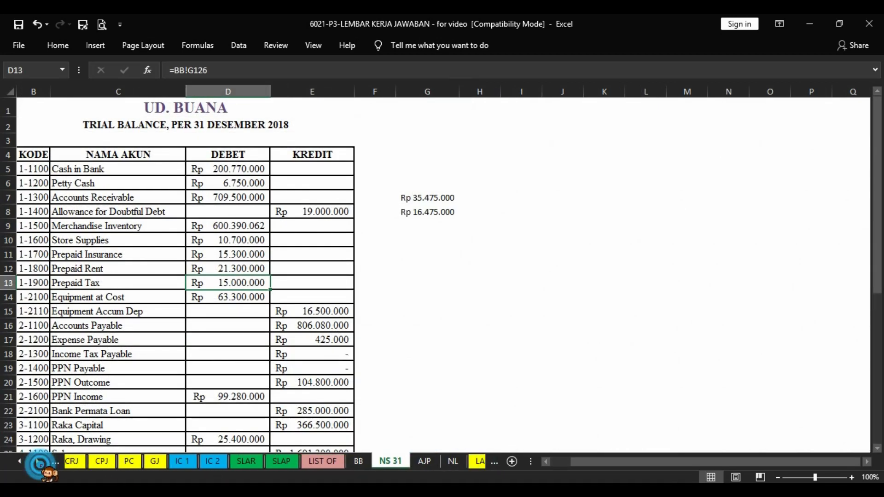
click(37, 461)
click(37, 461)
click(37, 461)
click(469, 461)
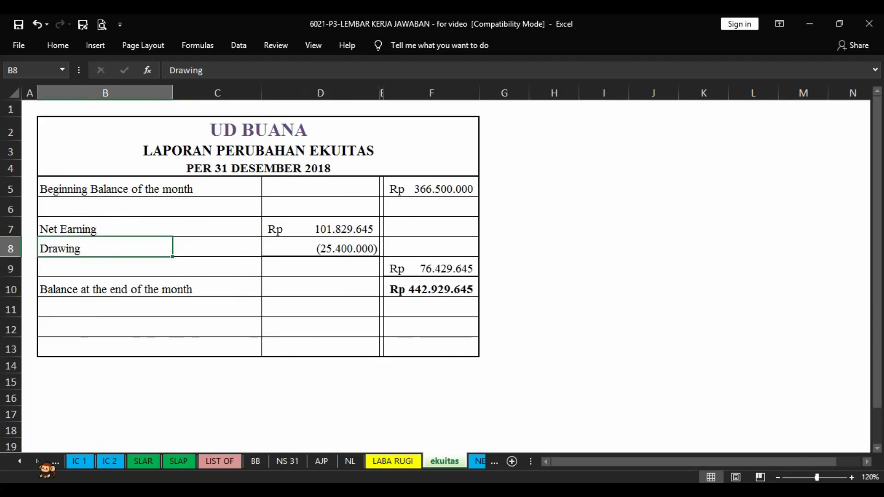
click(37, 461)
click(37, 462)
click(37, 462)
click(37, 461)
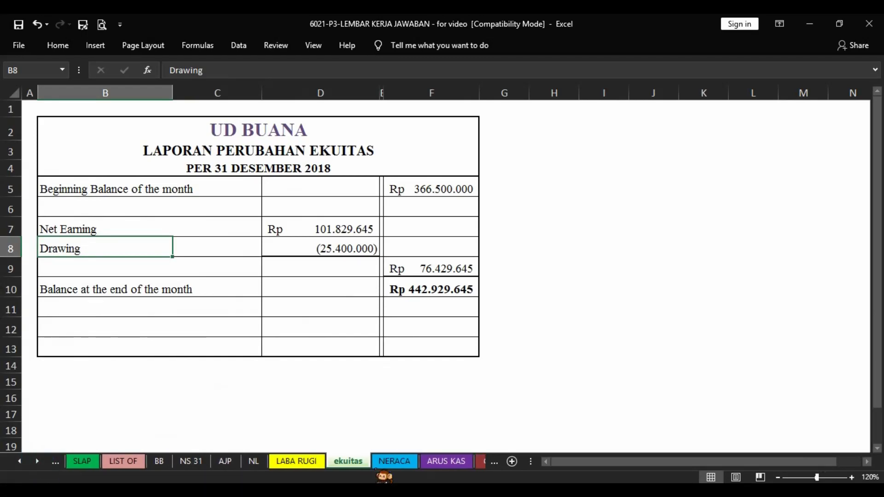
click(437, 461)
click(518, 353)
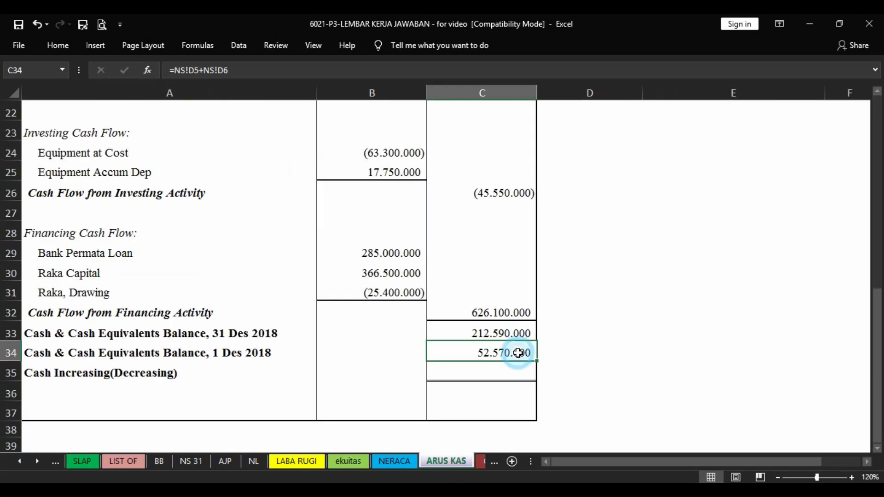
Make the Cash Increasing(Decreasing) amount in C35 visible, calculated with =C33-C34, completing the cash flow report
click(507, 374)
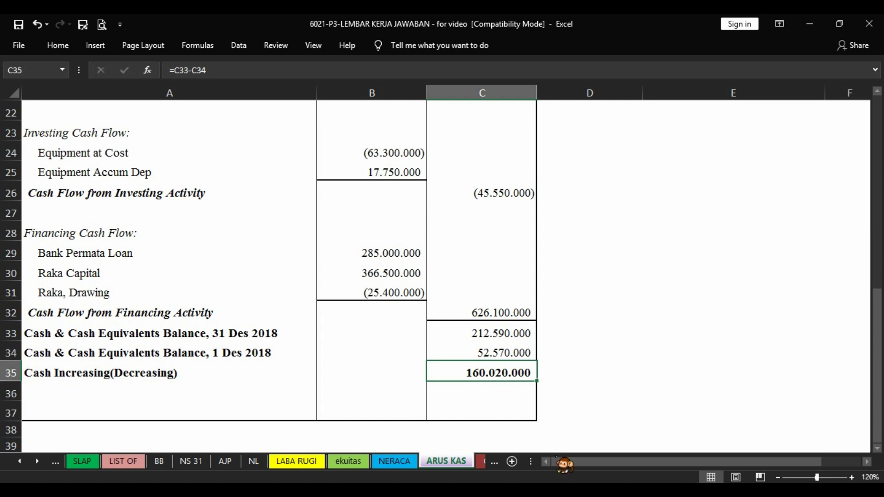
drag(575, 462, 559, 467)
click(560, 407)
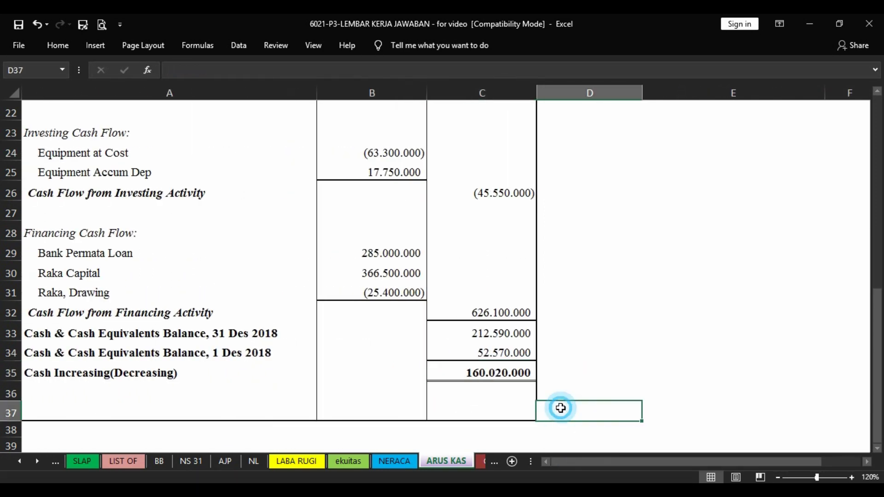
scroll(561, 408, up, 7)
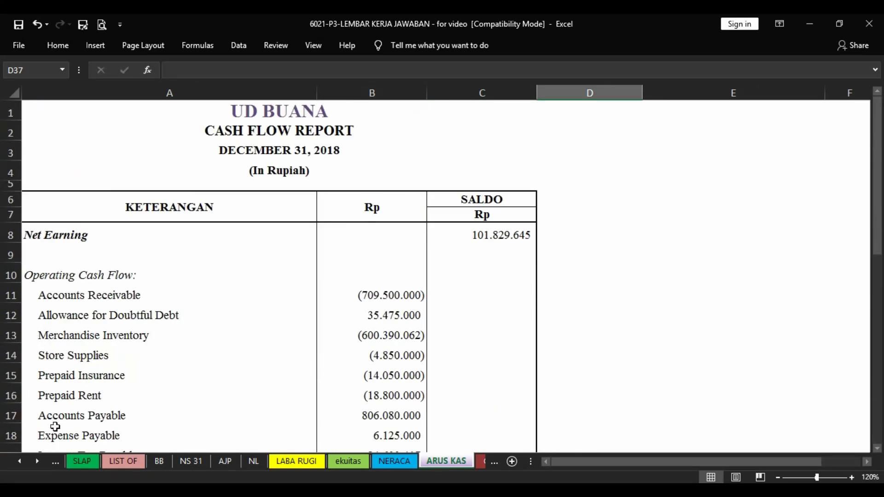
Examine the Closing Journal and post closing trial balance templates, checking the account descriptions stored in column D of the journal
key(ctrl+Page_Down)
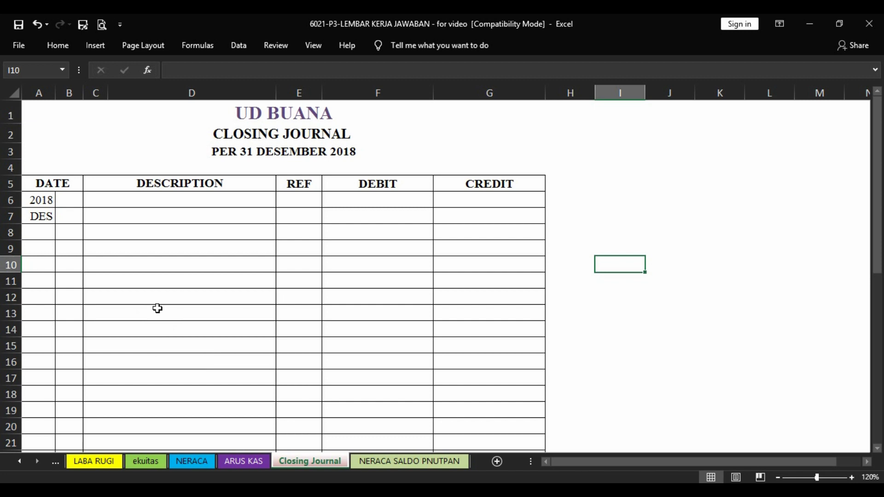
click(191, 350)
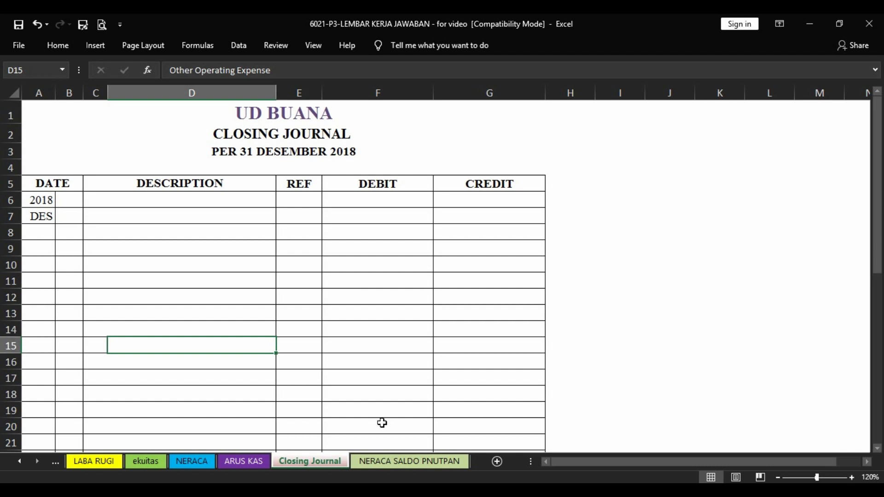
click(383, 461)
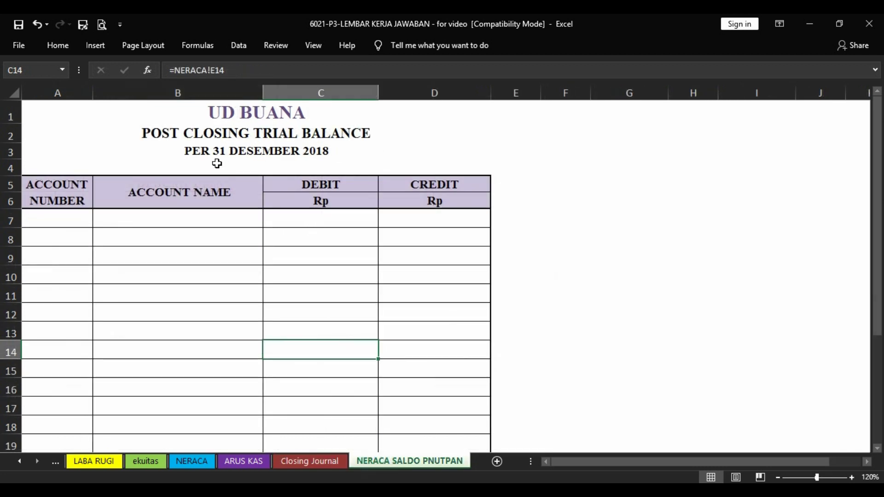
click(330, 463)
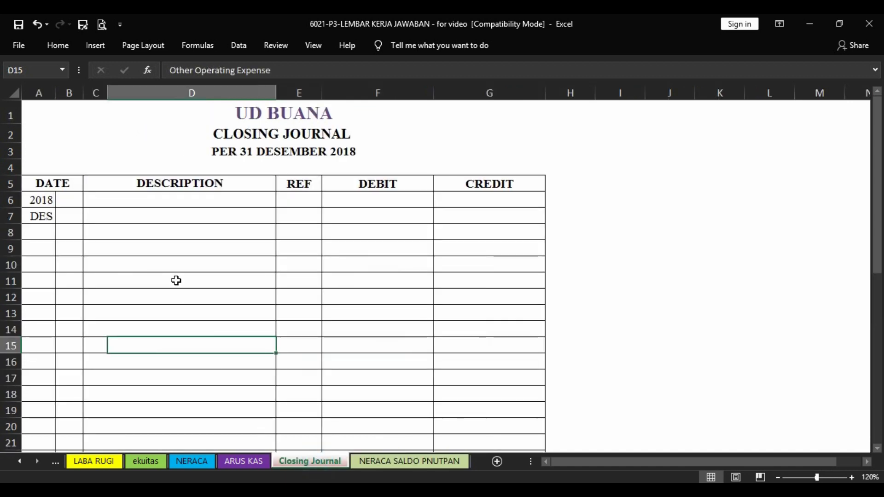
click(171, 243)
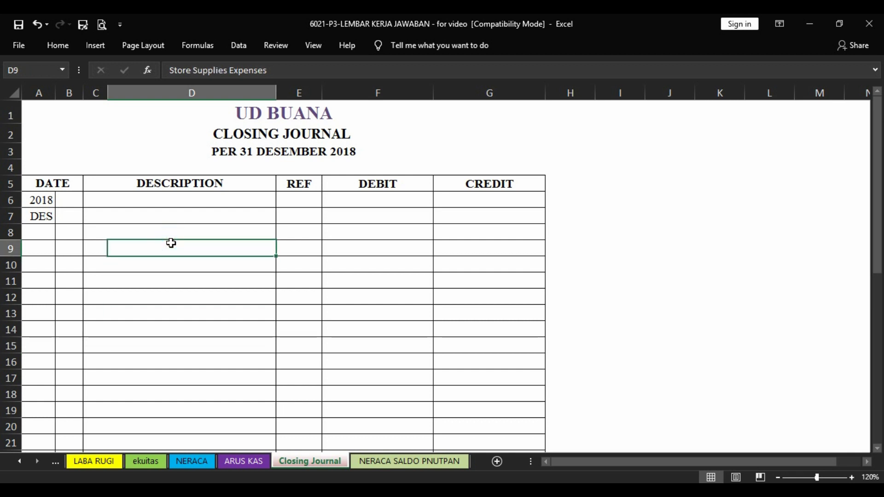
click(90, 312)
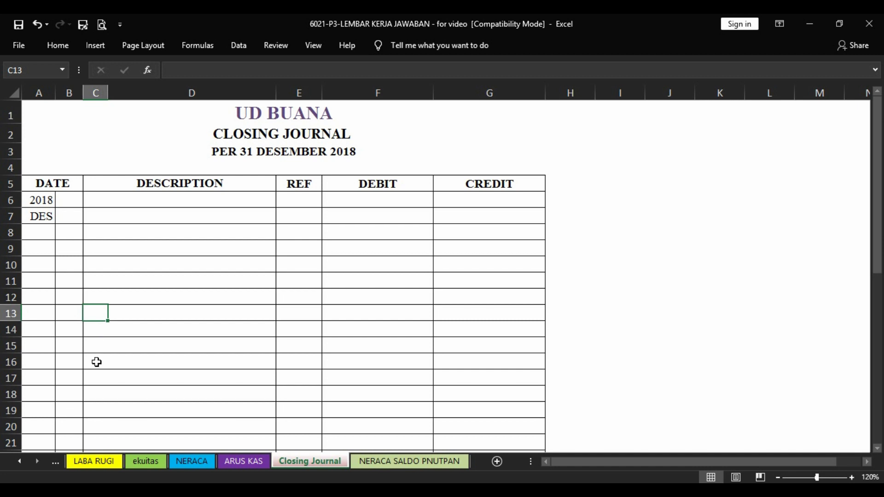
click(163, 341)
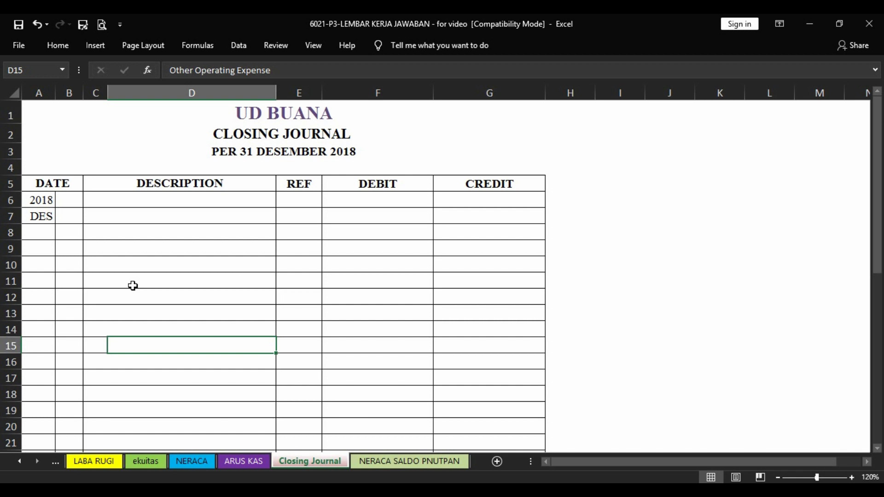
click(142, 249)
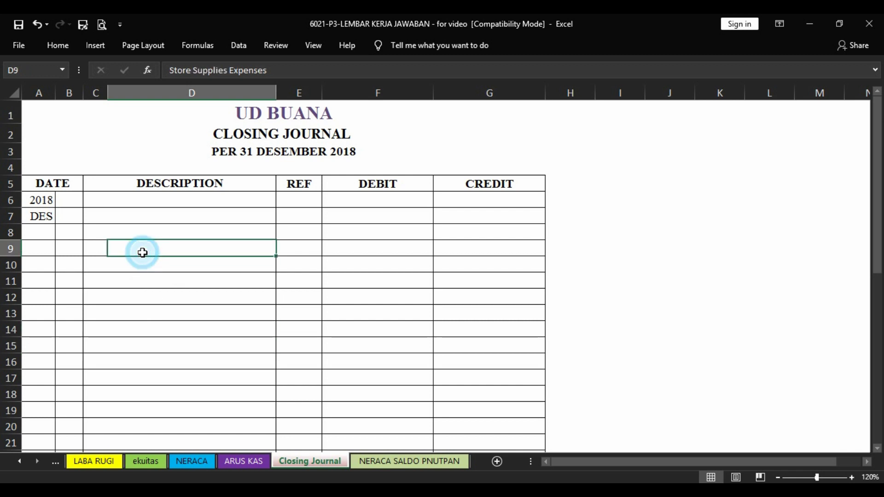
click(76, 298)
click(156, 294)
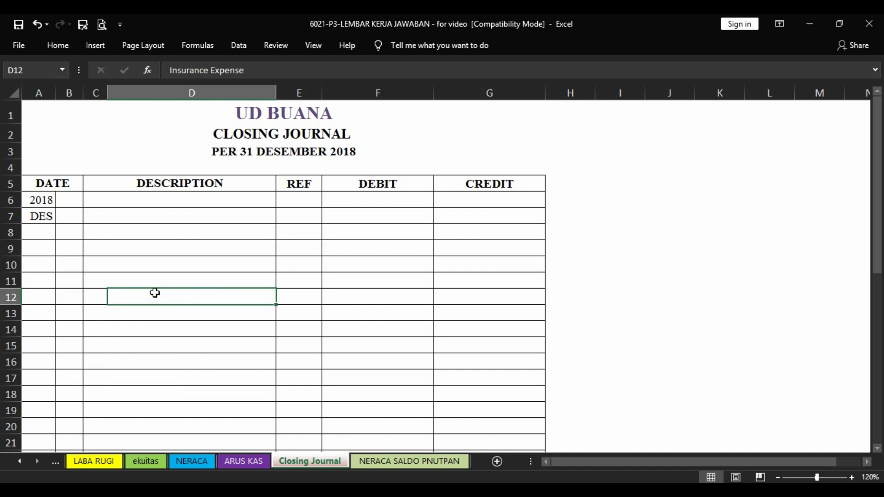
click(129, 269)
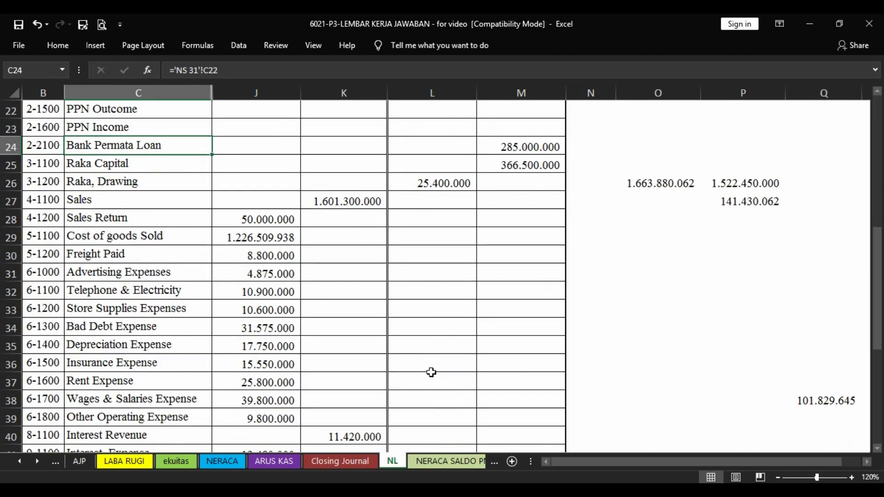
Place the NL sheet directly before Closing Journal and review its Sales, expense and interest accounts
scroll(430, 371, down, 2)
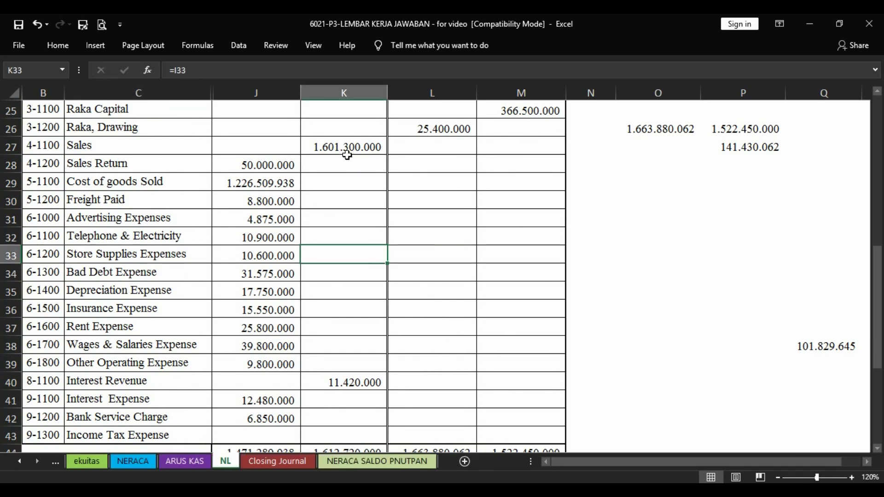
click(346, 152)
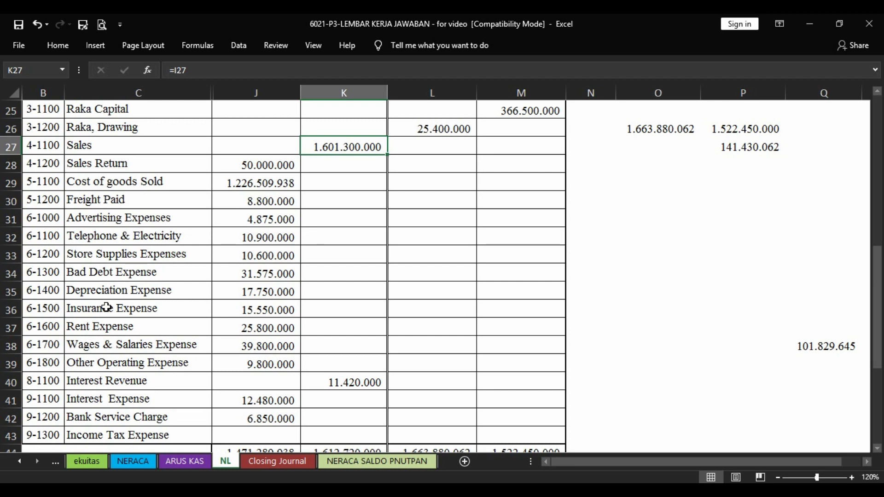
scroll(106, 308, down, 1)
scroll(106, 308, up, 1)
Compare row 7 of the Closing Journal with the Advertising Expenses account 6-1000 on the NL sheet
click(282, 461)
key(Down)
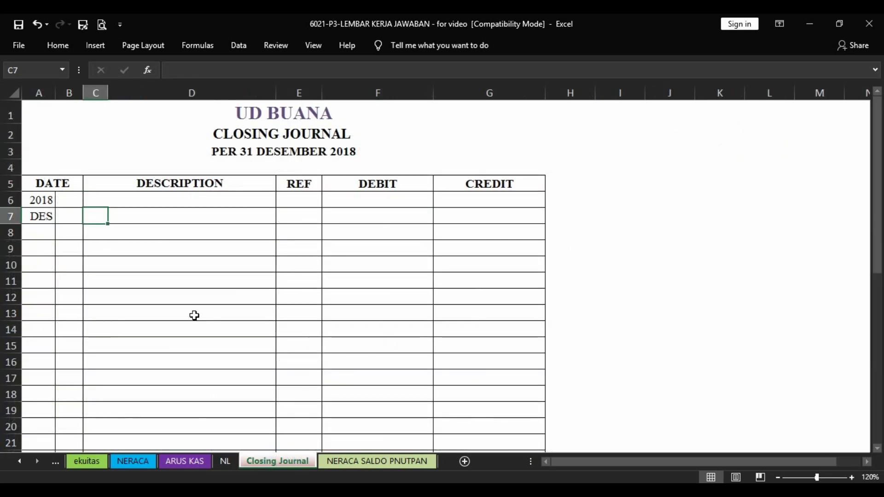
key(Right)
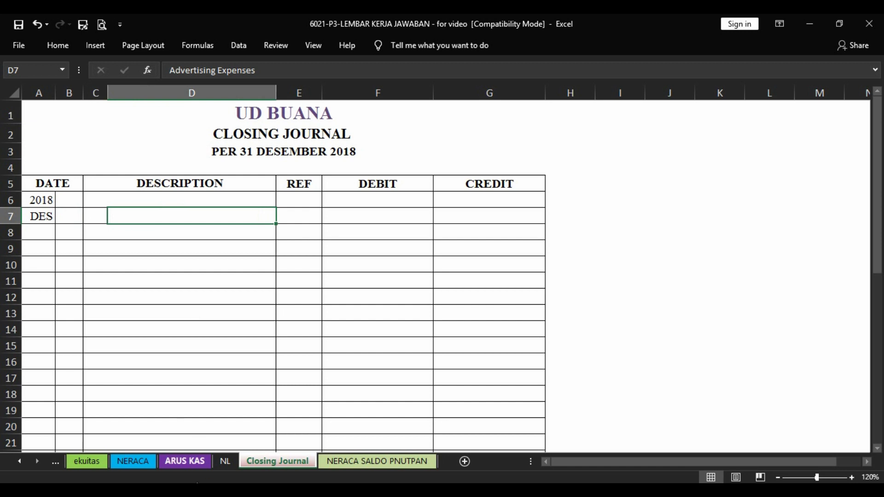
click(230, 462)
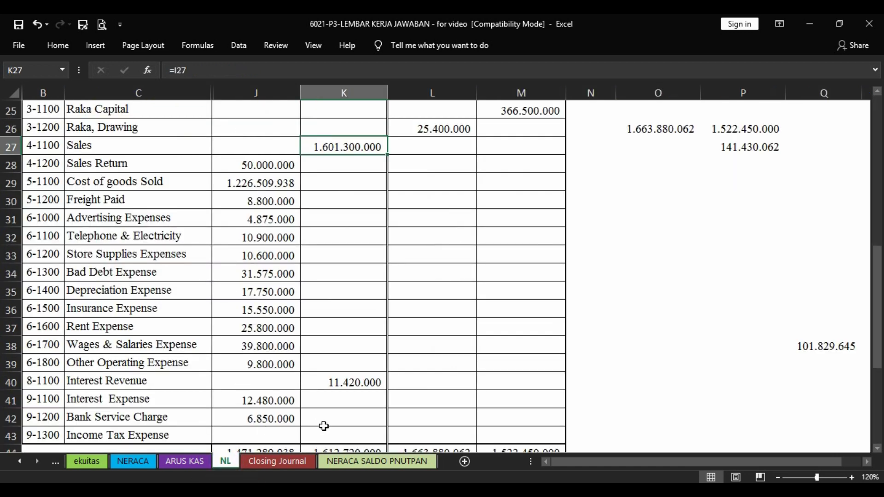
click(294, 464)
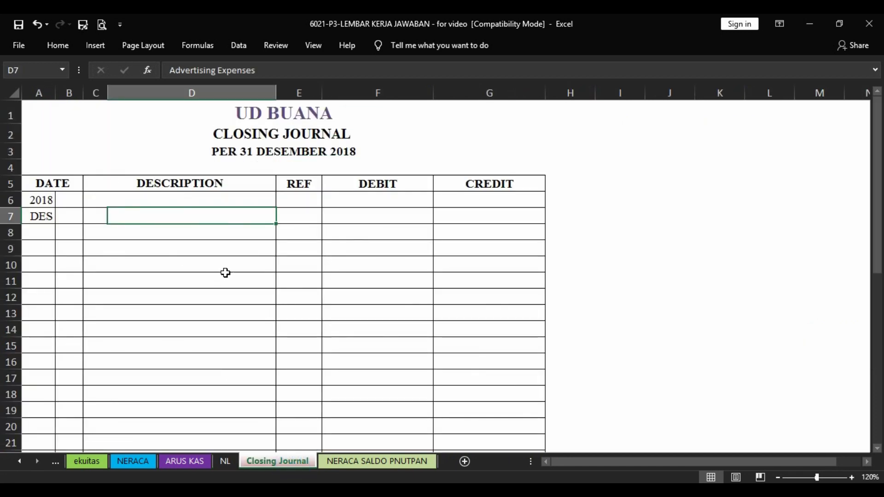
click(456, 216)
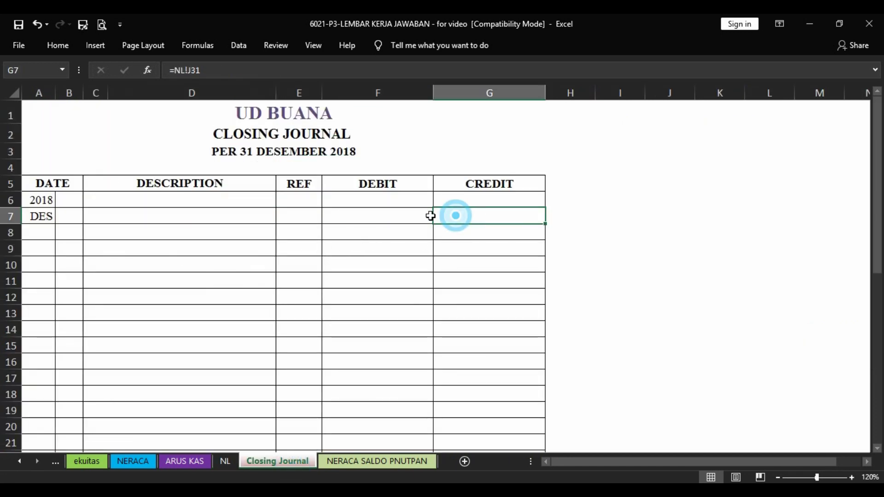
click(148, 217)
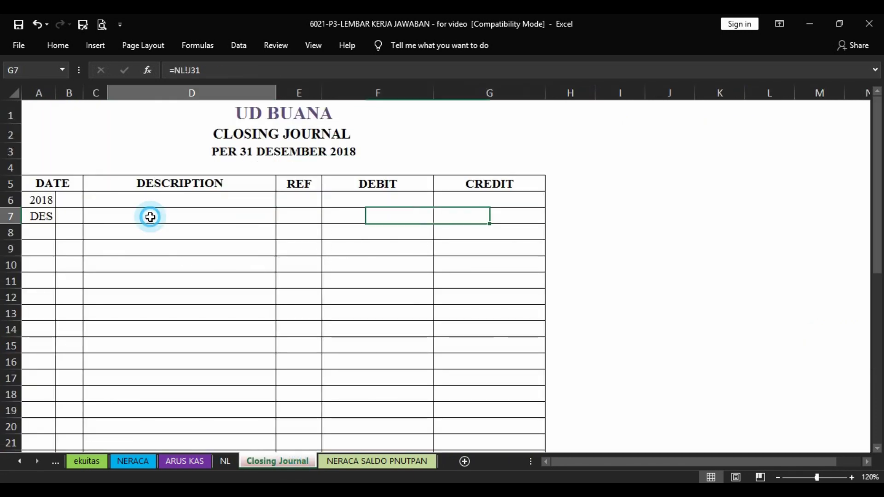
click(225, 461)
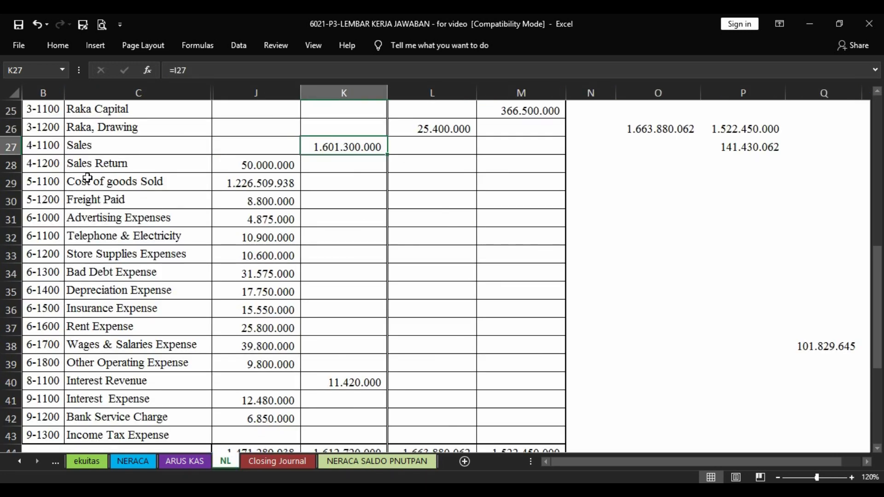
click(57, 218)
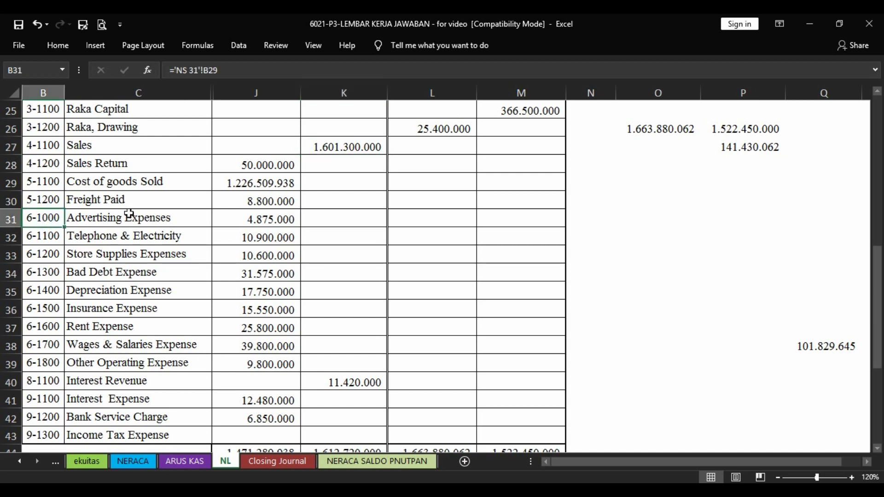
click(175, 219)
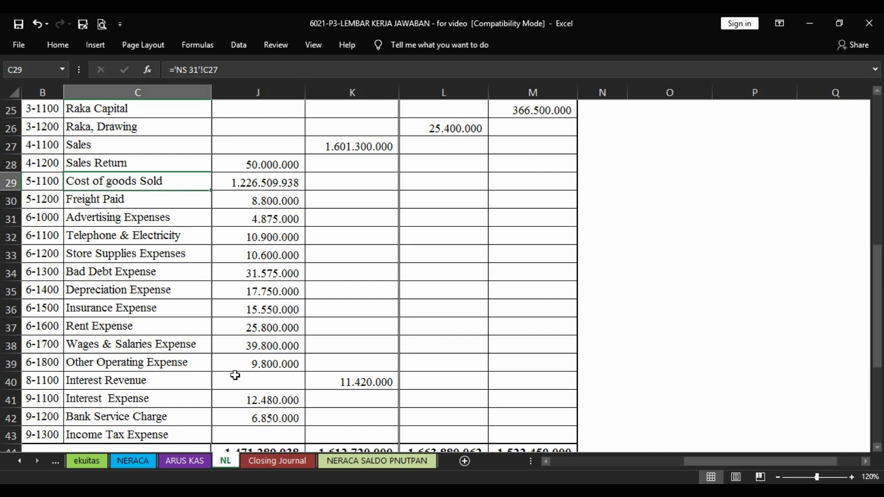
Make the Advertising Expenses description in D7 of the Closing Journal and its credit amount in G7, linked with =NL!J31, visible
click(276, 461)
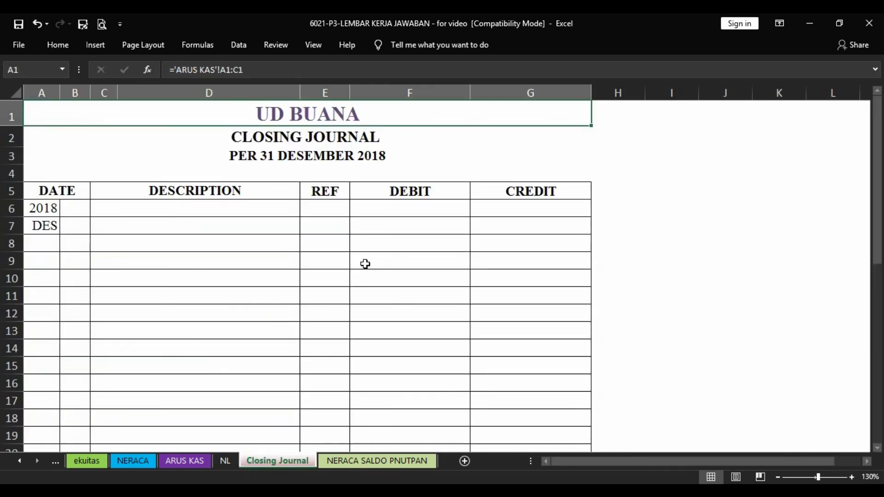
click(257, 234)
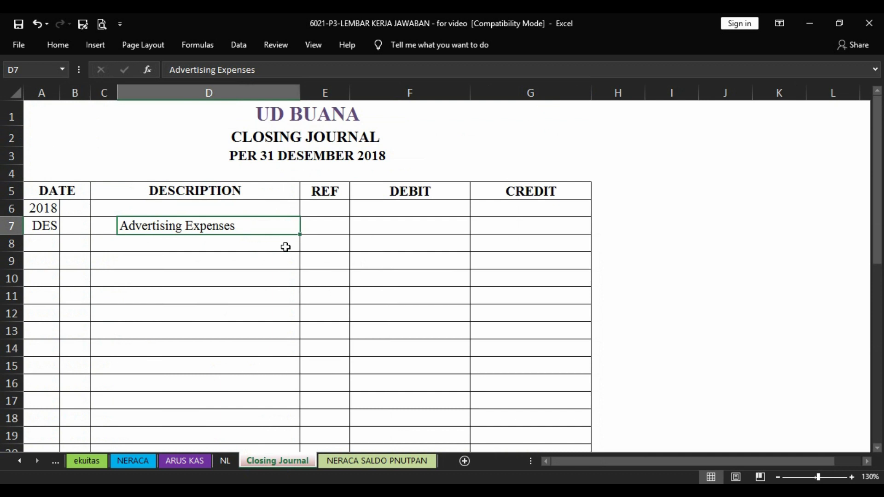
key(Right)
key(Right)
key(Right)
key(ctrl+v)
key(Left)
key(Left)
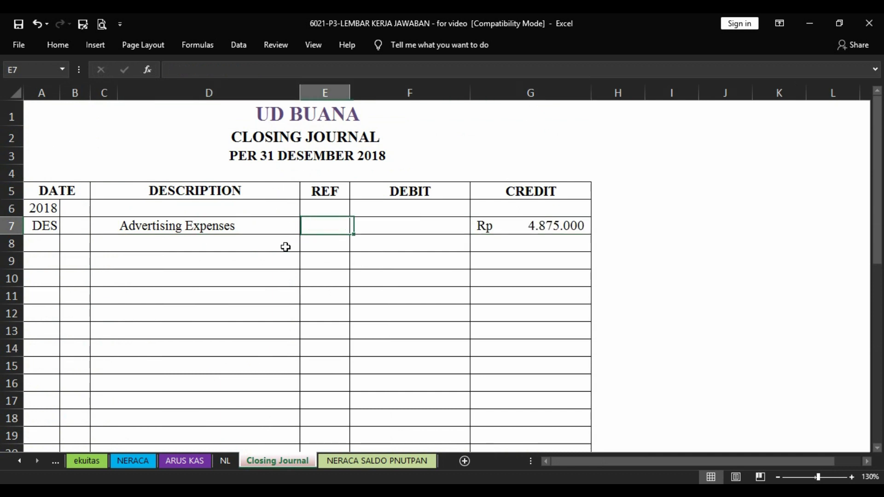
Make the Telephone & Electricity expenses description in D8 and its credit amount in G8, linked with =NL!J32, visible
key(Left)
key(Down)
text(Telephone & Electricity expenses)
key(Right)
key(Right)
key(Right)
key(ctrl+d)
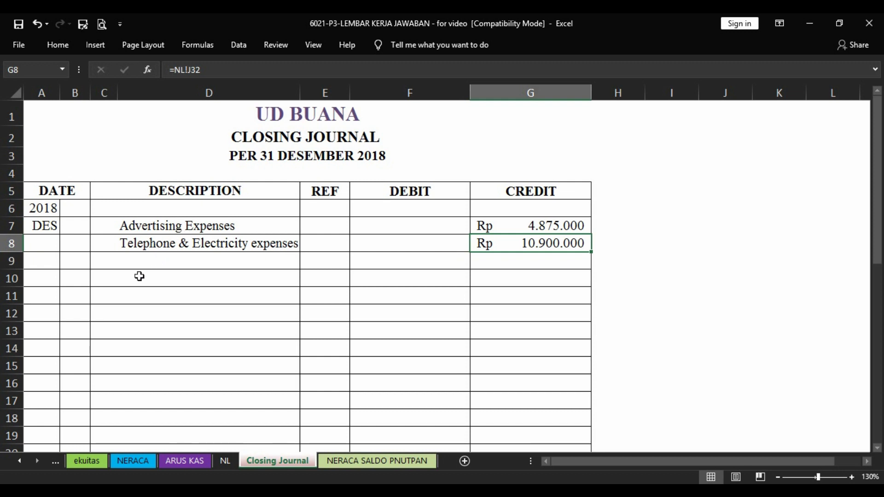
Make the Store Supplies Expenses description in D9 and its credit amount of Rp 10.600.000 in G9 visible
key(Left)
key(Left)
key(Left)
key(Down)
text(Store Supplies Expenses)
key(Right)
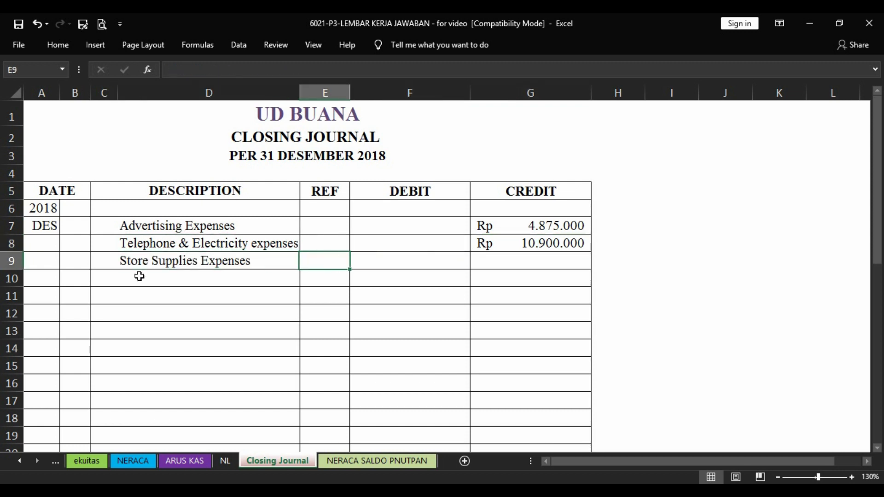
key(Right)
key(Right)
key(ctrl+d)
Make the Bad Debt Expense description in D10 and its credit amount of Rp 31.575.000 in G10 visible
key(Left)
key(Left)
key(Left)
key(Left)
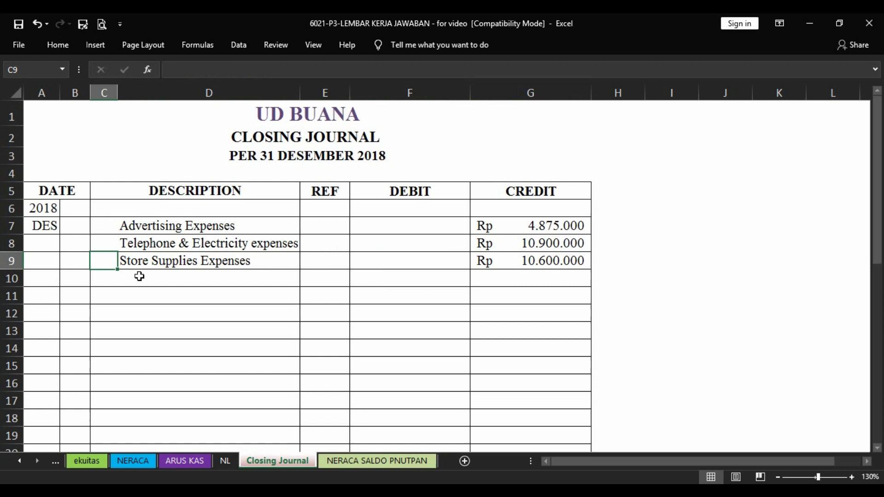
key(Down)
key(Right)
text(Bad Debt Expense)
key(Right)
key(Right)
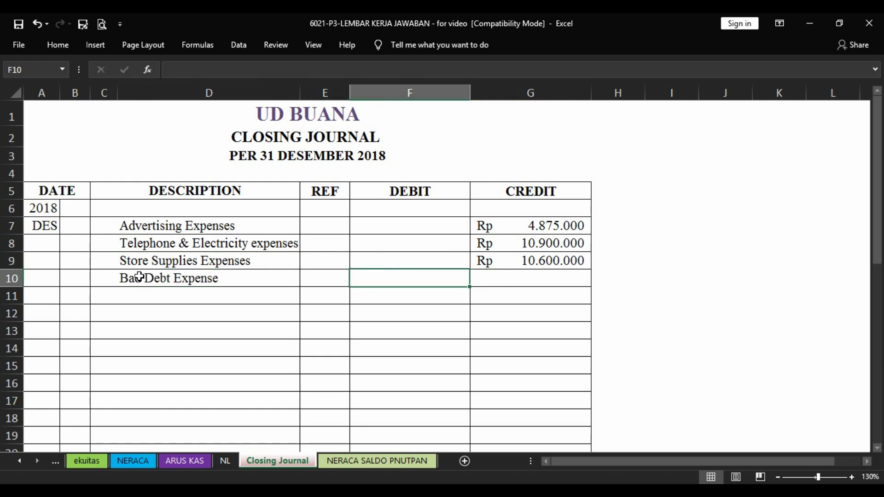
key(Right)
key(ctrl+d)
Make the Depreciation Expense description in D11 and its credit amount of Rp 17.750.000 in G11 visible
key(Left)
key(Left)
key(Left)
key(Left)
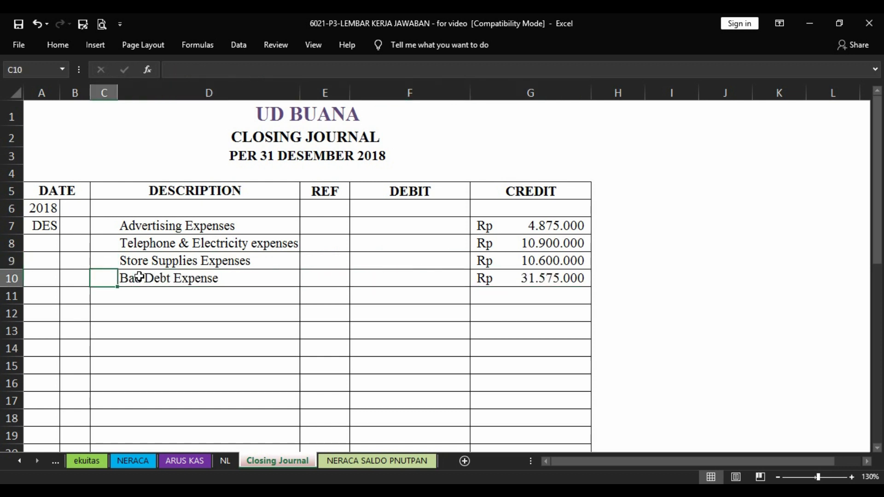
key(Down)
key(Right)
text(Depreciation Expense)
key(Right)
key(Right)
key(Right)
key(ctrl+d)
Make the Insurance Expense description in D12 and its credit amount in G12, linked with =NL!J36, visible
key(Left)
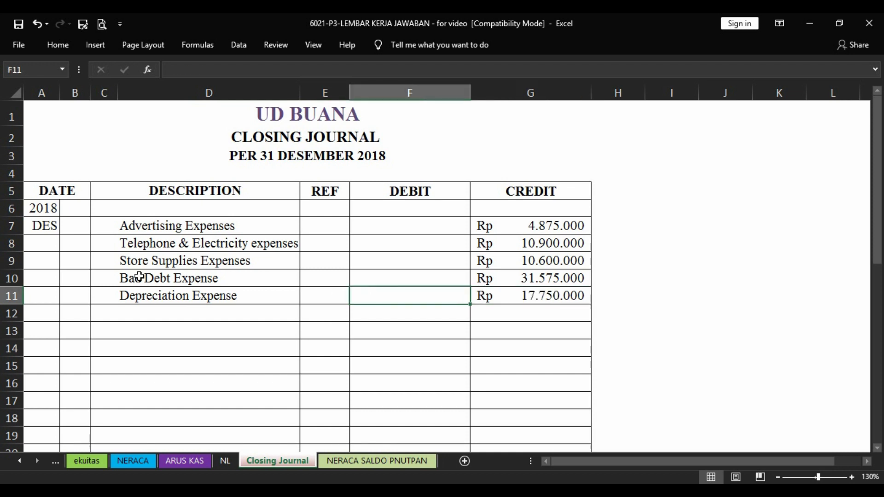
key(Left)
key(Left)
key(Down)
text(Insurance Expense)
key(Right)
key(Right)
key(Right)
key(ctrl+d)
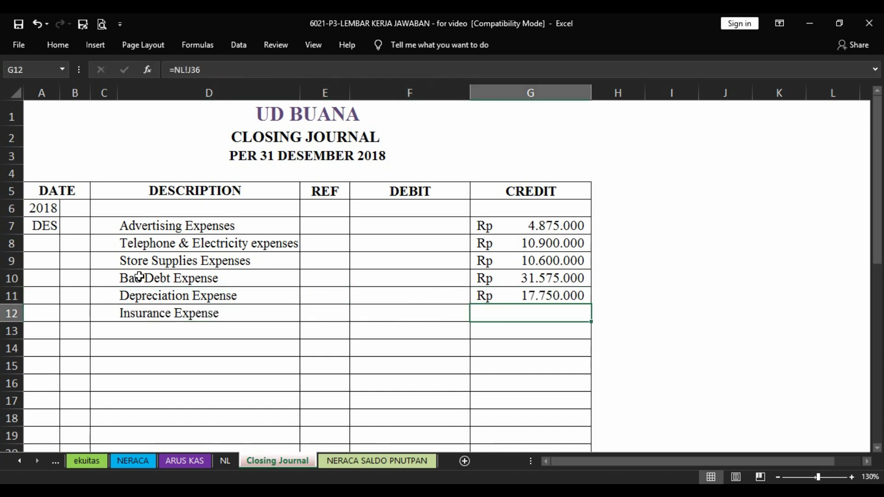
Make the Rent Expense description in D13 and its credit amount of Rp 25.800.000 in G13 visible
key(Left)
key(Left)
key(Left)
key(Left)
key(Down)
key(Right)
text(Rent Expense)
key(Right)
key(Right)
key(Right)
key(ctrl+d)
Make the Wages & Salaries Expense description in D14 and its credit amount of Rp 39.800.000 in G14 visible
key(Left)
key(Left)
key(Left)
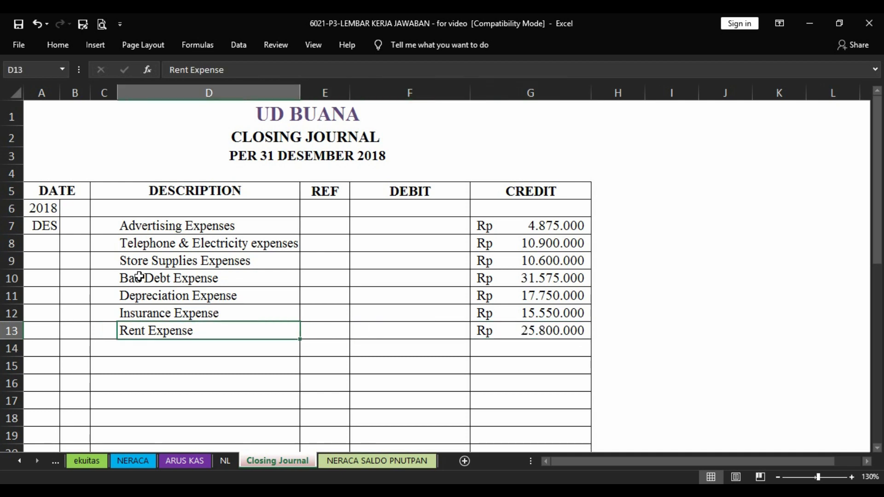
key(Down)
text(Wages & Salaries Expense)
key(Right)
key(Right)
key(Right)
key(ctrl+d)
Make the Other Operating Expense description in D15 and its credit amount in G15, linked with =NL!J39, visible
key(Left)
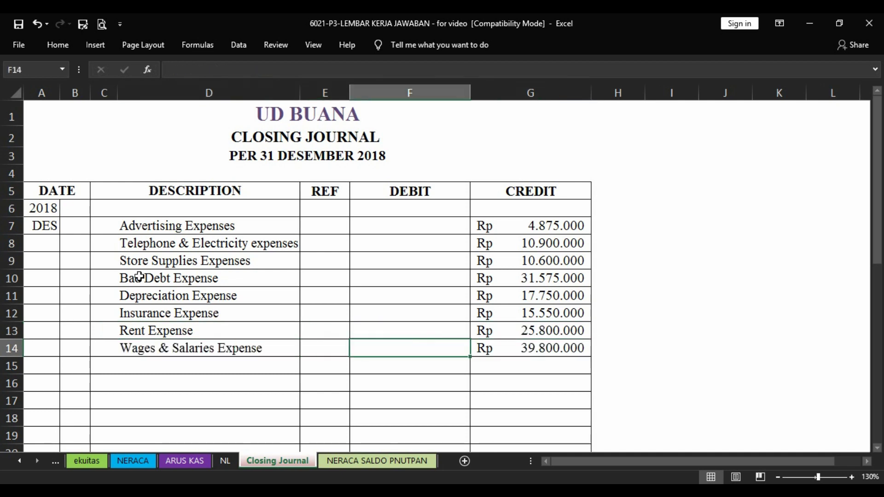
key(Left)
key(Left)
key(Down)
text(Other Operating Expense)
key(Right)
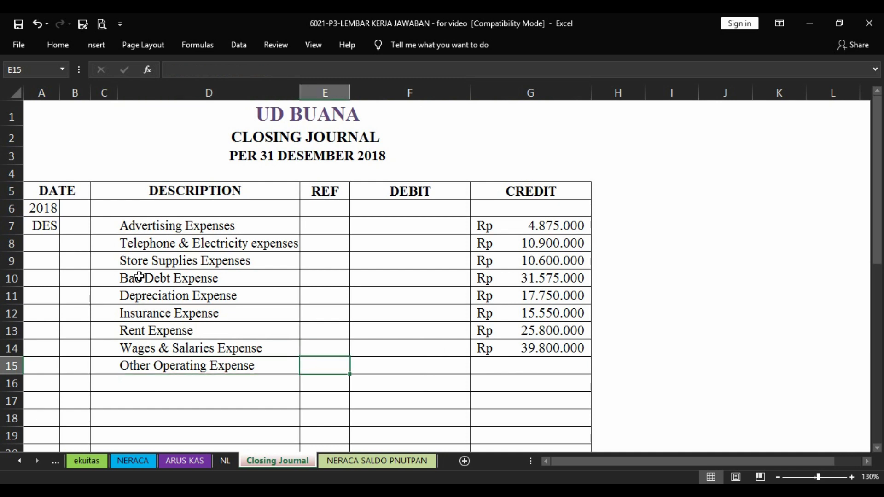
key(Right)
key(Right)
key(ctrl+d)
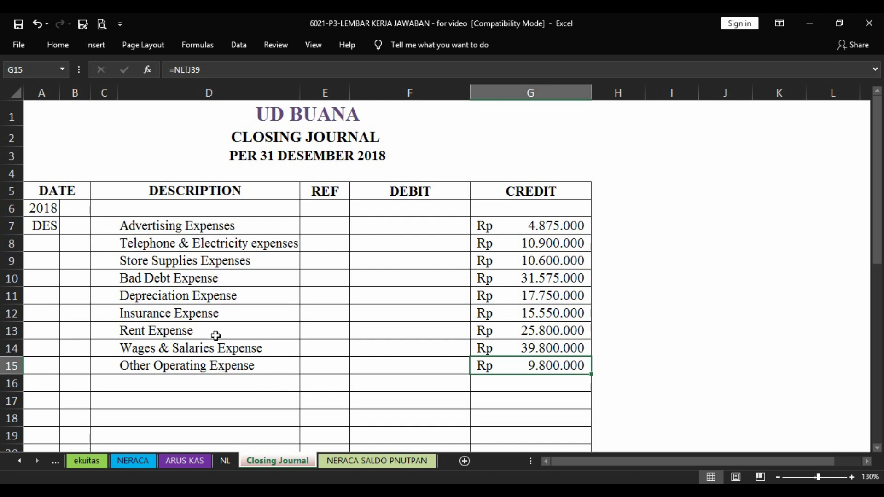
Check the NL sheet and make the Interest Expense description in D16 and its credit amount in G16, linked with =NL!J41, visible
click(163, 384)
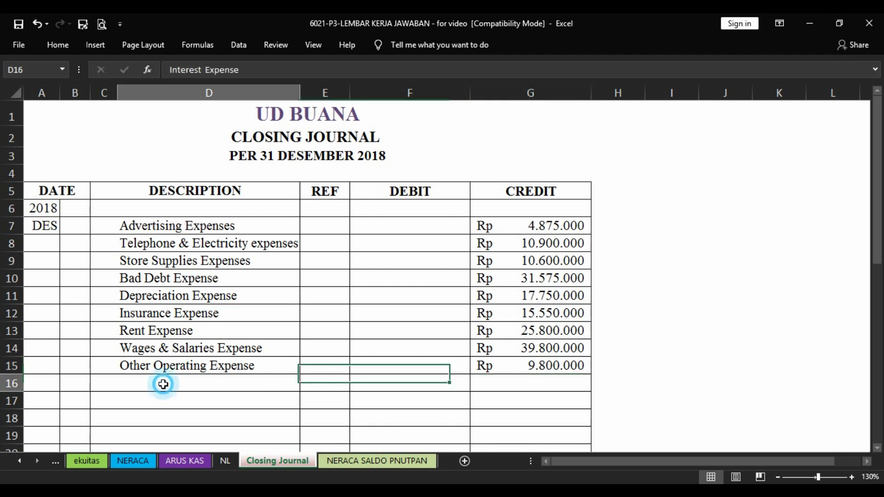
click(226, 461)
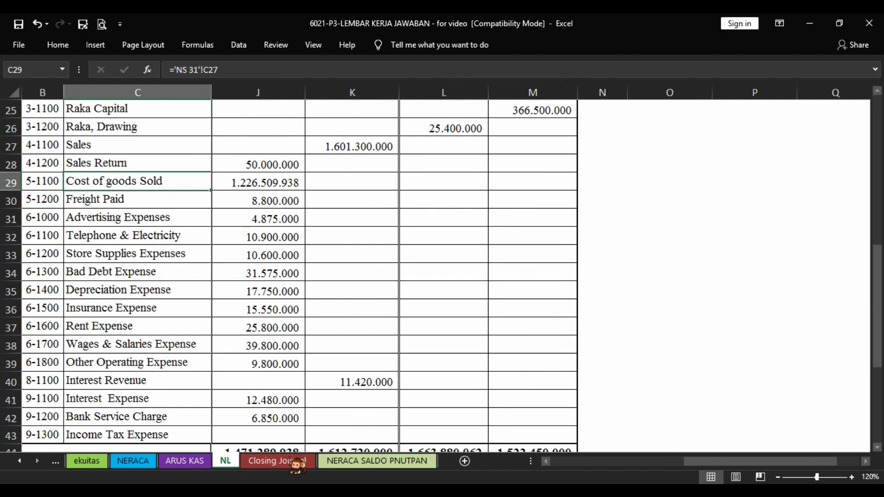
click(277, 461)
key(Tab)
key(Tab)
key(Tab)
text(=NL!G41)
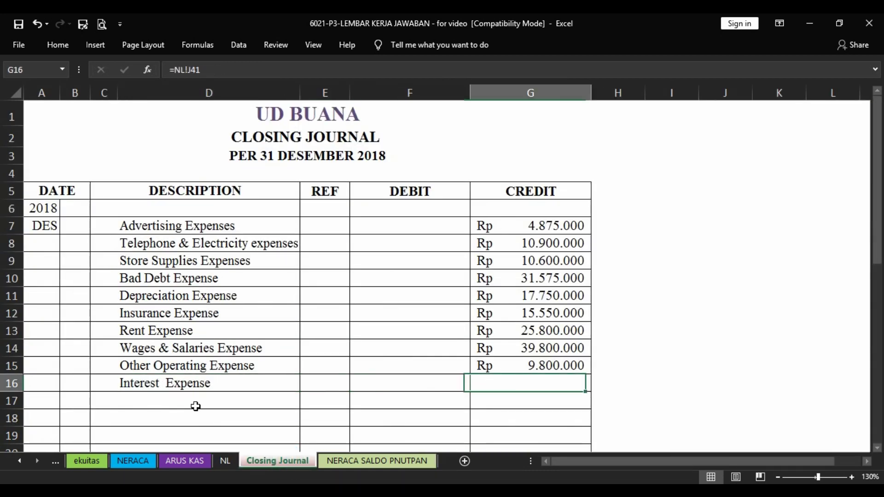
key(Return)
Make the Bank Service Charge description in D17 and its credit amount of Rp 6.850.000 in G17 visible
click(196, 406)
text(Bank Service Charge)
key(Tab)
key(Tab)
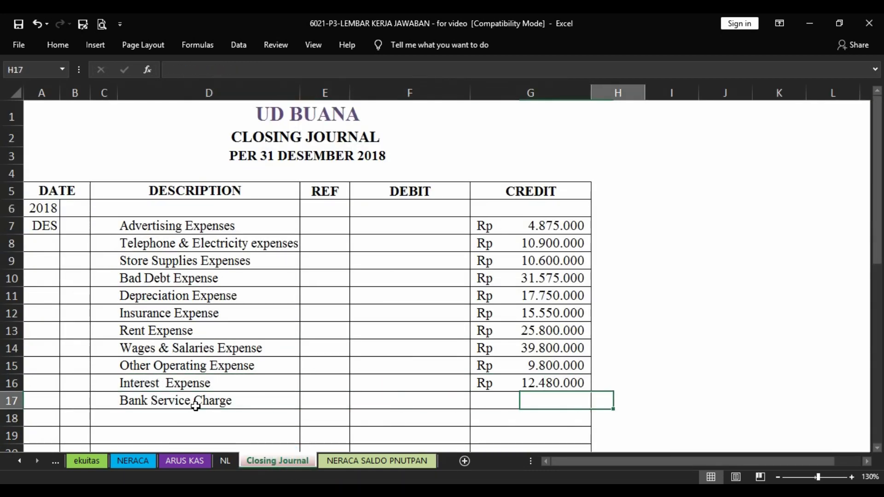
text(=NL!G42)
key(Return)
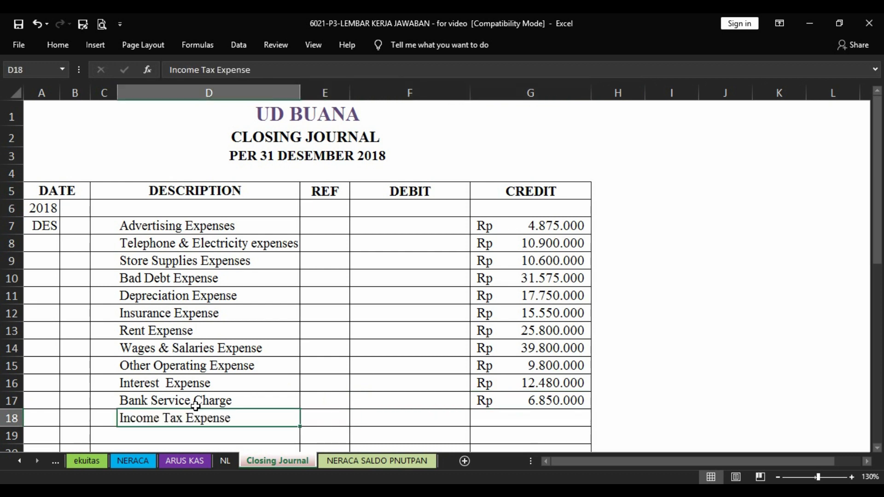
Make the Income Tax Expense credit amount in G18, linked with =AJP!G29, visible
key(Tab)
key(Tab)
text(=AJP!G29)
key(ctrl+Return)
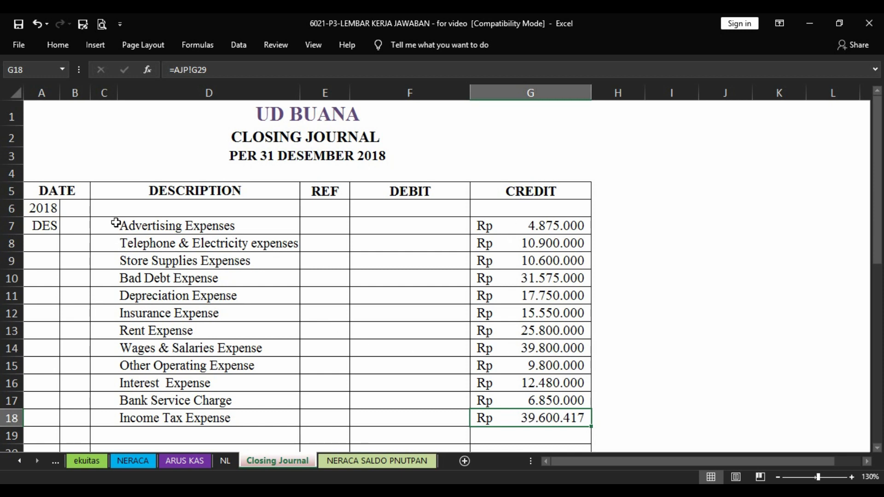
Make the Income Summary description in C6 and its debit total in F6, =SUM(G7:G18), visible
click(112, 209)
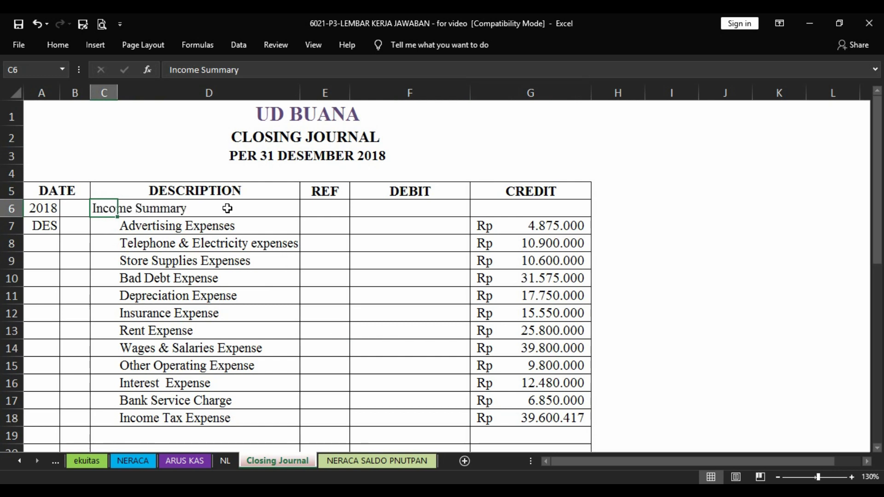
click(376, 208)
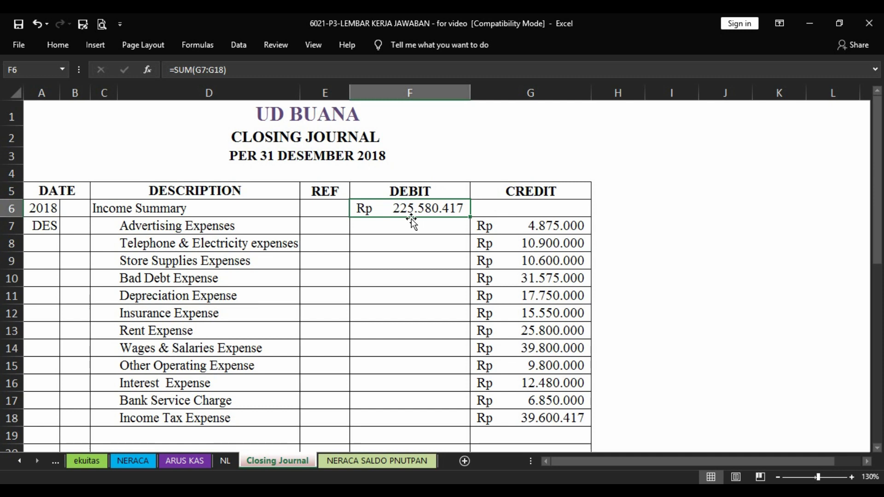
Check accounts 5-1100 and 5-1200 on the NL sheet, and make Cost of goods Sold in D21 and its Rp 1.226.509.938 credit in G21 visible
scroll(410, 221, down, 5)
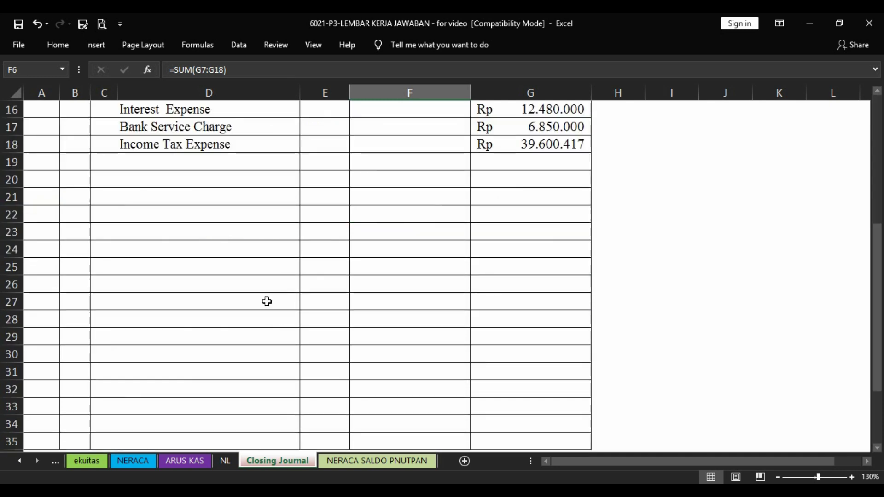
click(226, 460)
click(50, 203)
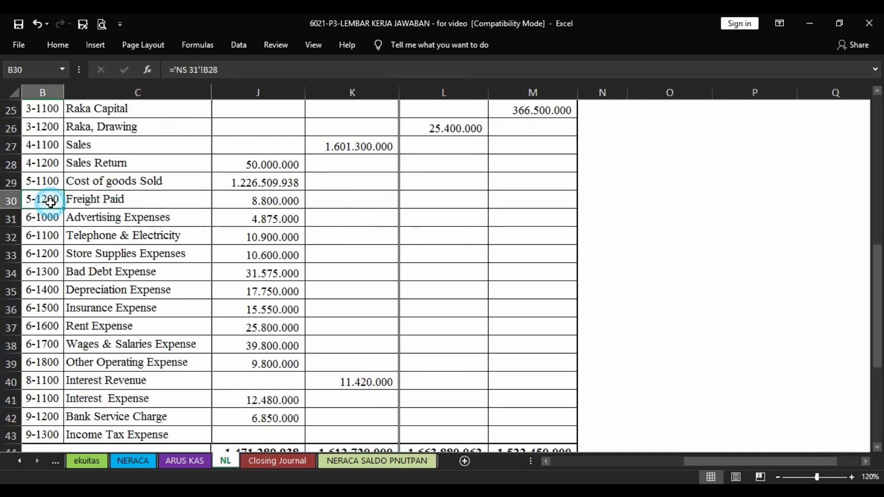
click(52, 184)
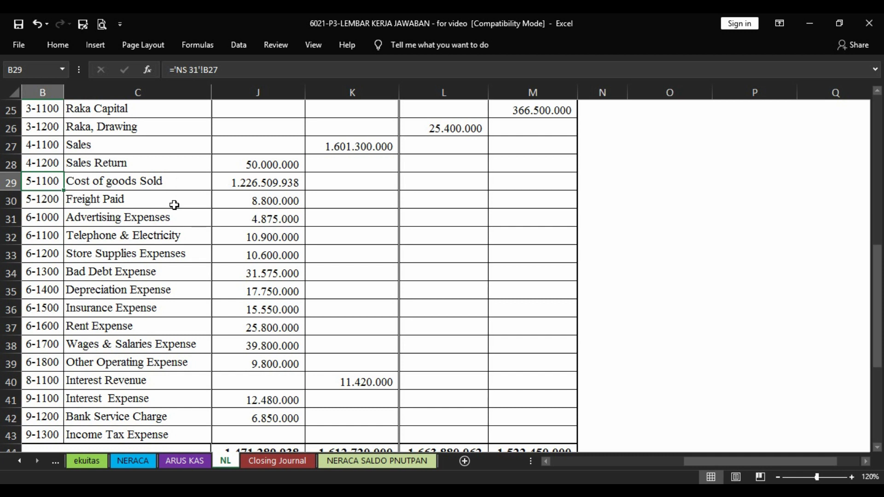
click(178, 176)
click(177, 199)
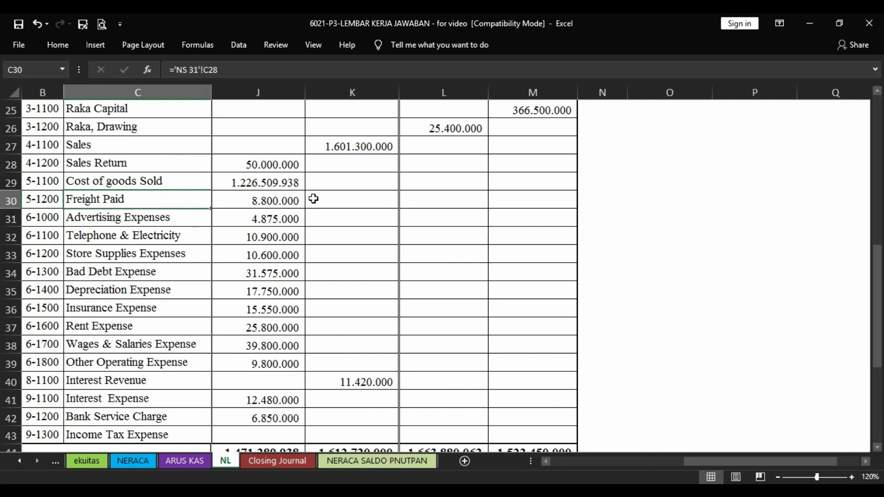
click(277, 461)
click(171, 192)
text(Cost of goods Sold)
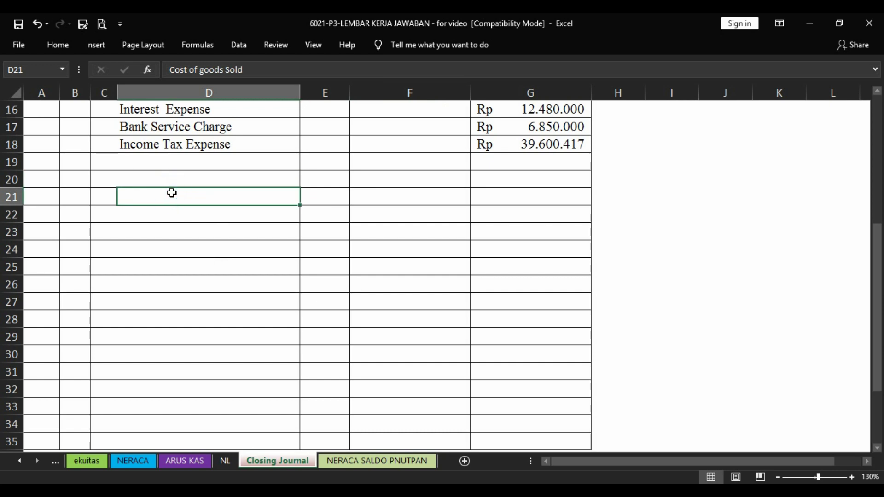
key(Right)
key(Right)
key(Right)
key(ctrl+v)
Make the Freight Paid description in D22 and its credit amount of Rp 8.800.000 in G22 visible
key(Left)
key(Left)
key(Left)
key(Down)
text(Freight Paid)
key(Right)
key(Right)
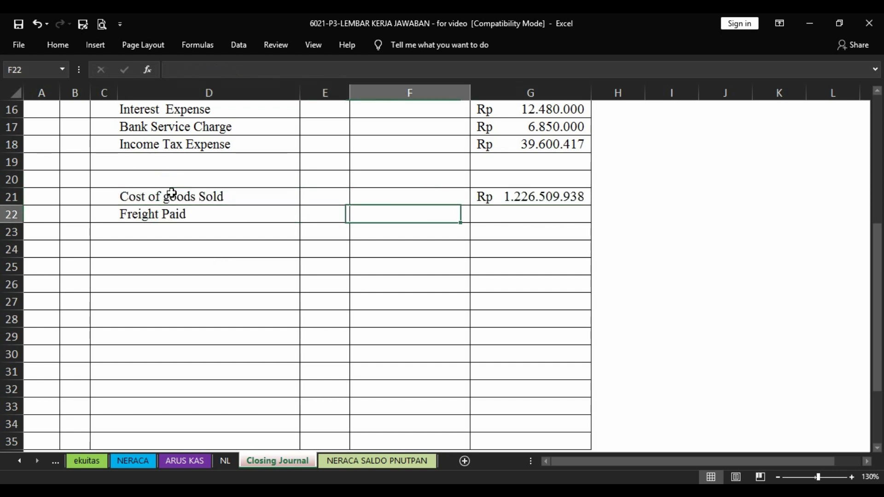
key(Right)
key(ctrl+v)
Make the second Income Summary description in C20 and its debit total in F20, =SUM(G21:G22), visible
key(Up)
key(Up)
key(Left)
key(Left)
key(Left)
key(Left)
text(Income Summary)
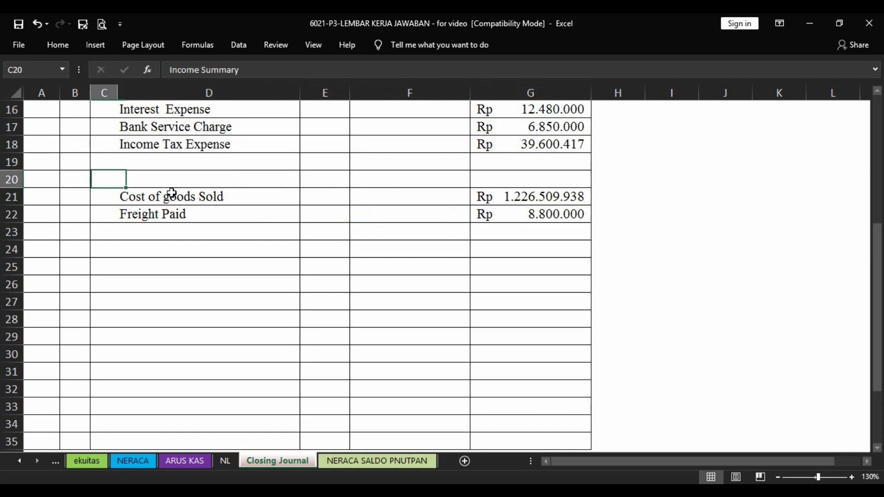
key(Right)
key(Right)
key(Right)
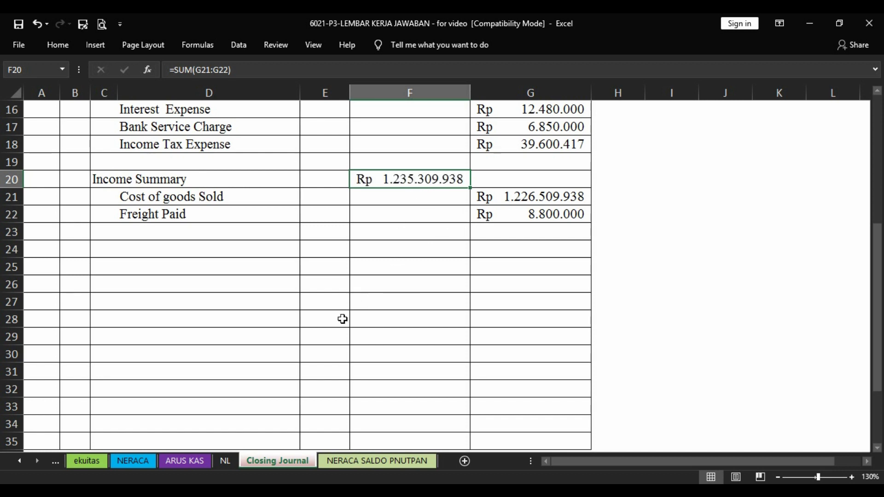
Check the sales and revenue accounts on the NL sheet, and make Sales in C24 and its debit in F24, linked with =NL!K27, visible
click(114, 249)
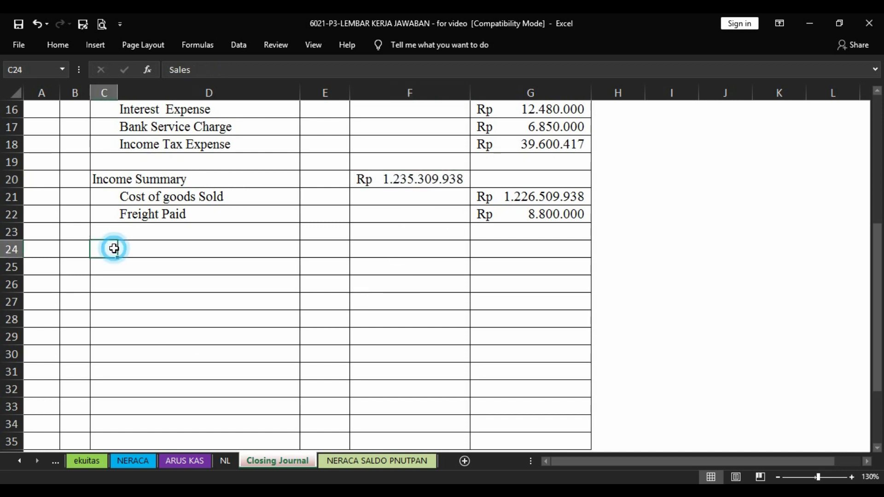
click(234, 462)
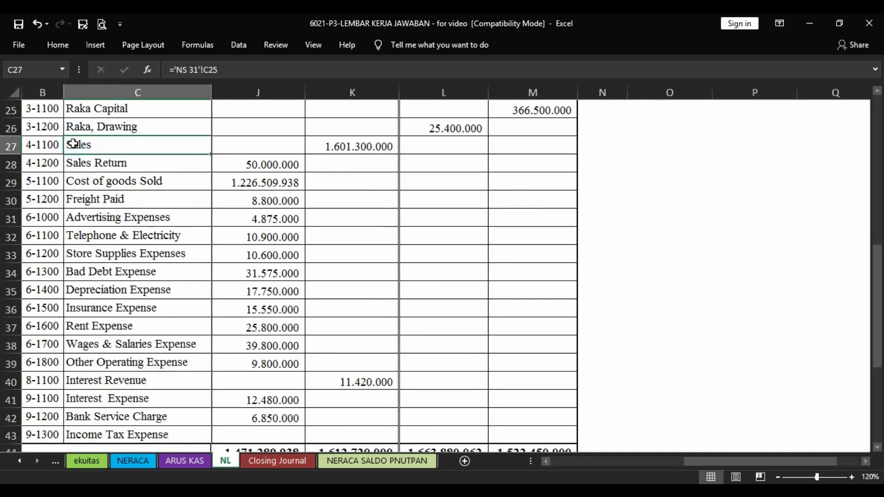
click(114, 167)
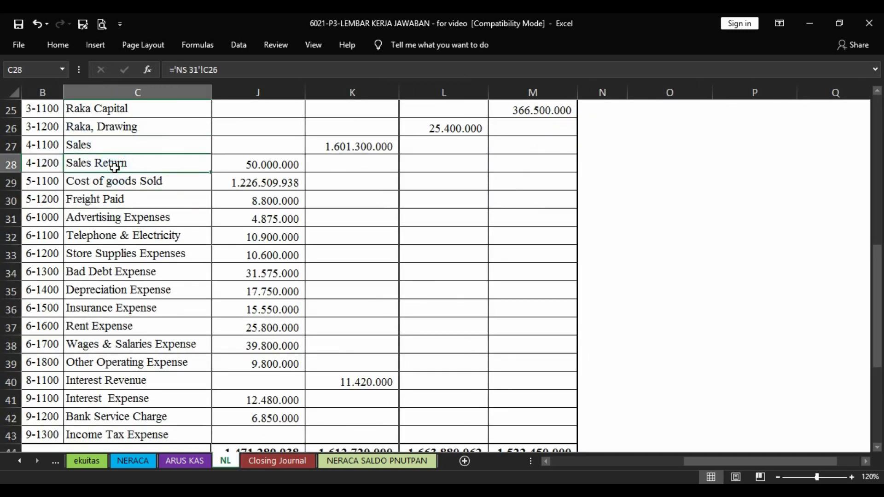
click(114, 145)
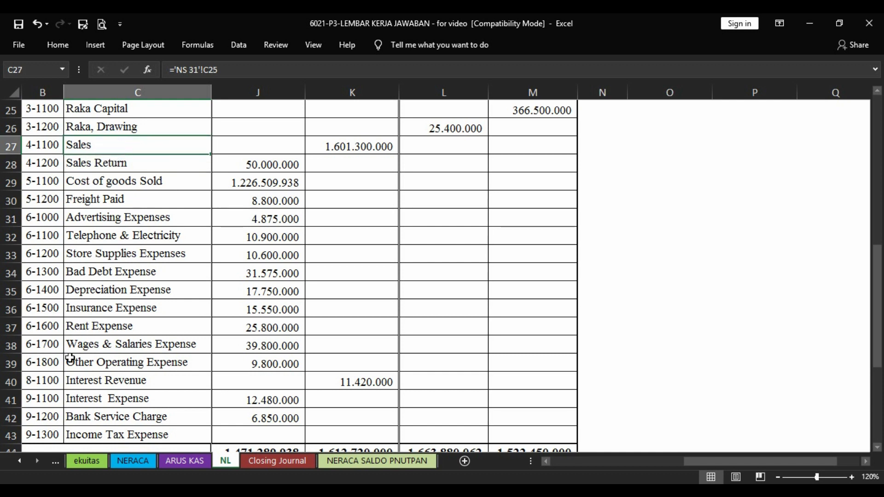
click(59, 387)
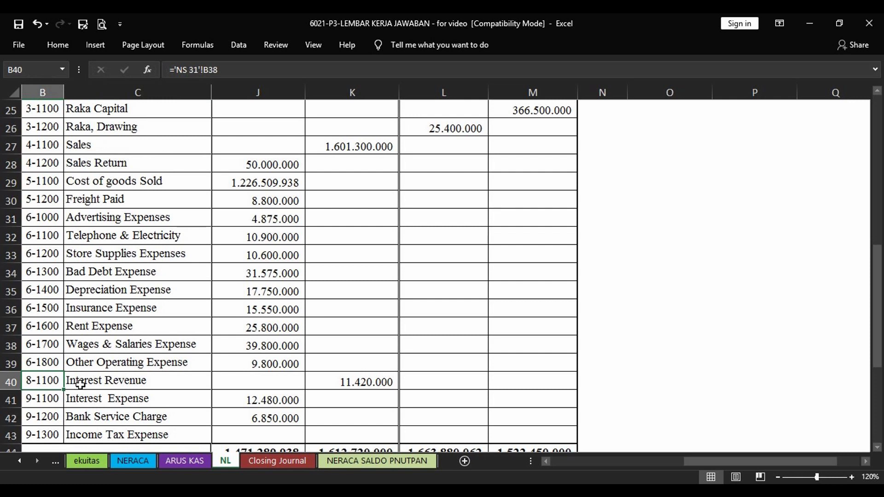
key(ctrl+Page_Down)
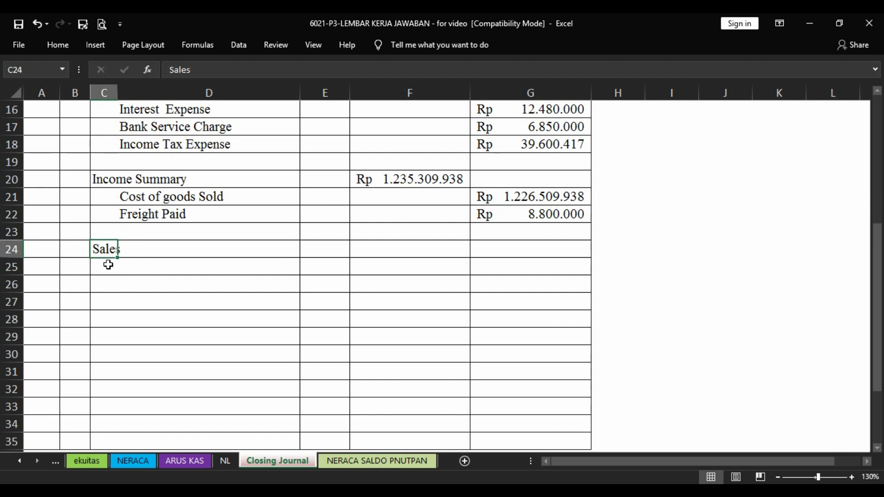
click(431, 252)
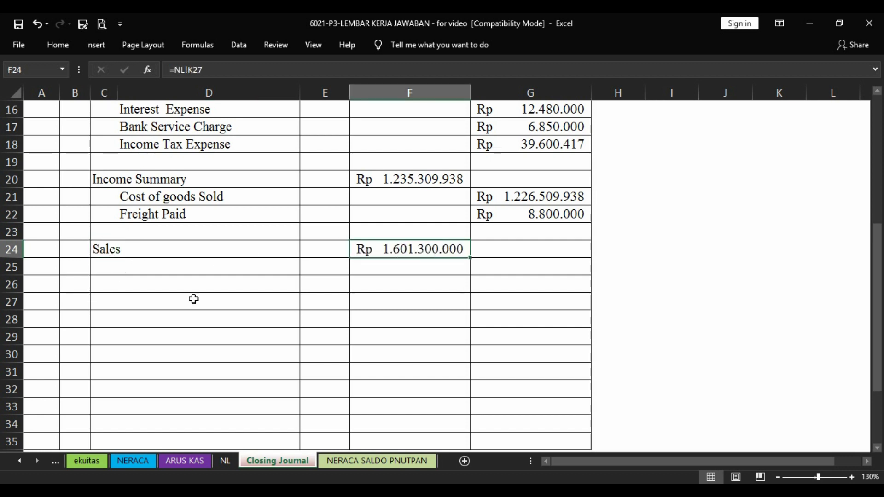
Make the Interest Revenue description in C25 and its debit amount in F25, linked with =NL!K40, visible
click(104, 265)
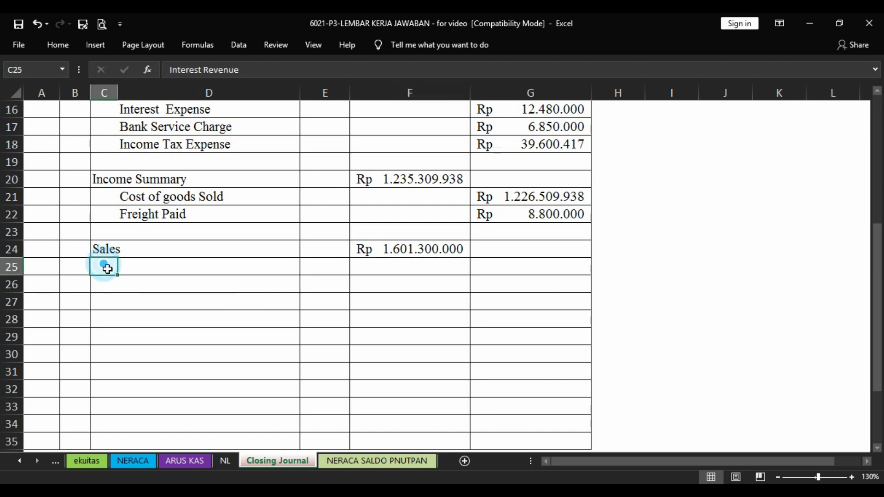
click(431, 269)
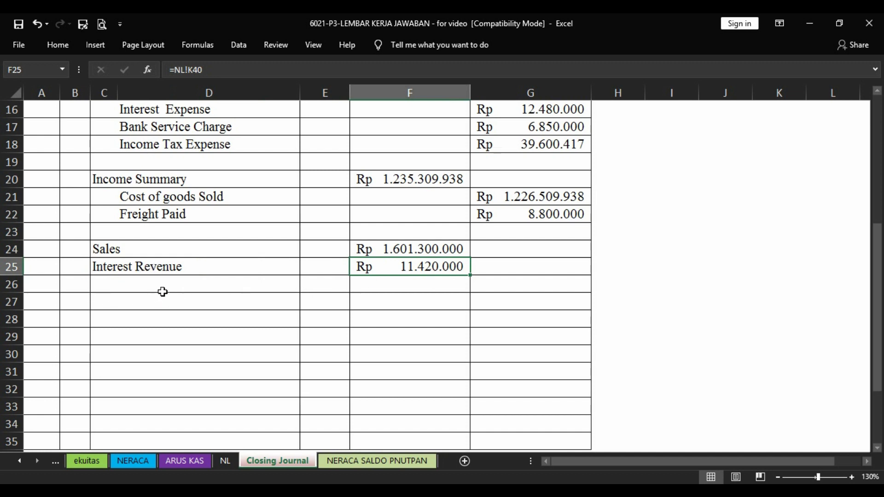
Check Sales Return on the NL sheet, and make its description in D26 and its credit in G26, linked with =NL!J28, visible
click(181, 288)
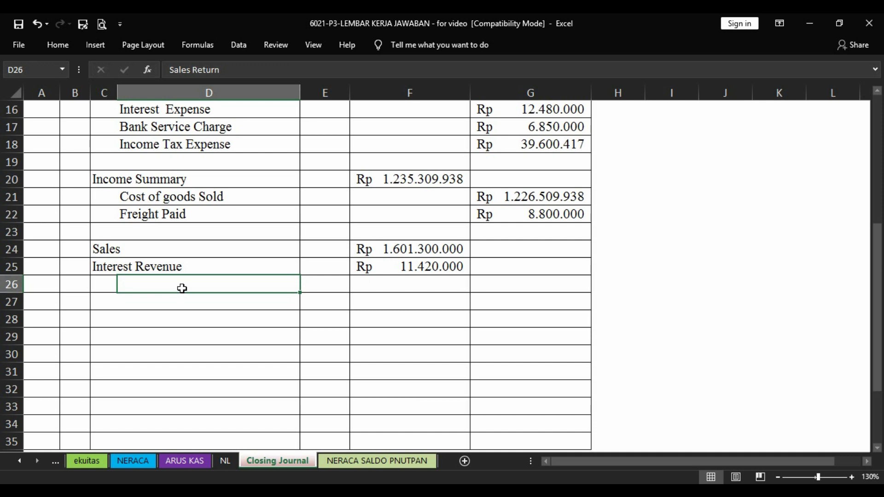
click(225, 461)
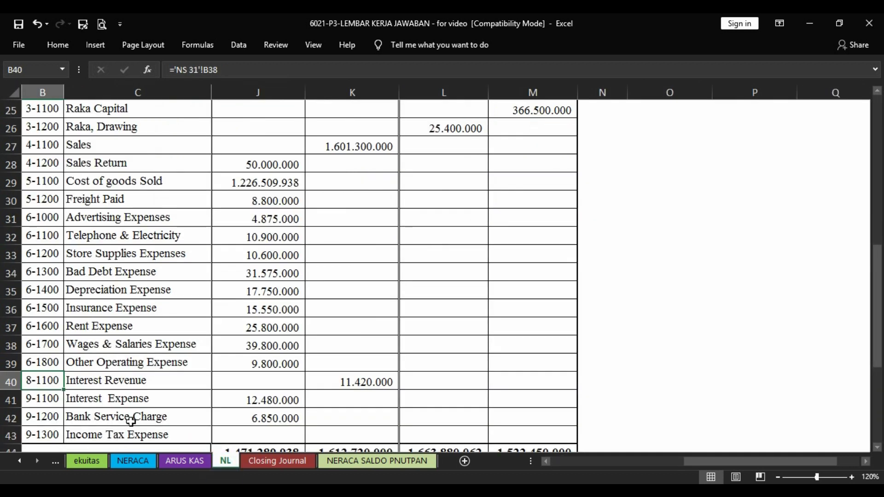
click(85, 164)
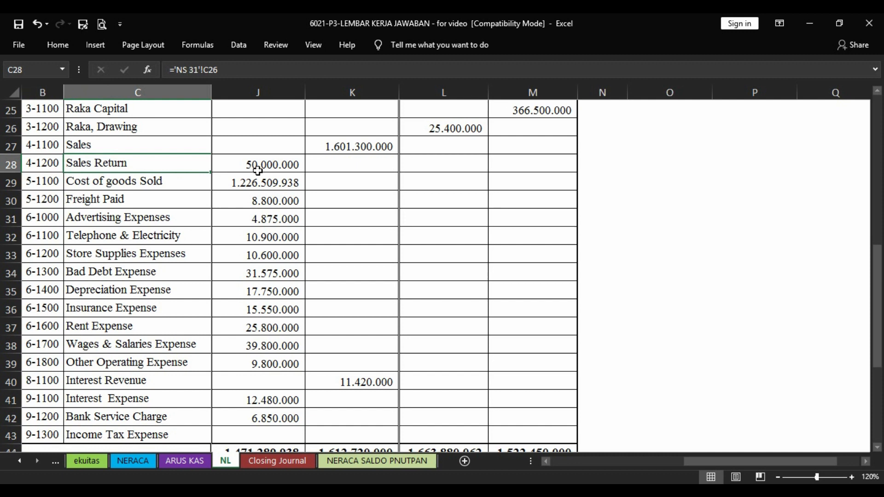
click(295, 461)
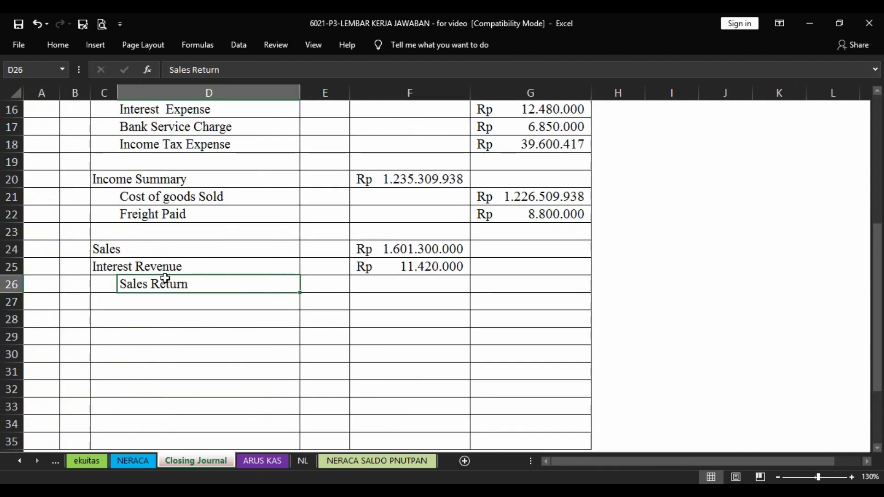
key(Right)
key(Right)
key(Right)
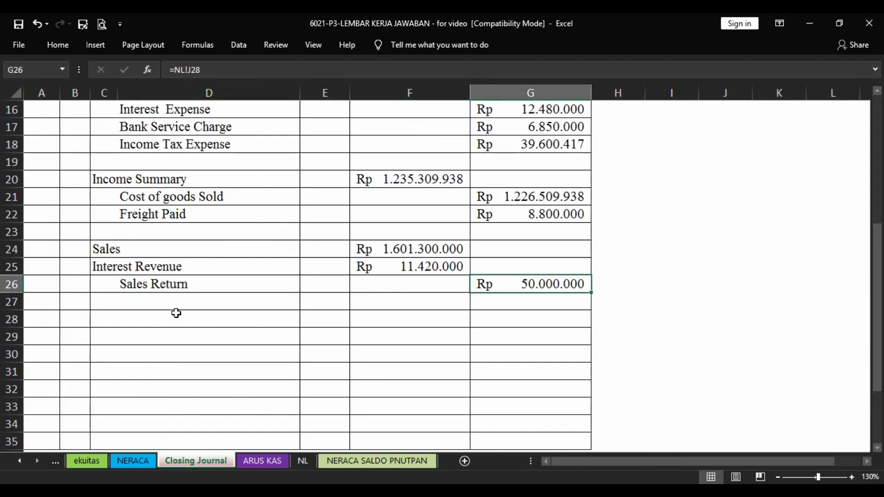
Make the Income Summary description in D27 and its credit amount in G27, =F24+F25-G26, visible
click(177, 301)
text(Income Summary)
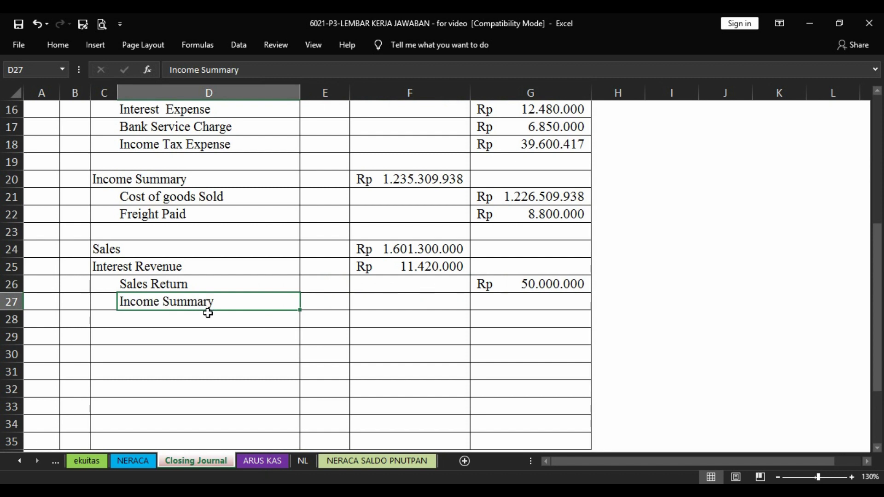
click(549, 303)
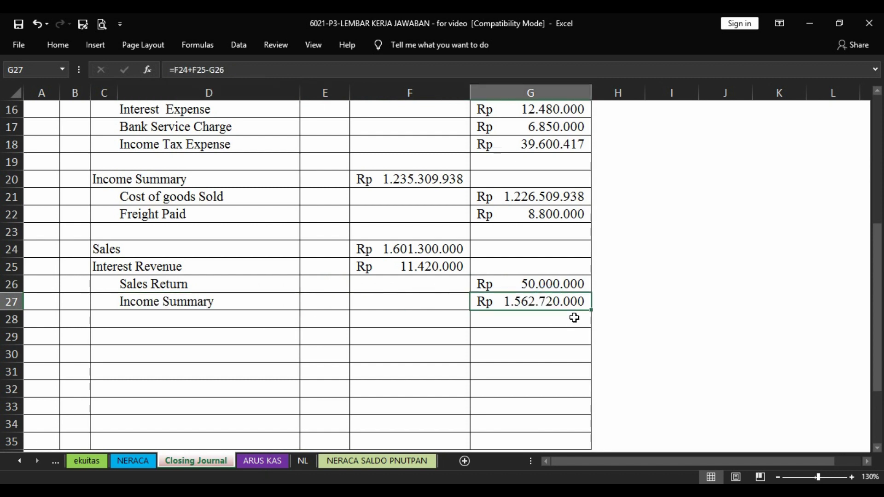
click(506, 284)
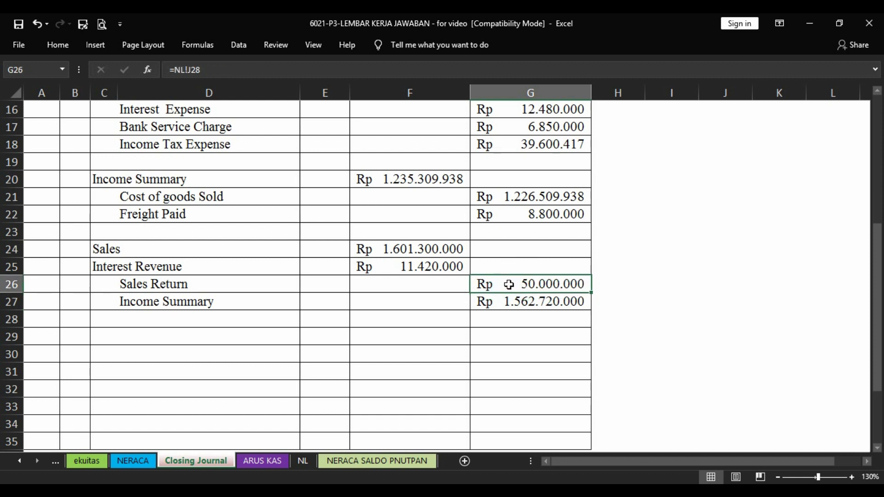
click(502, 303)
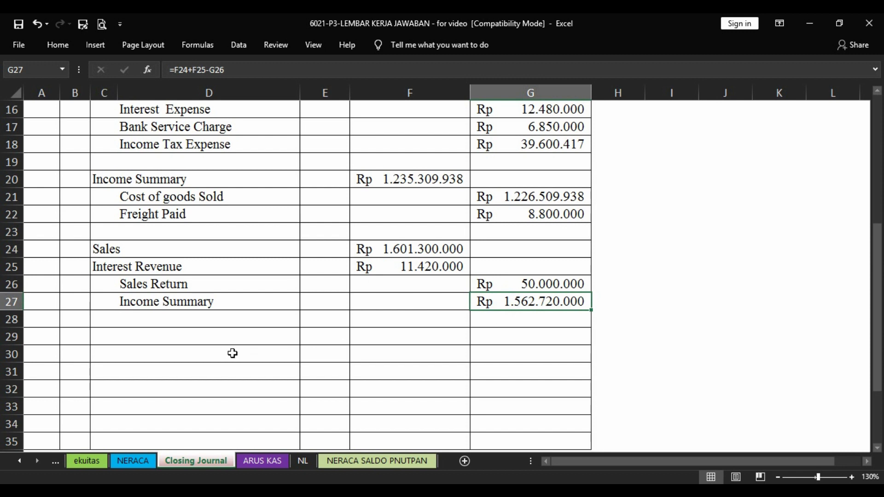
Consult the LABA RUGI sheet for the net income, and make the Income Summary description in C29 of the Closing Journal visible
click(212, 336)
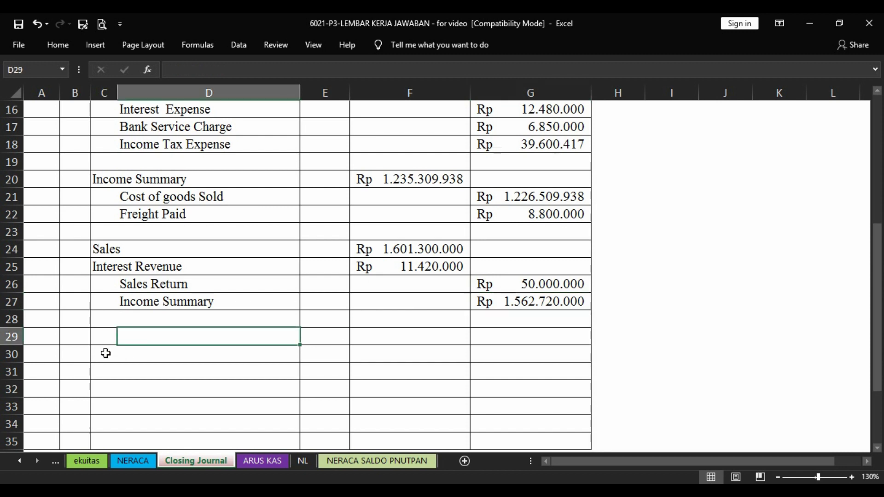
key(Left)
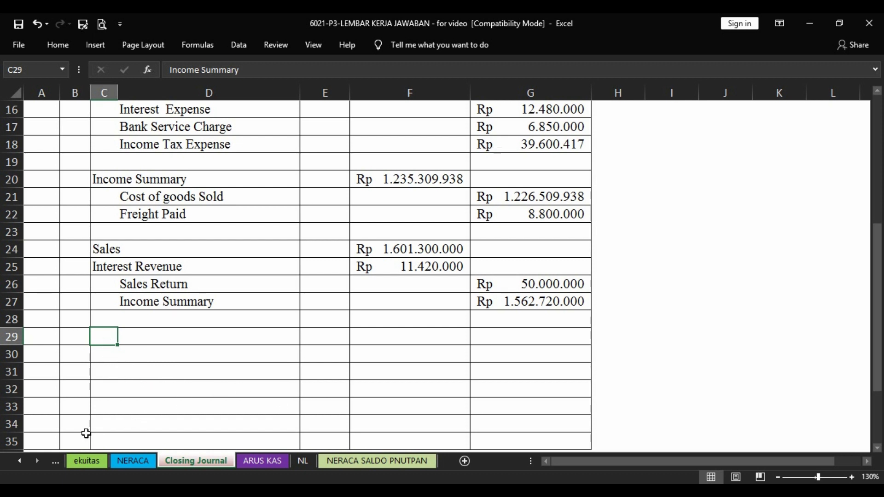
click(19, 461)
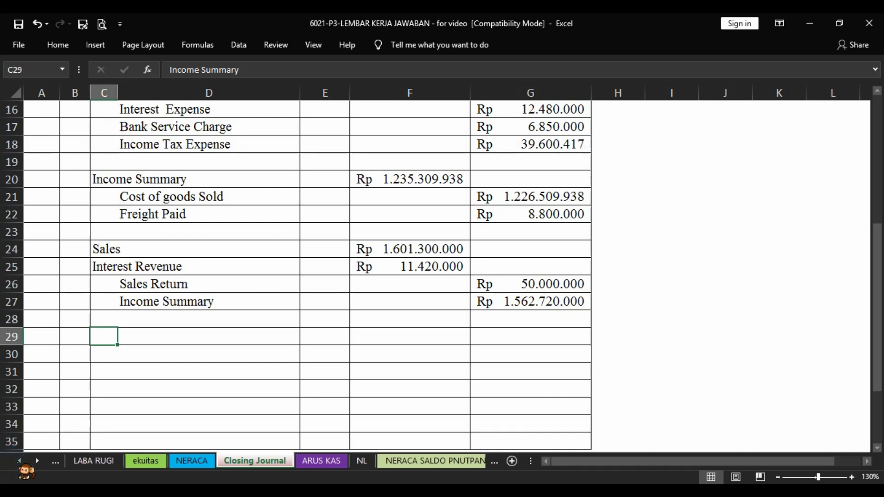
click(99, 461)
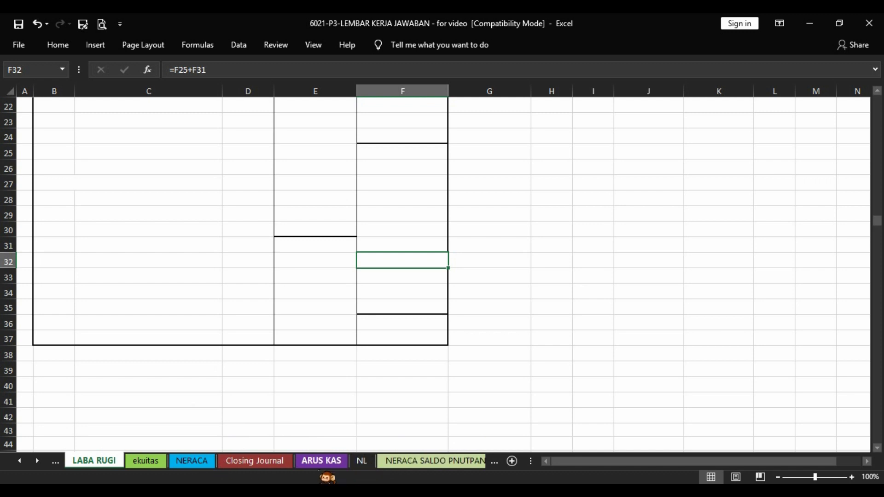
click(272, 462)
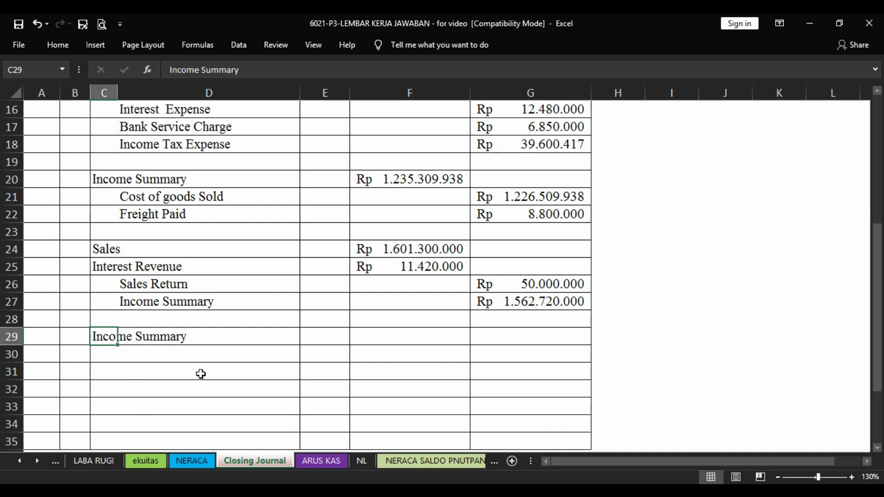
Make the Income Summary debit in F29, =G27-F20-F6, and the owner's Capital description in D30 with its credit in G30, =F29, visible
click(383, 344)
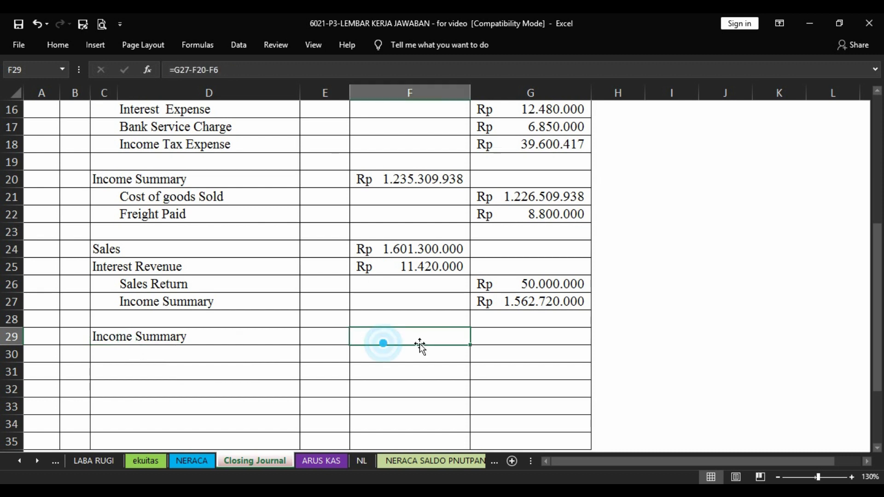
click(158, 354)
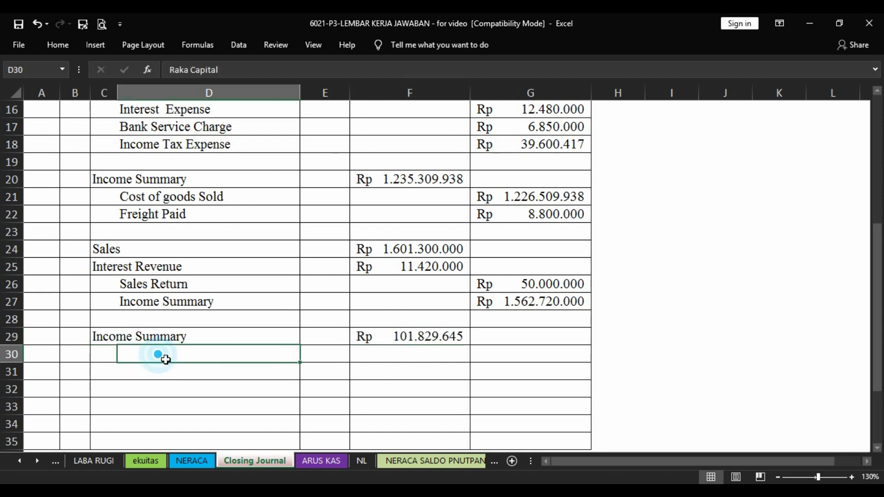
click(513, 360)
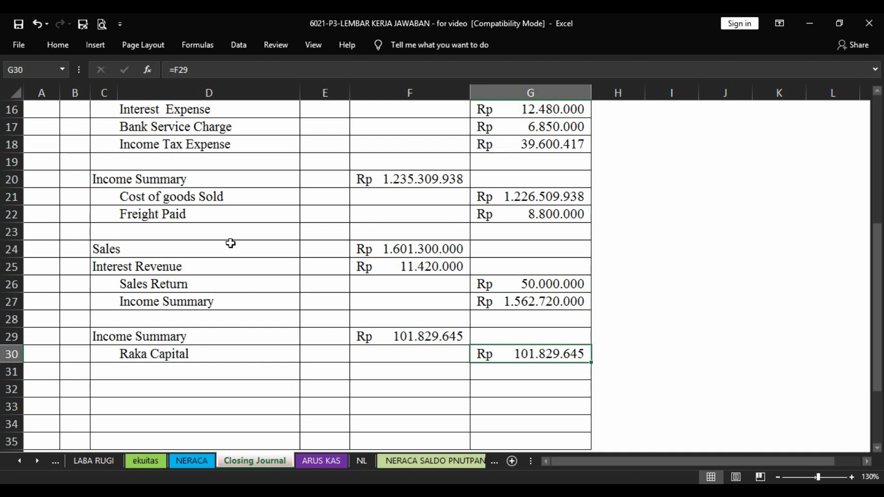
Make the owner's Capital description in C32 and its debit amount of Rp 25.400.000 in F32 visible
click(110, 383)
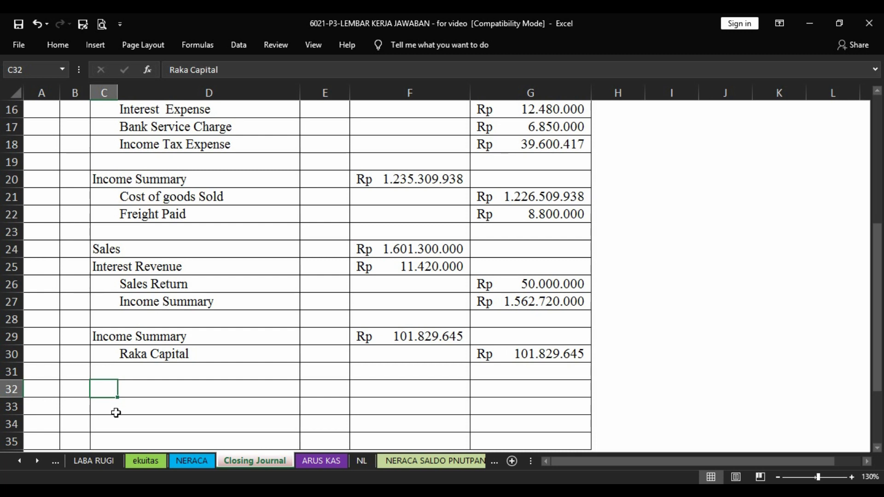
click(177, 407)
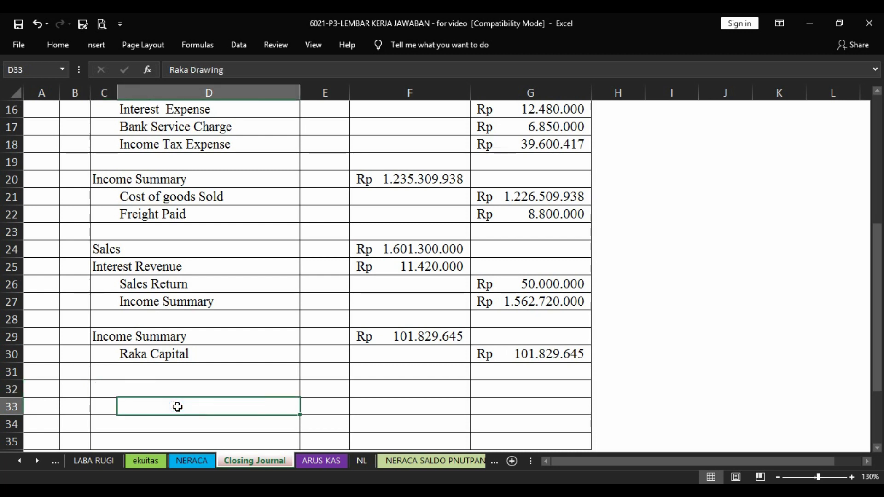
click(116, 388)
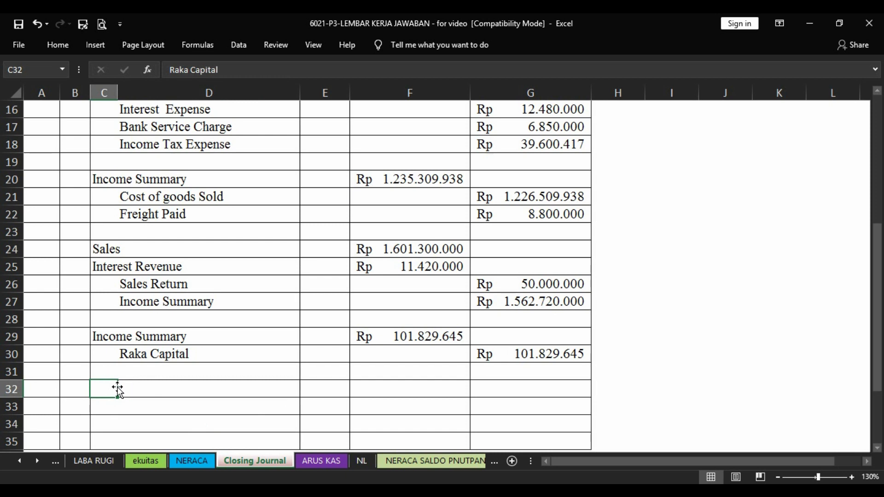
click(170, 401)
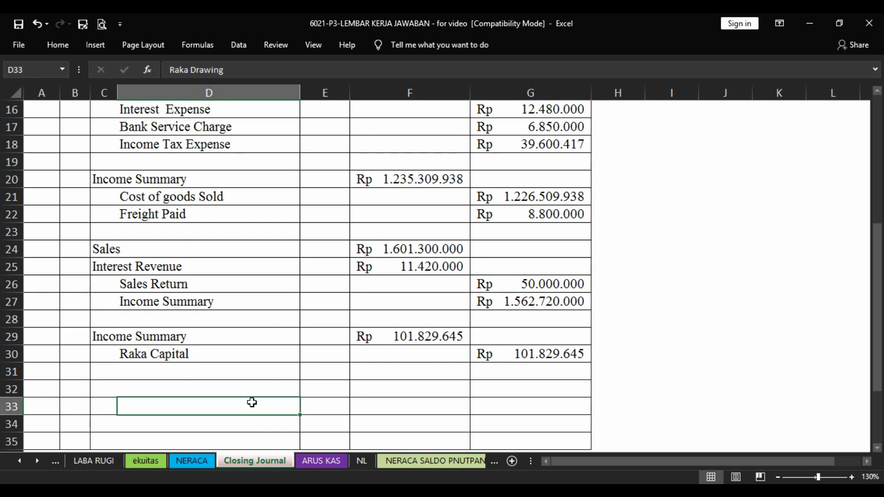
click(109, 388)
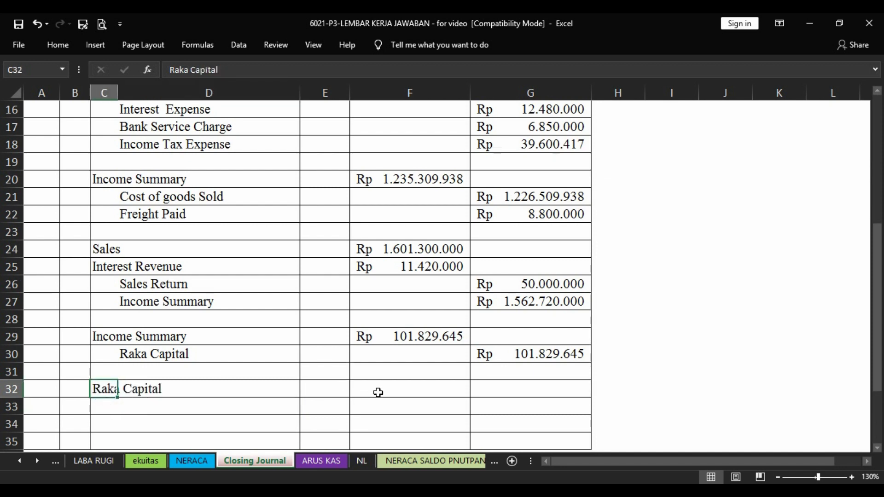
key(Right)
key(Right)
key(Right)
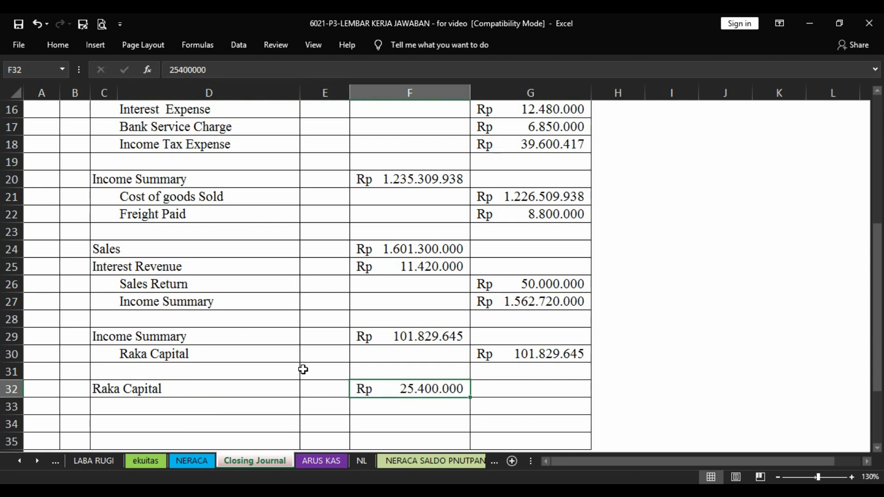
Make the owner's Drawing description in D33 and its credit amount in G33, =F32, visible
click(191, 408)
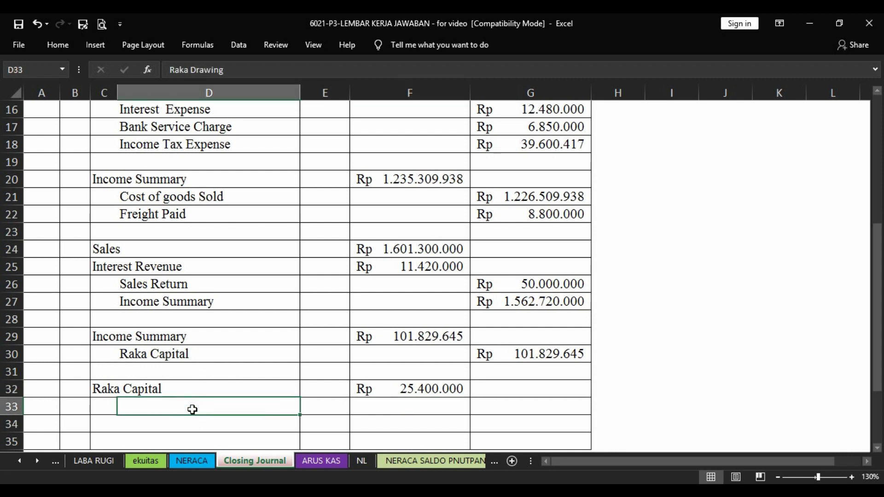
click(546, 408)
key(ctrl+v)
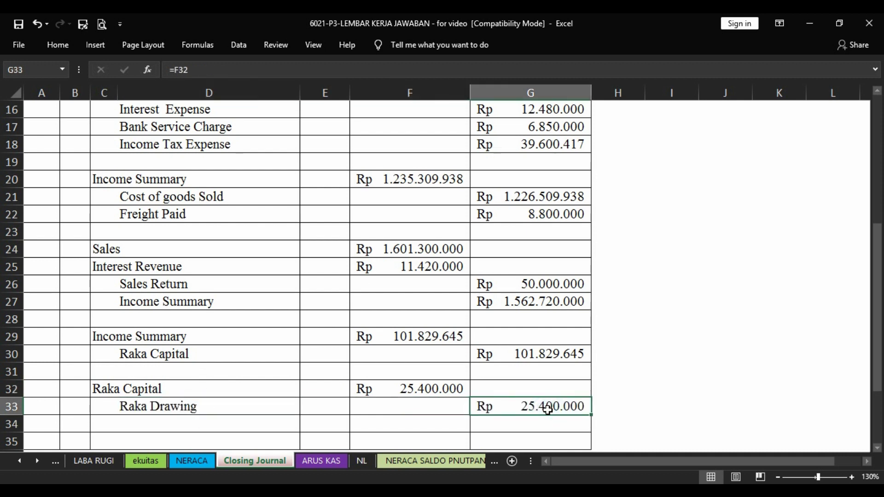
click(617, 407)
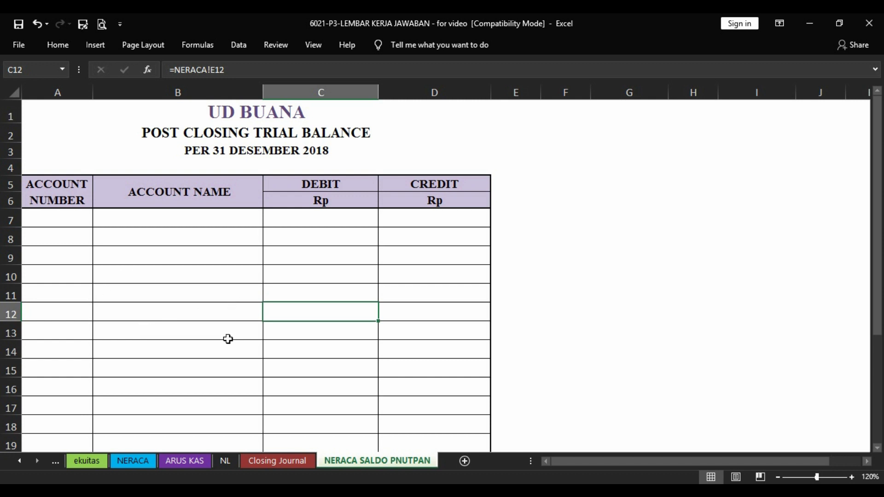
Examine the POST CLOSING TRIAL BALANCE layout and the NERACA balances on the NL sheet, from Cash in Bank through the owner's Capital account
click(306, 152)
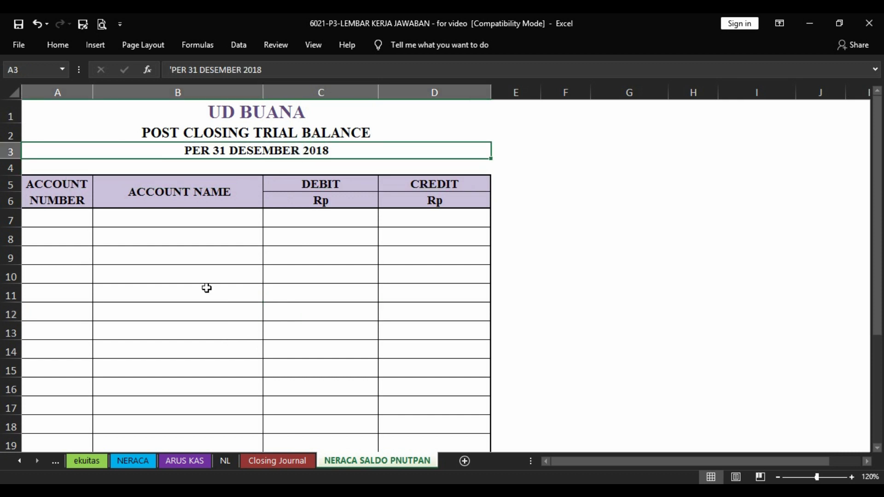
click(198, 312)
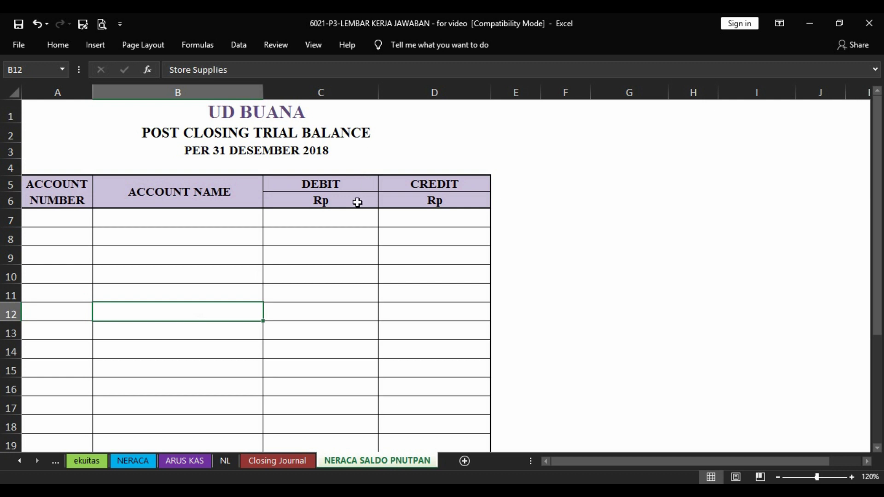
click(228, 464)
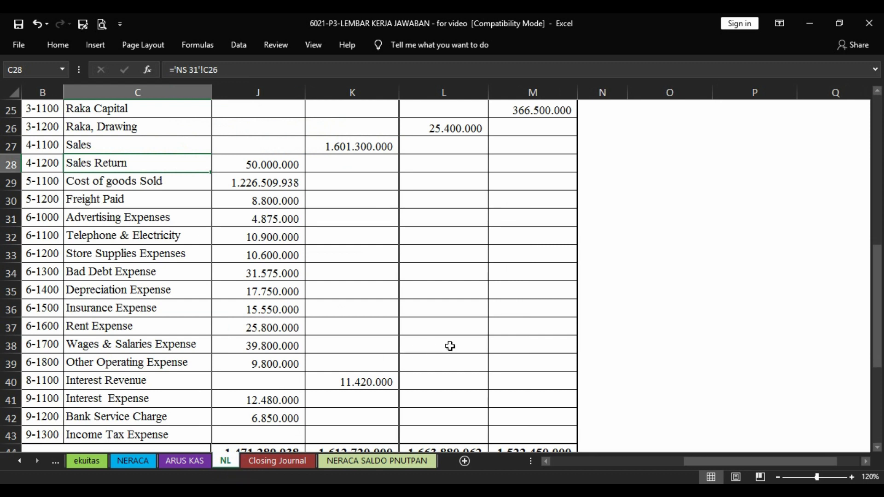
scroll(449, 346, up, 6)
scroll(450, 346, up, 3)
scroll(449, 346, down, 1)
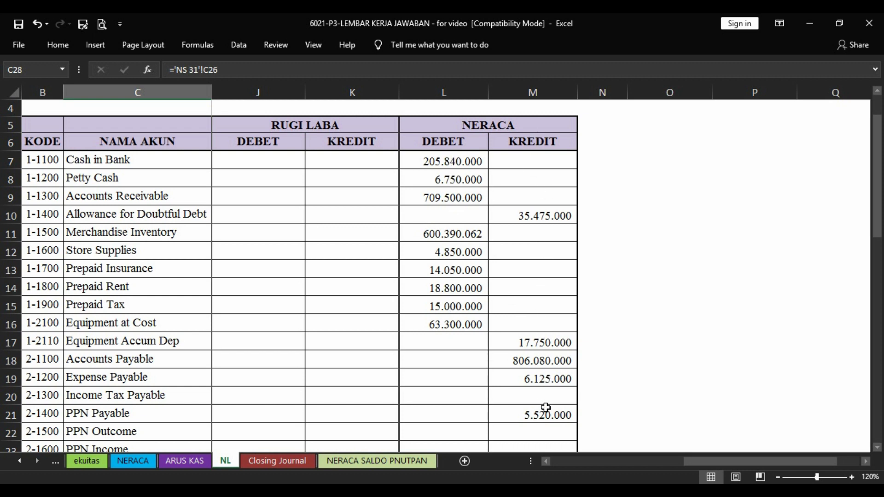
click(406, 460)
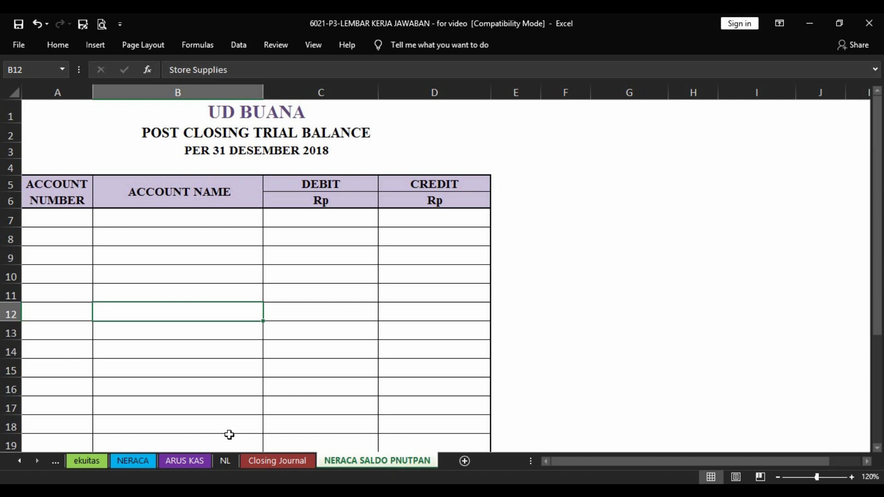
click(225, 460)
click(65, 413)
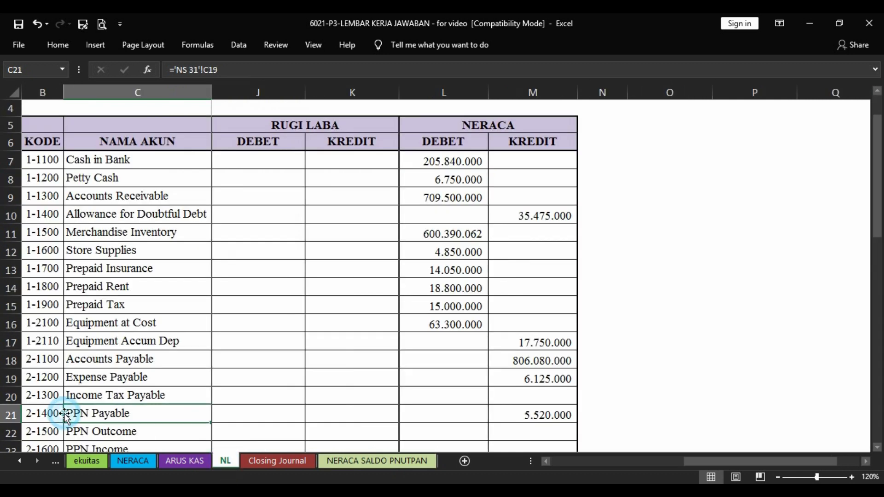
scroll(59, 417, down, 1)
click(48, 428)
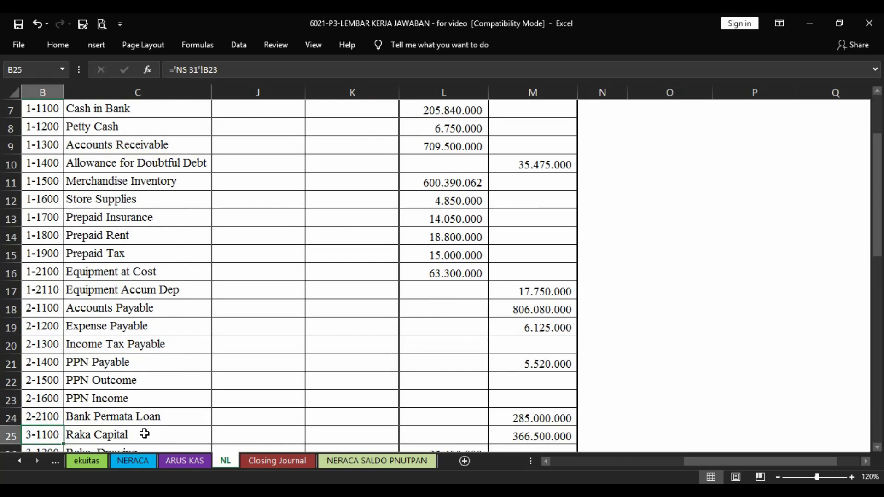
Make the Cash in Bank account number, name and debit, =NERACA!E6, visible in row 7 of the post closing trial balance
click(87, 460)
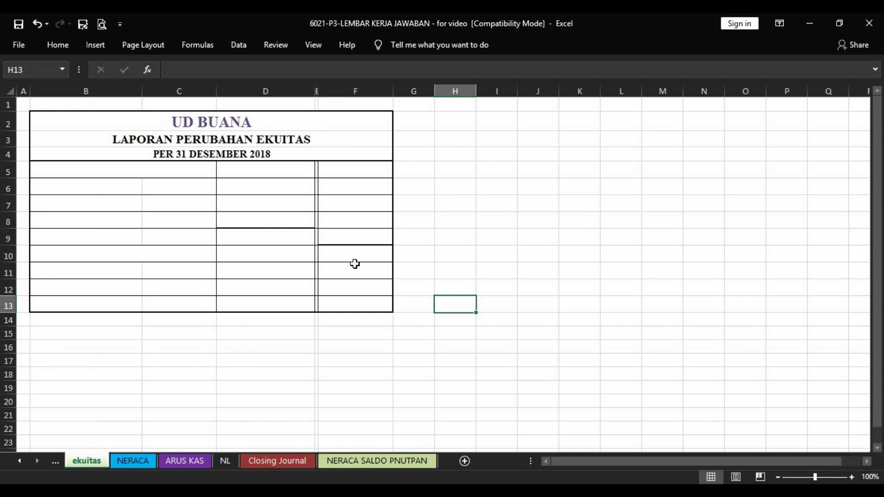
click(377, 461)
click(77, 222)
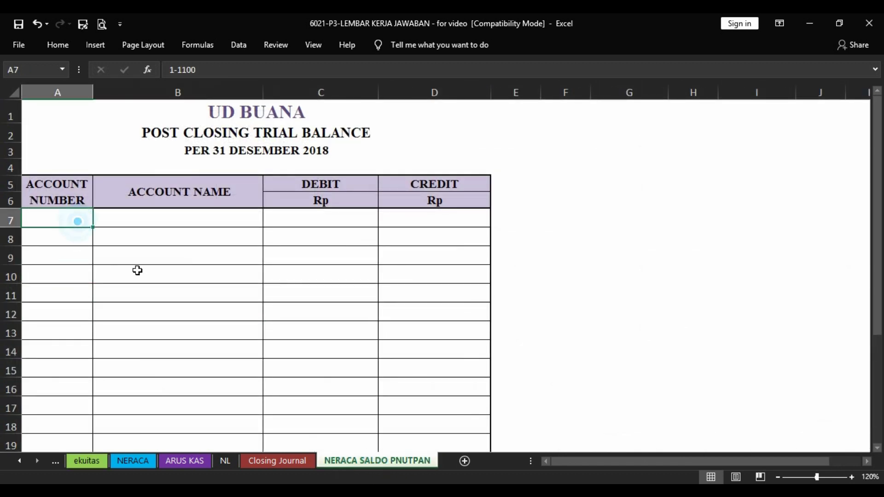
key(Tab)
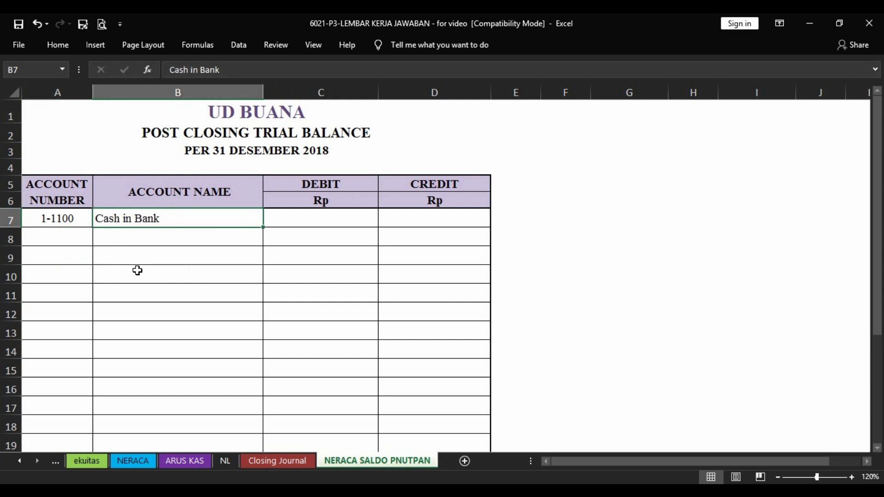
key(Tab)
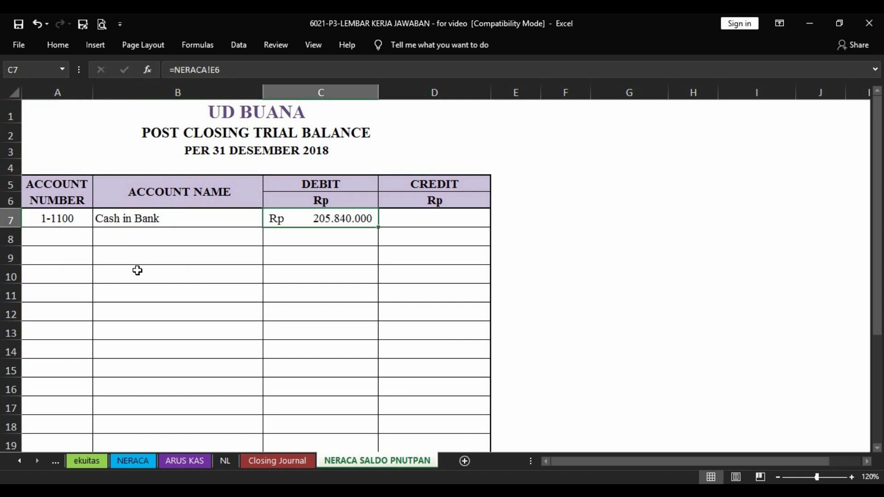
key(Tab)
Make the Petty Cash account number, name and debit of Rp 6.750.000 visible in row 8
key(Left)
key(Left)
key(Left)
key(Down)
key(Tab)
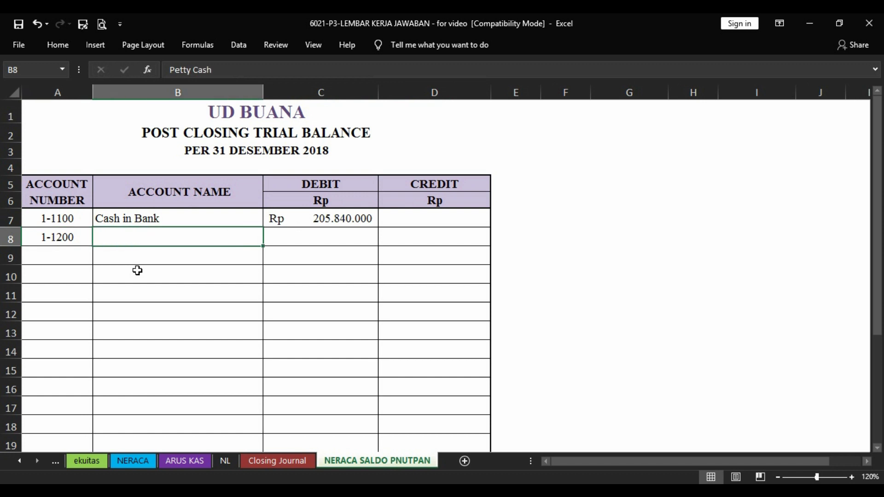
key(Tab)
key(Left)
key(Left)
Make the Accounts Receivable account number, name and debit of Rp 709.500.000 visible in row 9
key(Down)
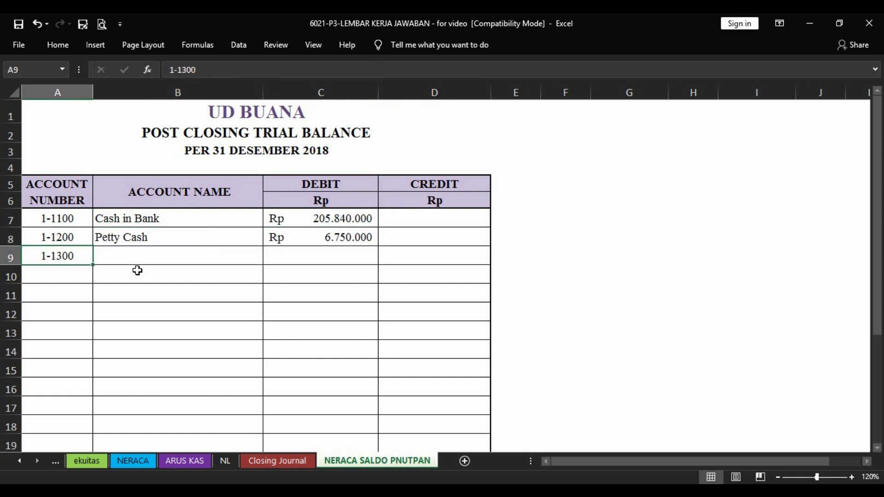
key(Tab)
key(Tab)
key(Left)
key(Left)
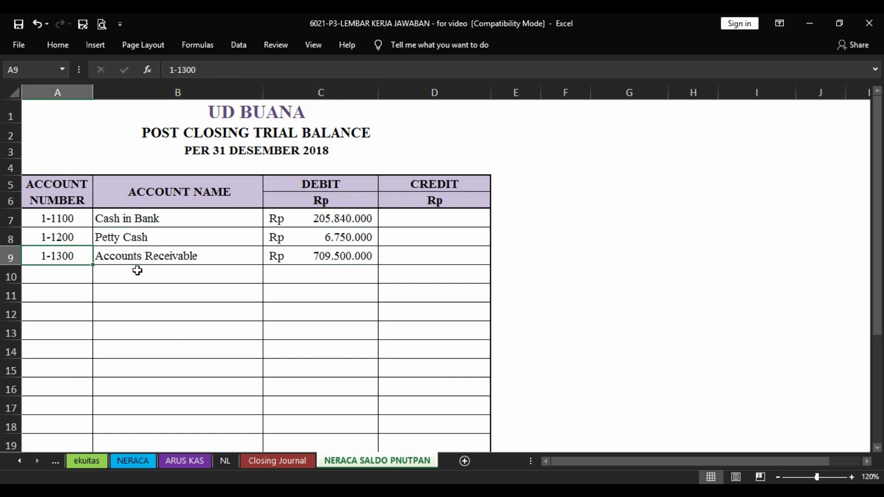
Make the Allowance for Doubtful Debt account number and name visible in row 10
key(Down)
key(Tab)
key(Tab)
key(Left)
key(Tab)
key(Left)
key(Left)
Make the Merchandise Inventory account number, name and debit of Rp 600.390.062 visible in row 11
key(Down)
key(Tab)
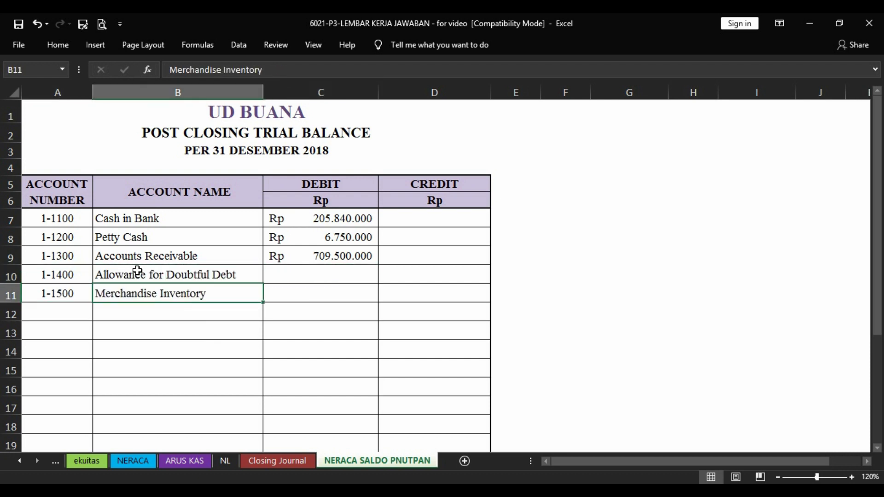
key(Tab)
key(Up)
key(Down)
Make the Allowance for Doubtful Debt credit of Rp 35.475.000 visible in D10
key(Up)
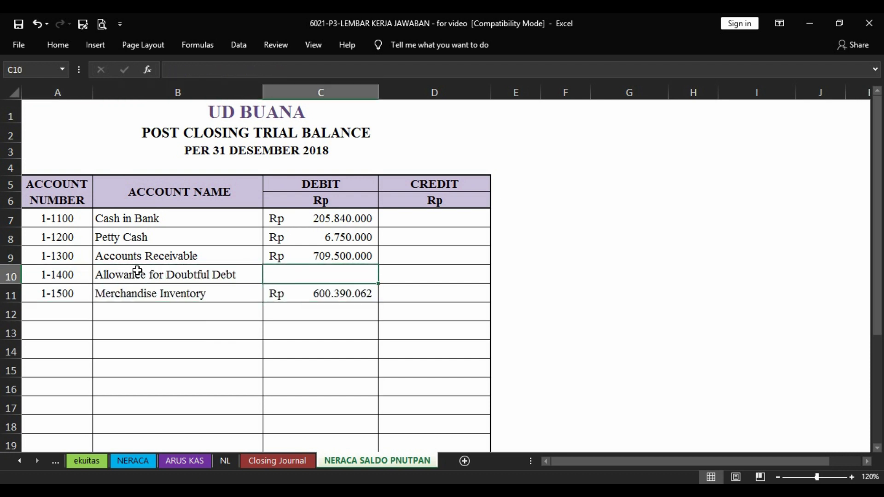
key(Tab)
text(35475000)
key(Left)
key(Left)
key(Left)
Make the Store Supplies account number, name and debit of Rp 4.850.000 visible in row 12
key(Down)
key(Down)
key(Tab)
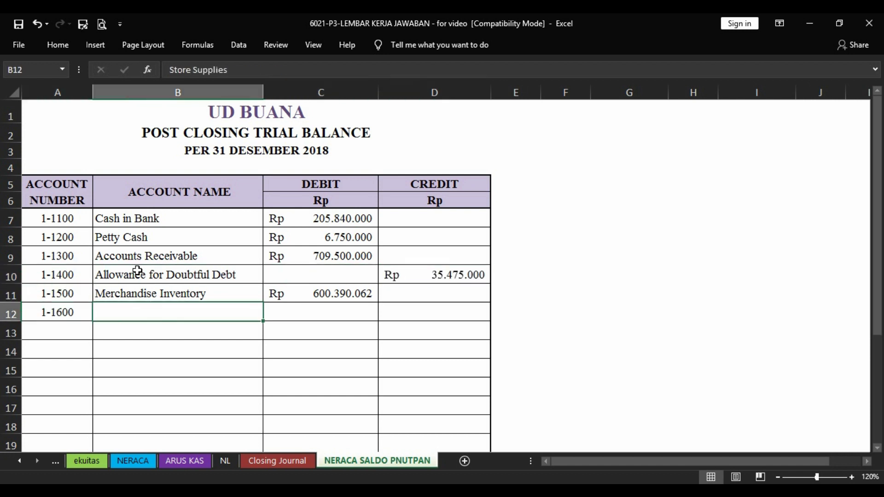
key(Tab)
key(Left)
key(Left)
Make the Prepaid Insurance account number, name and debit of Rp 14.050.000 visible in row 13
key(Down)
key(Tab)
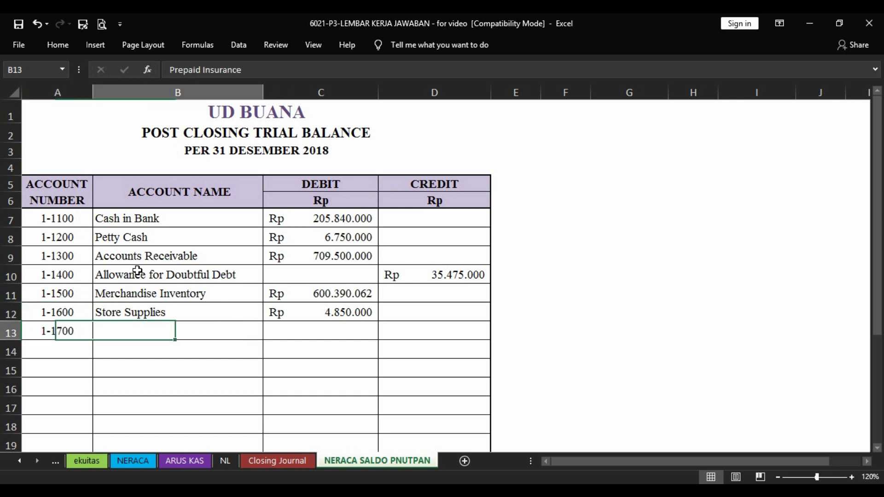
key(Tab)
key(Left)
key(Left)
Make the Prepaid Rent account number, name and debit of Rp 18.800.000 visible in row 14
key(Down)
text(1-1800)
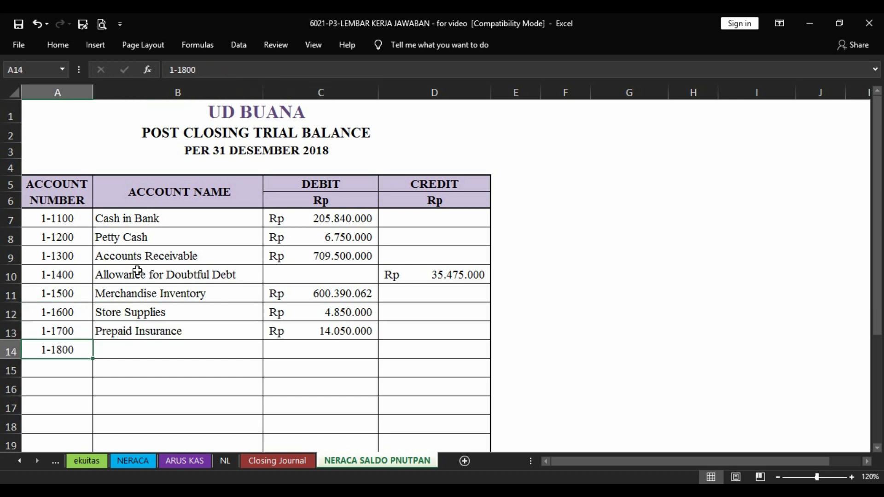
key(Tab)
text(Prepaid Rent)
key(Tab)
key(Left)
key(Left)
Make the Equipment at Cost account number, name and debit of Rp 63.300.000 visible in row 15
key(Down)
text(1-2100)
key(Tab)
text(Equipment at Cost)
key(Tab)
key(Left)
key(Left)
Make the Equipment Accum Dep account number, name and credit of Rp 17.750.000 visible in row 16
key(Down)
text(1-2110)
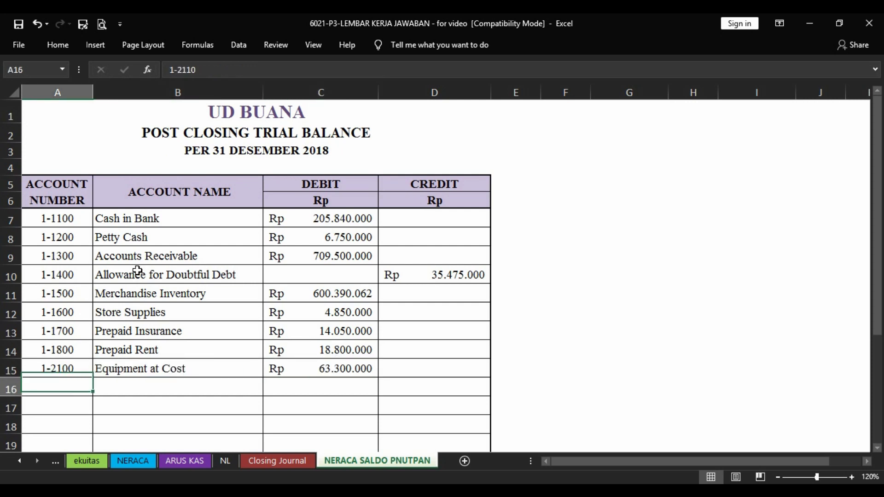
key(Tab)
text(Equipment Accum Dep)
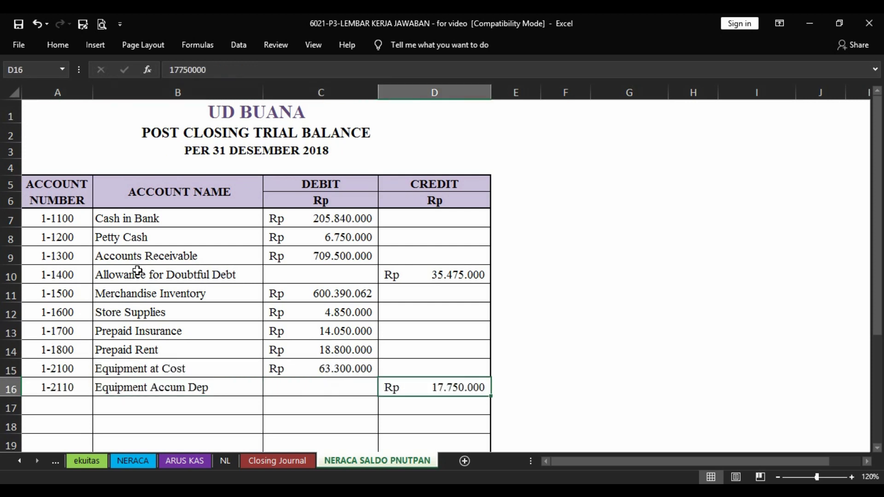
Make the Accounts Payable row 17 with credit Rp 806.080.000 and the Expense Payable row 18 with credit Rp 6.125.000 visible
key(ctrl+z)
key(ctrl+z)
key(ctrl+z)
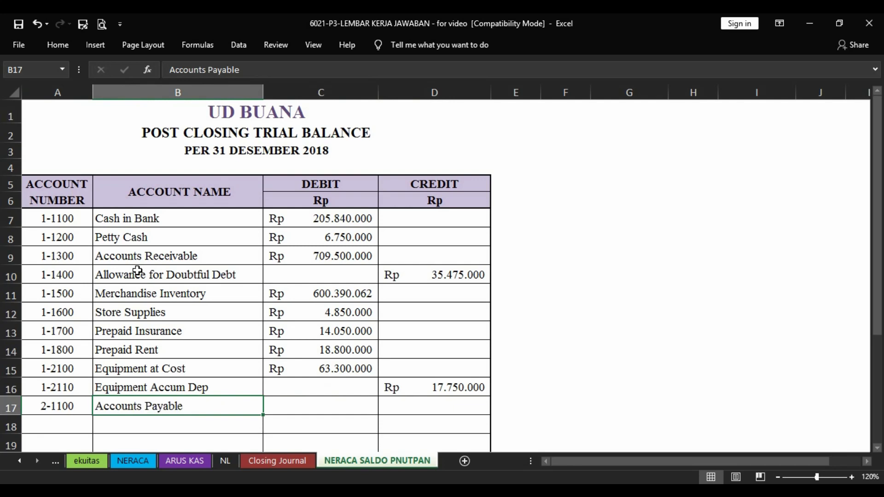
key(ctrl+z)
key(ctrl+z)
key(ctrl+z)
key(ctrl+y)
key(ctrl+y)
key(ctrl+y)
key(ctrl+y)
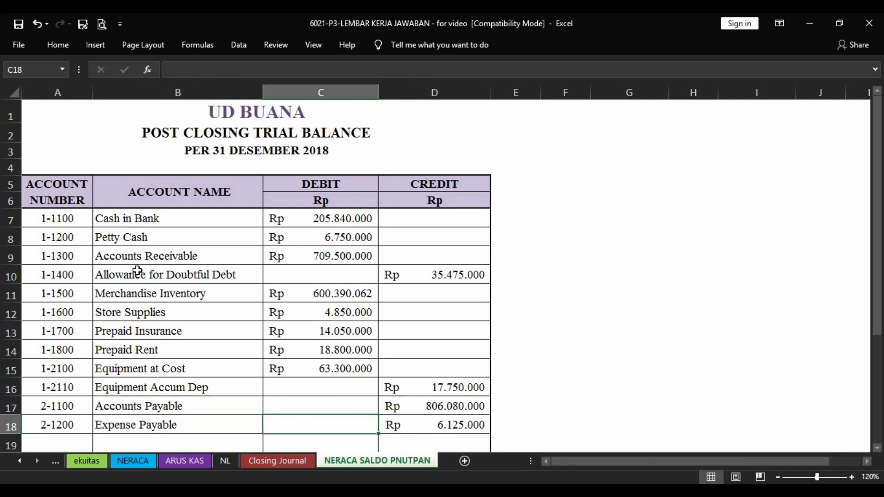
Make the Income Tax Payable account number, name and credit of Rp 24.600.417 visible in row 19
key(ctrl+y)
key(ctrl+y)
key(ctrl+y)
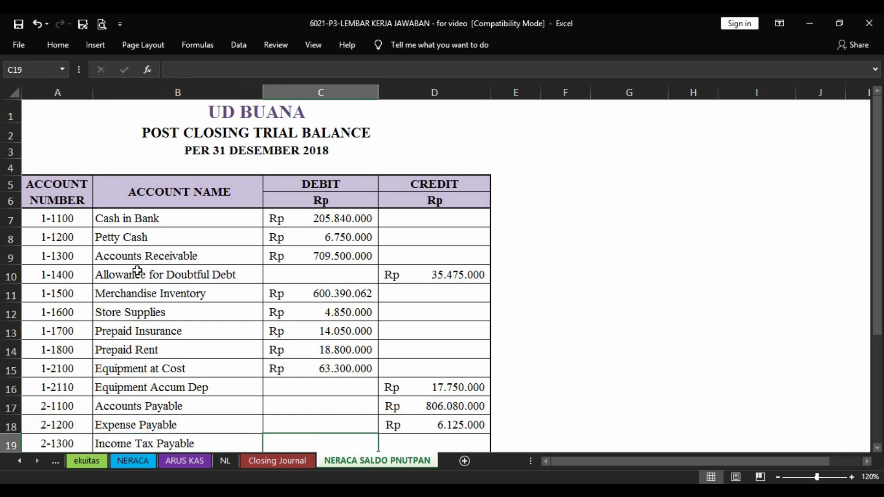
key(ctrl+y)
key(ctrl+y)
key(ctrl+y)
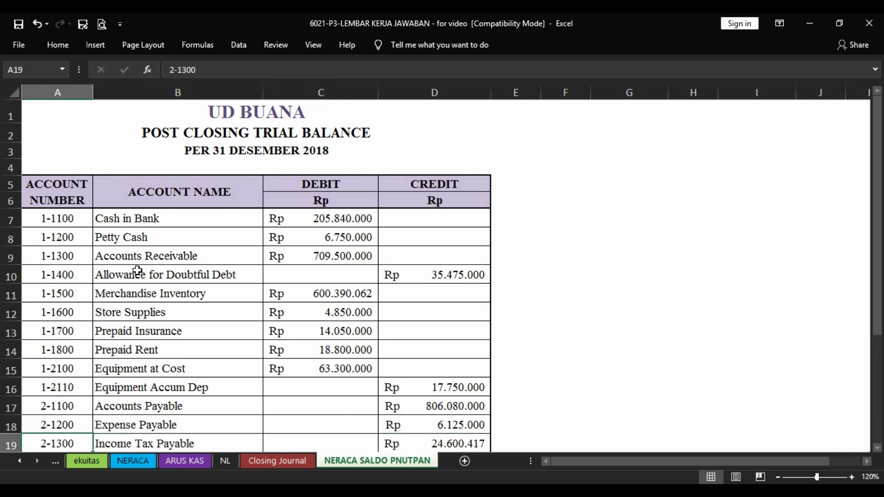
Make the PPN Payable account number, name and credit of Rp 5.520.000, =NERACA!J9, visible in row 20
key(ctrl+y)
key(ctrl+y)
key(ctrl+y)
key(ctrl+y)
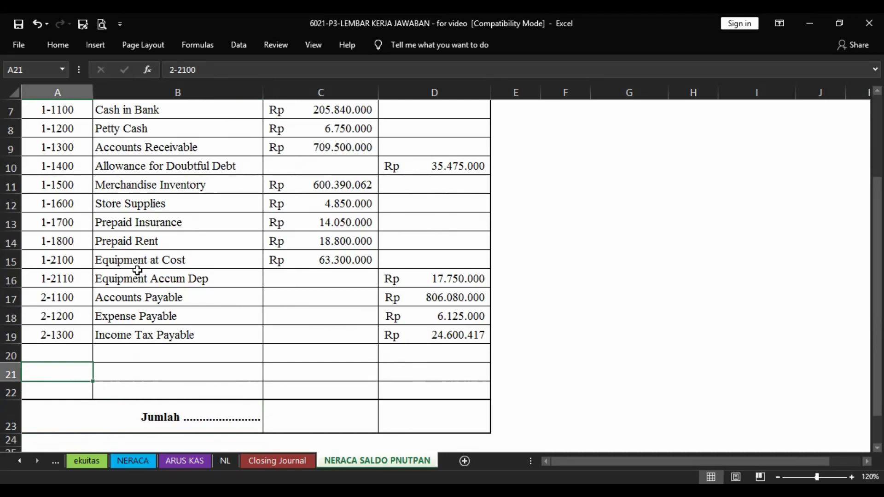
key(ctrl+y)
key(ctrl+y)
key(ctrl+y)
key(ctrl+y)
key(ctrl+y)
key(ctrl+y)
key(ctrl+y)
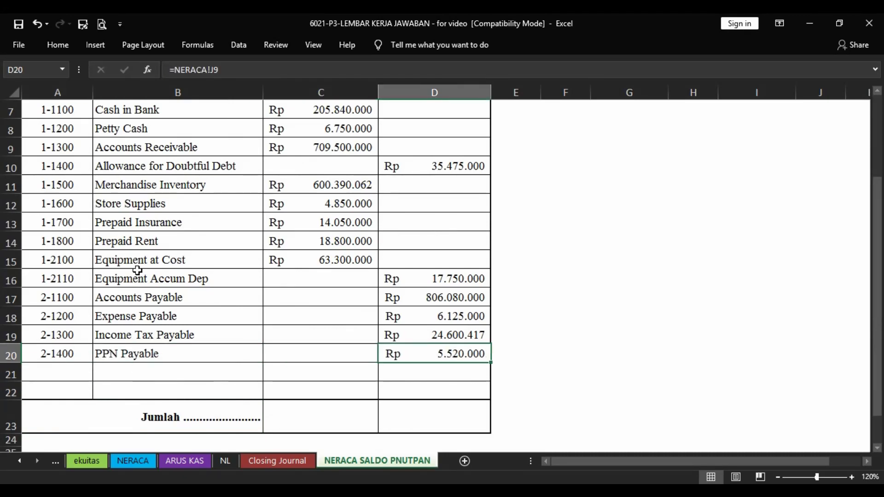
Make the Bank Permata Loan row 21 with credit Rp 285.000.000 and the owner's Capital row 22 with credit =NERACA!J19 visible
key(ctrl+y)
key(ctrl+y)
key(ctrl+y)
key(ctrl+y)
key(ctrl+y)
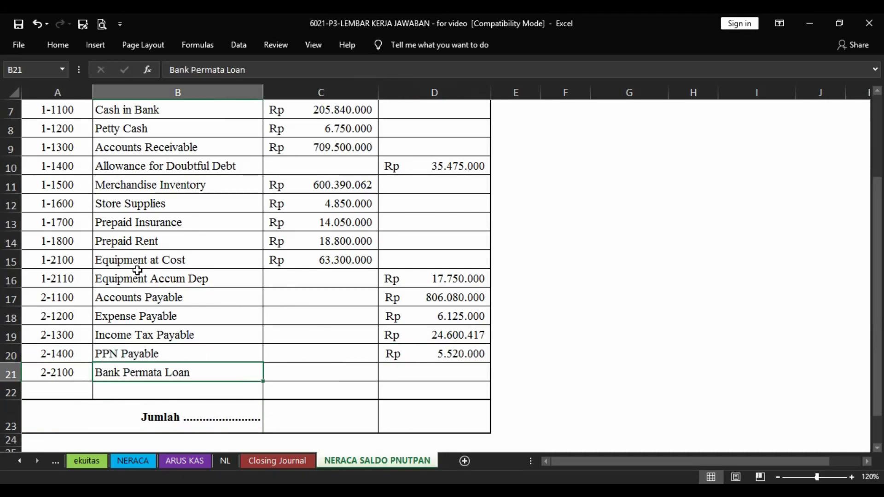
key(ctrl+y)
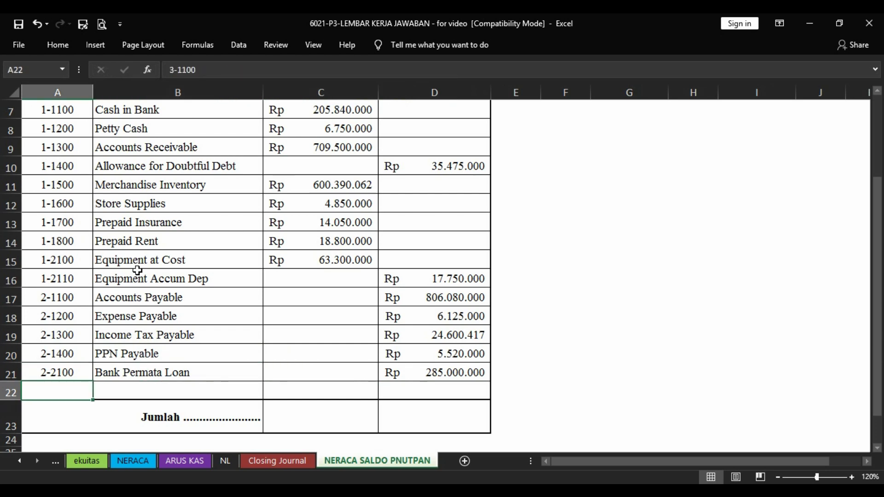
key(ctrl+y)
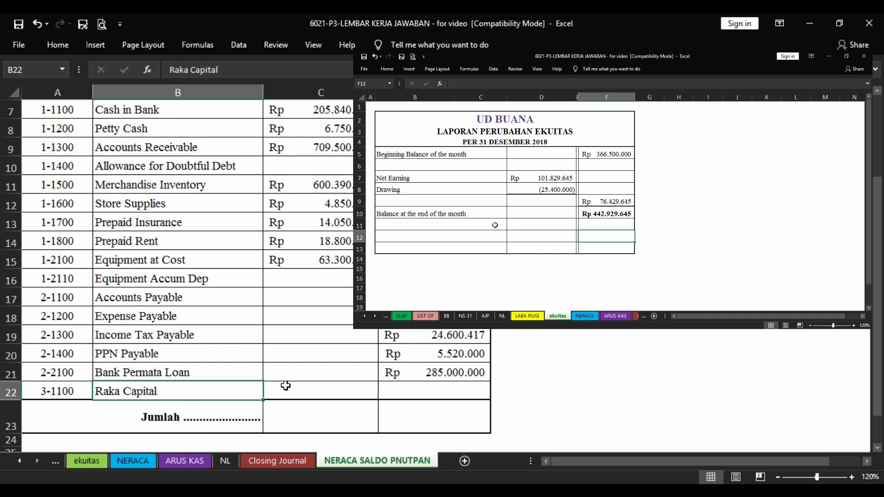
key(ctrl+y)
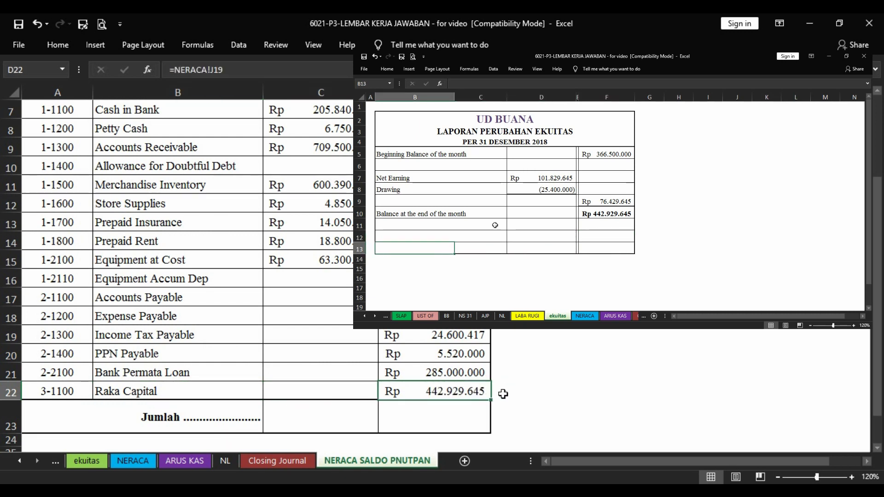
Make the Jumlah totals visible in row 23, =SUM(C7:C22) for debit and =SUM(D7:D22) for credit, and review the whole trial balance
key(Left)
key(Down)
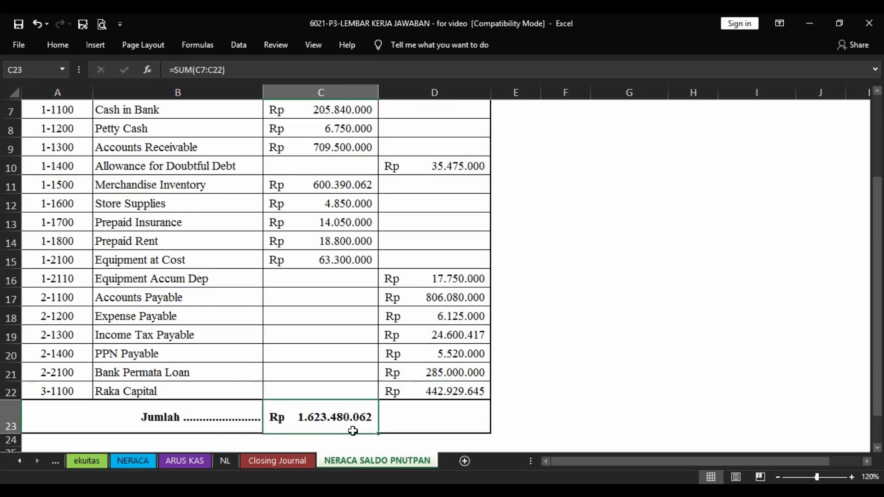
click(407, 425)
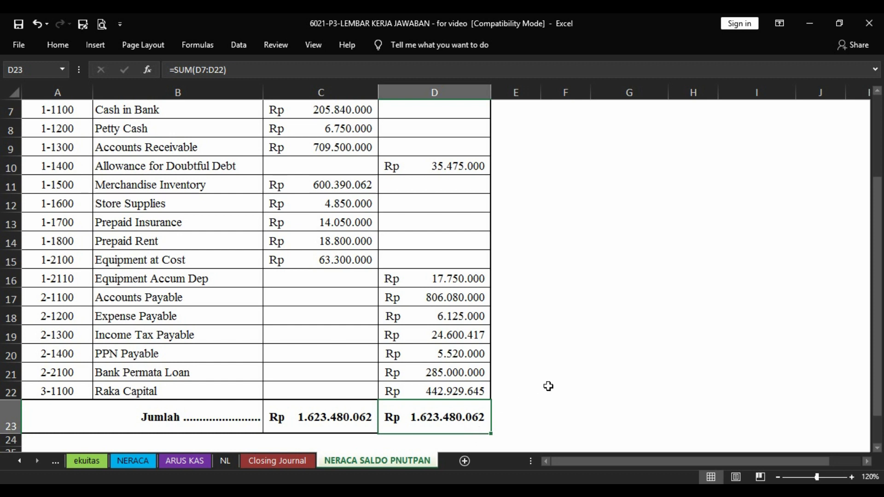
scroll(548, 386, up, 2)
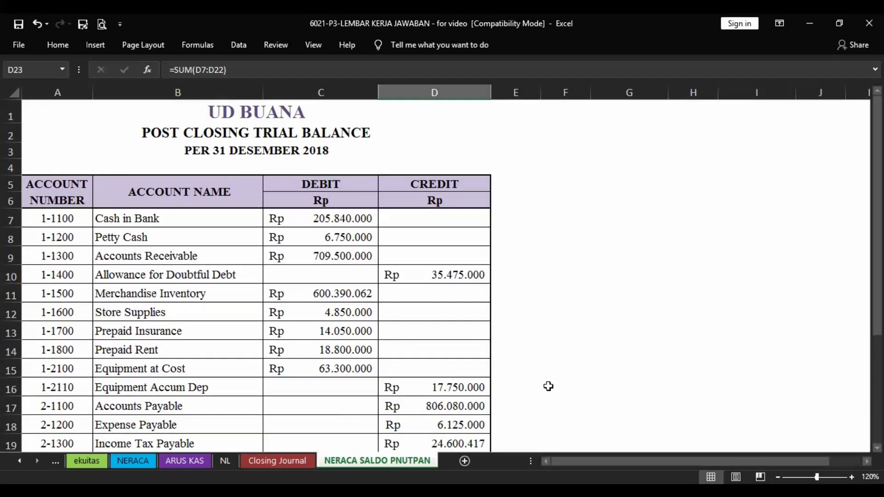
scroll(547, 386, down, 2)
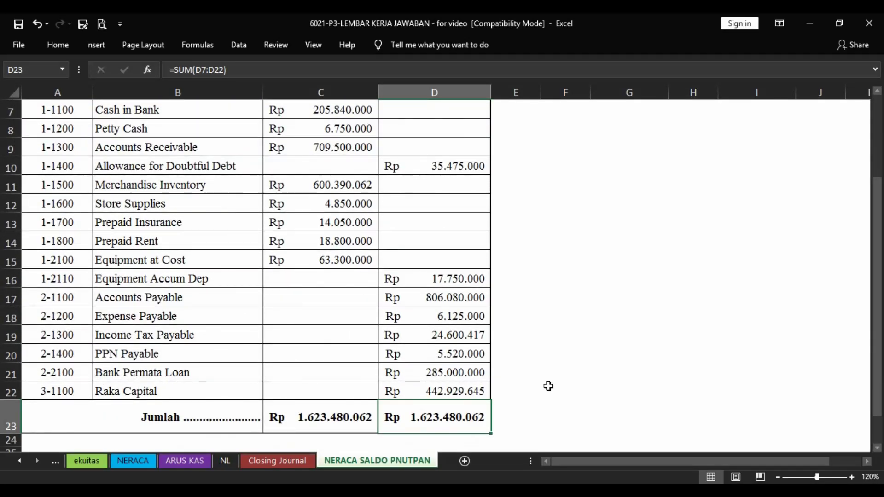
scroll(548, 386, up, 2)
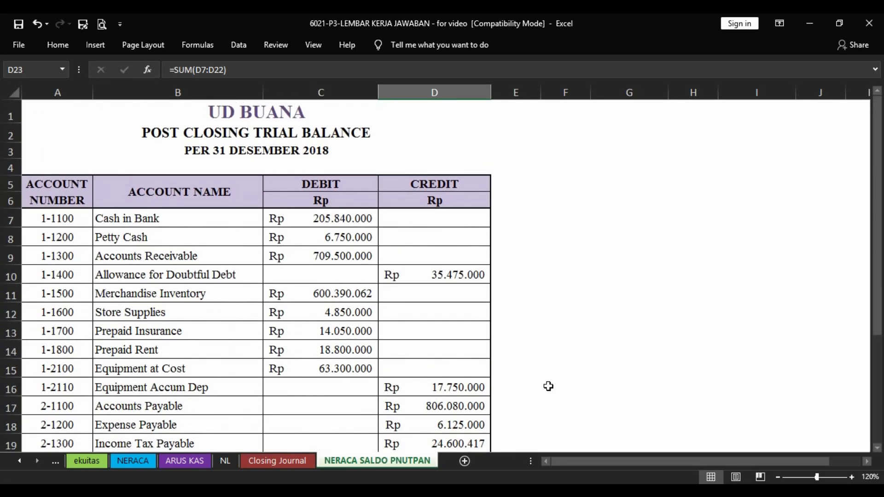